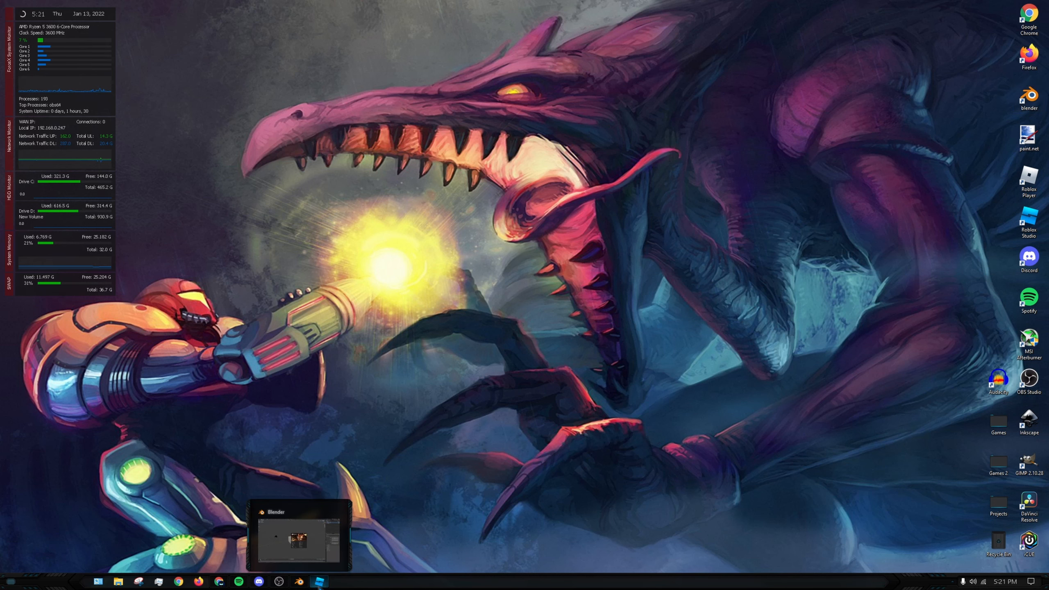
- Switch to Roblox Studio and use the Load Character plugin to spawn the R6 avatar for the account's username at the origin
click(319, 582)
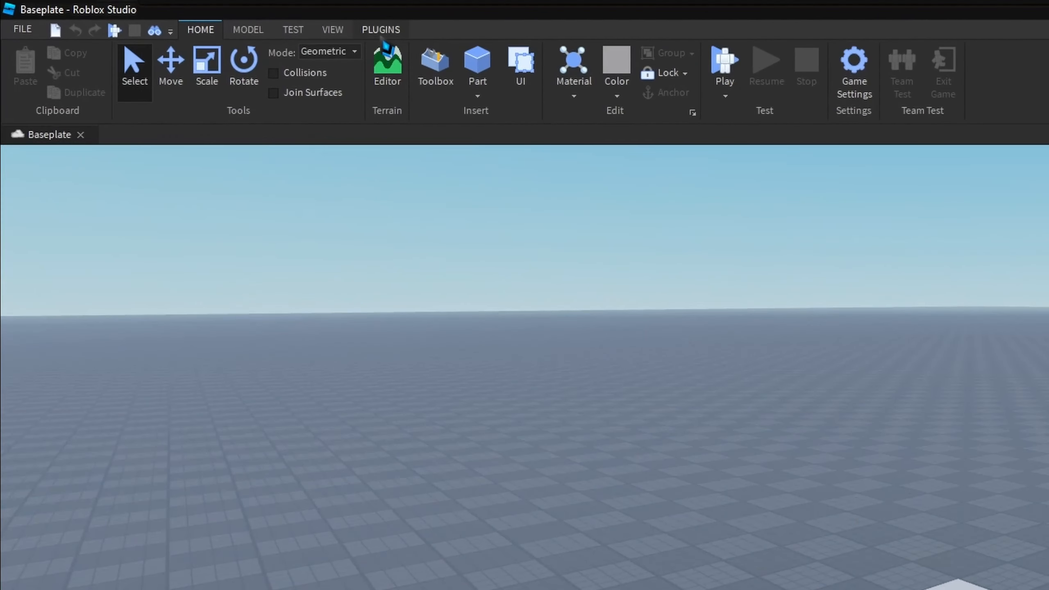
click(381, 35)
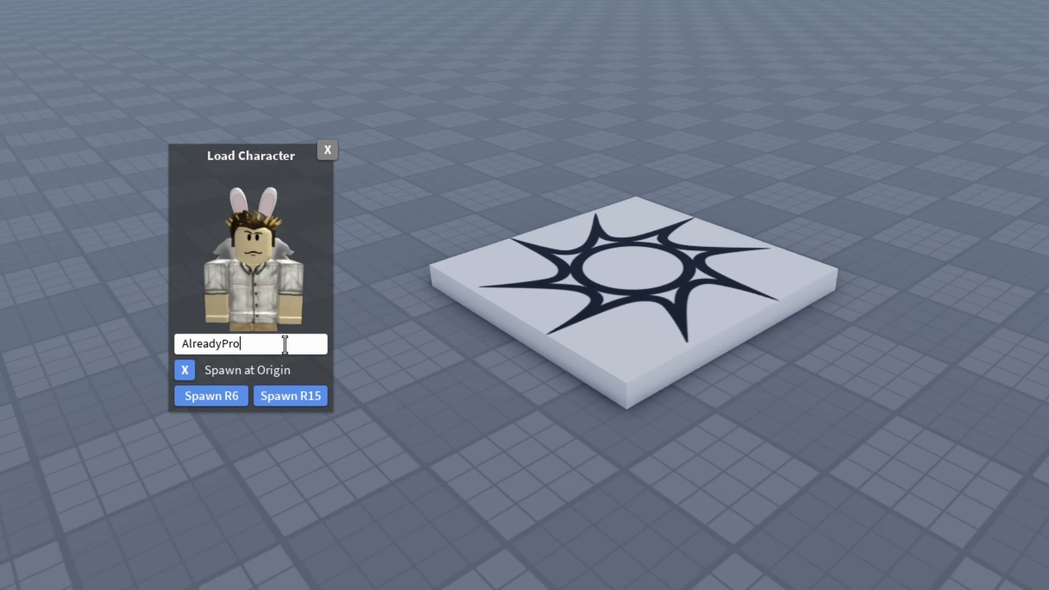
key(ctrl+a)
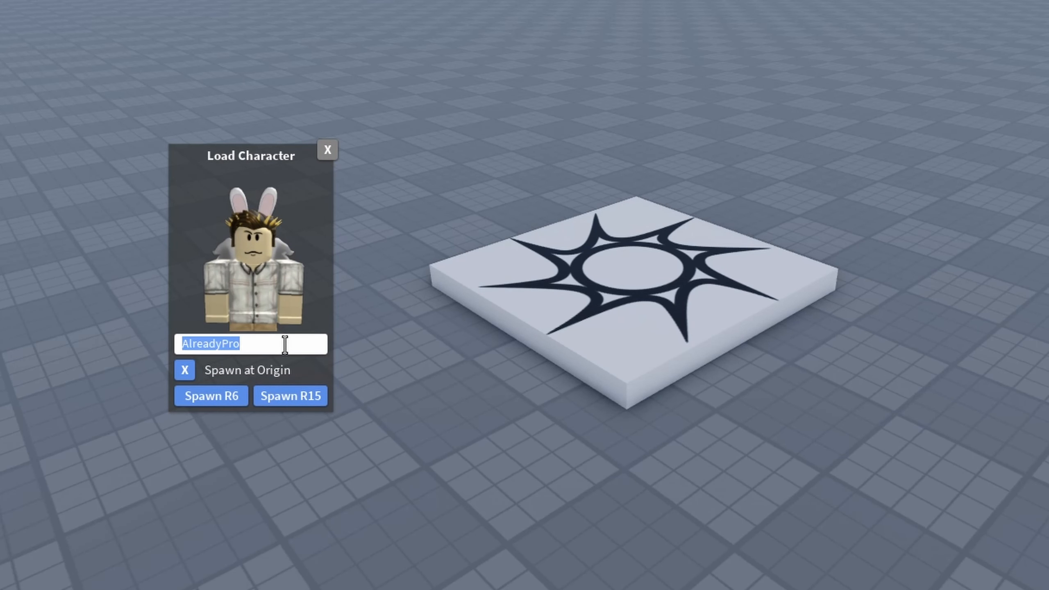
text(HuskyWar)
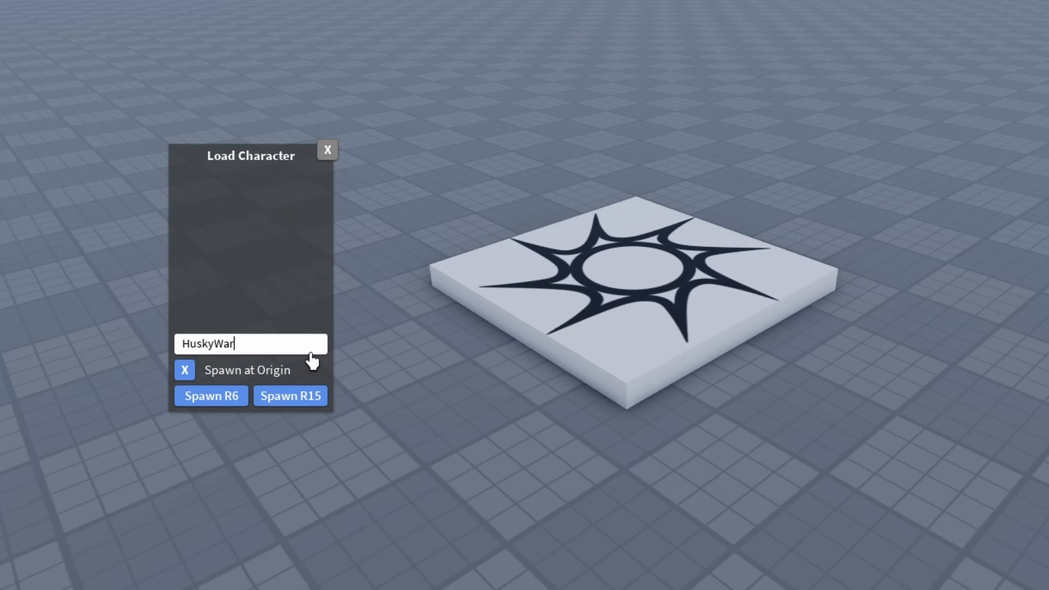
text(rior25)
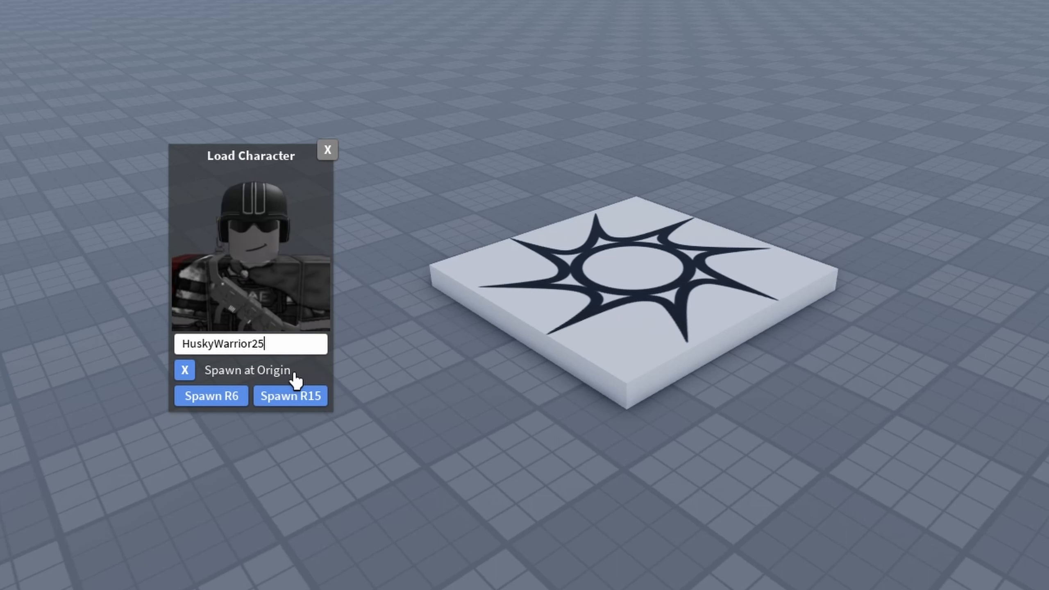
click(200, 395)
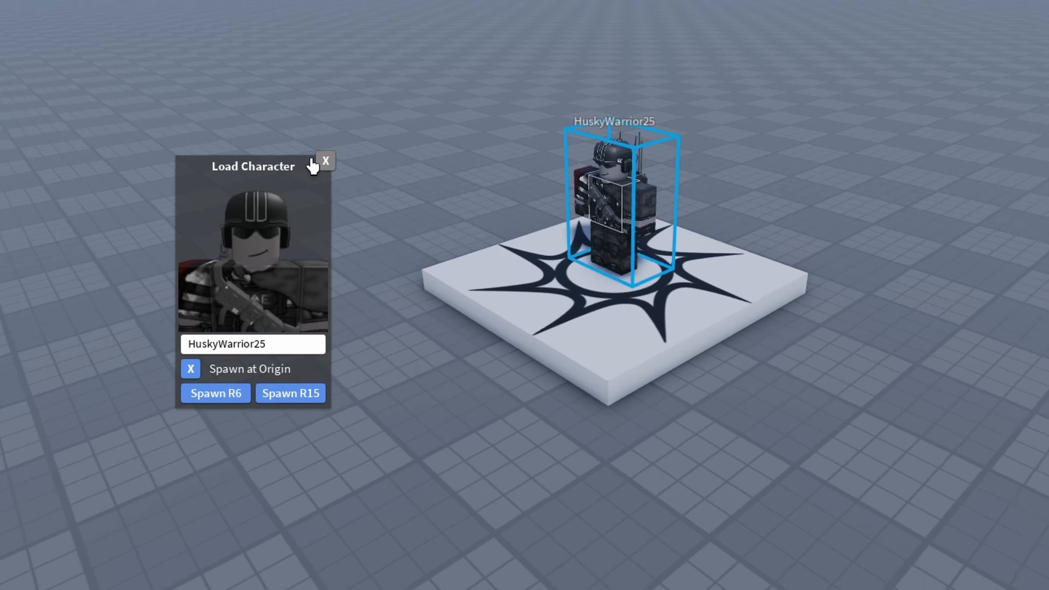
click(327, 150)
- Cut the helmet, radio backpack, tactical shades, Type-49 backpack and techwear pack accessories out of the spawned character model
right_drag(554, 191, 585, 199)
key(a)
key(w)
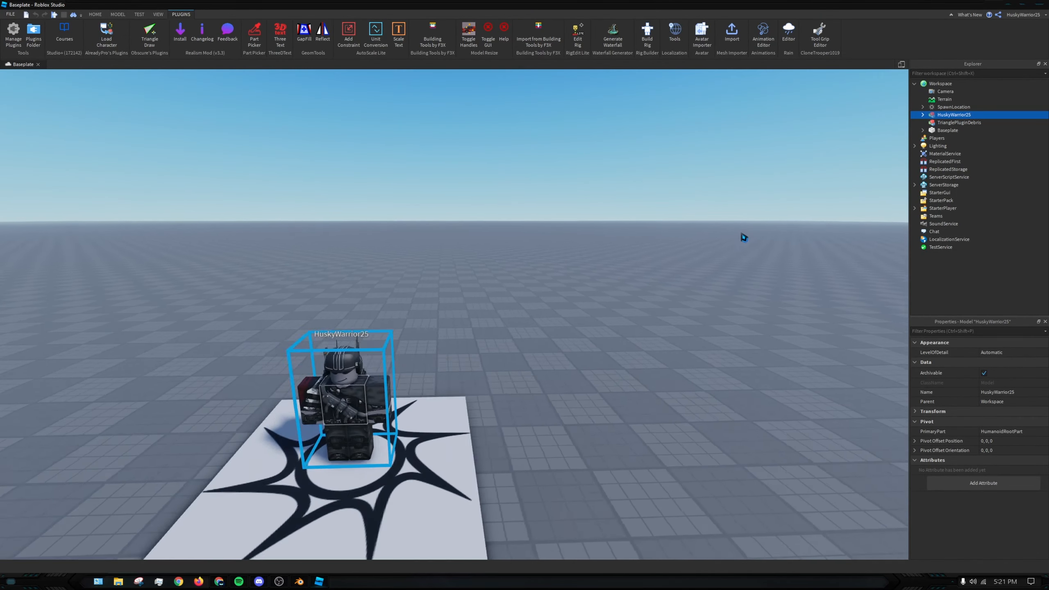
mouse_move(742, 236)
right_down()
mouse_move(728, 251)
mouse_move(741, 233)
right_up()
key(w)
key(d)
click(923, 115)
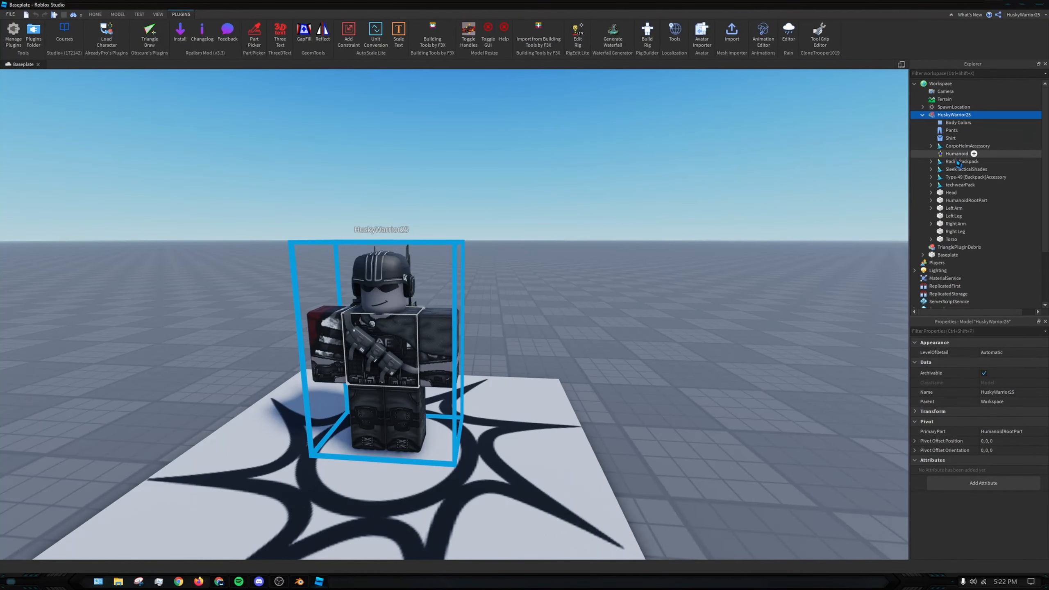
click(957, 184)
ctrl+click(966, 177)
ctrl+click(965, 169)
ctrl+click(962, 161)
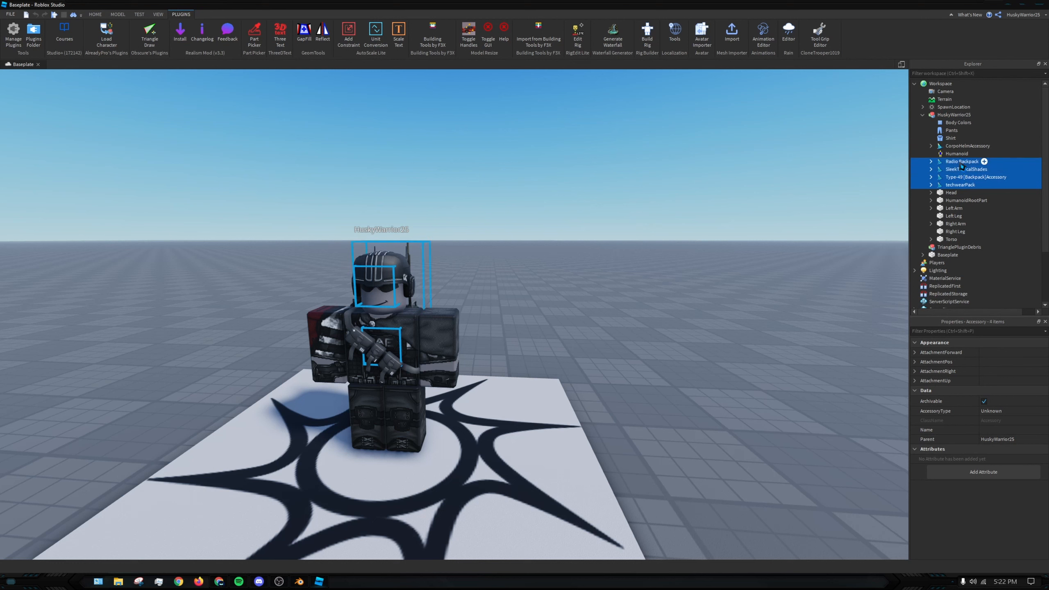
ctrl+click(966, 146)
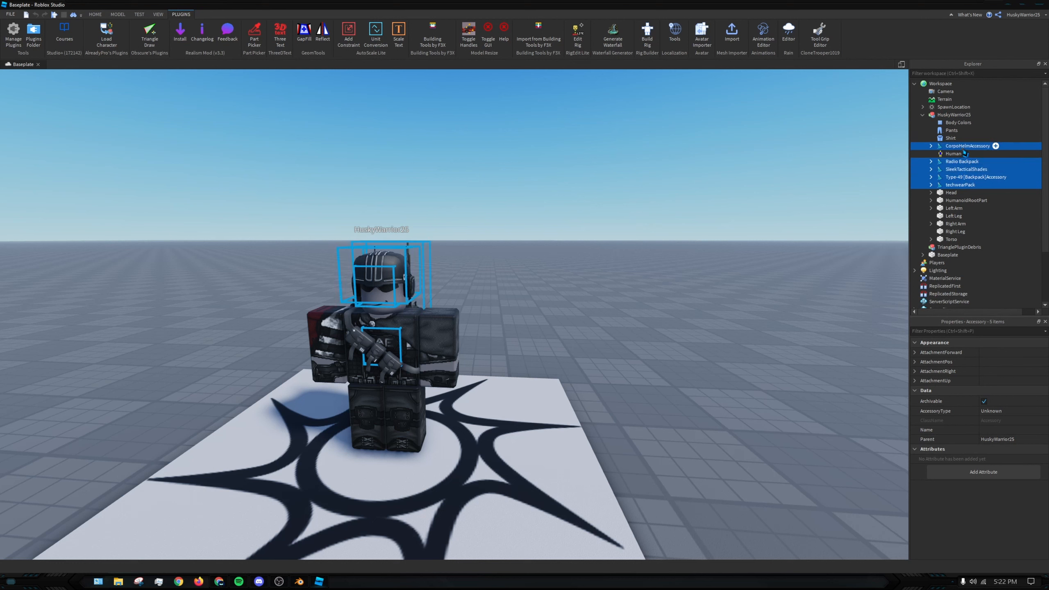
right_click(962, 185)
click(961, 186)
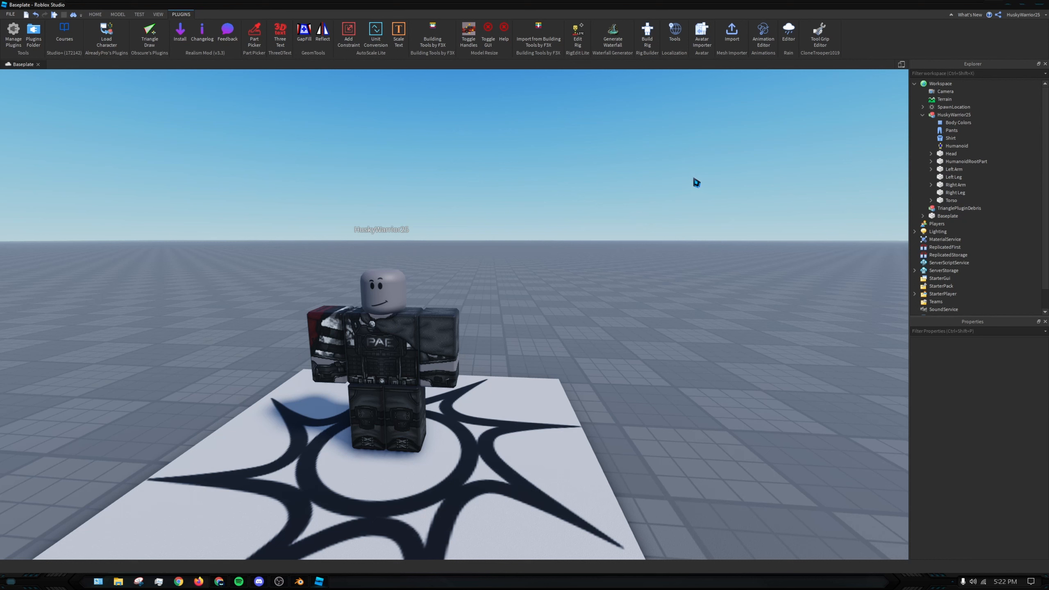
- Paste the cut accessories into the workspace and group them into a single model
key(ctrl+v)
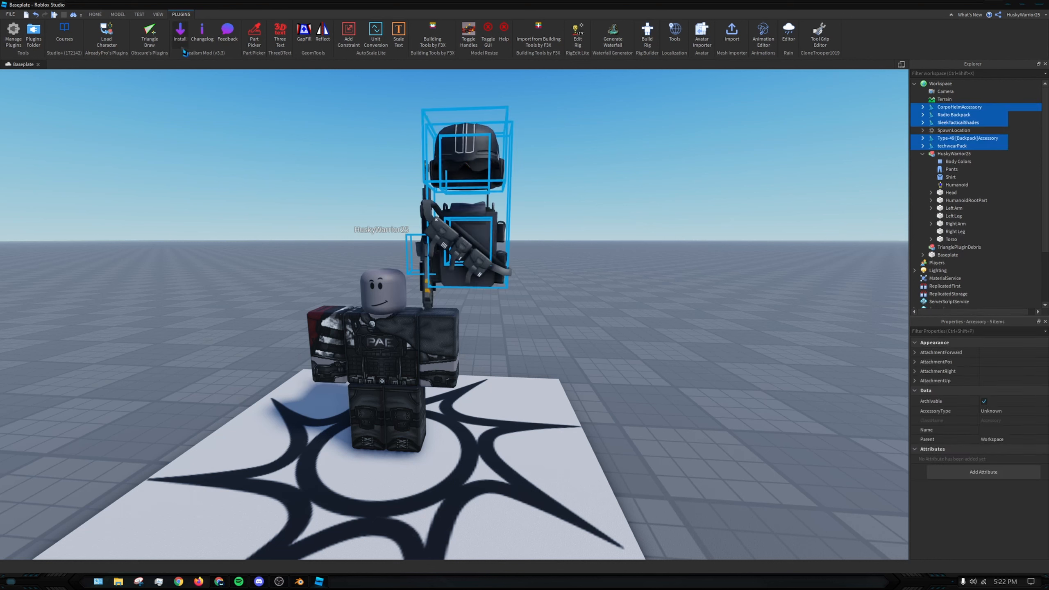
click(117, 14)
click(365, 27)
click(611, 216)
click(429, 312)
right_drag(513, 310, 505, 249)
click(516, 272)
- Move the grouped accessories onto the character's head and torso with the Building Tools by F3X Move tool
key(s)
key(w)
key(d)
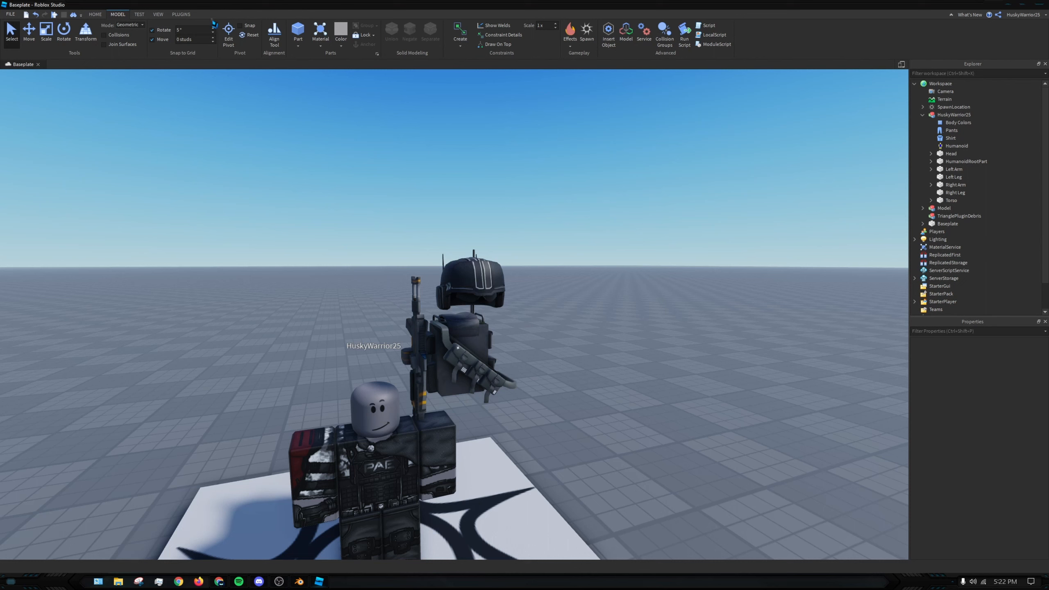
click(181, 14)
click(439, 38)
key(a)
mouse_move(499, 145)
right_down()
mouse_move(518, 162)
mouse_move(511, 148)
right_up()
key(s)
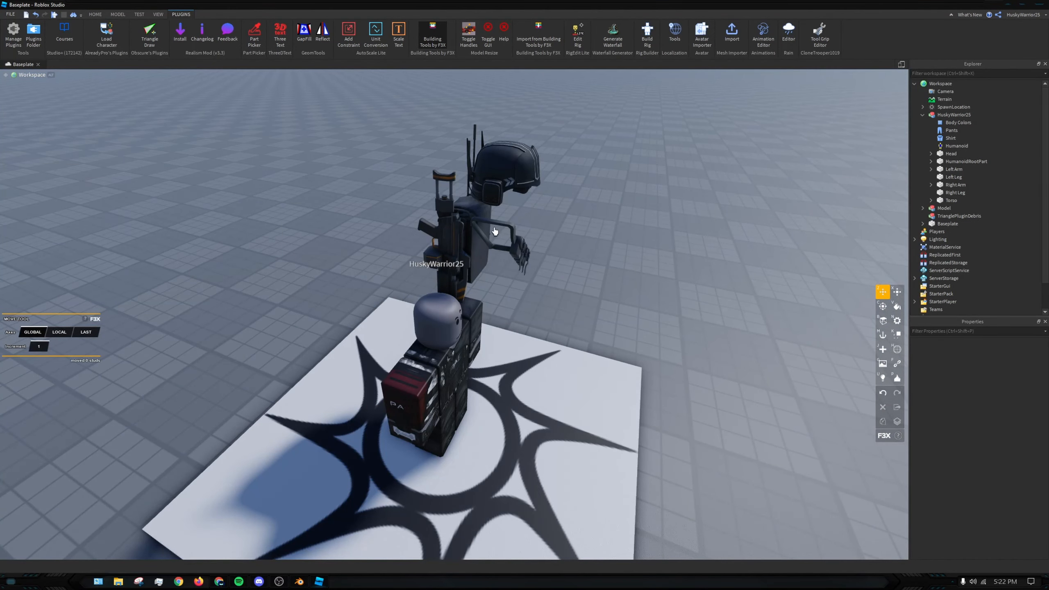
right_drag(494, 231, 435, 208)
key(d)
click(390, 258)
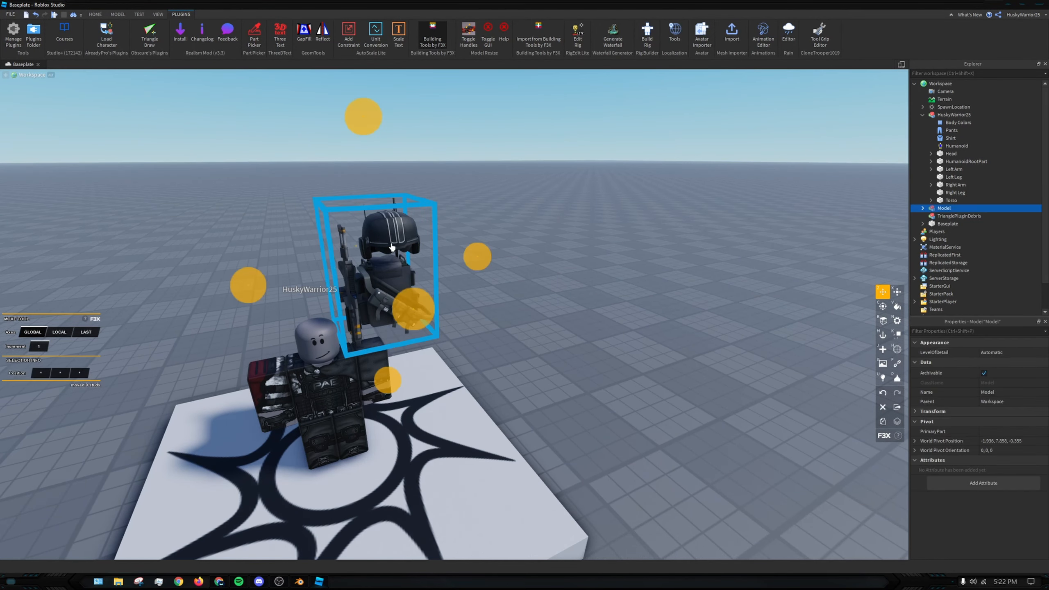
key(f)
scroll(586, 165, down, 3)
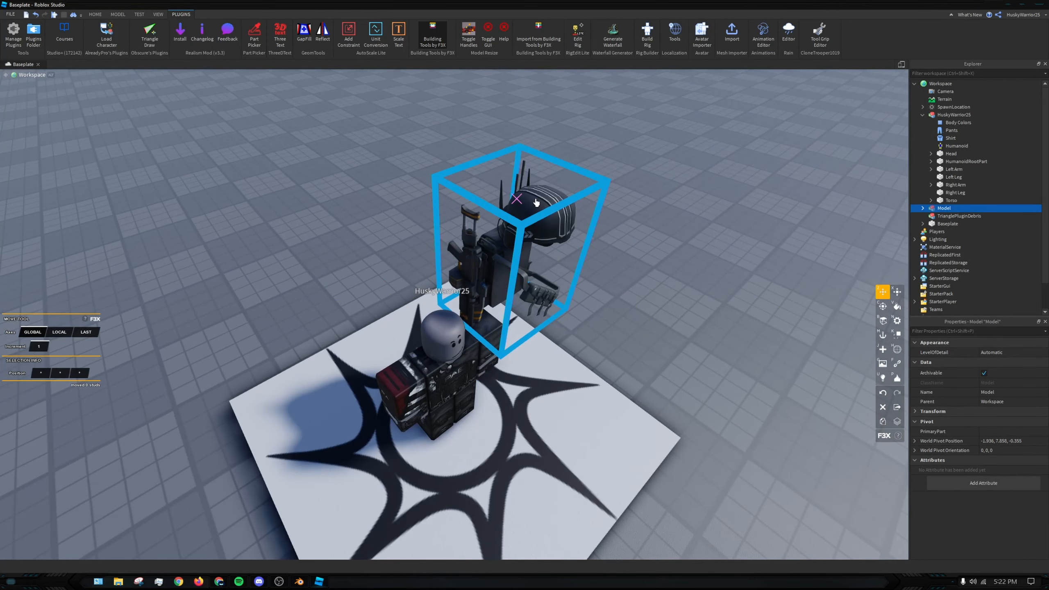
drag(547, 199, 456, 325)
key(w)
right_drag(473, 316, 475, 313)
key(s)
key(w)
right_drag(496, 111, 461, 143)
key(s)
key(w)
key(s)
- Set the F3X move increment to 0.025 and raise the accessory group until the helmet and shades fit the character's head
click(434, 48)
click(433, 48)
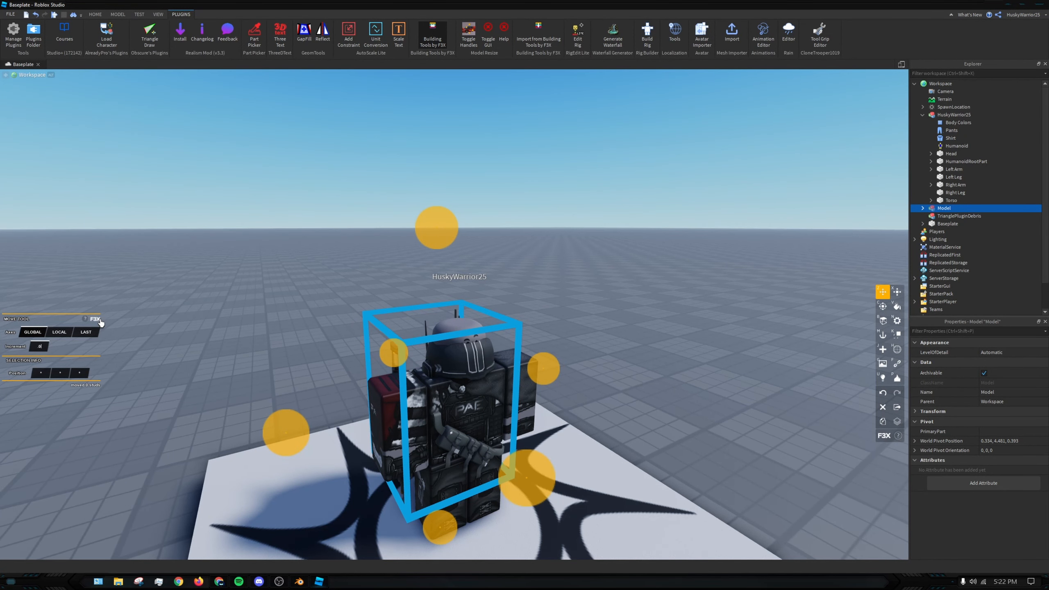
drag(434, 227, 418, 193)
scroll(465, 260, up, 4)
right_drag(466, 261, 466, 266)
scroll(476, 152, down, 4)
drag(424, 131, 422, 135)
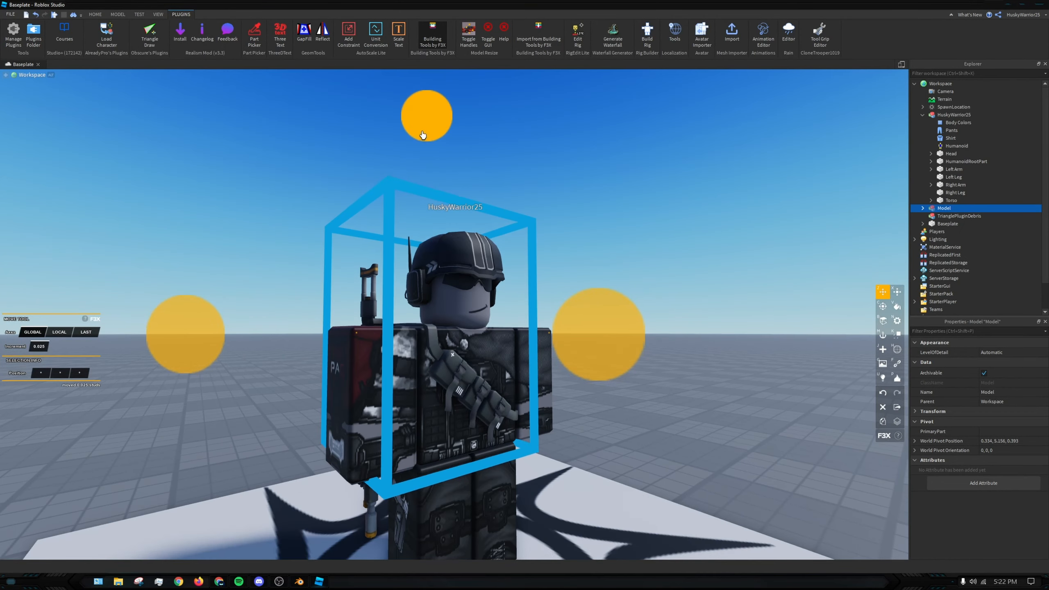
scroll(536, 195, up, 2)
right_drag(536, 194, 546, 192)
scroll(537, 194, down, 4)
scroll(546, 192, down, 2)
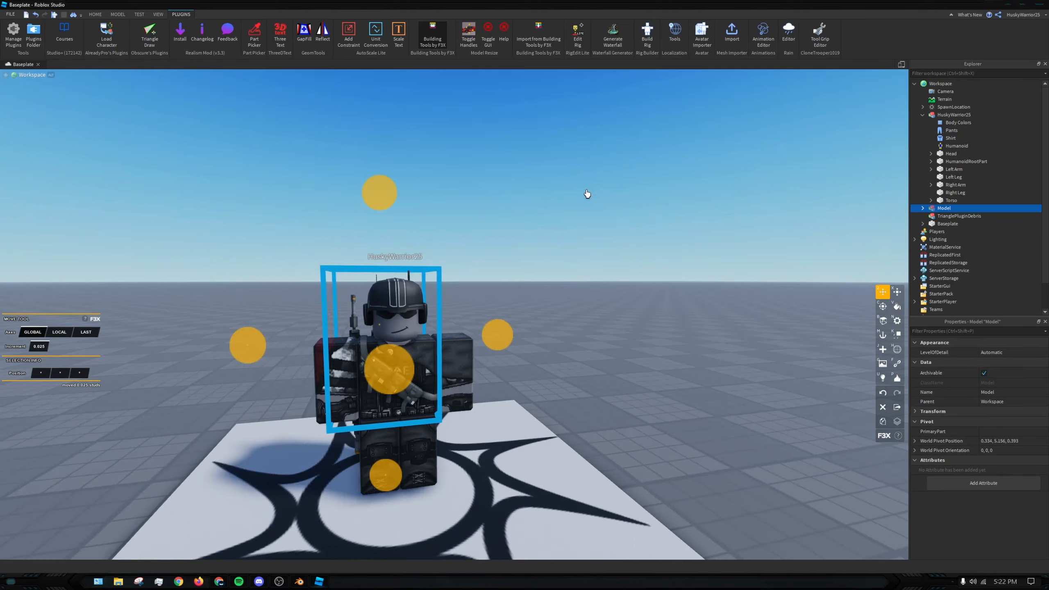
click(588, 194)
right_drag(606, 364, 606, 365)
key(d)
right_drag(558, 305, 559, 305)
scroll(563, 288, down, 2)
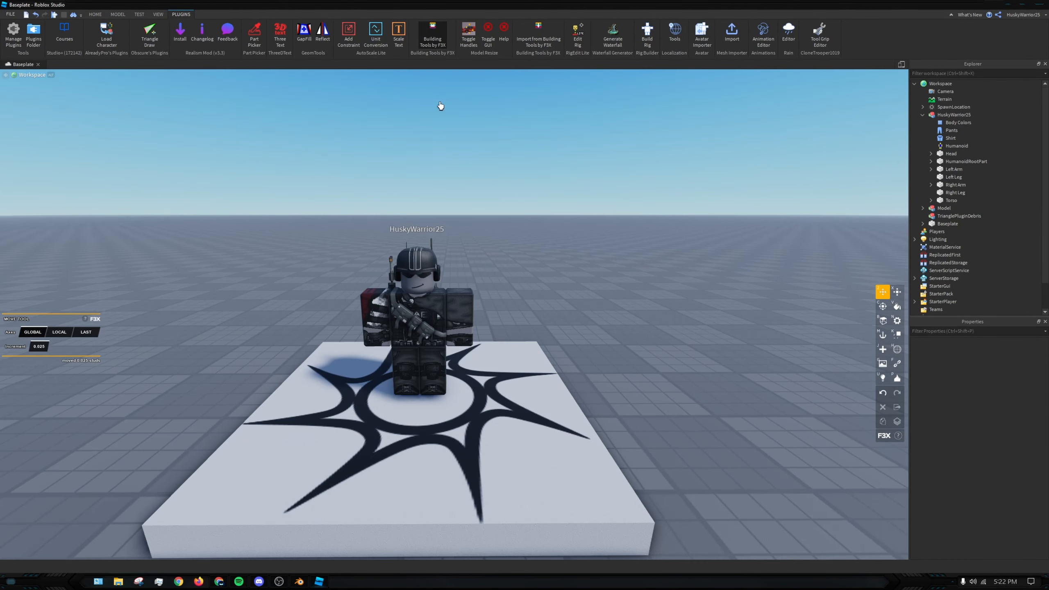
click(434, 33)
- Export the character model as the OBJ file Avatar in the Documents folder, replacing the existing file
key(d)
right_drag(572, 218, 572, 219)
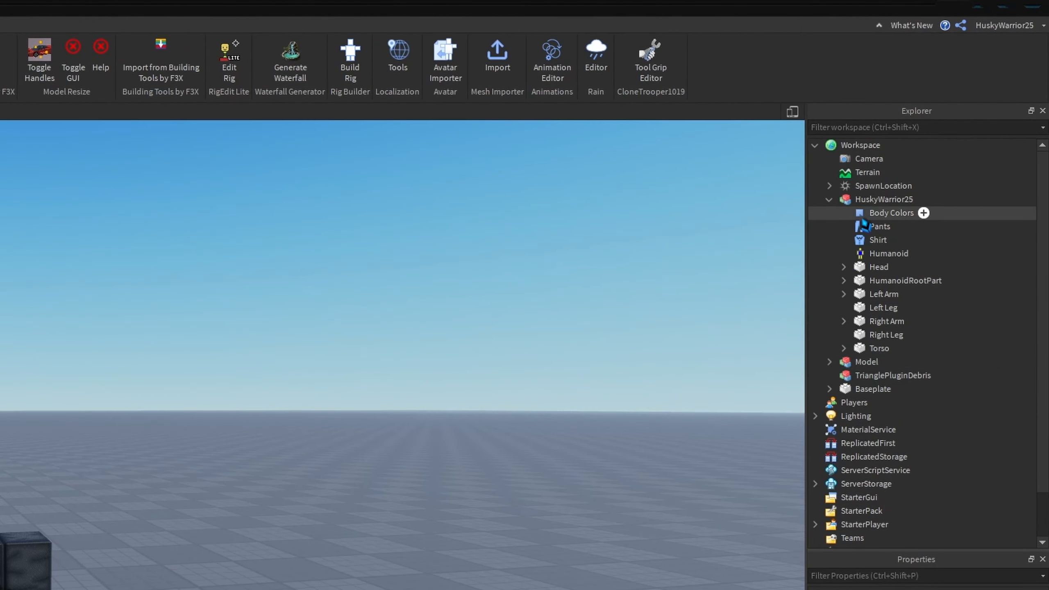
click(883, 157)
click(829, 200)
right_click(841, 198)
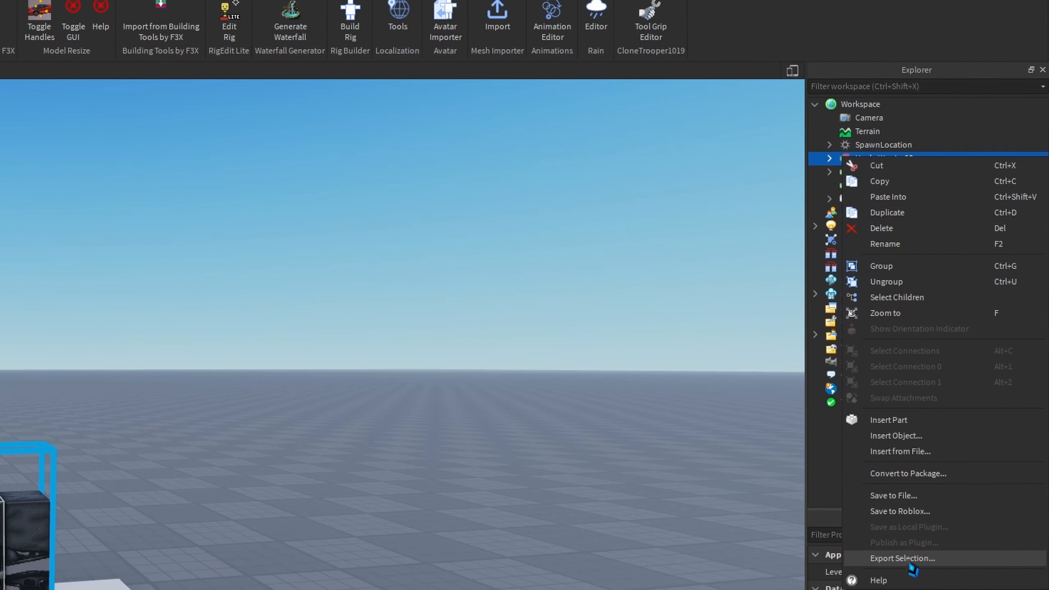
click(908, 562)
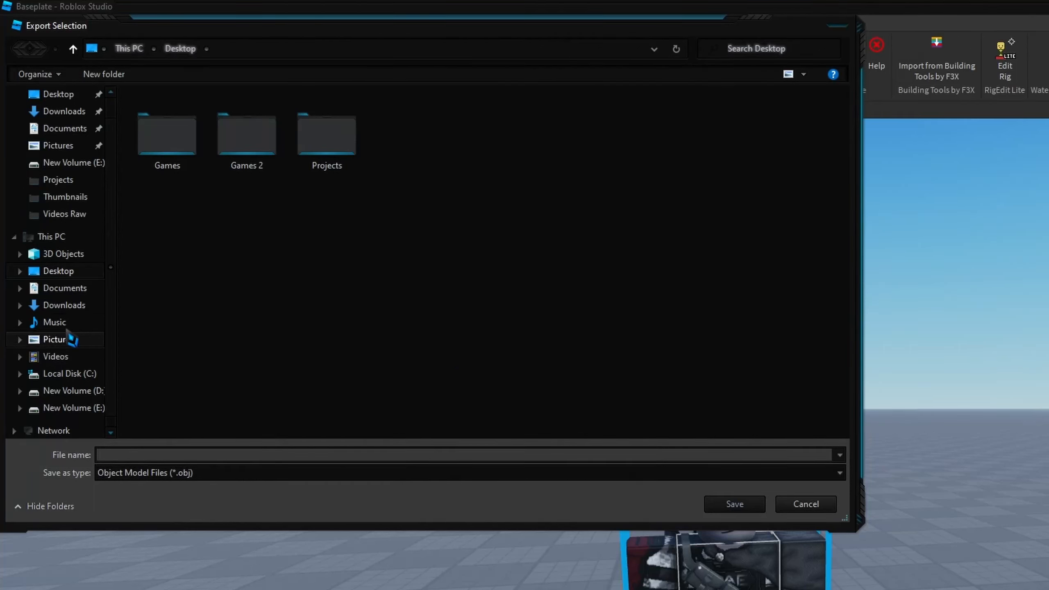
click(66, 288)
click(235, 297)
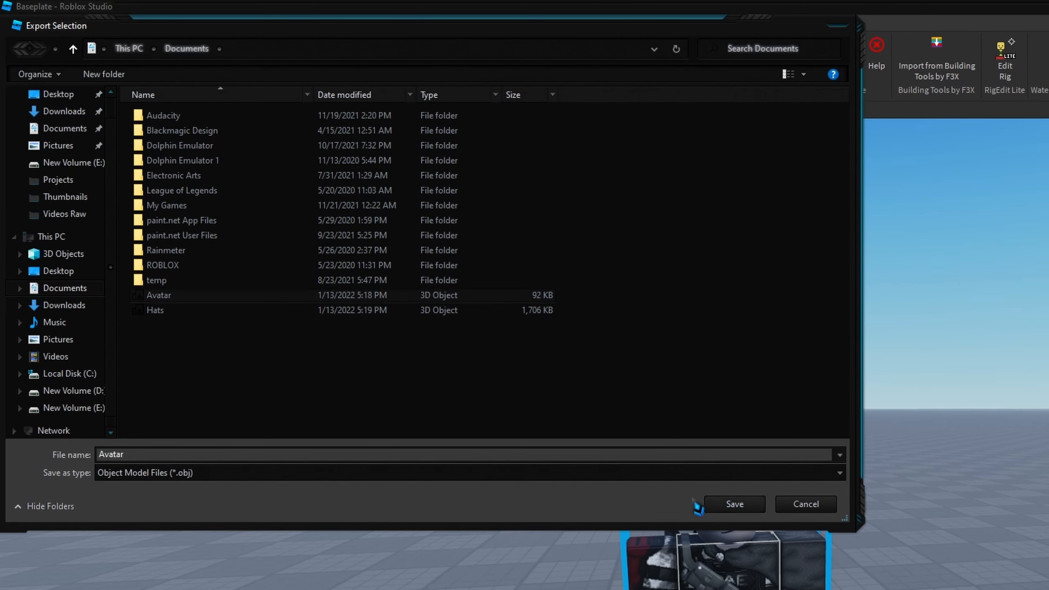
click(735, 503)
click(944, 502)
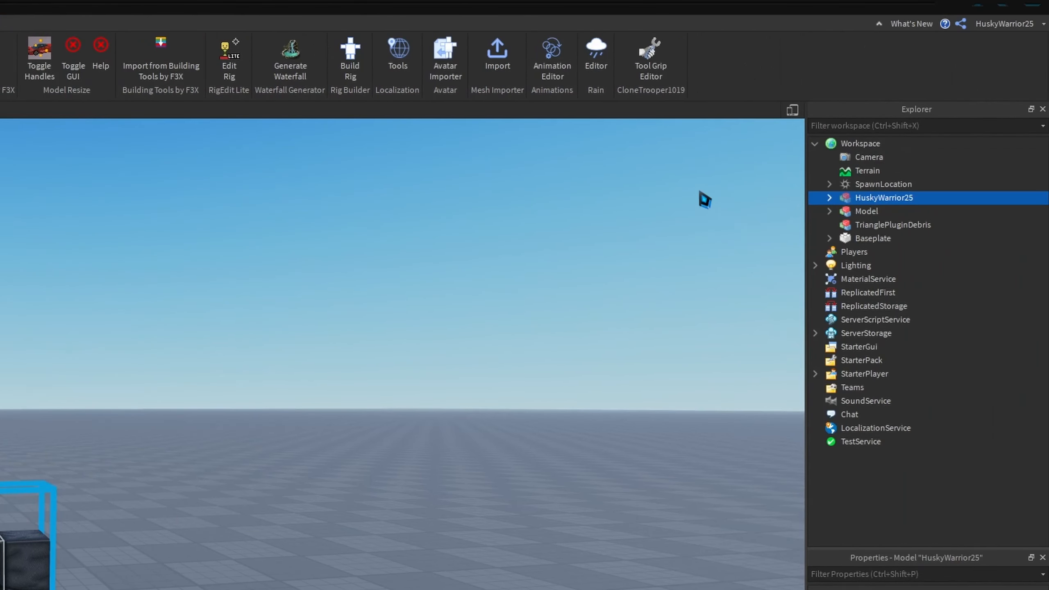
- Export the grouped accessories model as the OBJ file Hats in the Documents folder, replacing the existing file
click(1012, 211)
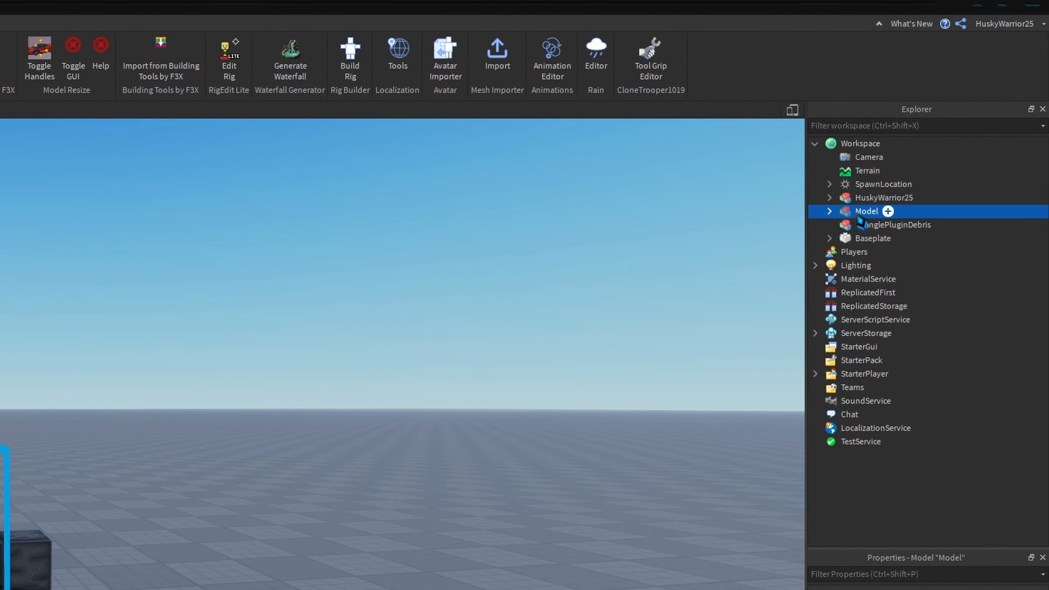
right_click(875, 185)
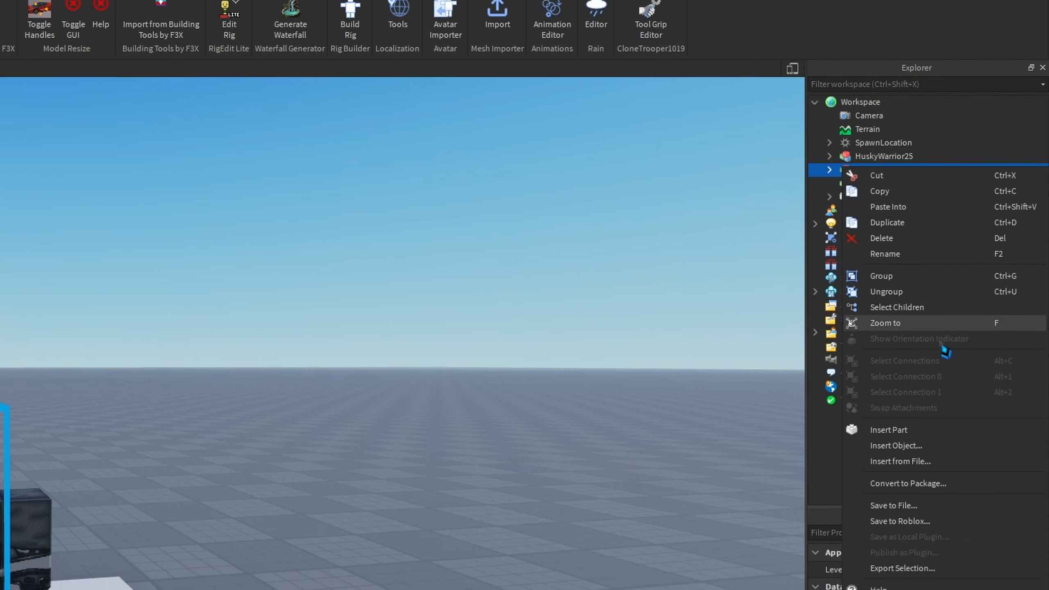
click(965, 567)
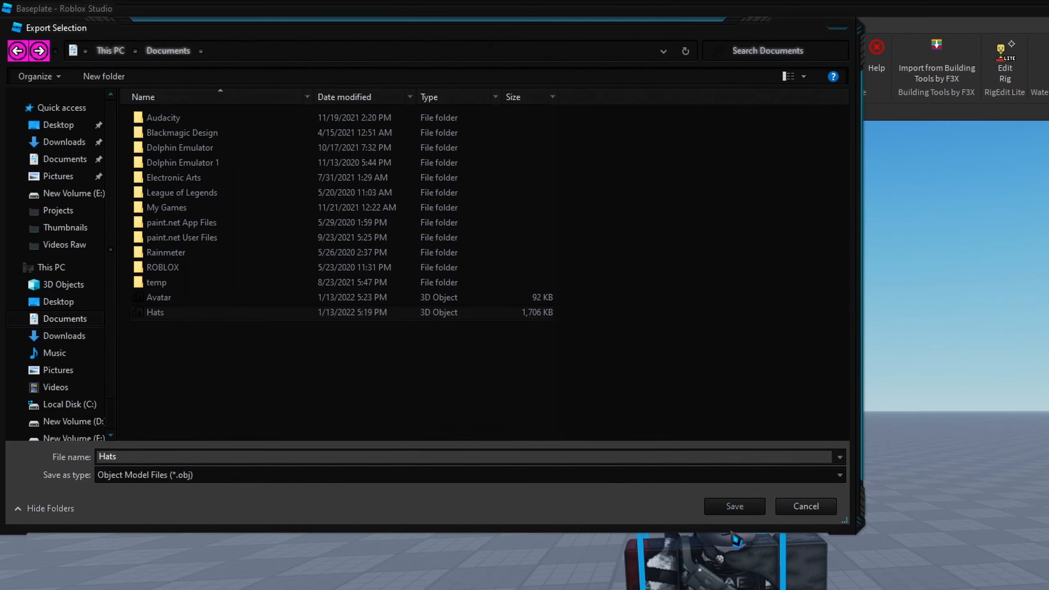
click(736, 508)
click(946, 504)
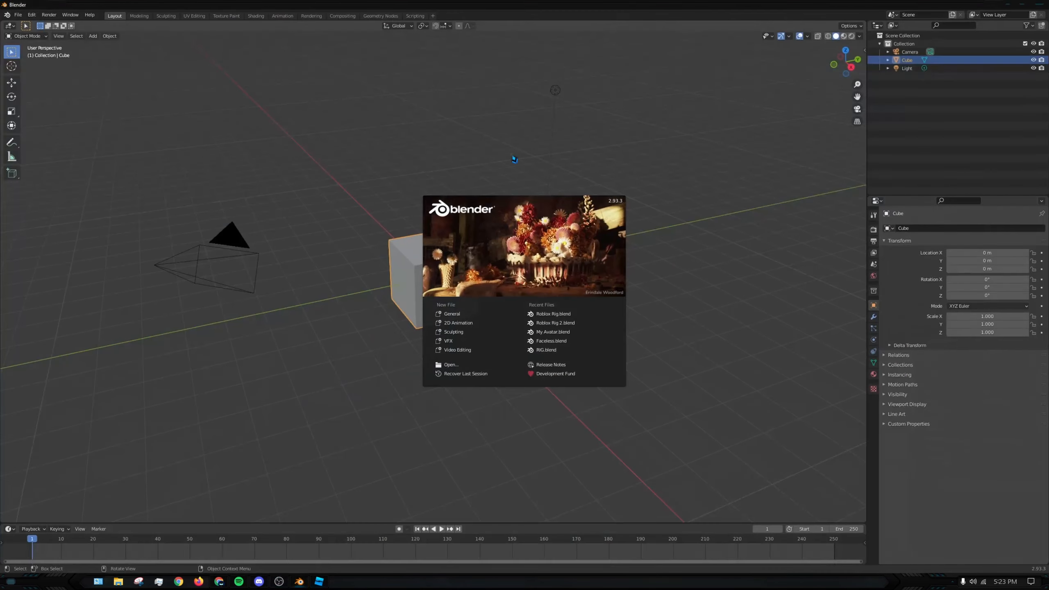
- Switch to Blender and open Roblox Rig.blend from the Projects folder
click(375, 106)
click(17, 14)
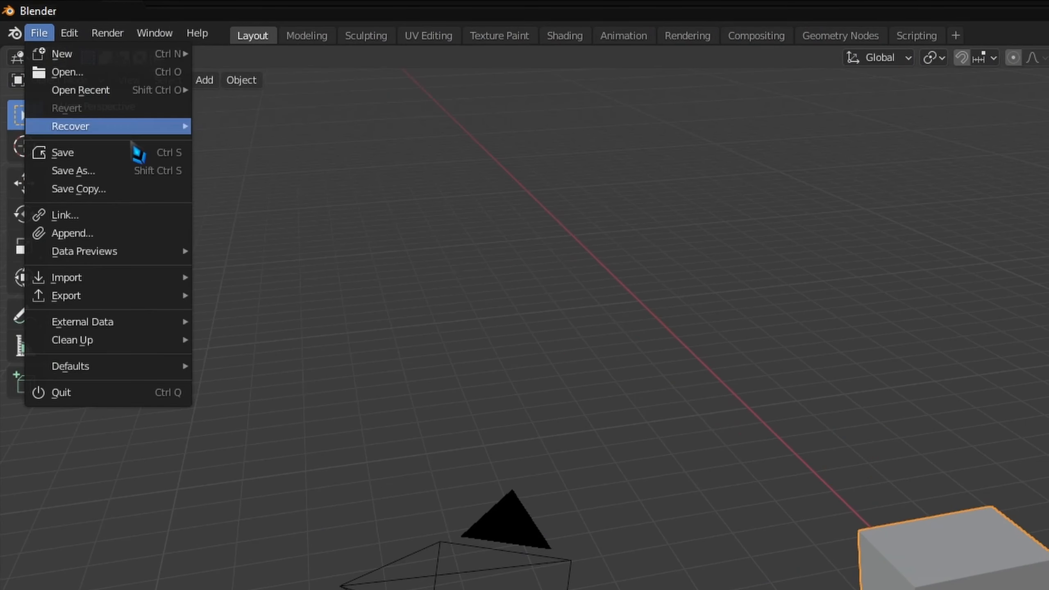
mouse_move(110, 295)
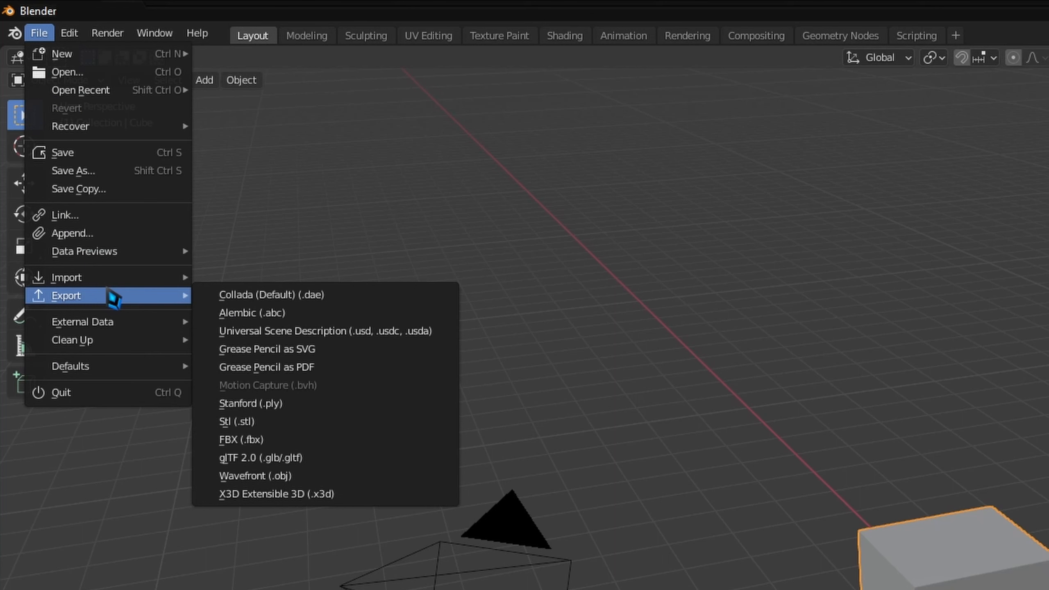
mouse_move(95, 56)
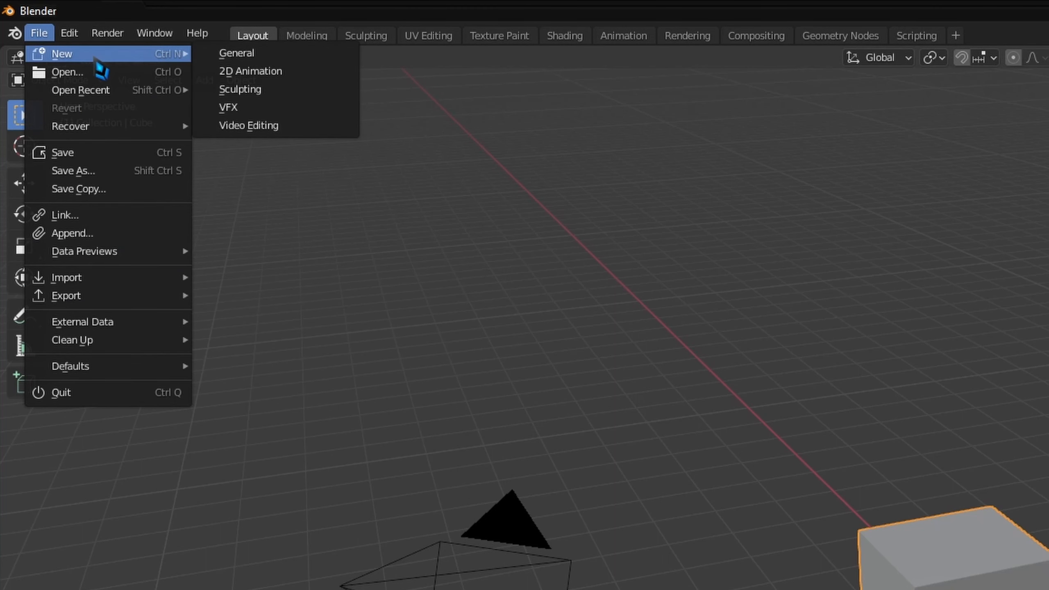
click(99, 73)
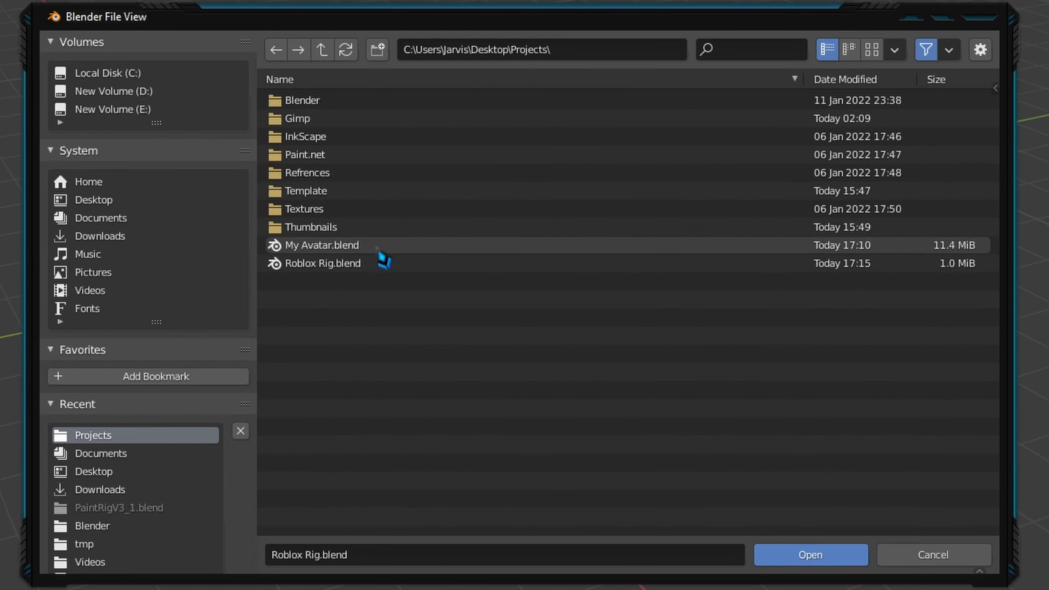
click(508, 332)
click(831, 559)
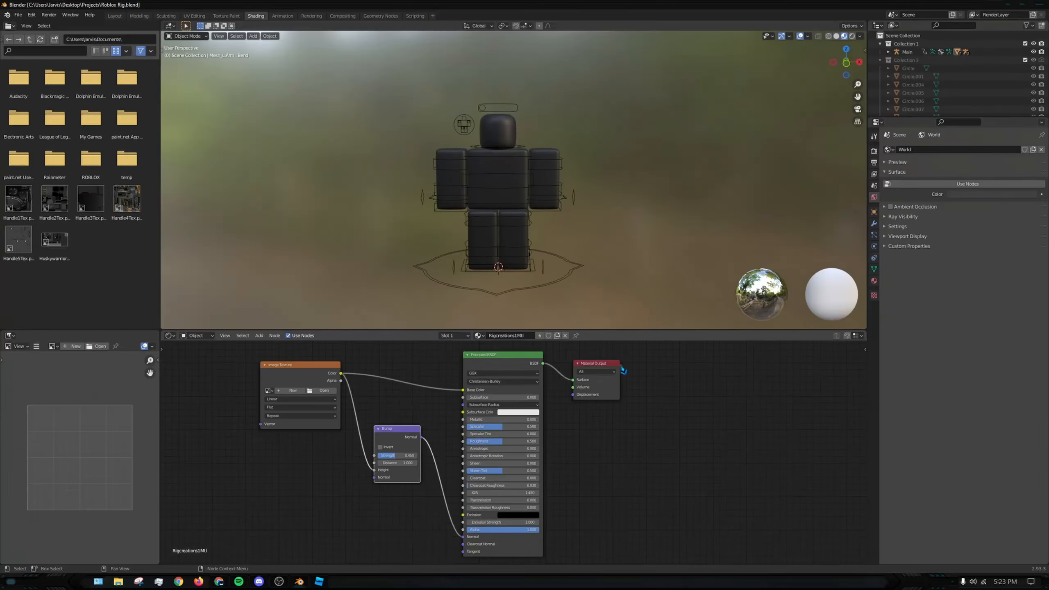
middle_drag(349, 146, 361, 153)
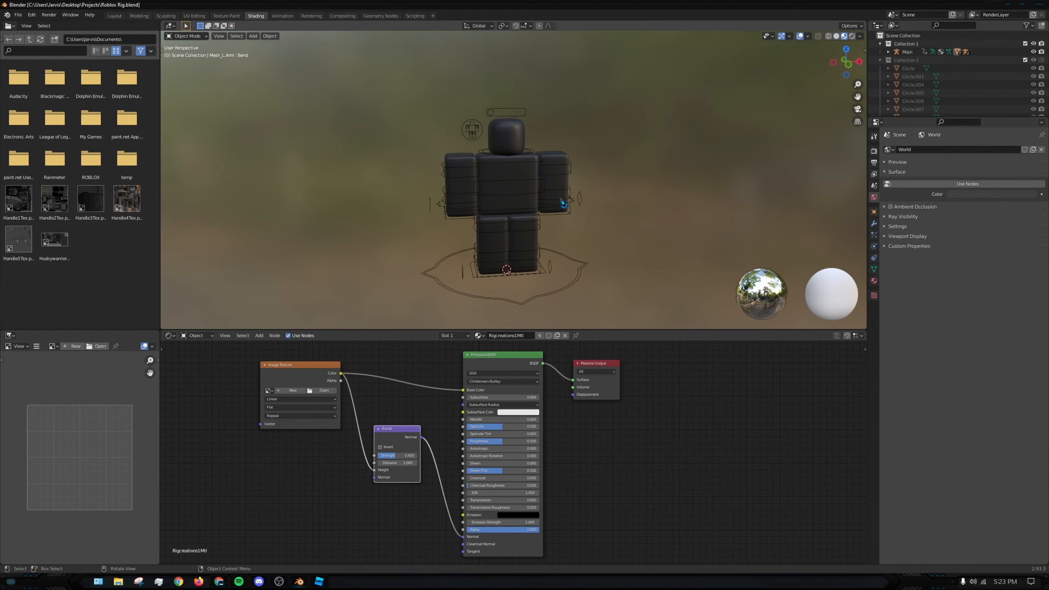
- Load Huskywarrior251Tex.png from the Documents folder into the Image Texture node of the rig's material
middle_drag(441, 105, 631, 184)
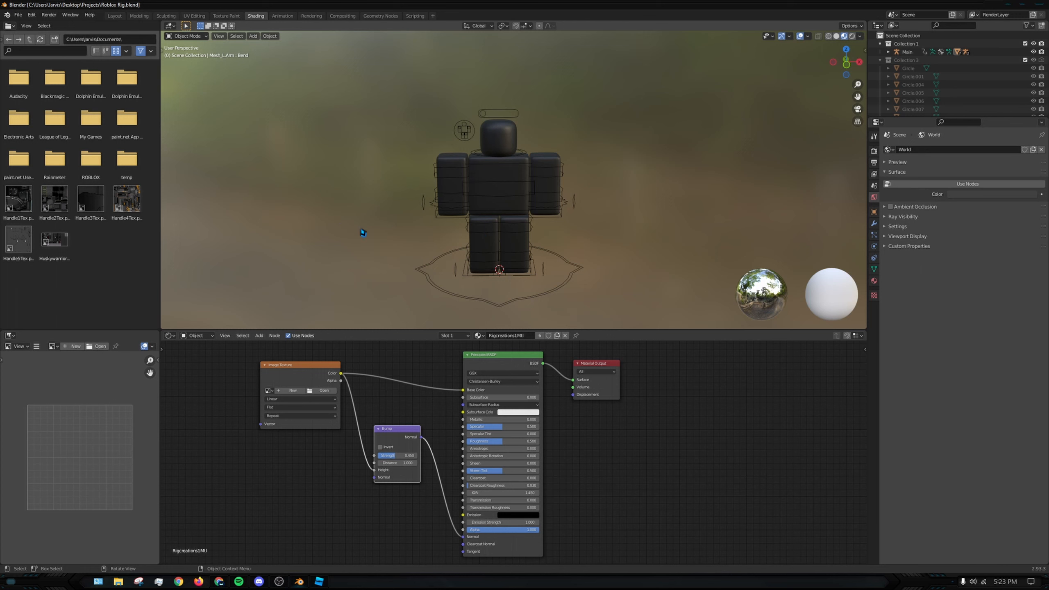
middle_drag(501, 193, 505, 195)
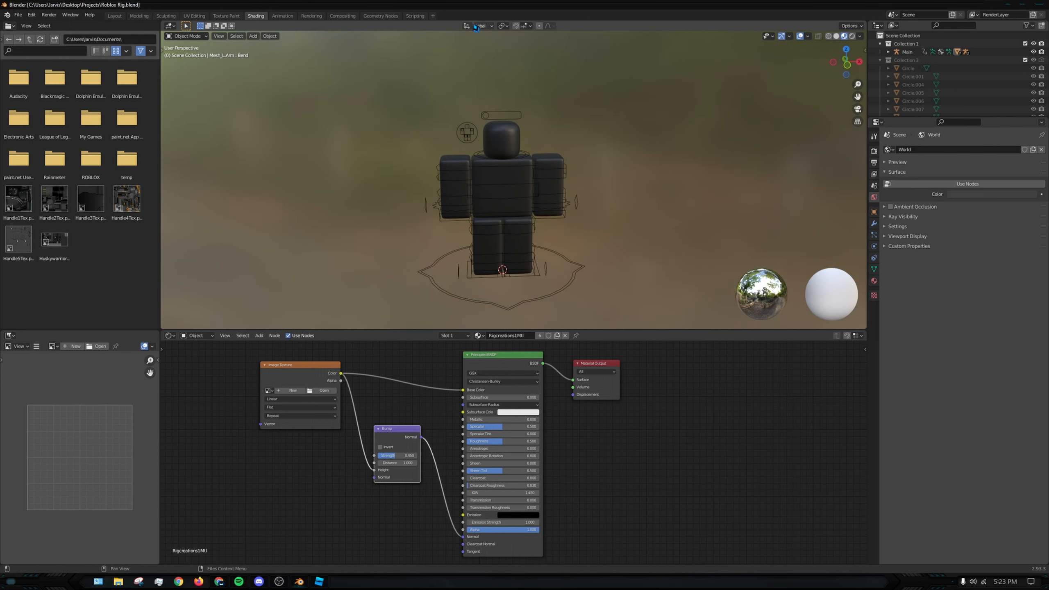
scroll(649, 420, down, 2)
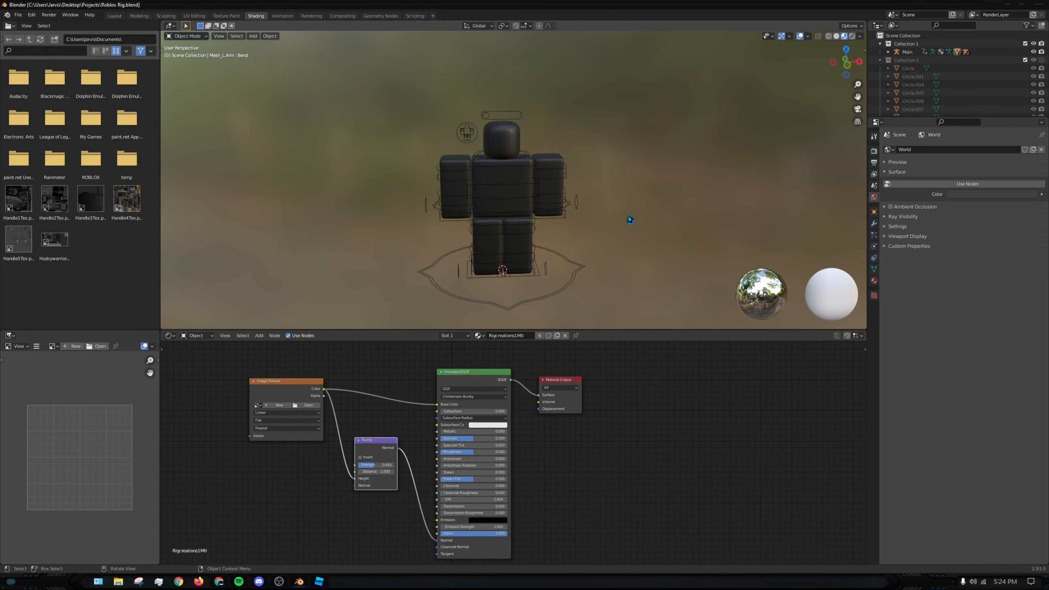
click(115, 16)
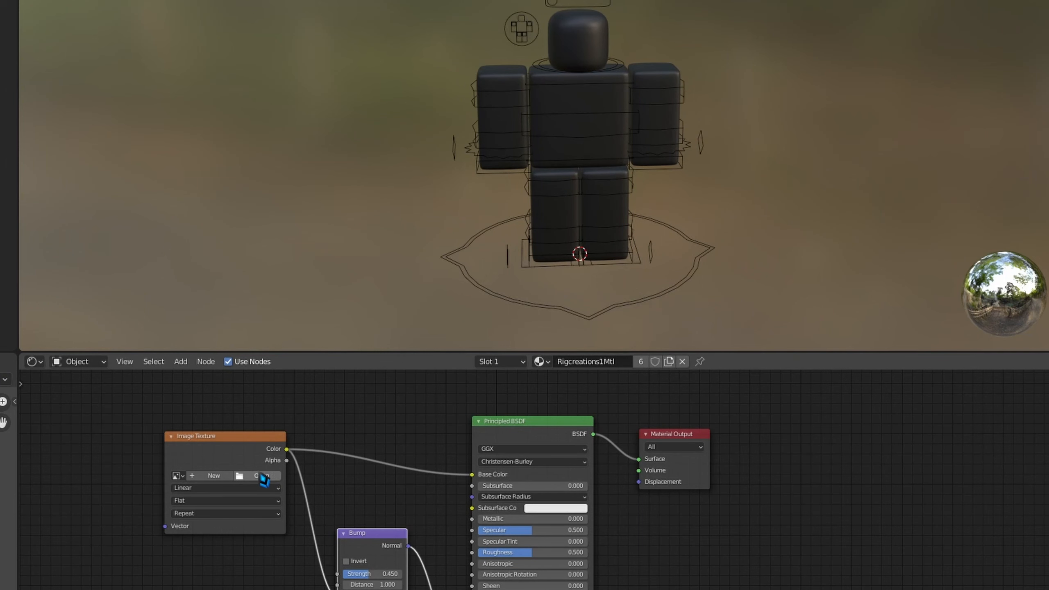
click(262, 476)
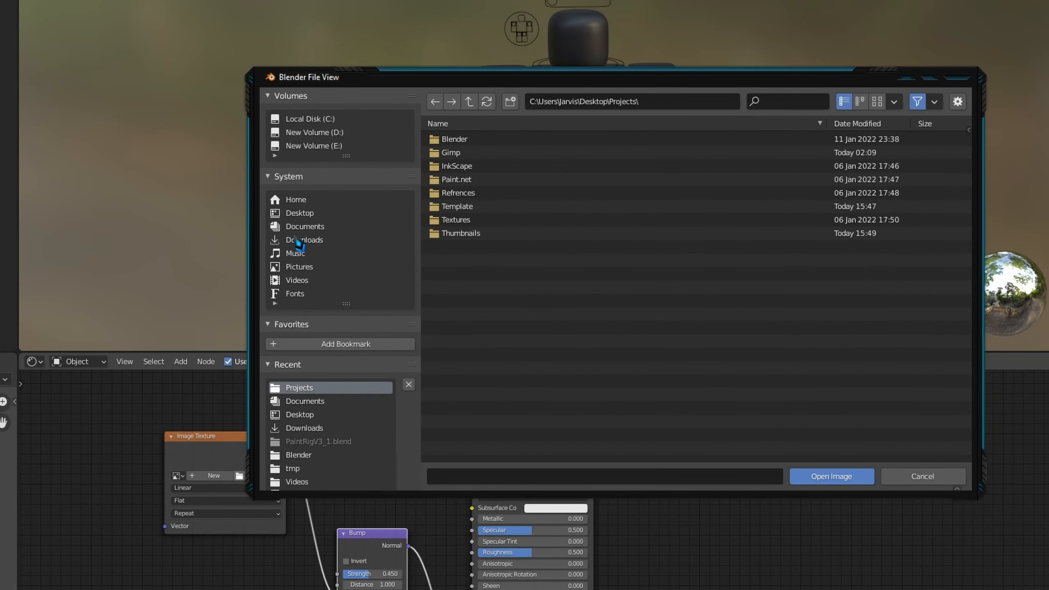
click(298, 242)
click(302, 226)
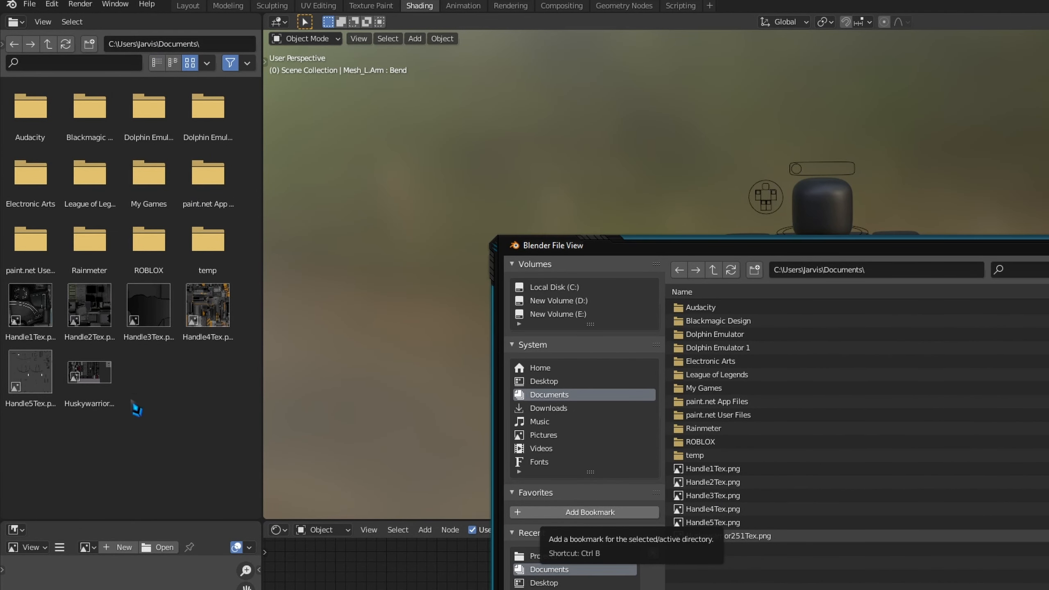
click(752, 538)
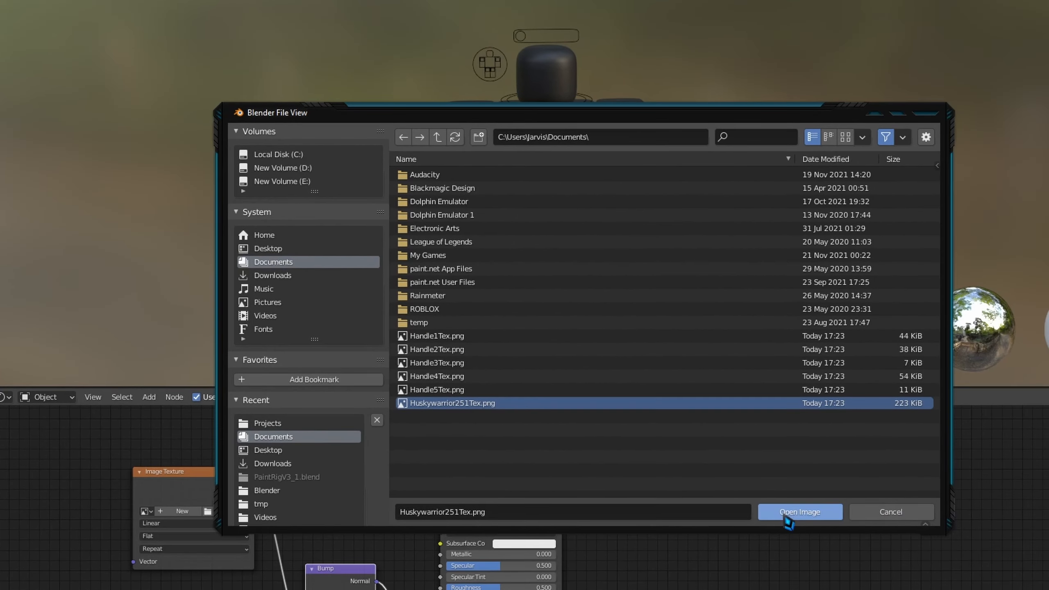
click(787, 515)
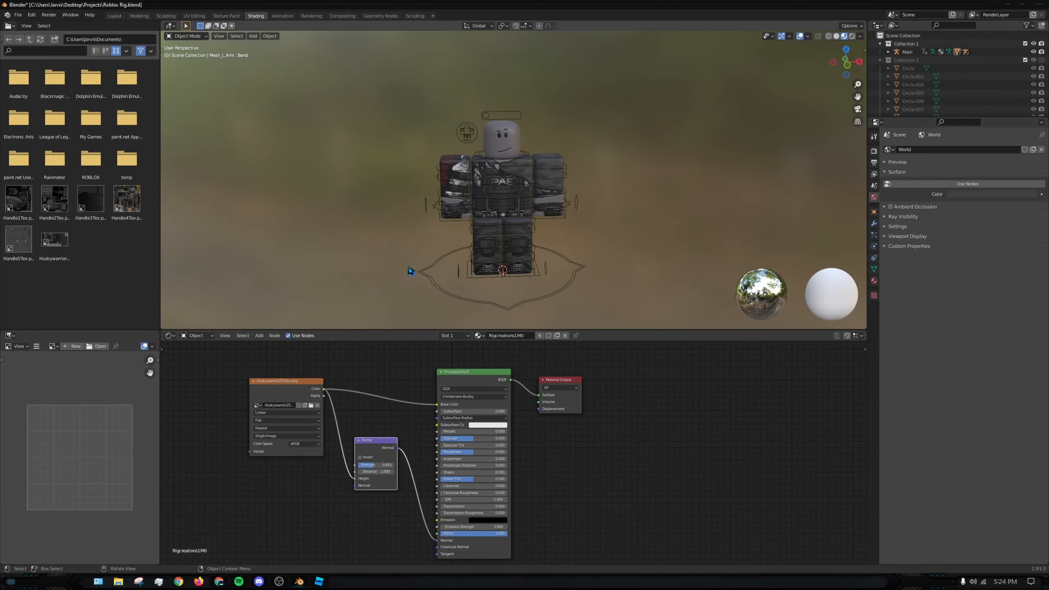
- Fine-tune the Bump node on the rig's material, setting its strength to 0.458 while checking the torso texture
mouse_move(652, 152)
middle_down()
mouse_move(624, 153)
mouse_move(655, 145)
middle_up()
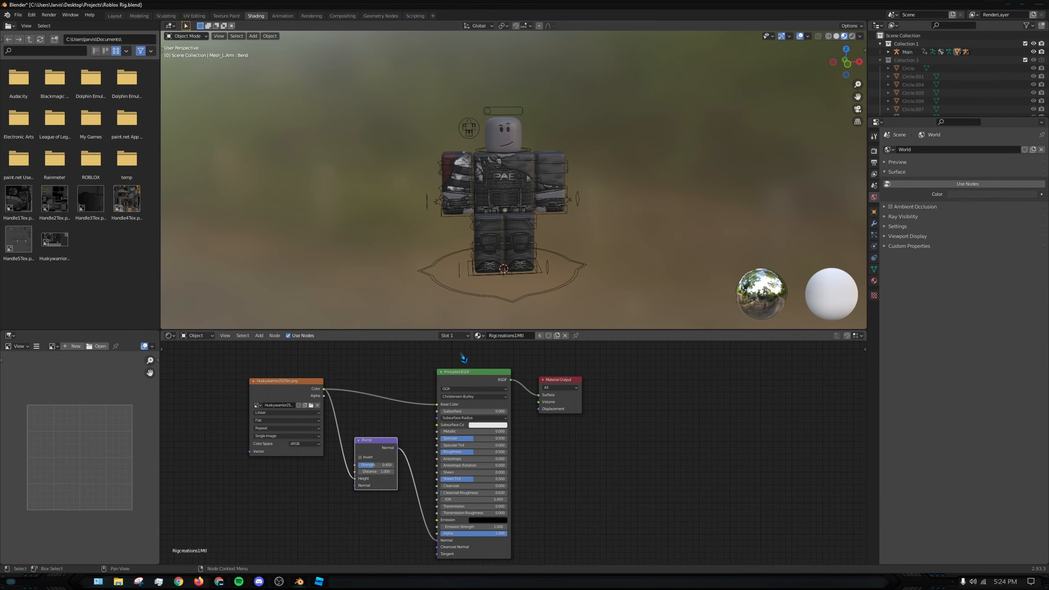
scroll(549, 181, up, 3)
scroll(550, 182, up, 2)
scroll(560, 175, up, 2)
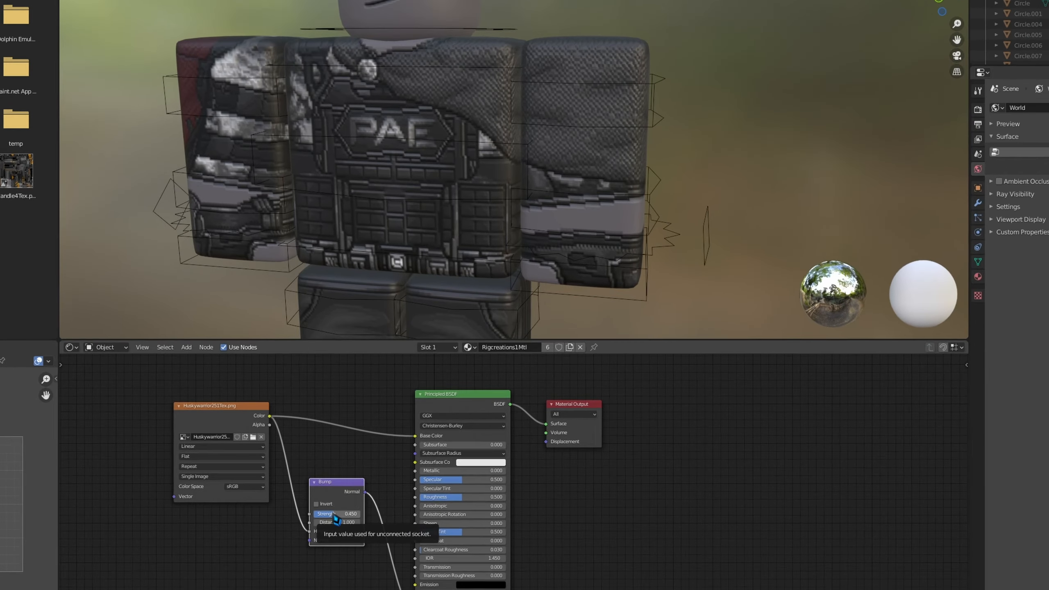
drag(374, 465, 370, 465)
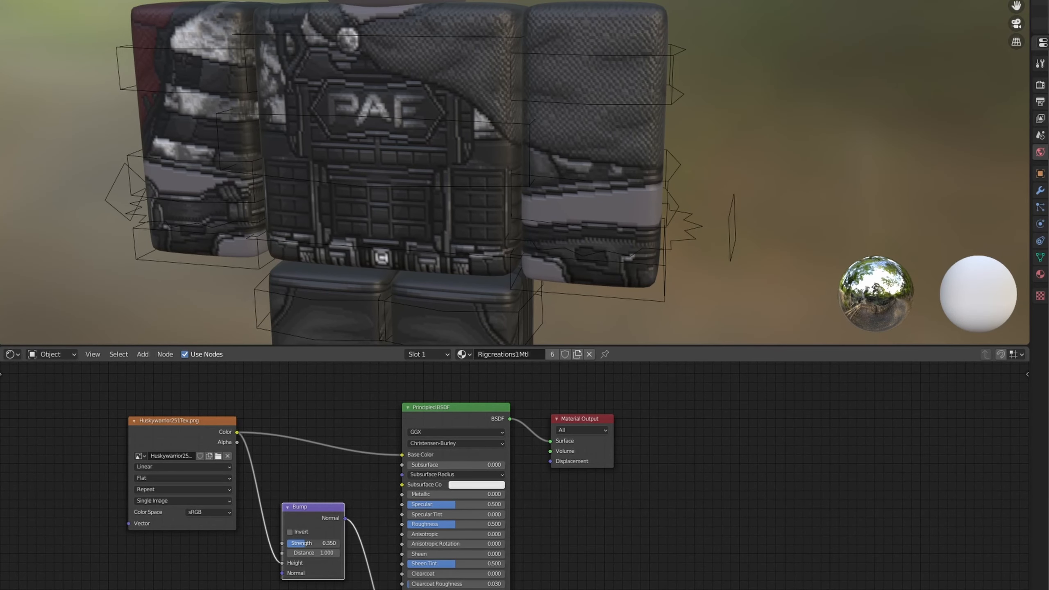
mouse_move(316, 544)
mouse_down()
mouse_move(335, 543)
mouse_move(288, 543)
mouse_move(314, 543)
mouse_move(289, 543)
mouse_move(298, 544)
mouse_up()
mouse_move(314, 552)
mouse_down()
mouse_move(326, 552)
mouse_move(309, 552)
mouse_up()
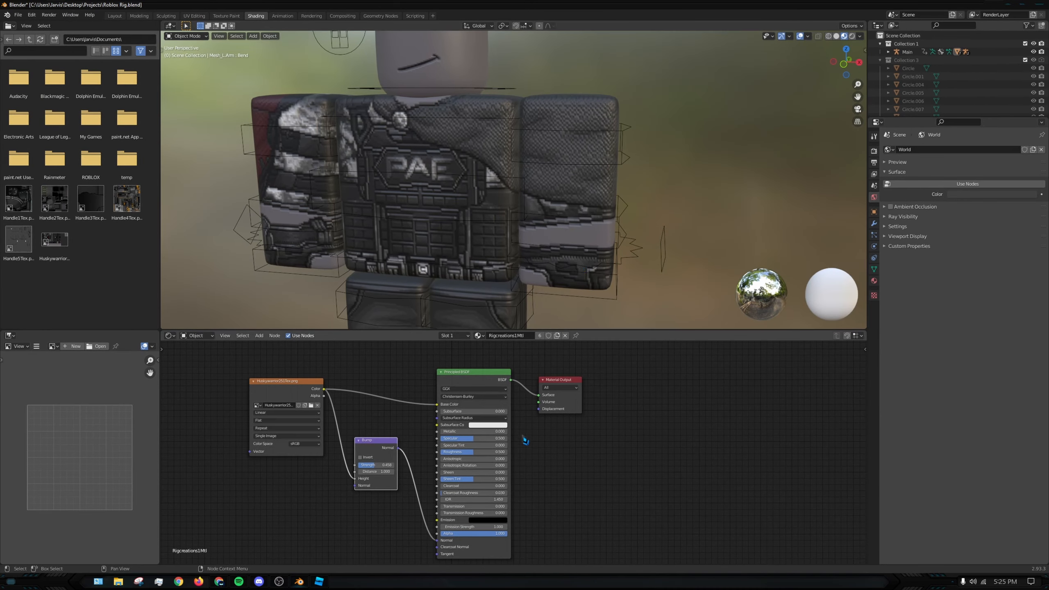
scroll(433, 247, down, 4)
middle_drag(419, 197, 433, 197)
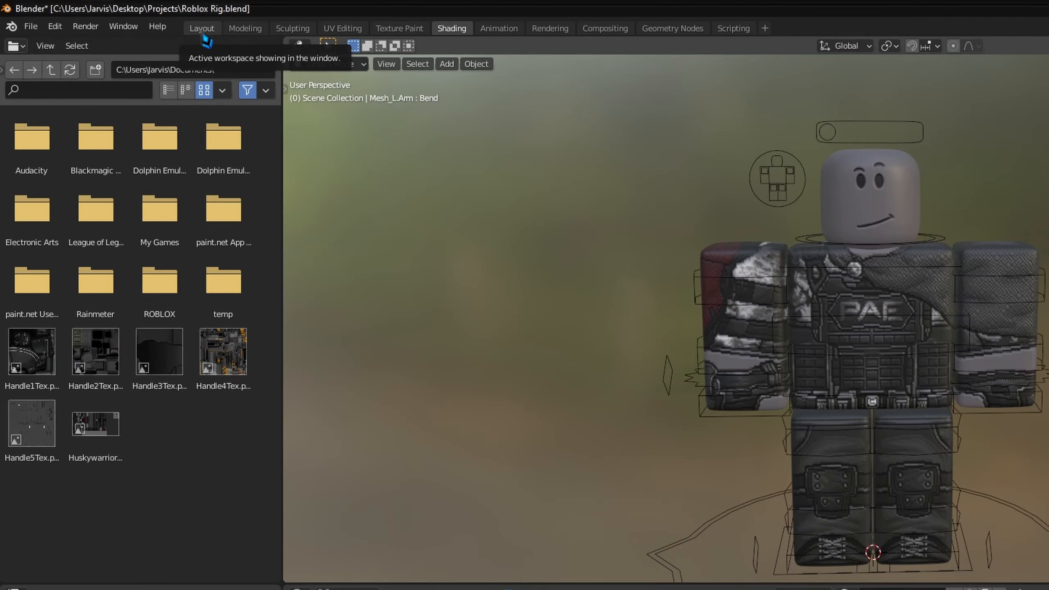
- Switch to the Layout workspace and import Hats.obj from the Documents folder, splitting the geometry by object
click(203, 34)
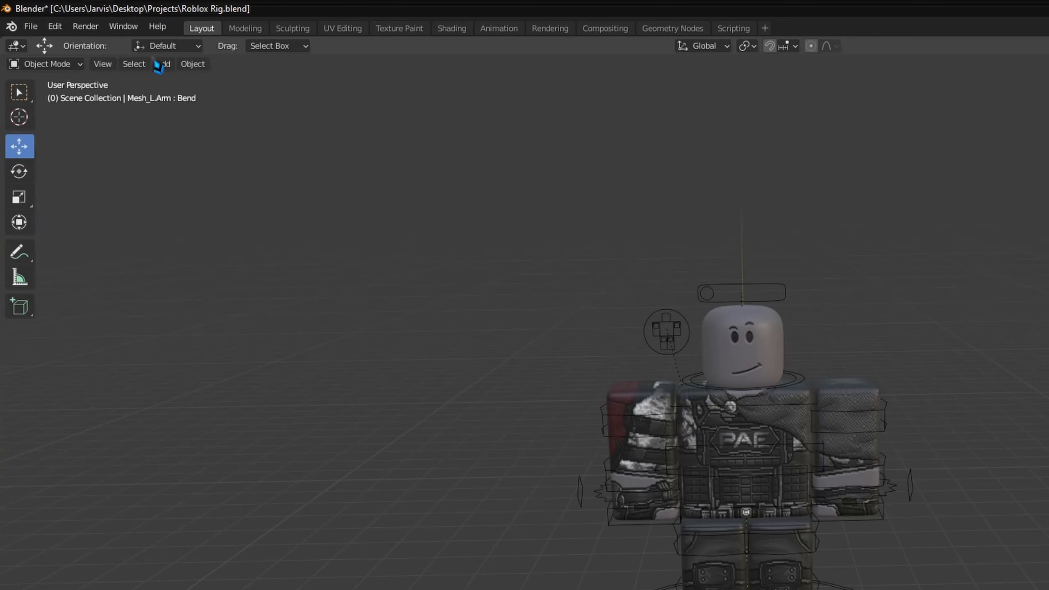
click(31, 26)
mouse_move(74, 223)
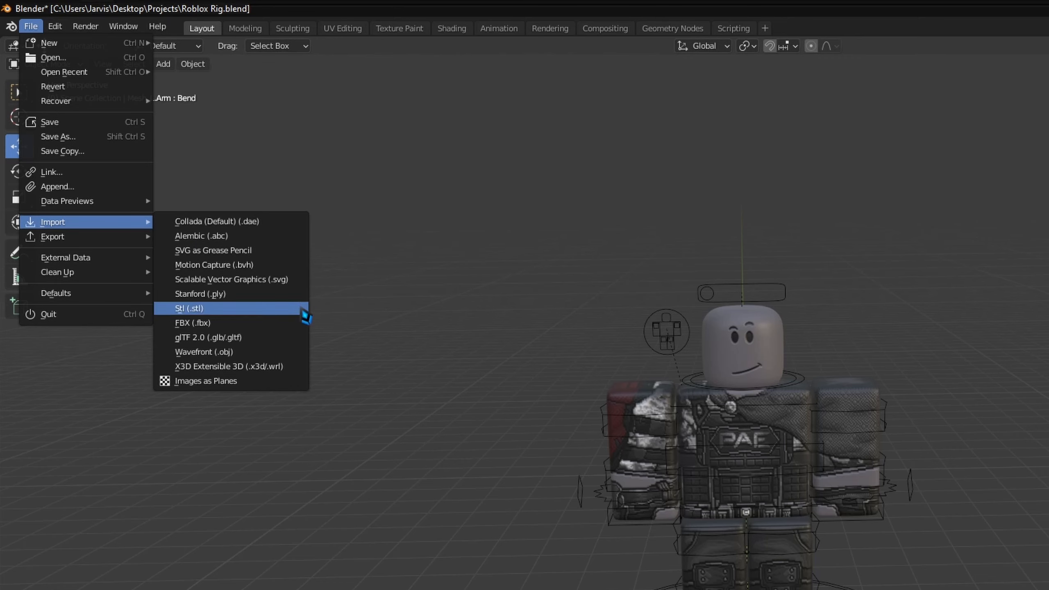
click(274, 351)
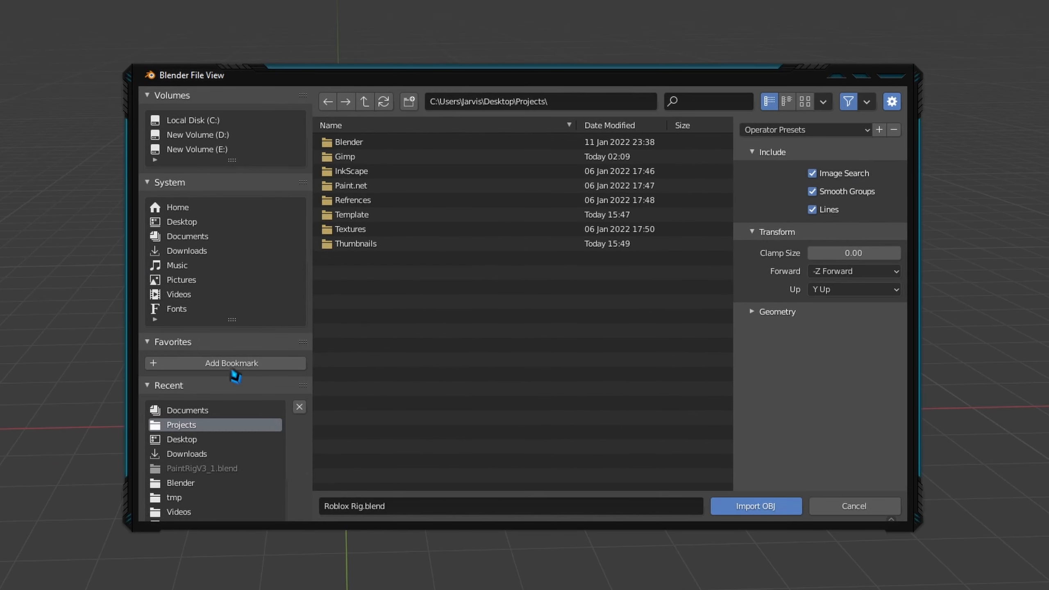
click(223, 250)
click(216, 223)
click(217, 237)
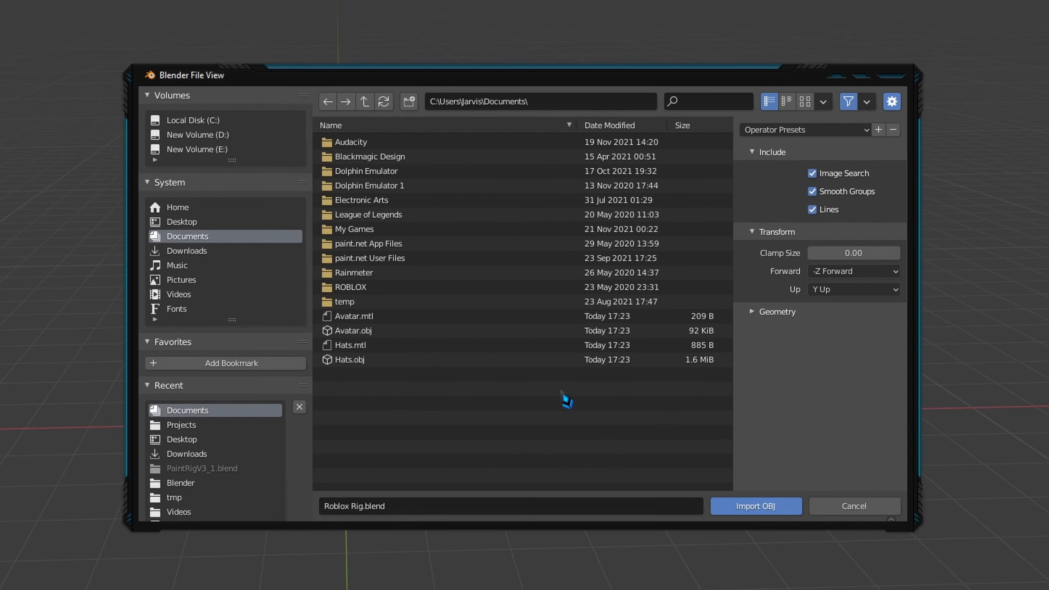
click(461, 360)
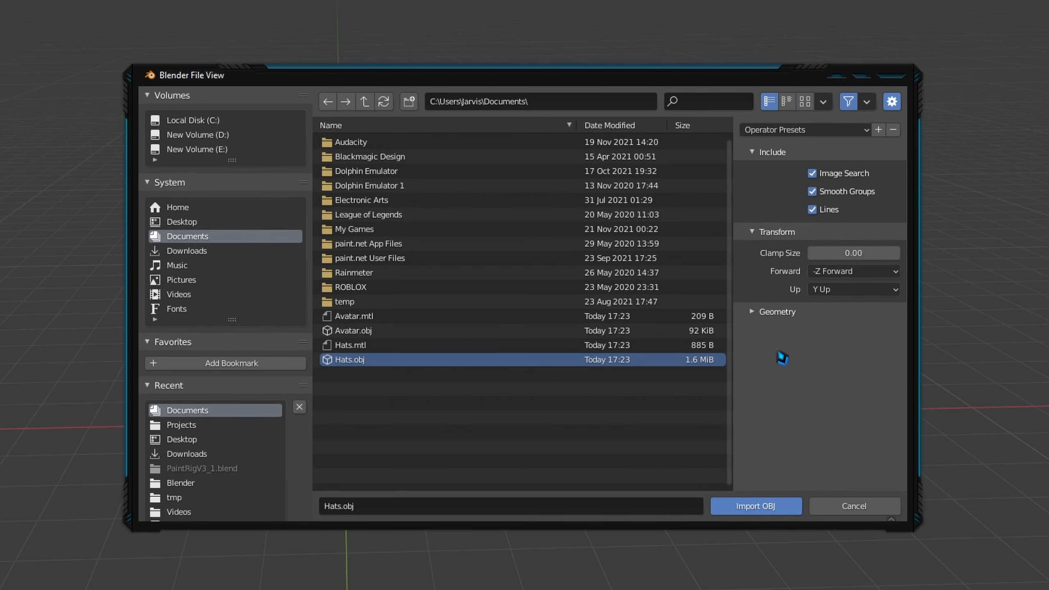
click(777, 311)
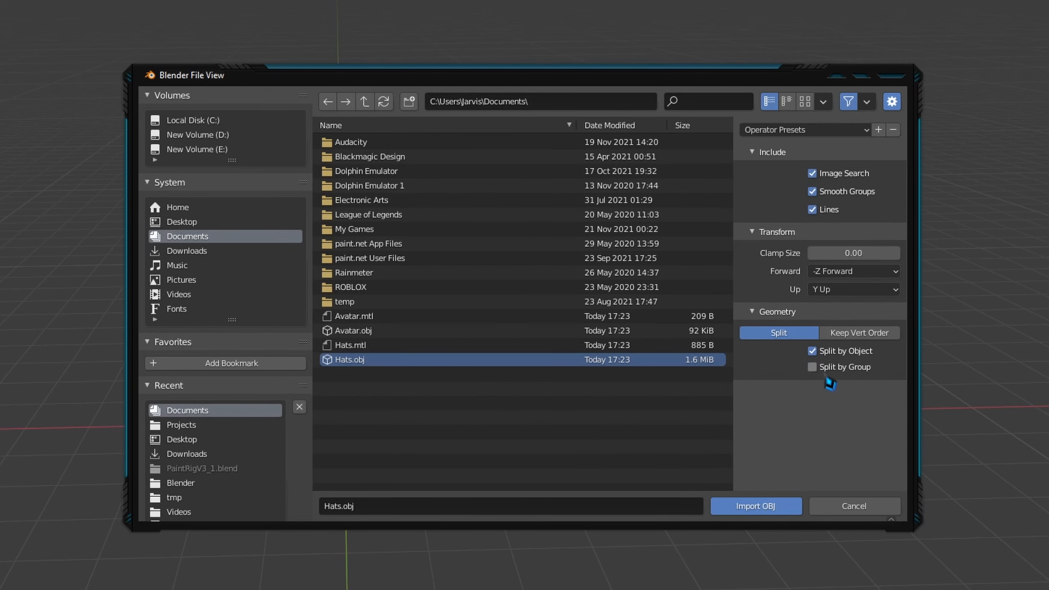
click(769, 509)
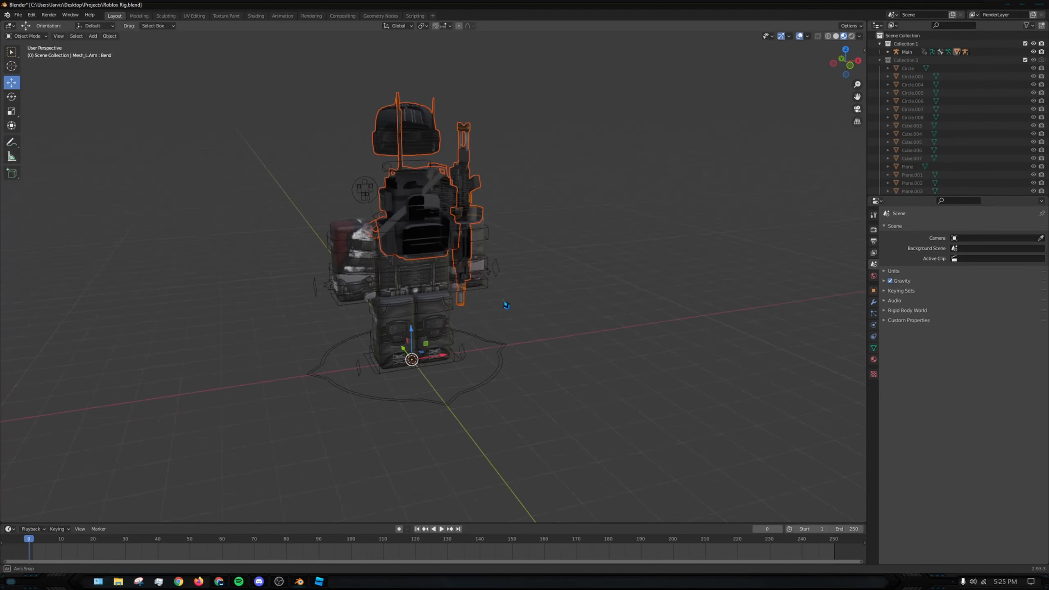
- Rotate the imported accessories about the vertical axis to face the same way as the rig
middle_drag(507, 305, 435, 299)
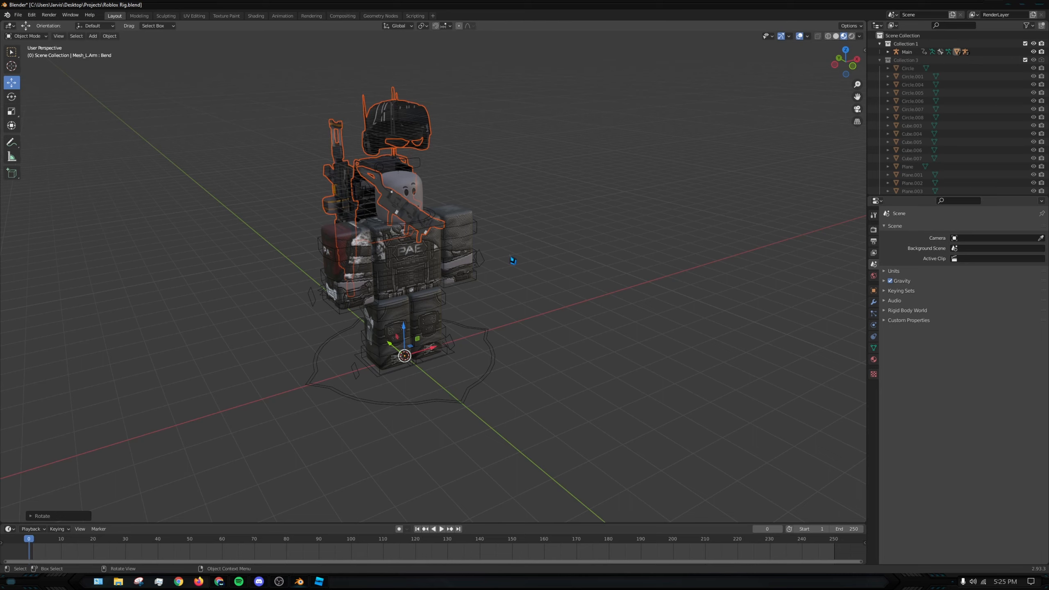
middle_drag(513, 261, 536, 296)
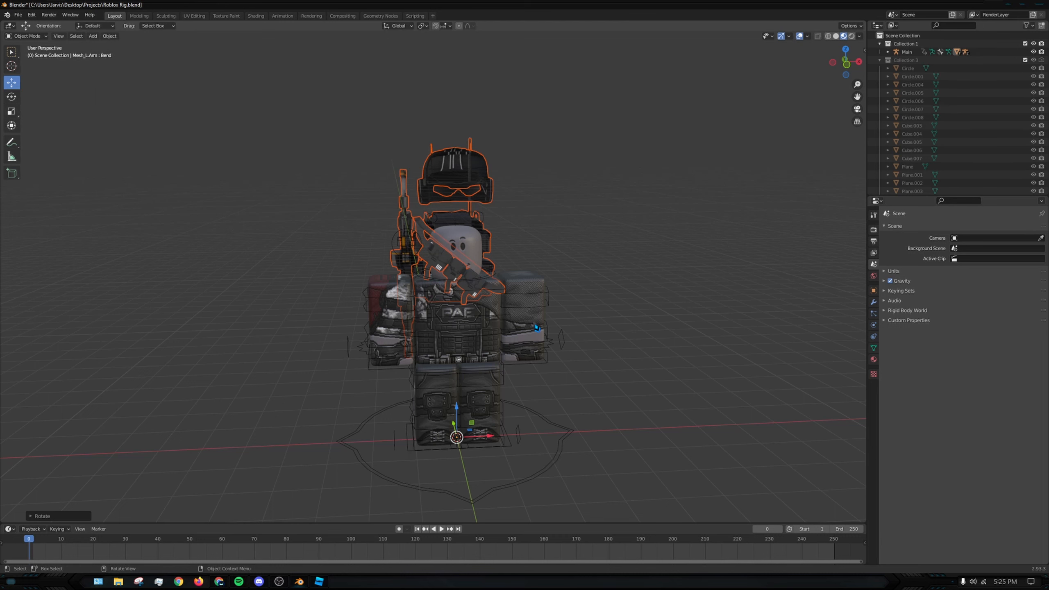
middle_drag(532, 283, 491, 154)
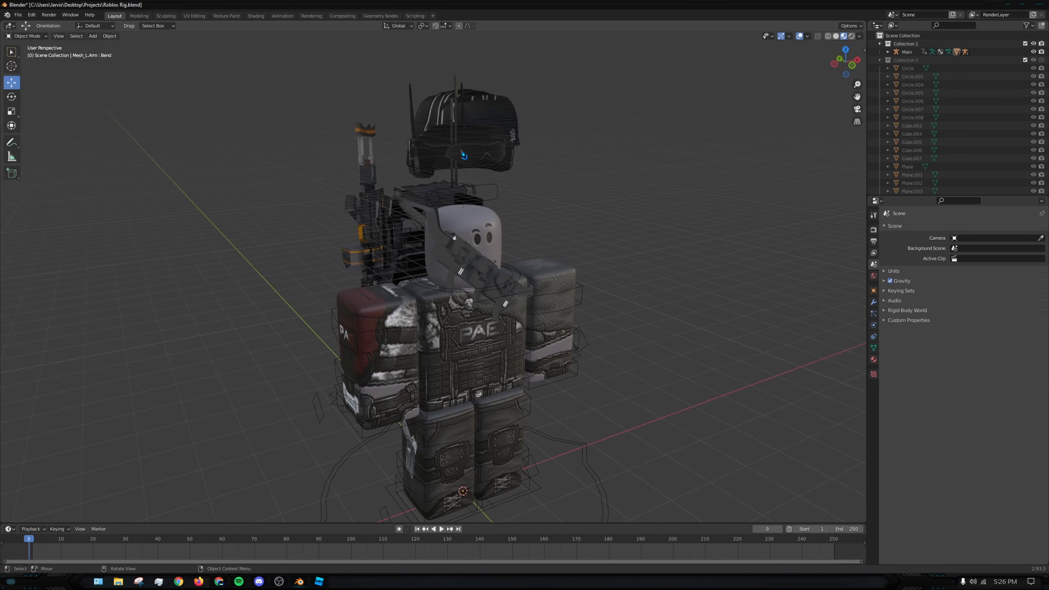
- Set the blend mode of the helmet's material to Opaque in its viewport display settings
click(439, 119)
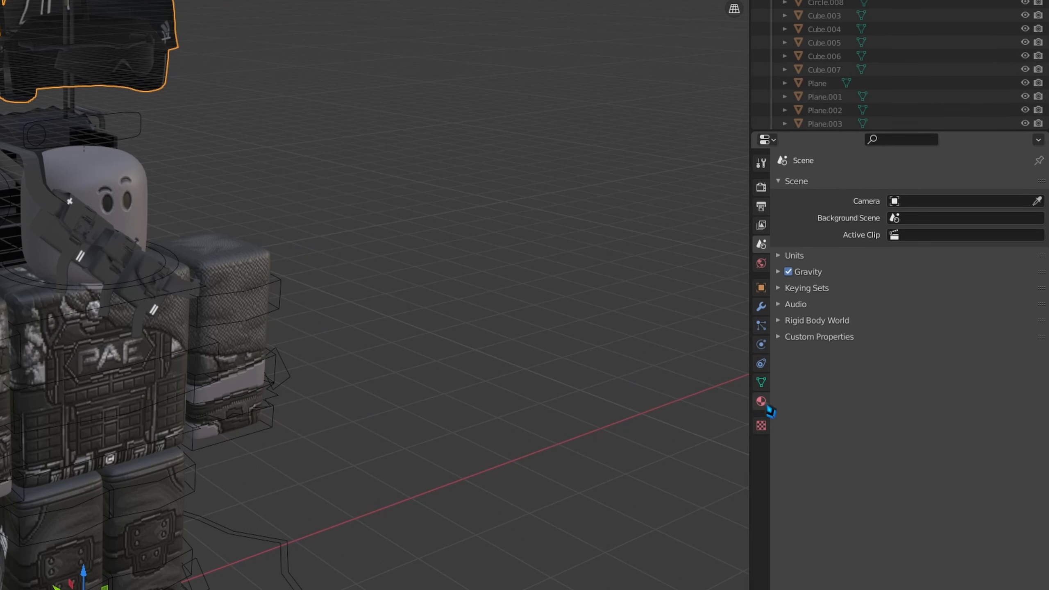
click(761, 401)
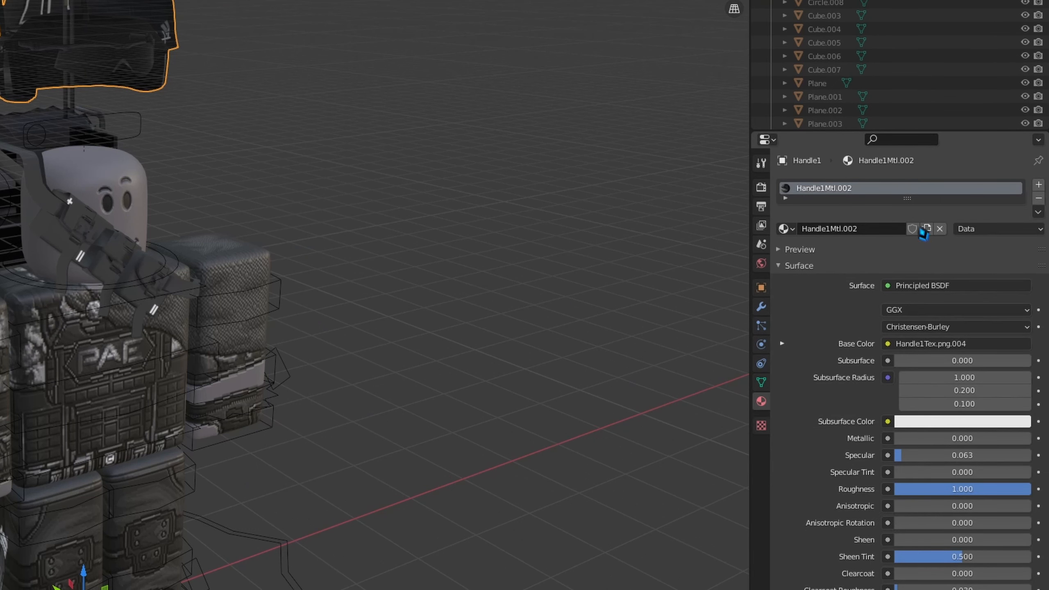
scroll(1003, 382, down, 5)
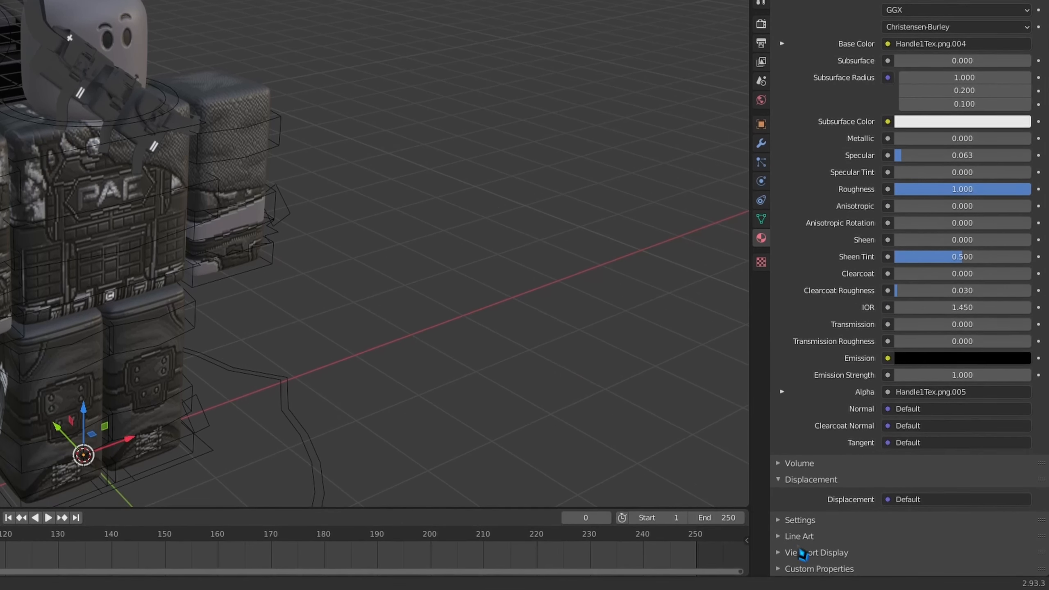
click(835, 558)
scroll(879, 505, down, 7)
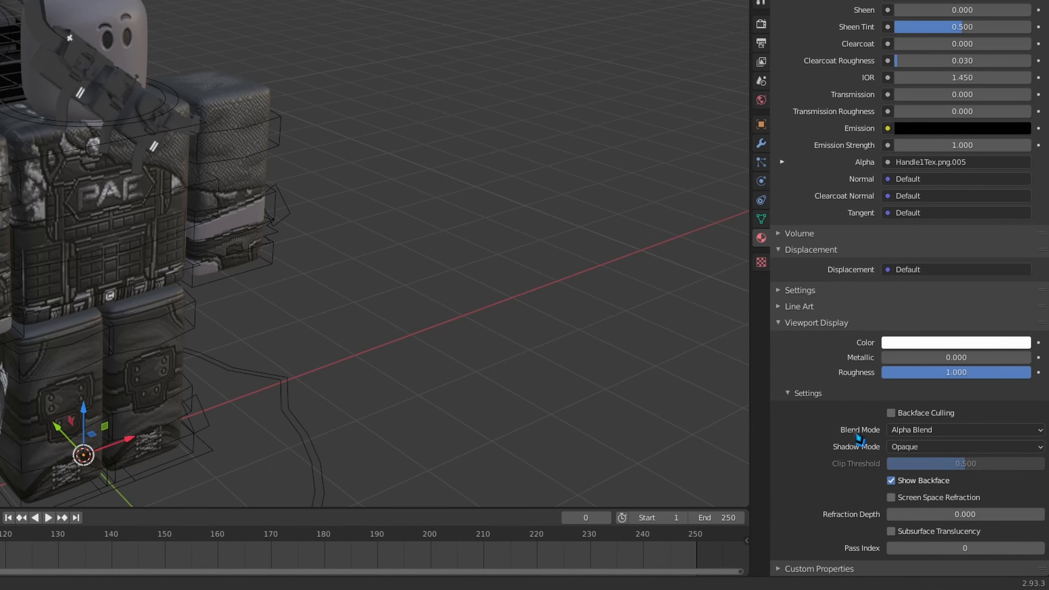
click(924, 432)
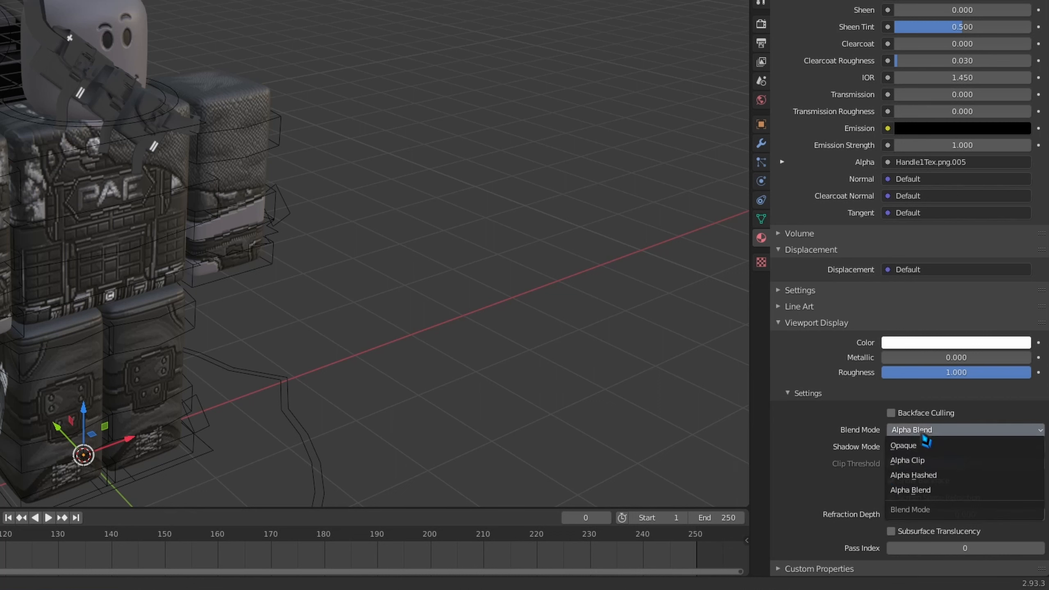
click(922, 450)
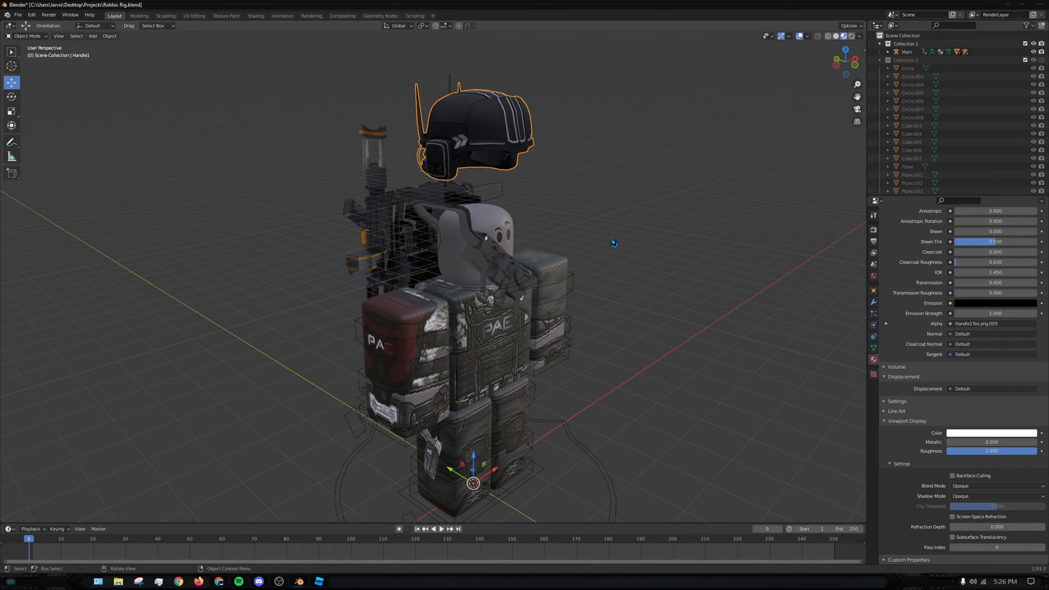
- Set the blend mode to Opaque for the materials of the shades, backpack and remaining accessories
click(972, 486)
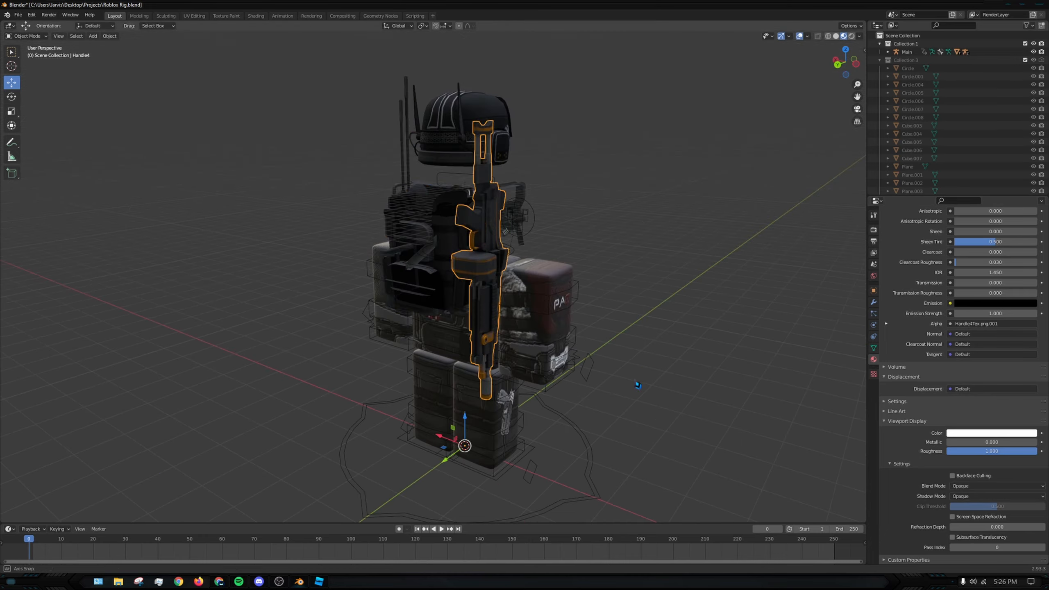
click(434, 248)
click(991, 486)
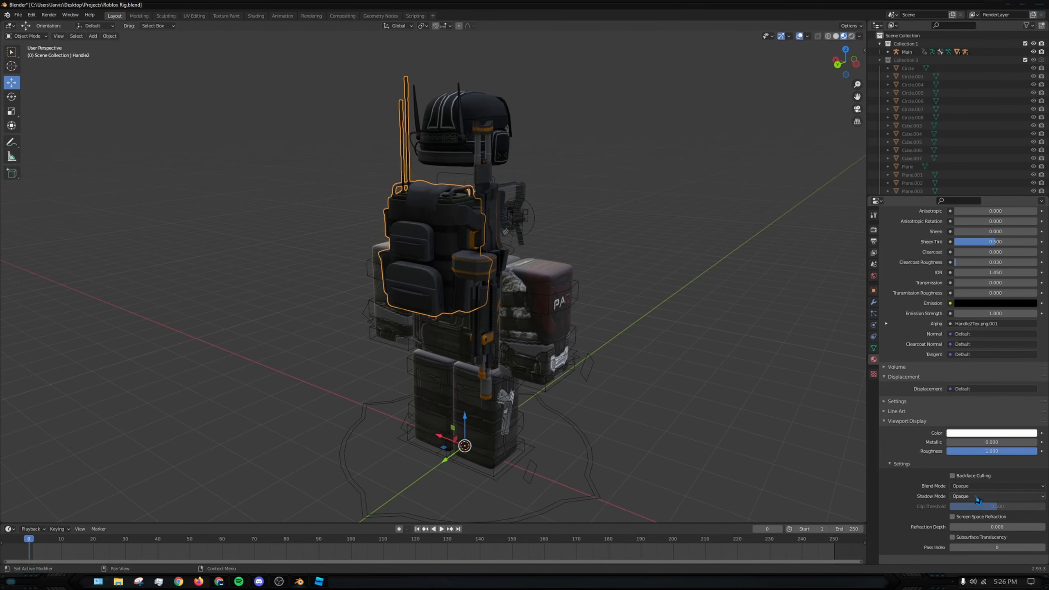
click(971, 496)
middle_drag(578, 340, 648, 347)
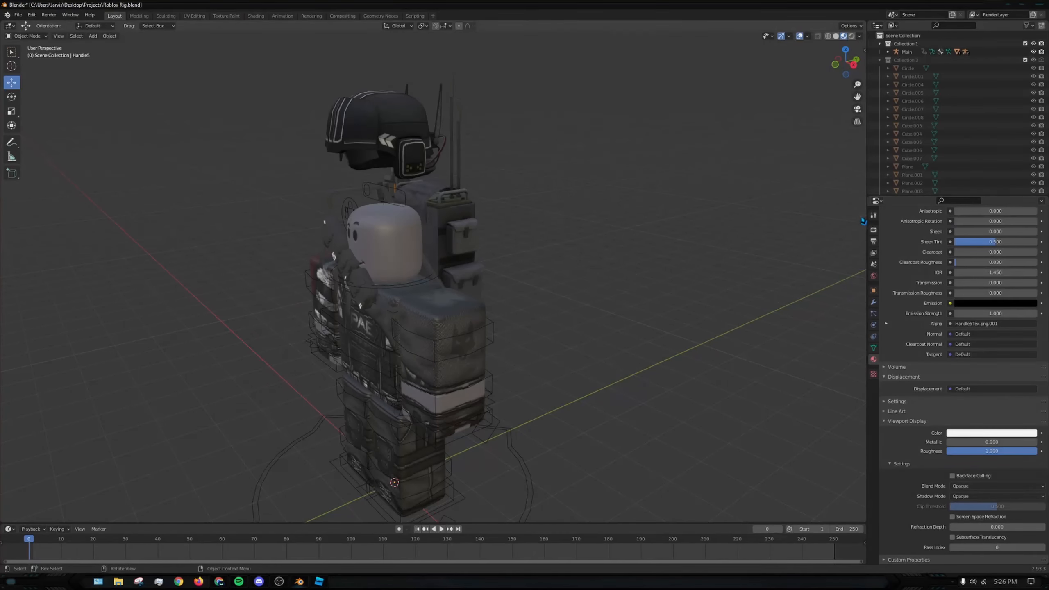
- Change the scene's render engine to Eevee
click(874, 216)
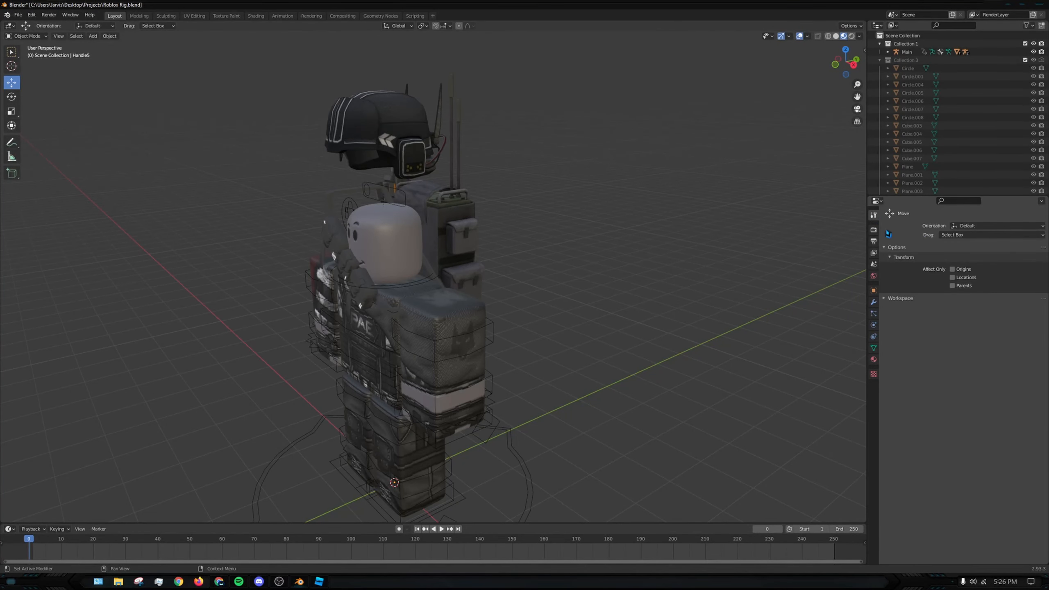
click(874, 229)
click(974, 228)
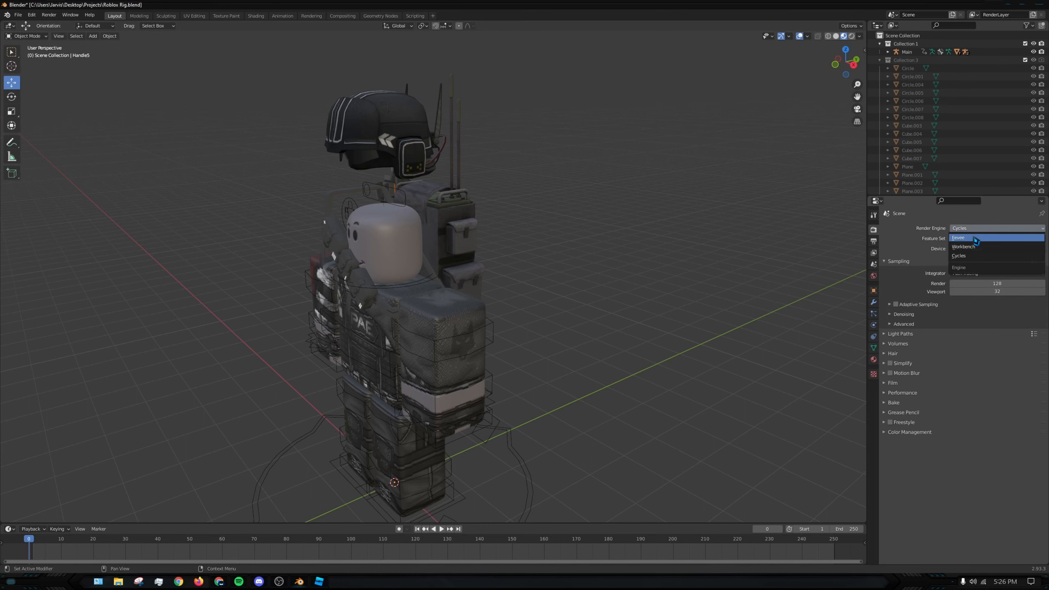
click(976, 239)
click(976, 228)
click(975, 229)
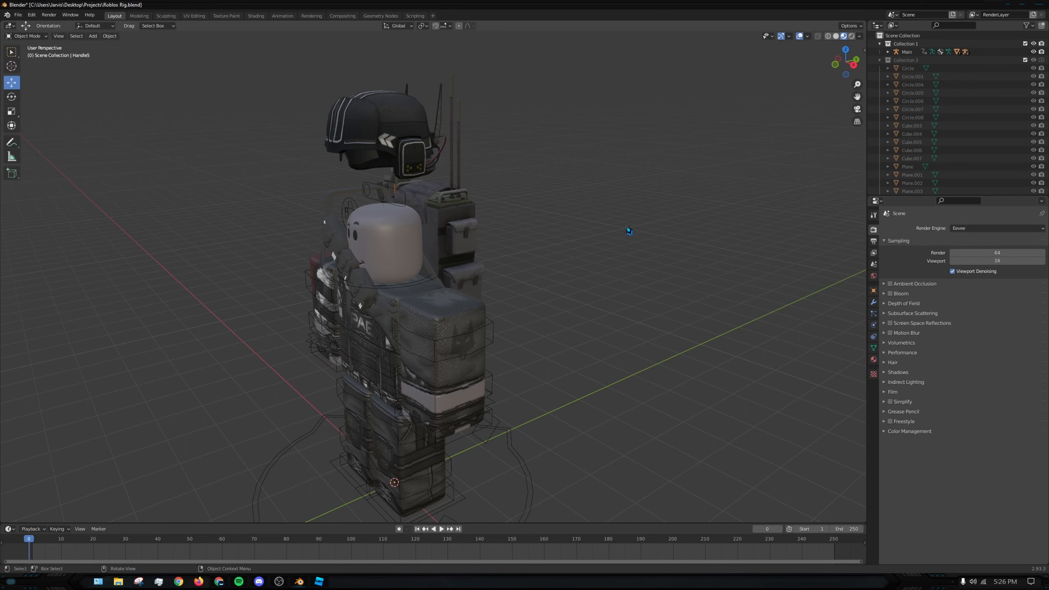
- Select all the imported accessories together and set their origins to Center of Mass (Surface)
middle_drag(226, 214, 239, 213)
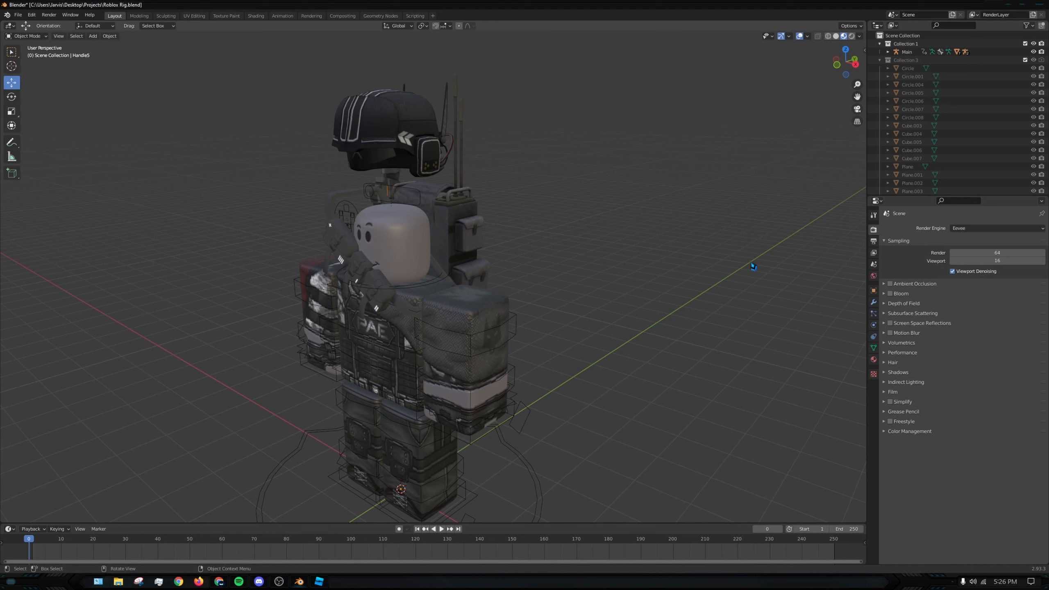
middle_drag(523, 235, 616, 252)
click(477, 251)
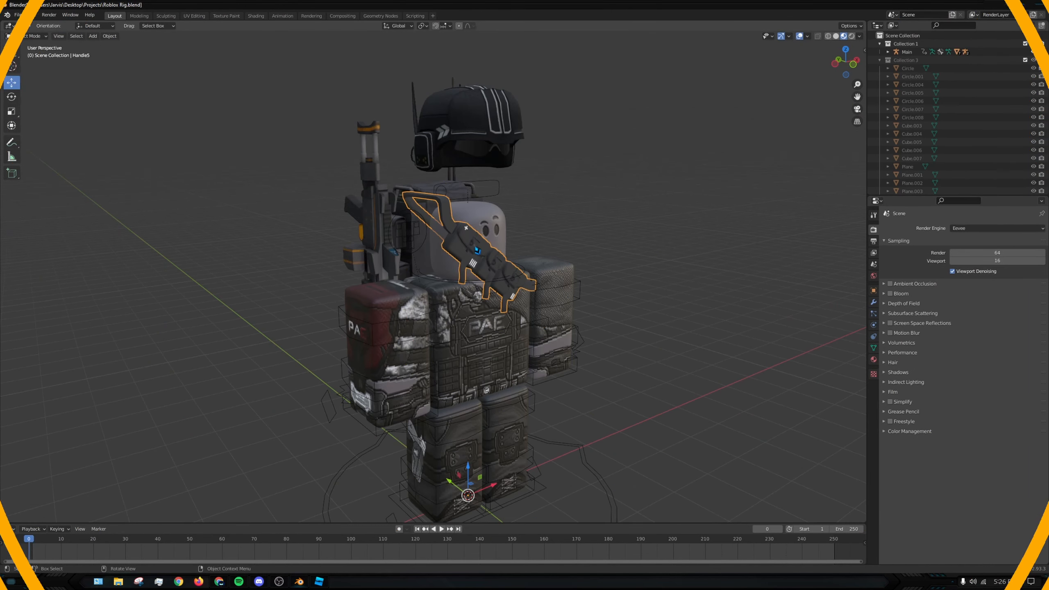
shift+click(485, 119)
shift+click(482, 151)
shift+click(392, 198)
middle_drag(386, 229, 456, 258)
shift+click(434, 237)
middle_drag(616, 229, 213, 136)
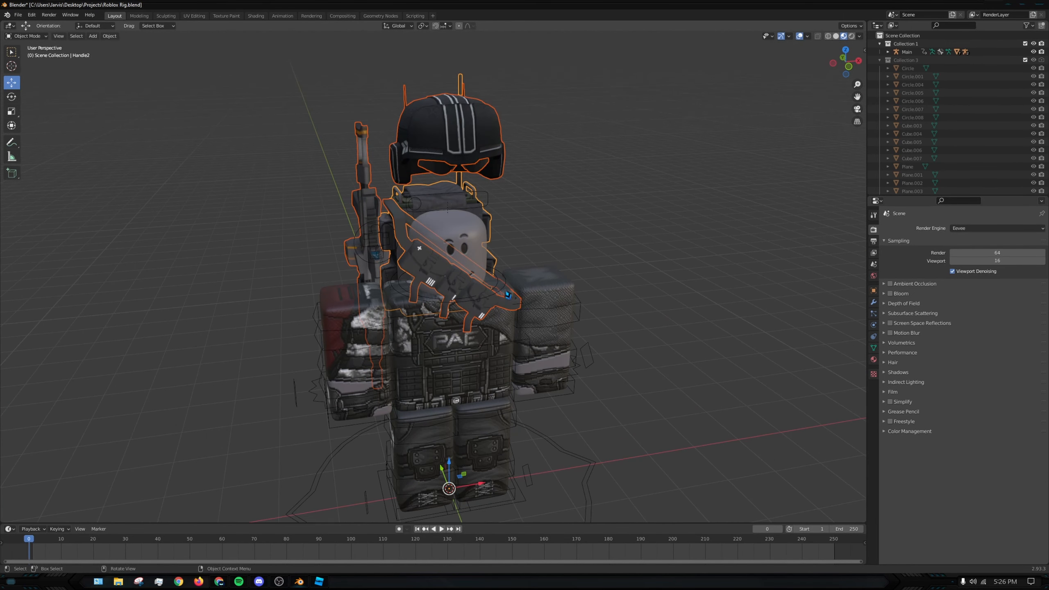
right_click(420, 152)
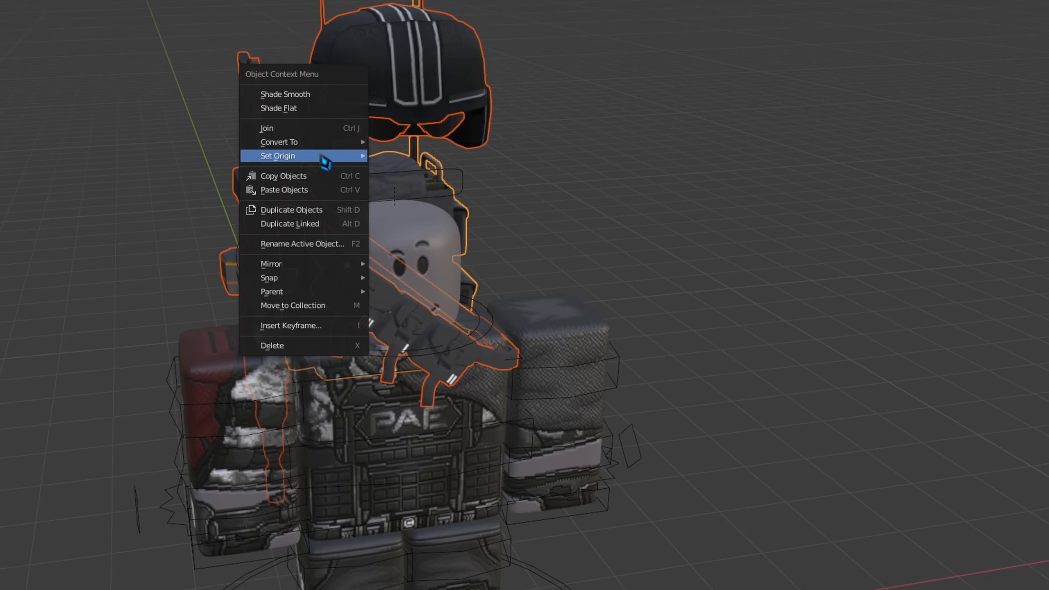
mouse_move(404, 188)
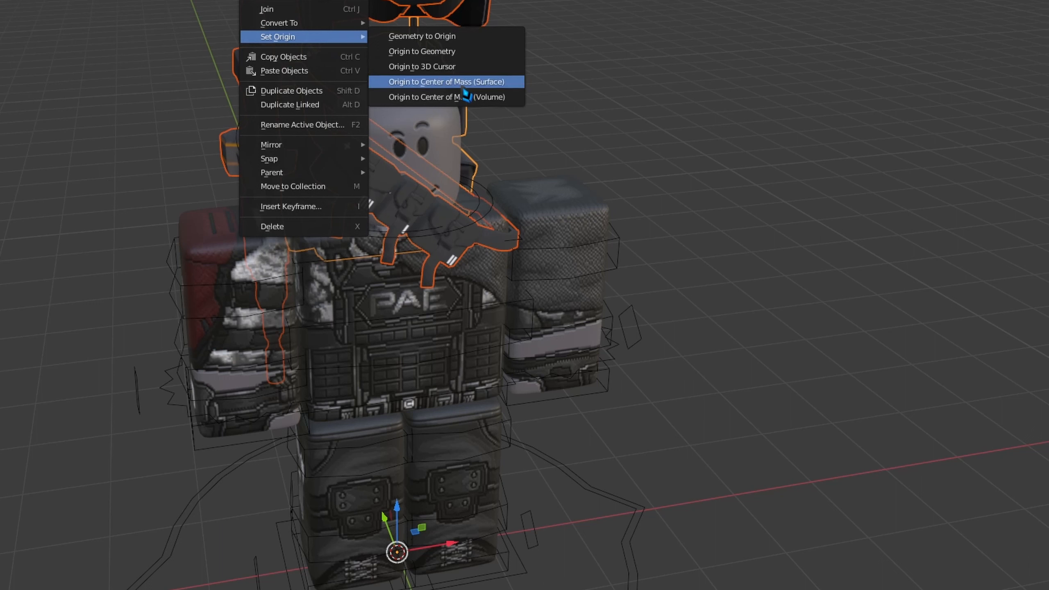
click(512, 85)
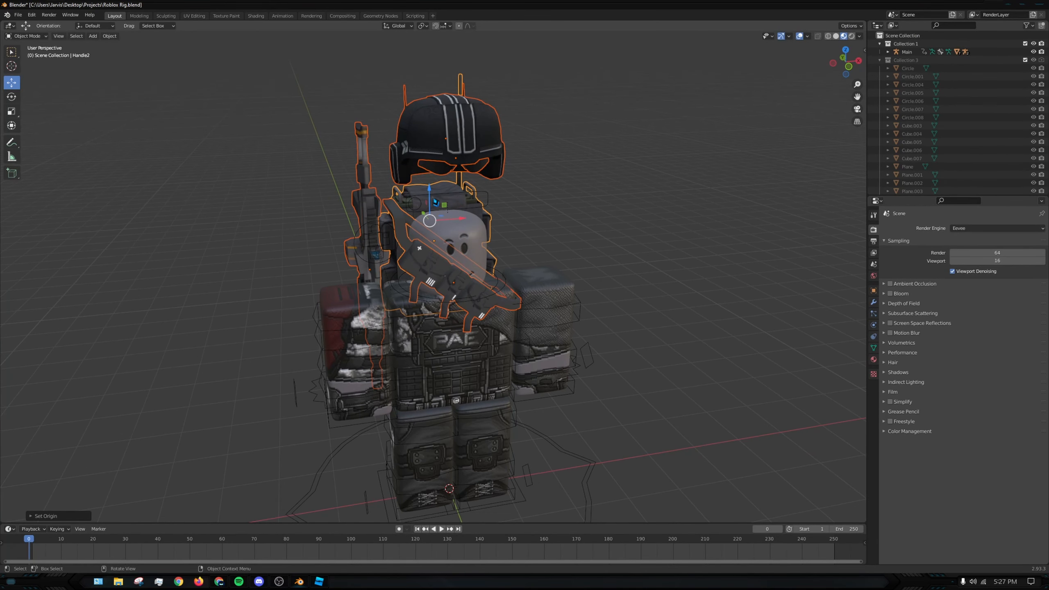
- Move the selected accessories down along the Z axis and fit them onto the rig's head and torso
drag(430, 192, 441, 270)
middle_drag(443, 273, 492, 253)
scroll(471, 231, up, 2)
drag(467, 262, 462, 266)
middle_drag(463, 266, 520, 271)
click(713, 290)
middle_drag(710, 290, 630, 263)
- Check from several sides how the helmet, shades, backpack and other accessories sit on the rig
click(496, 180)
middle_drag(580, 191, 542, 206)
click(490, 224)
middle_drag(367, 237, 510, 312)
click(417, 257)
click(512, 327)
click(697, 295)
middle_drag(698, 295, 404, 324)
click(371, 342)
click(459, 175)
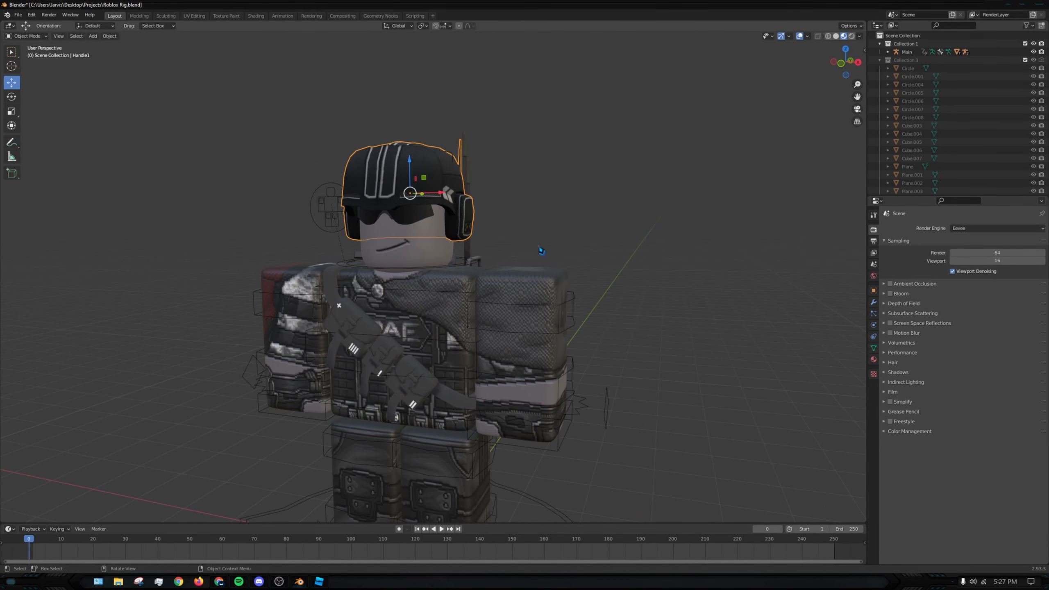
click(580, 234)
middle_drag(572, 214, 544, 216)
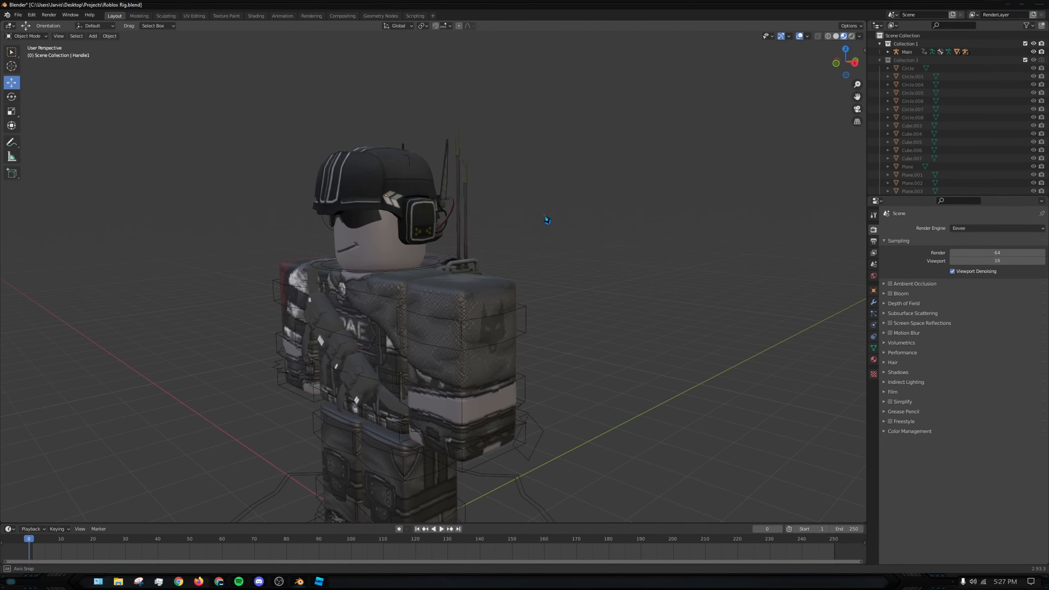
- Inspect the helmet's material nodes in the Shading workspace and return to the Layout workspace
click(256, 16)
middle_drag(541, 443, 536, 367)
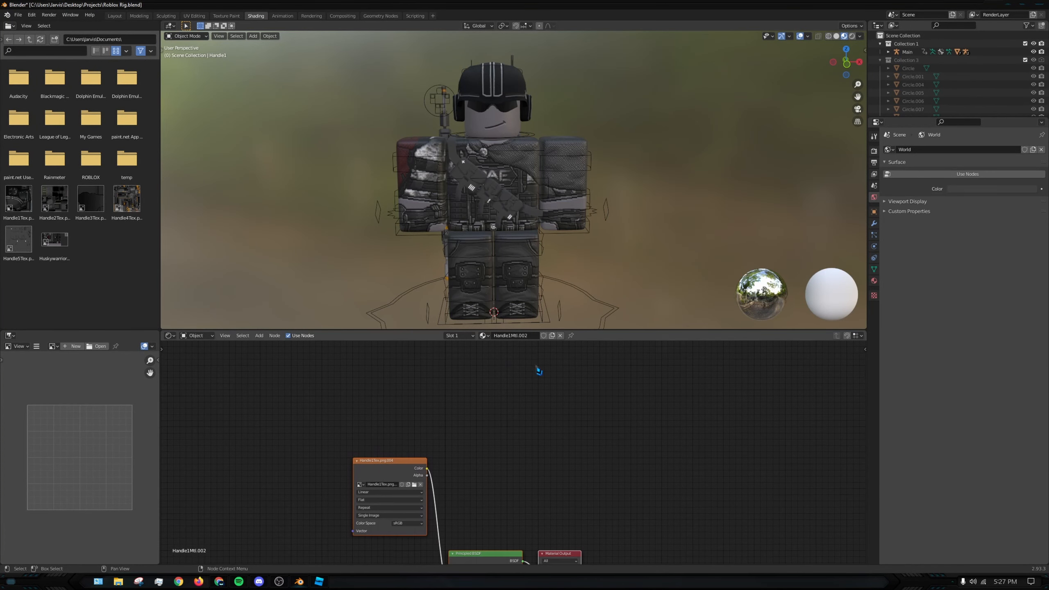
click(506, 68)
middle_drag(549, 439, 542, 344)
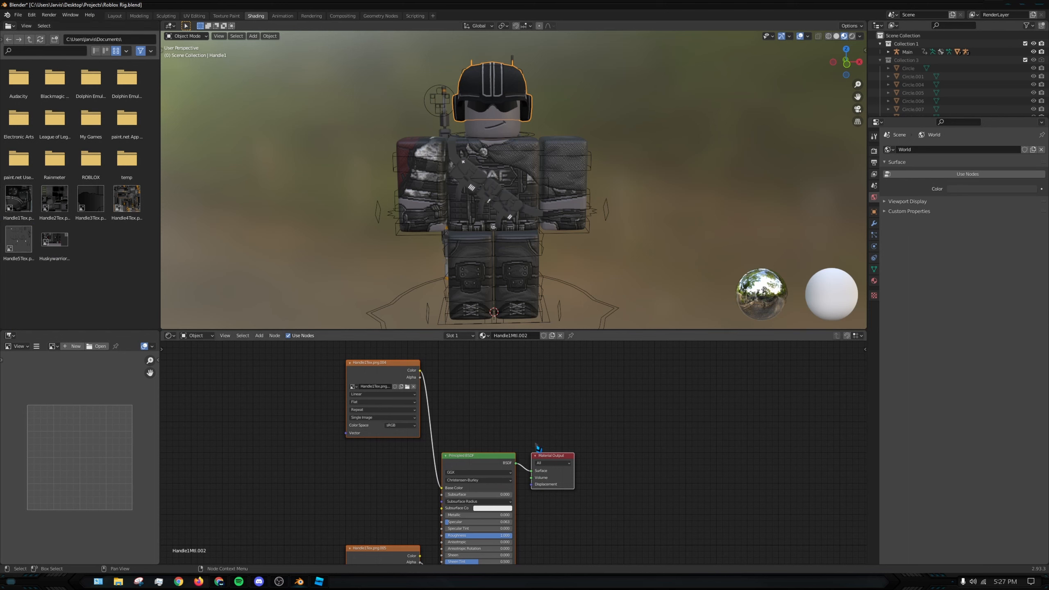
click(392, 65)
middle_drag(263, 89, 283, 101)
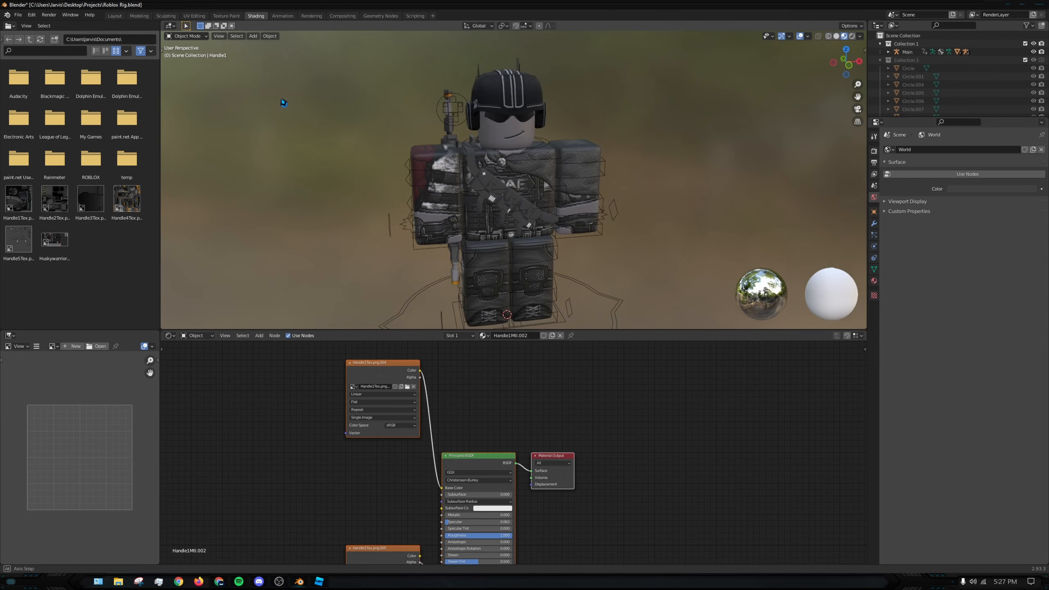
click(115, 16)
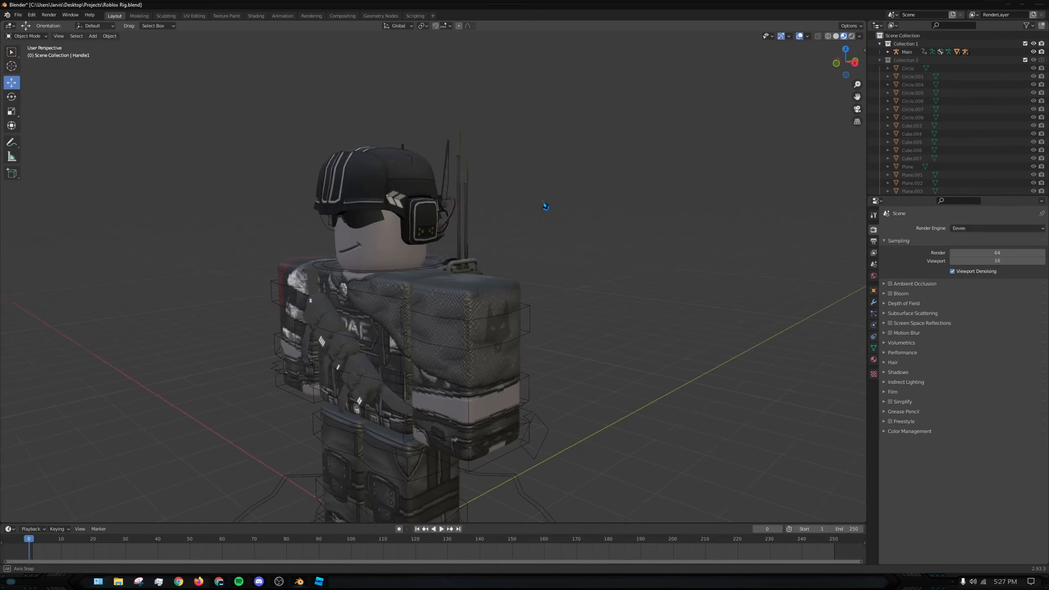
middle_drag(545, 204, 578, 203)
middle_drag(638, 295, 644, 298)
click(480, 238)
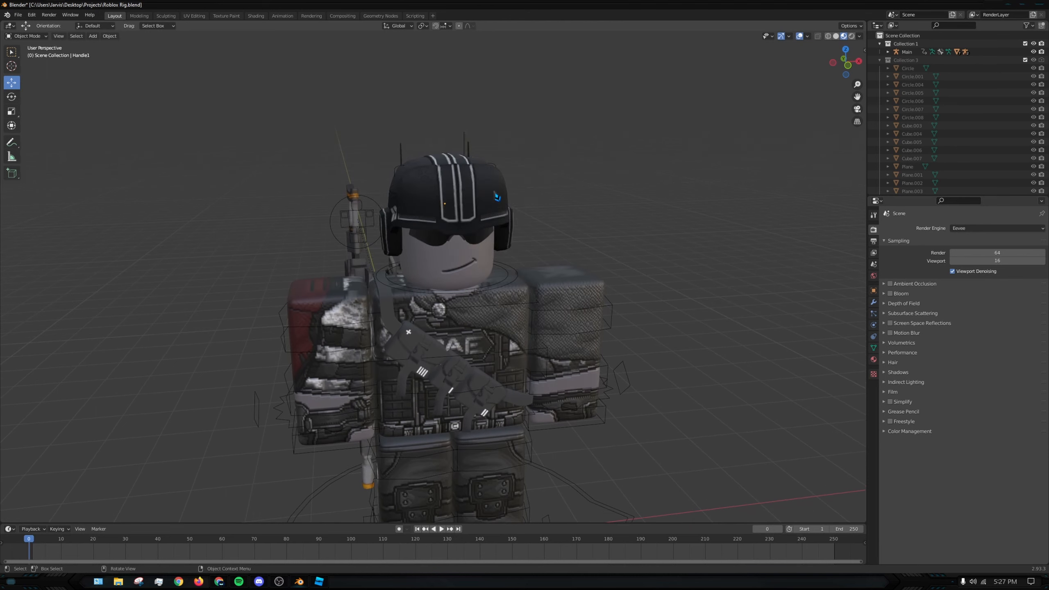
click(472, 238)
middle_drag(471, 239, 440, 211)
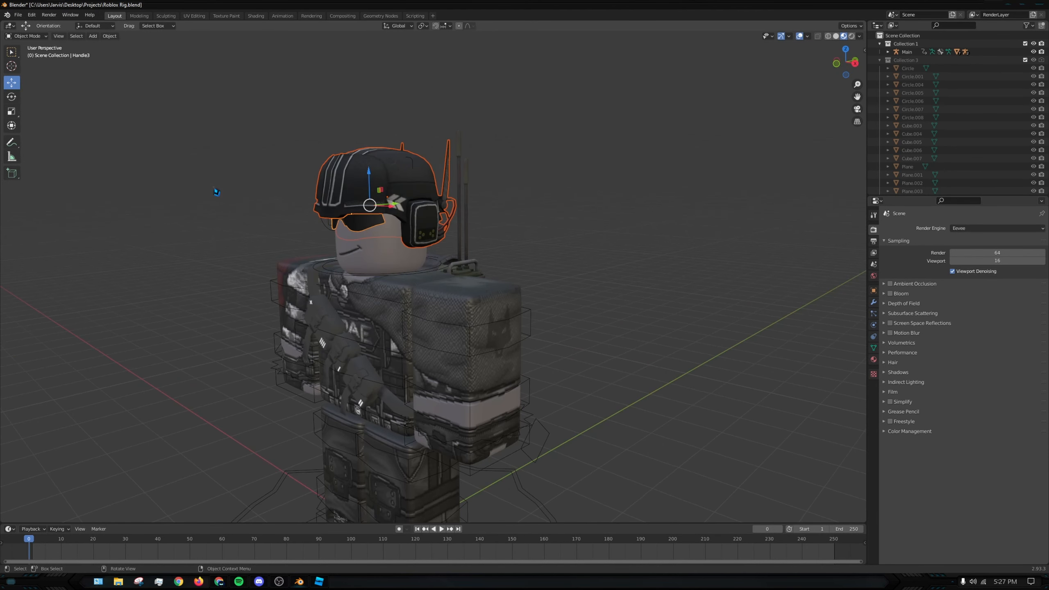
middle_drag(555, 253, 561, 286)
click(636, 261)
- Select the rig's armature in place of its body meshes and switch it to Pose Mode
click(452, 341)
click(266, 258)
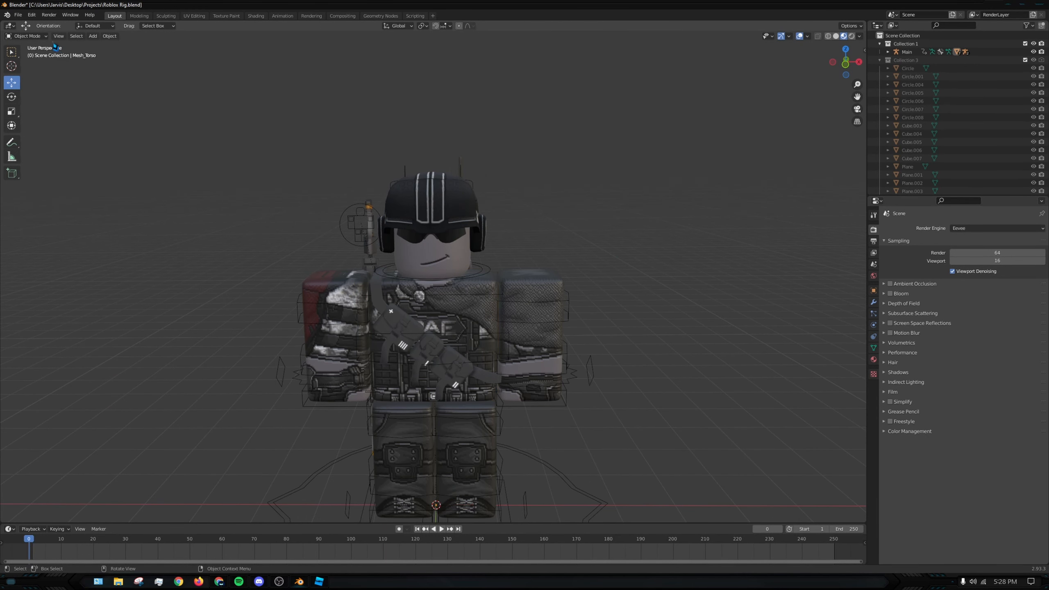
click(38, 36)
click(329, 323)
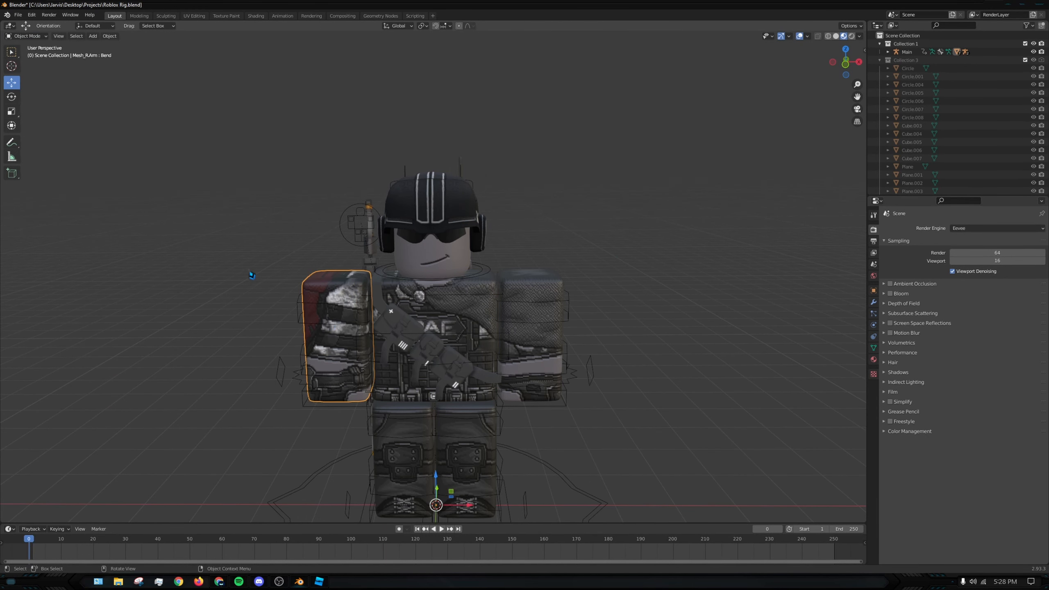
click(296, 306)
click(40, 44)
click(37, 37)
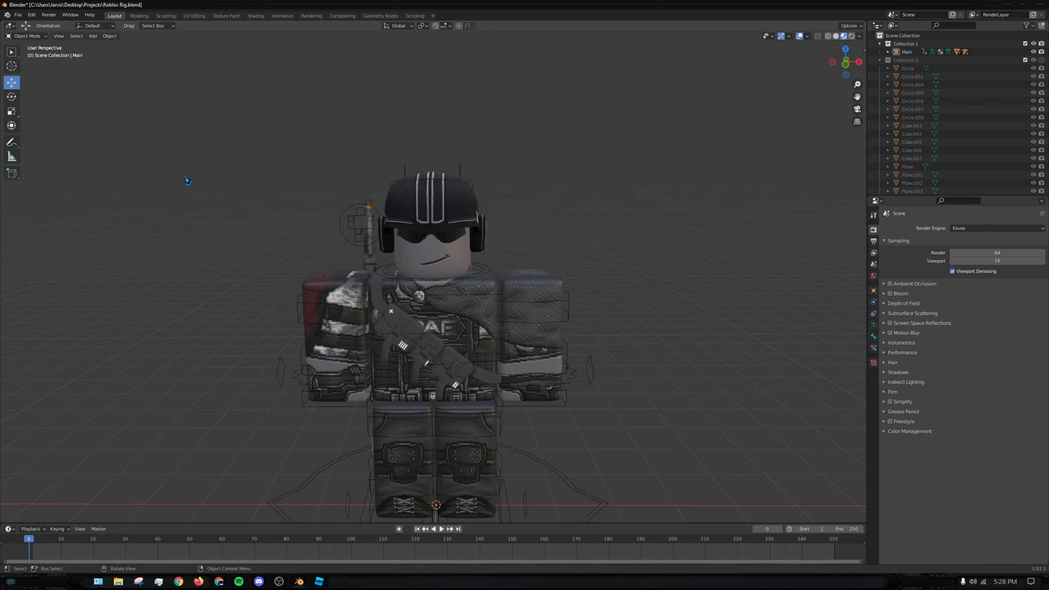
click(321, 326)
click(297, 299)
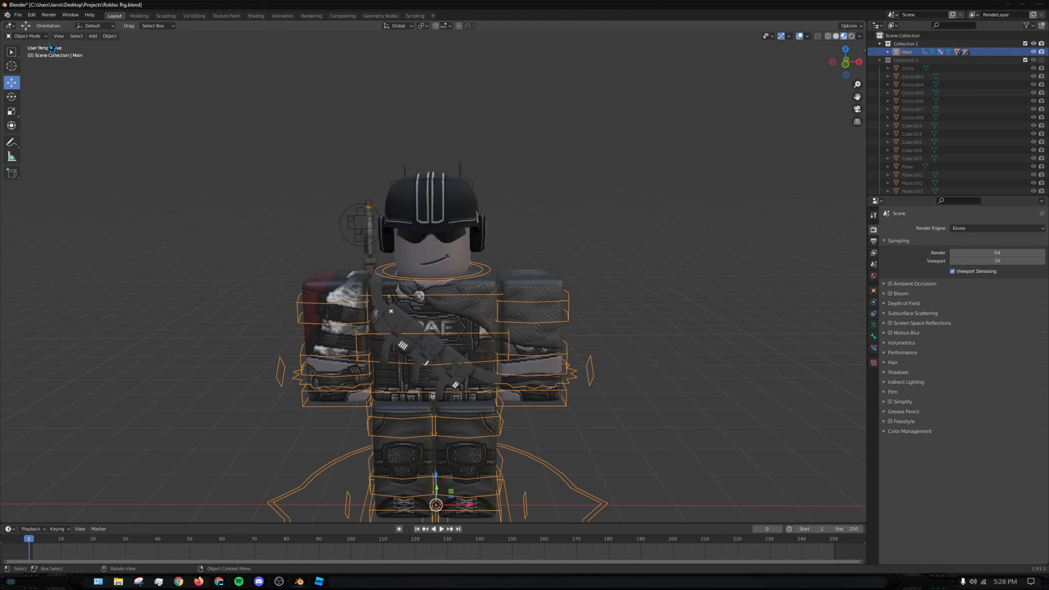
click(41, 37)
click(41, 64)
click(439, 264)
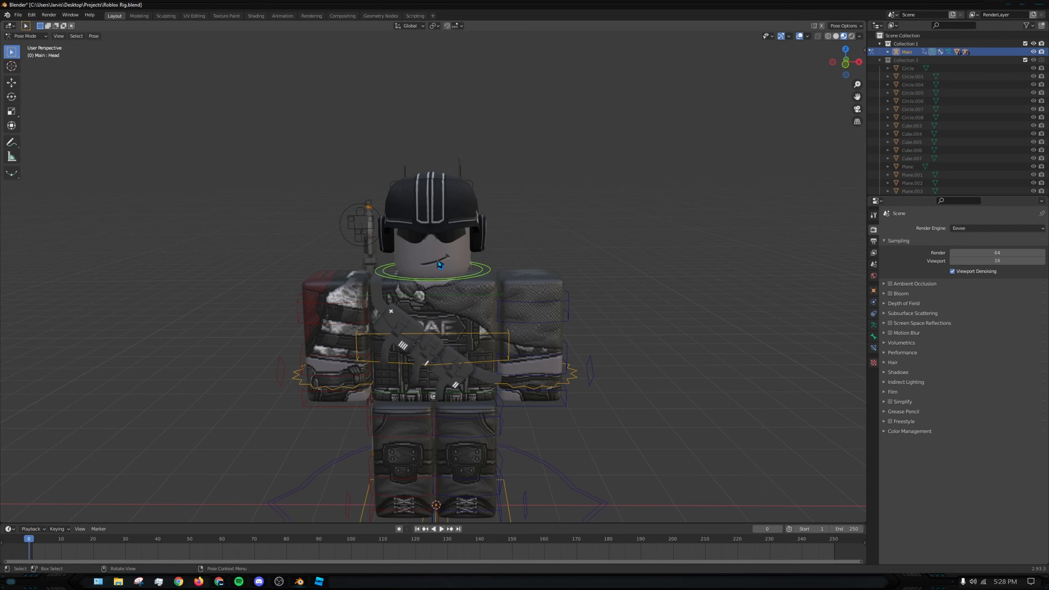
- Test whether the accessories follow the rig by moving the torso bone along X, undo it, and return to Object Mode
click(474, 345)
click(12, 84)
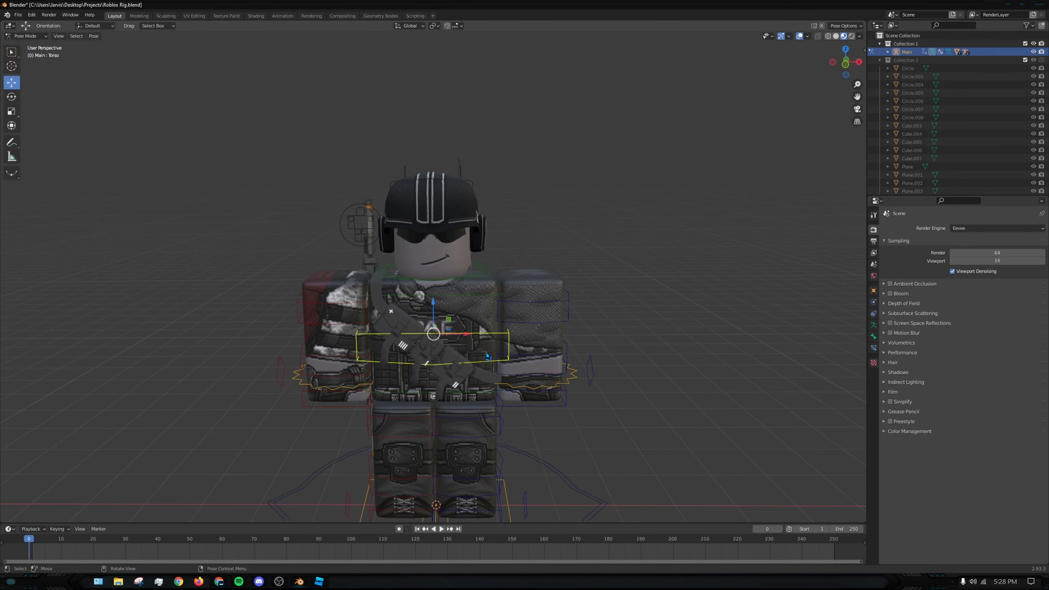
drag(466, 335, 763, 335)
middle_drag(412, 371, 59, 347)
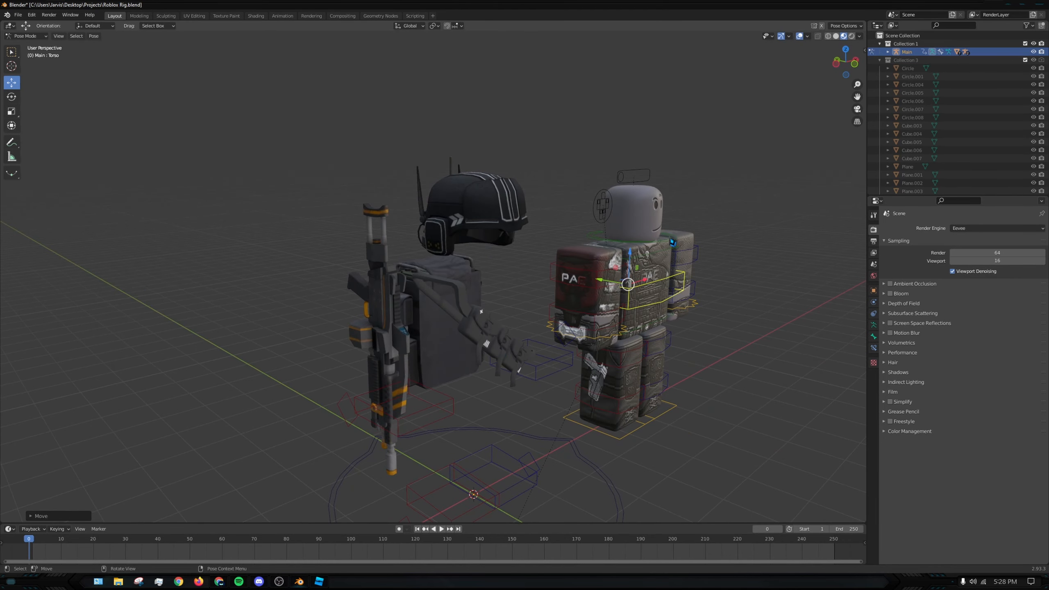
middle_drag(671, 243, 625, 253)
key(ctrl+z)
click(569, 212)
click(461, 259)
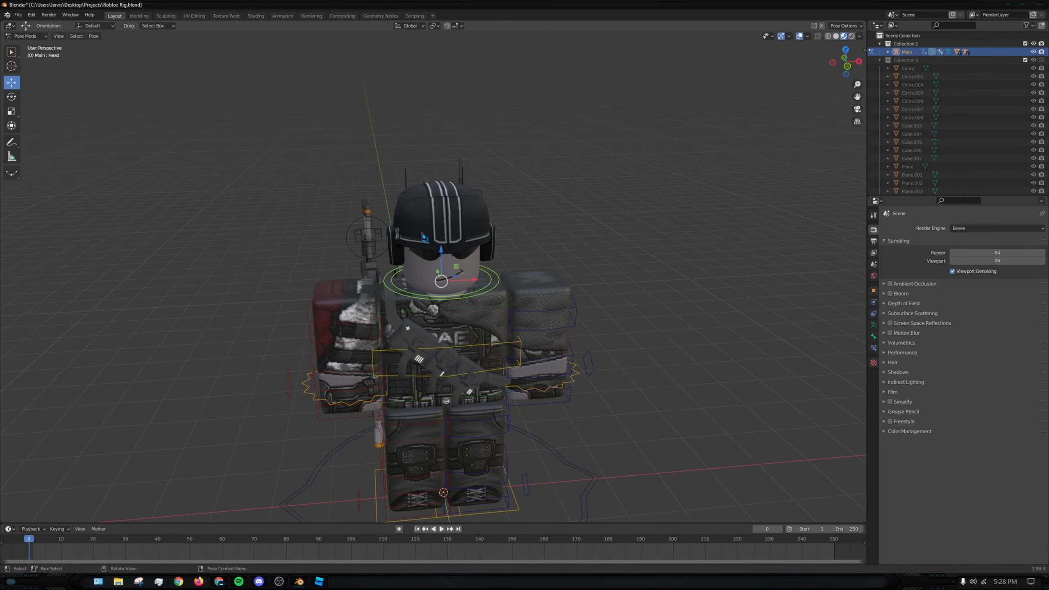
click(45, 37)
click(47, 45)
click(328, 150)
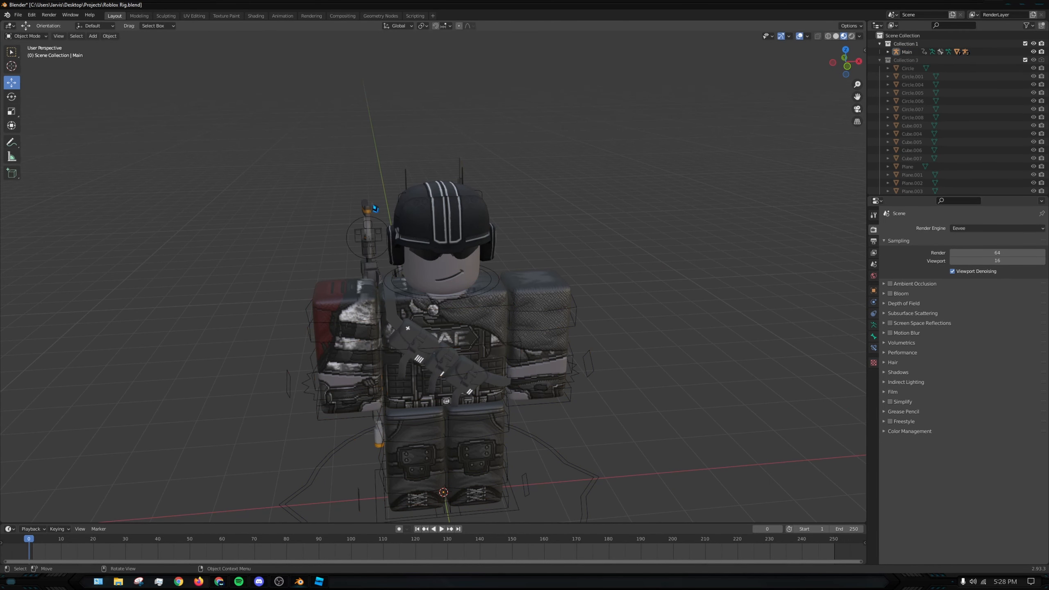
- Set Mesh_Head as the parent of the helmet in its object relations
click(452, 262)
click(485, 254)
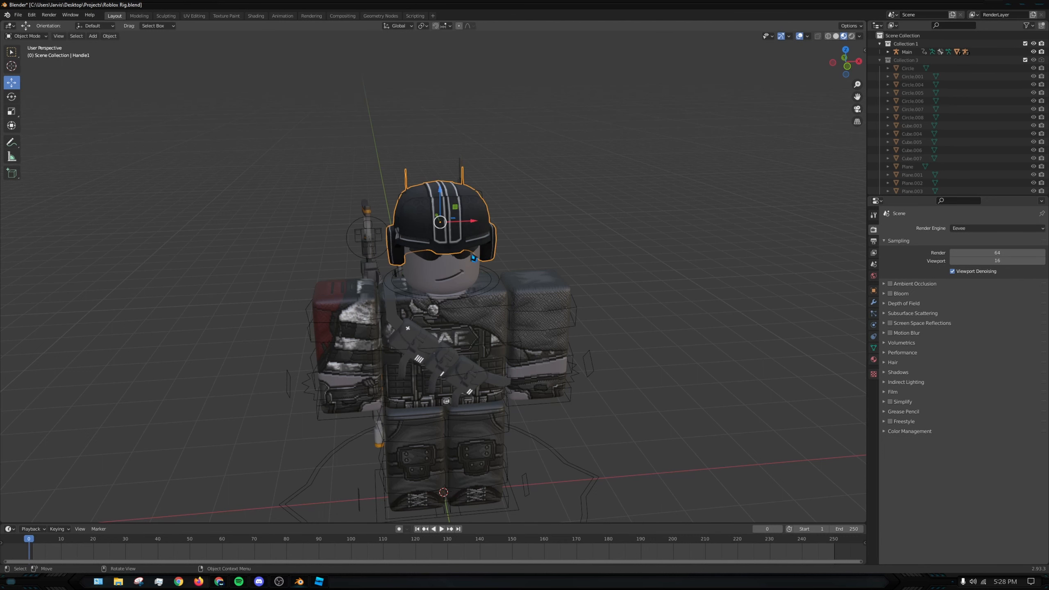
click(473, 255)
shift+click(457, 207)
middle_drag(538, 279, 429, 254)
middle_drag(567, 243, 474, 255)
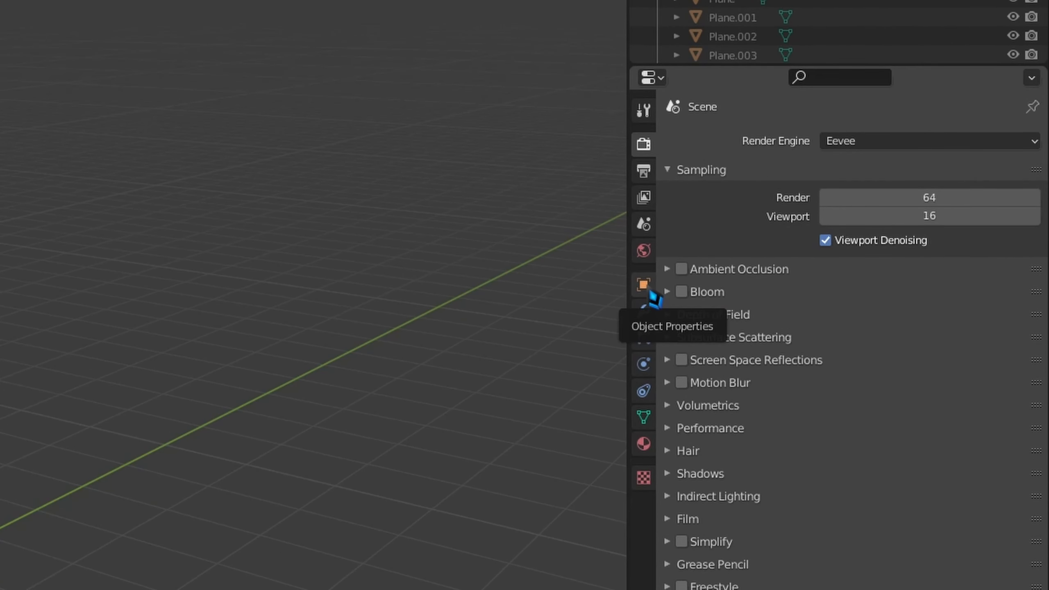
click(652, 292)
click(880, 462)
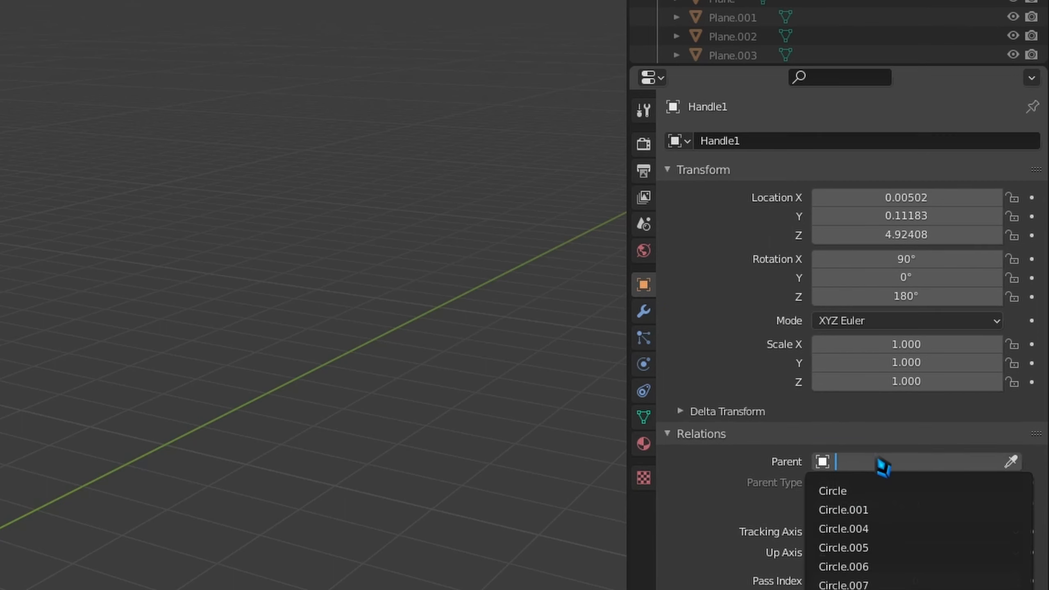
click(702, 434)
click(704, 435)
click(860, 463)
text(head)
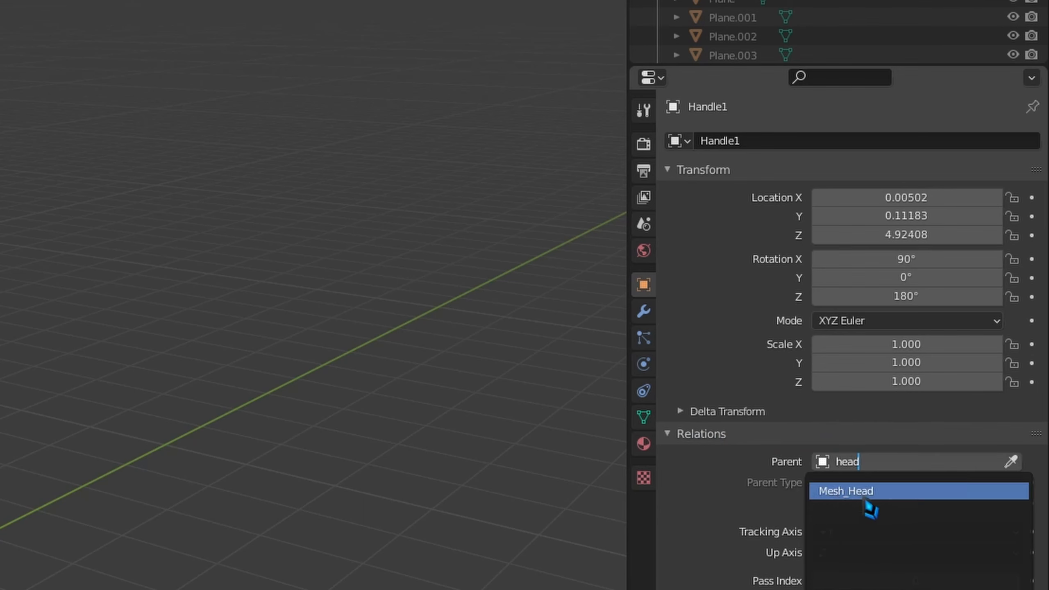
click(866, 496)
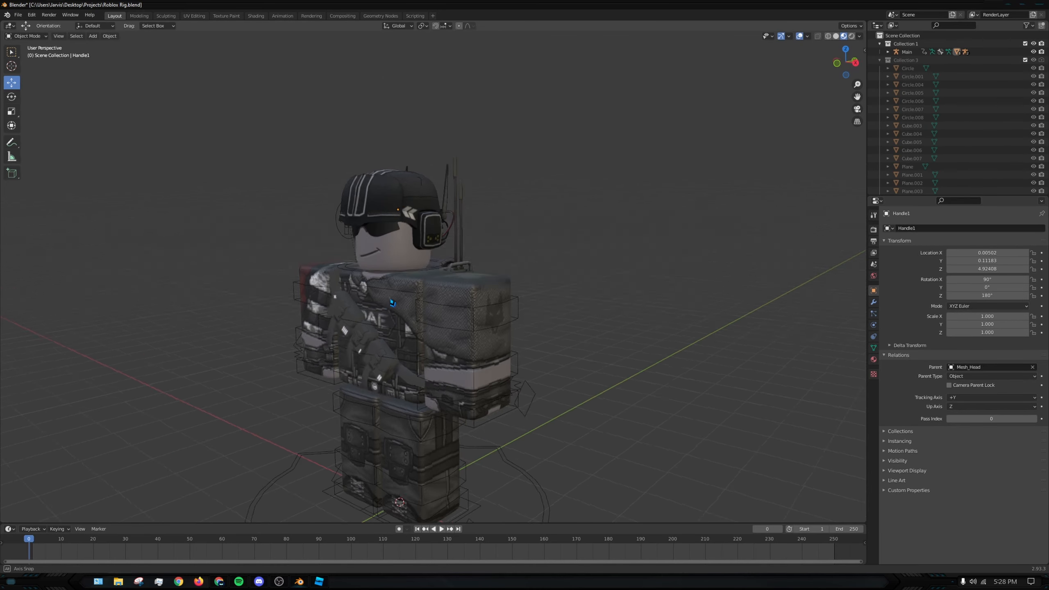
- Test the helmet's parenting by rotating the head bone in Pose Mode, and undo the rotation
middle_drag(393, 303, 516, 251)
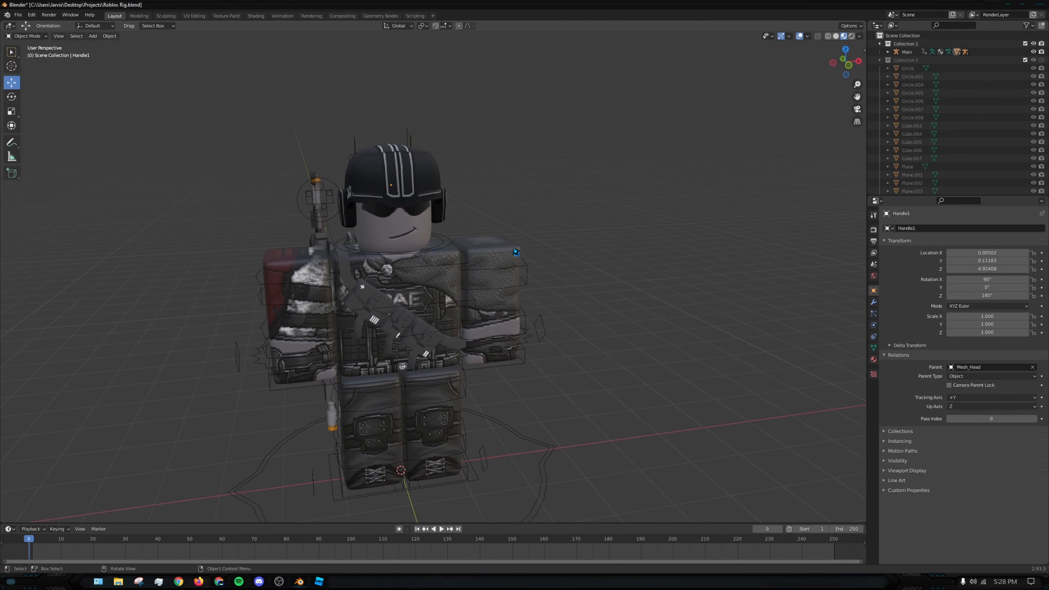
click(256, 282)
click(27, 37)
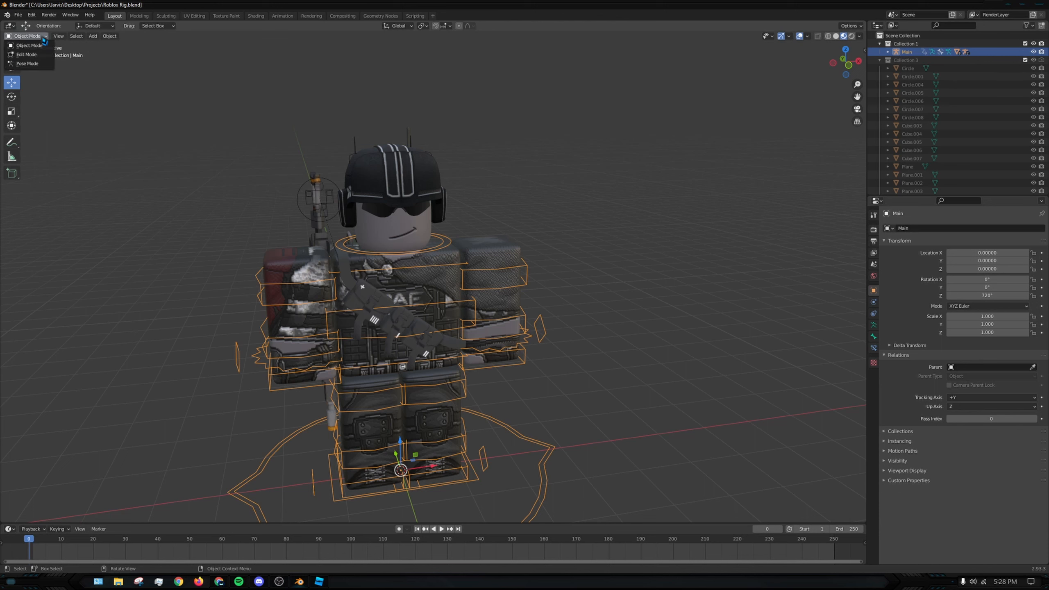
click(37, 64)
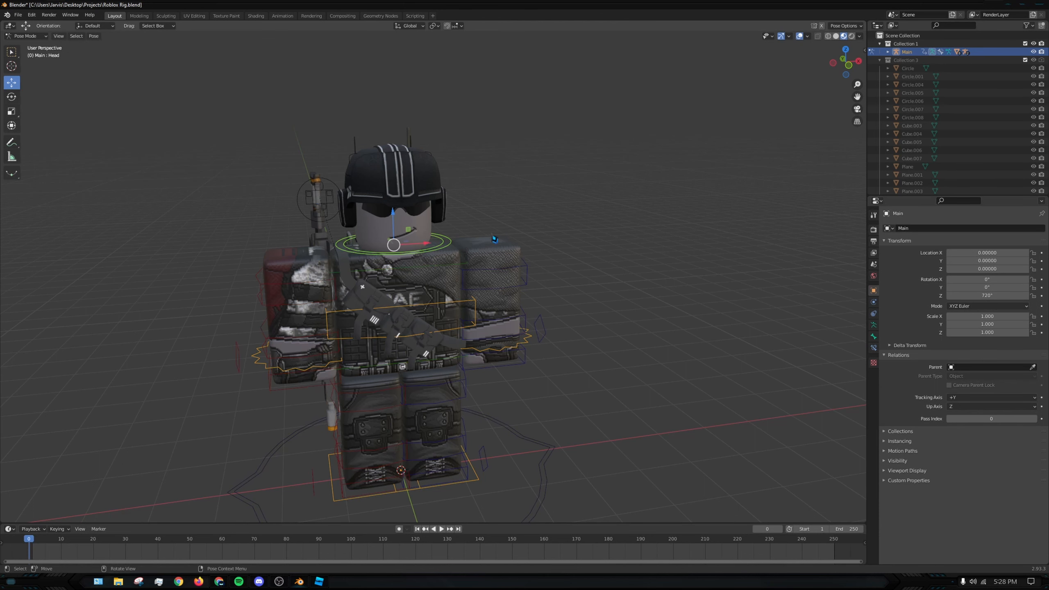
key(r)
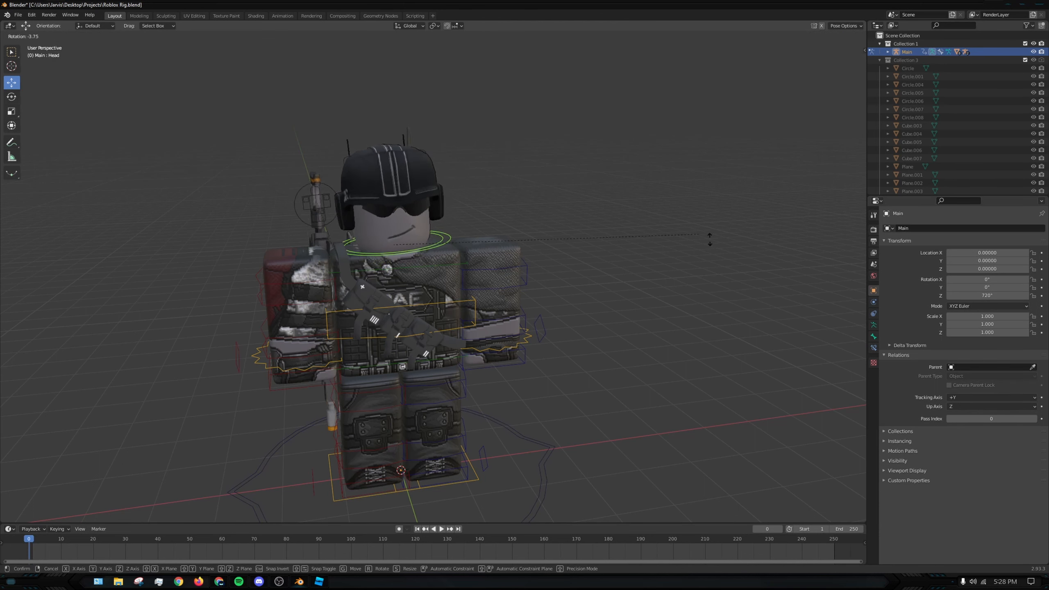
click(543, 227)
key(ctrl+z)
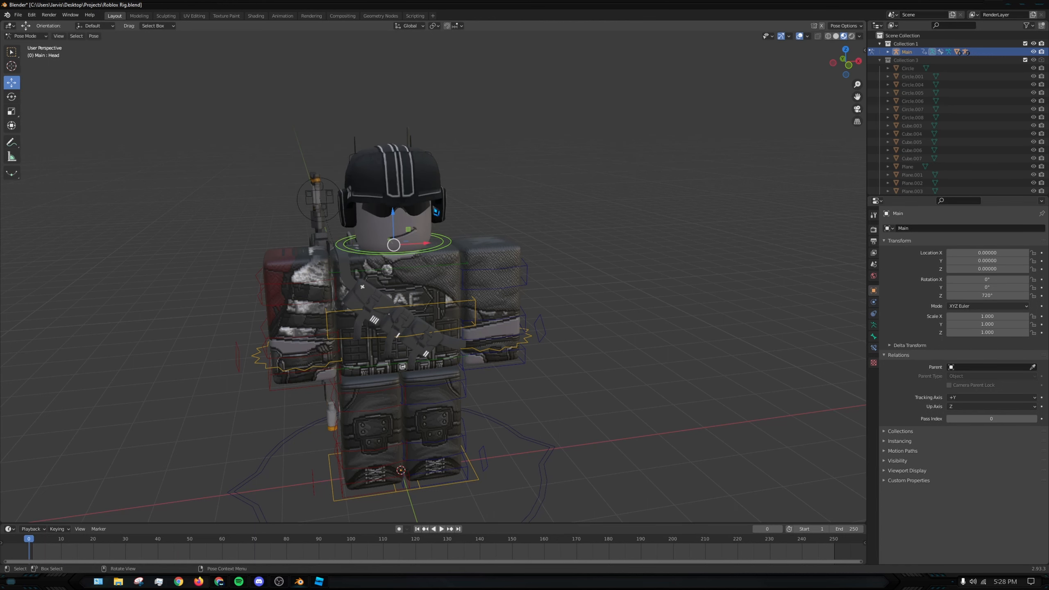
- Set Mesh_Head as the parent of the sunglasses in their object relations
click(423, 208)
click(421, 214)
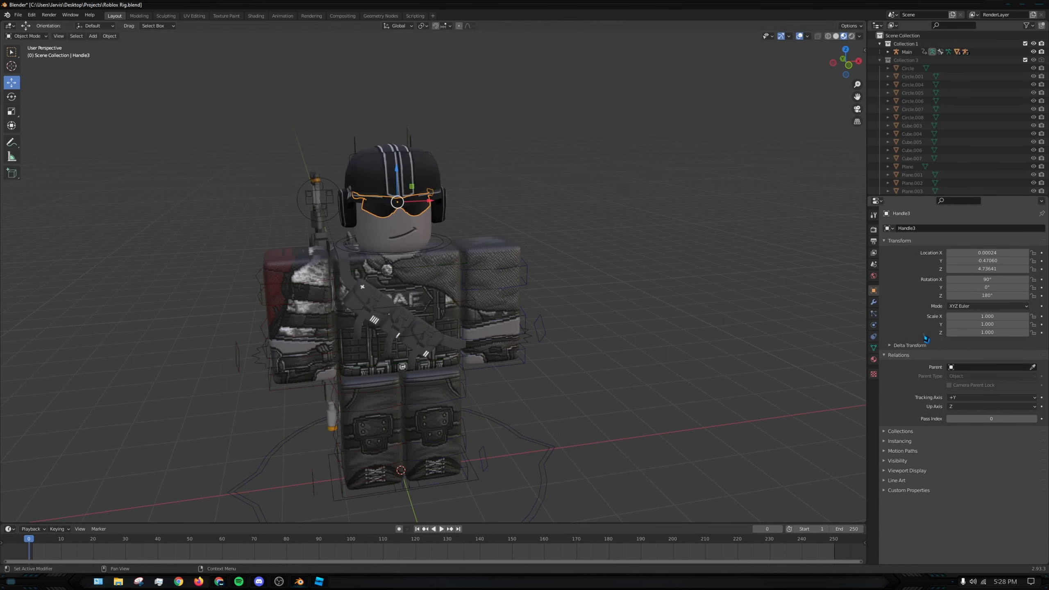
click(983, 368)
text(hea)
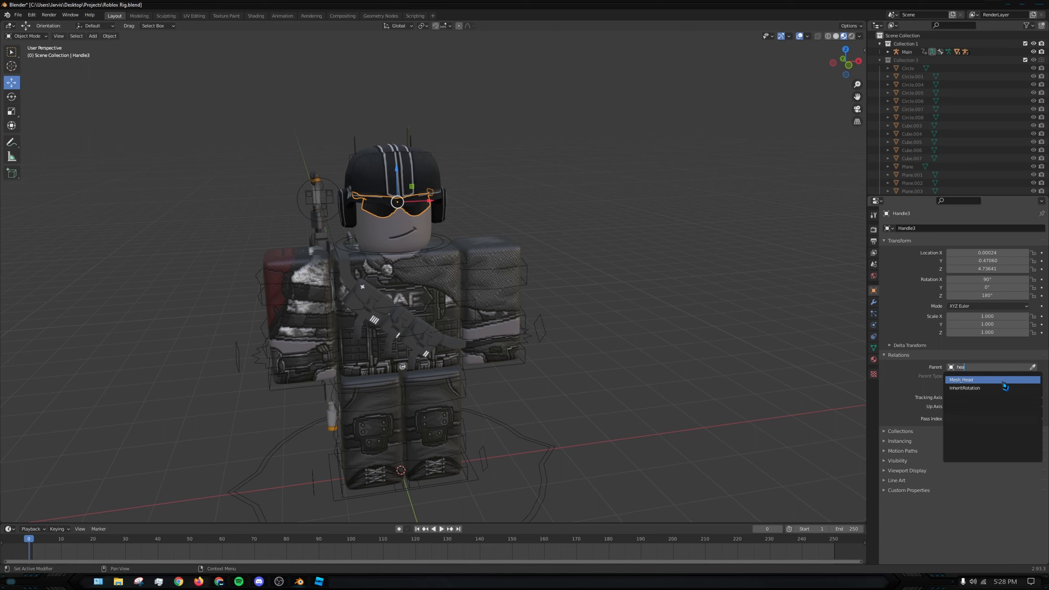
click(1003, 380)
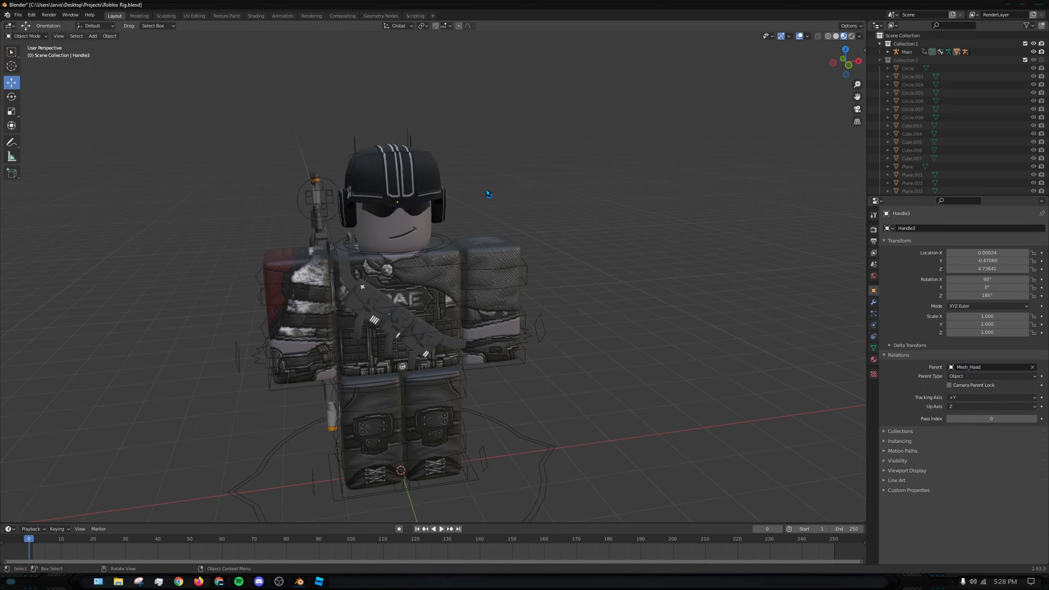
- Test the sunglasses' parenting by rotating the head bone in Pose Mode, and cancel the rotation
click(32, 35)
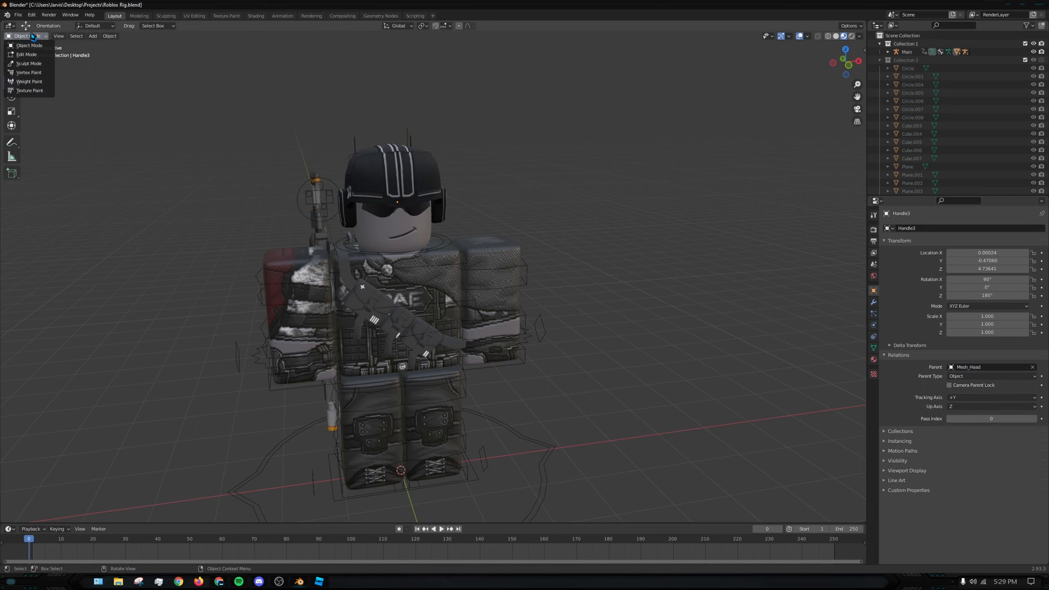
click(440, 245)
key(ctrl+Tab)
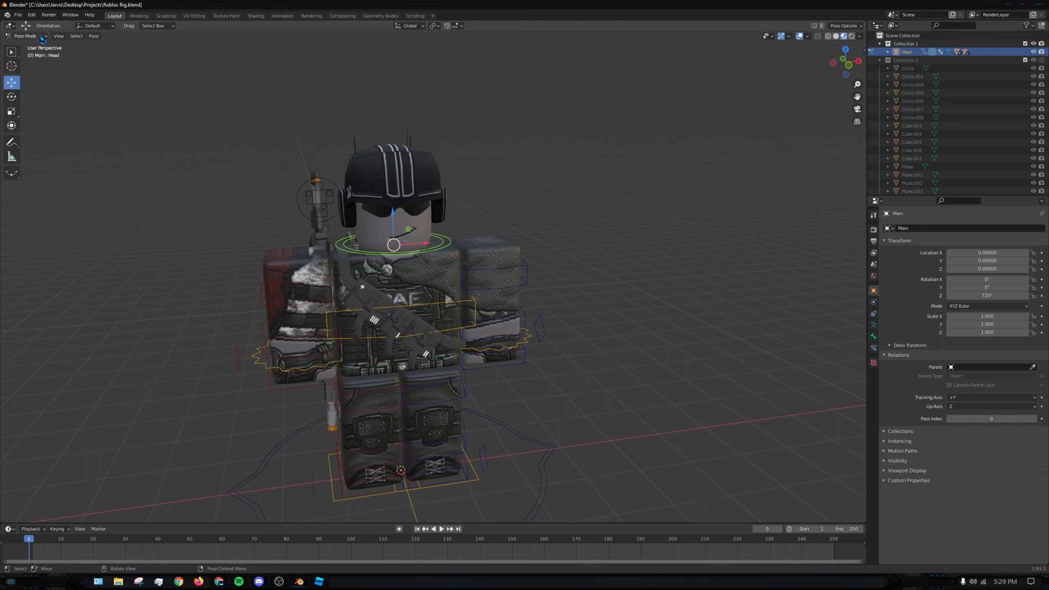
key(r)
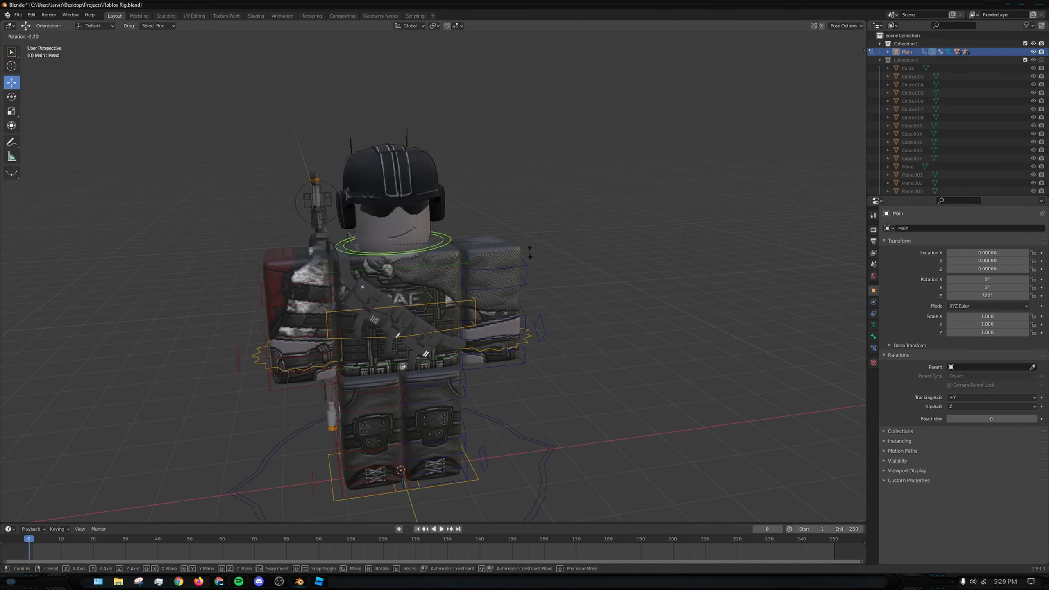
key(Escape)
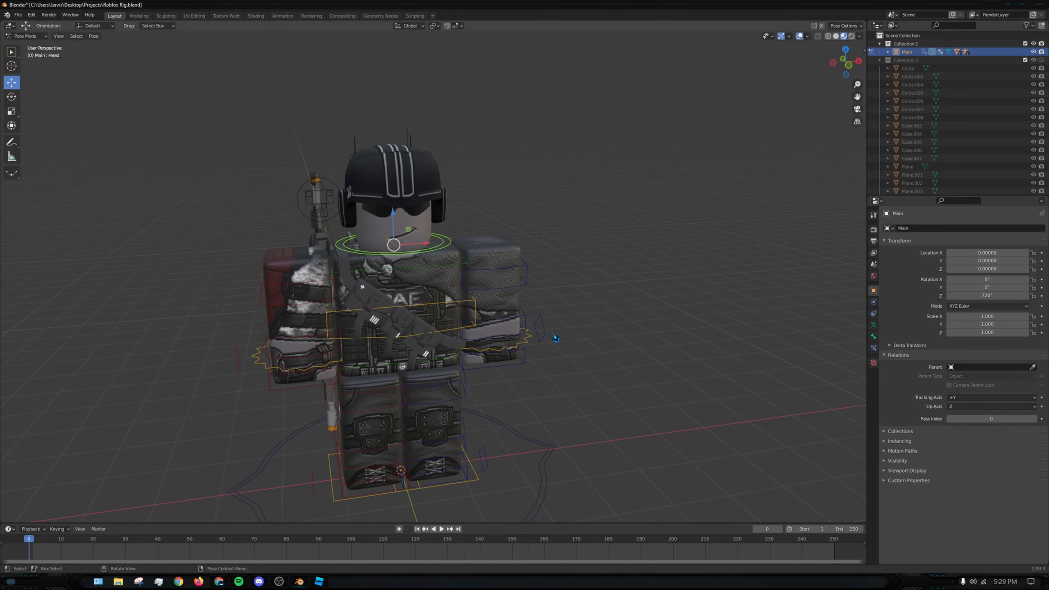
- Make the torso bone the rig's active bone in Pose Mode, check the gear on the back, and return to Object Mode
middle_drag(556, 338, 506, 339)
click(636, 342)
click(290, 308)
mouse_move(599, 302)
middle_down()
mouse_move(724, 322)
mouse_move(582, 307)
middle_up()
click(451, 296)
middle_drag(501, 347, 498, 290)
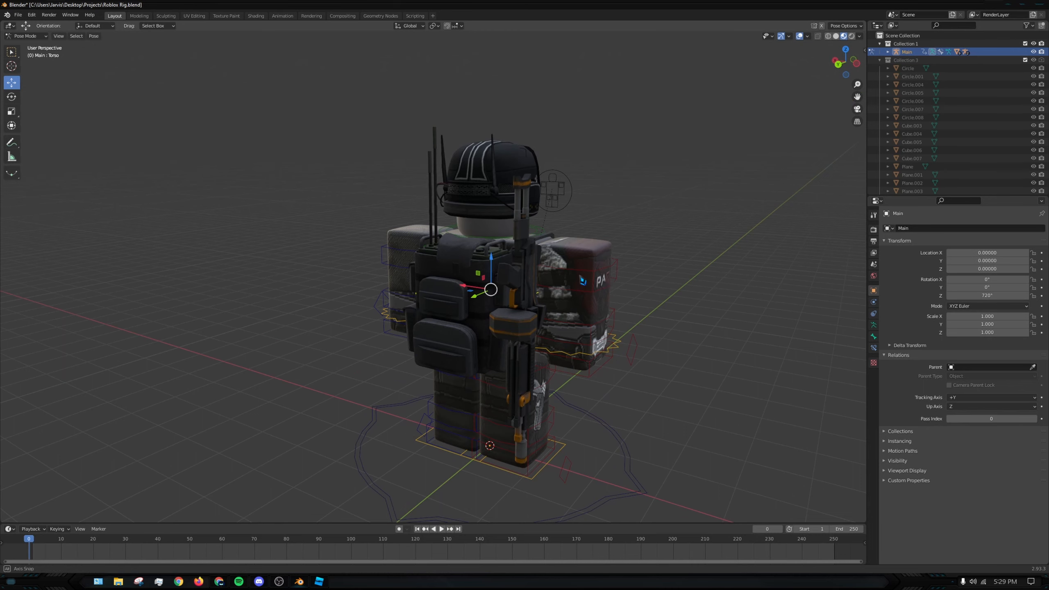
middle_drag(582, 281, 212, 157)
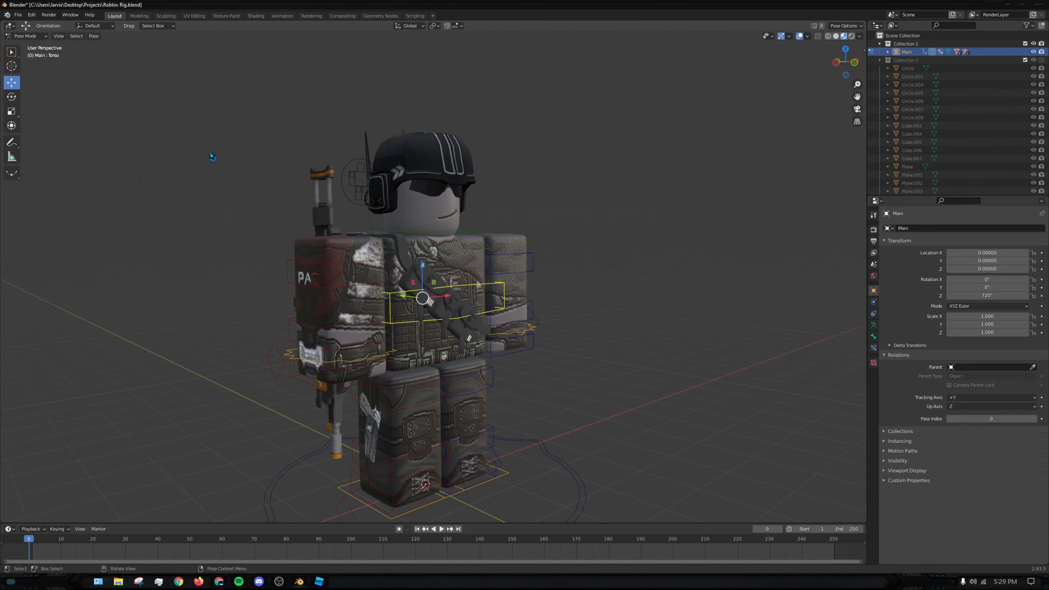
click(44, 38)
click(24, 44)
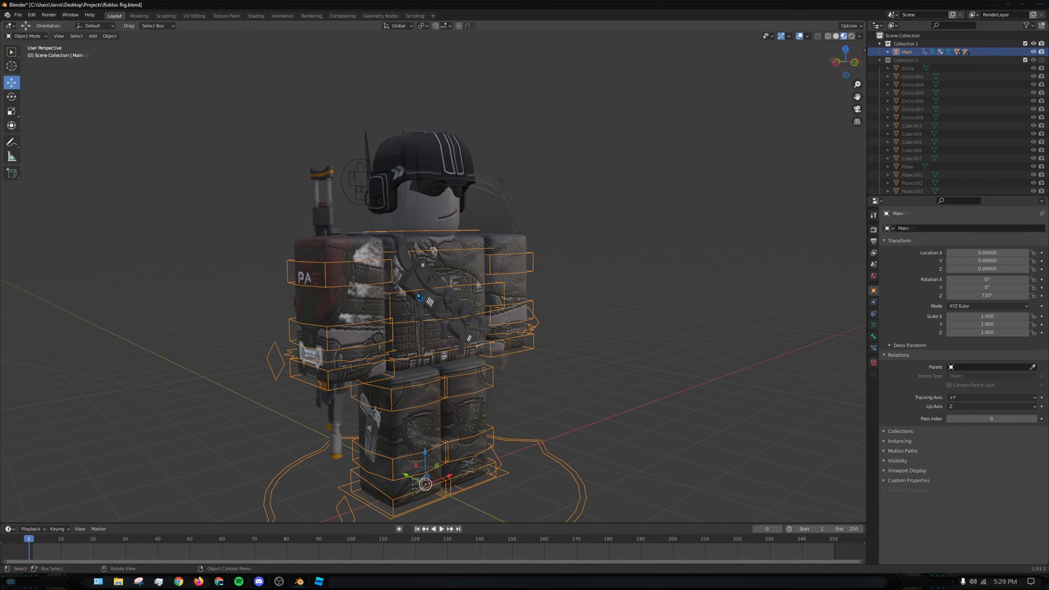
- Parent the chest rifle, backpack and remaining torso accessories to the rig's active torso bone using the Bone option
shift+click(498, 341)
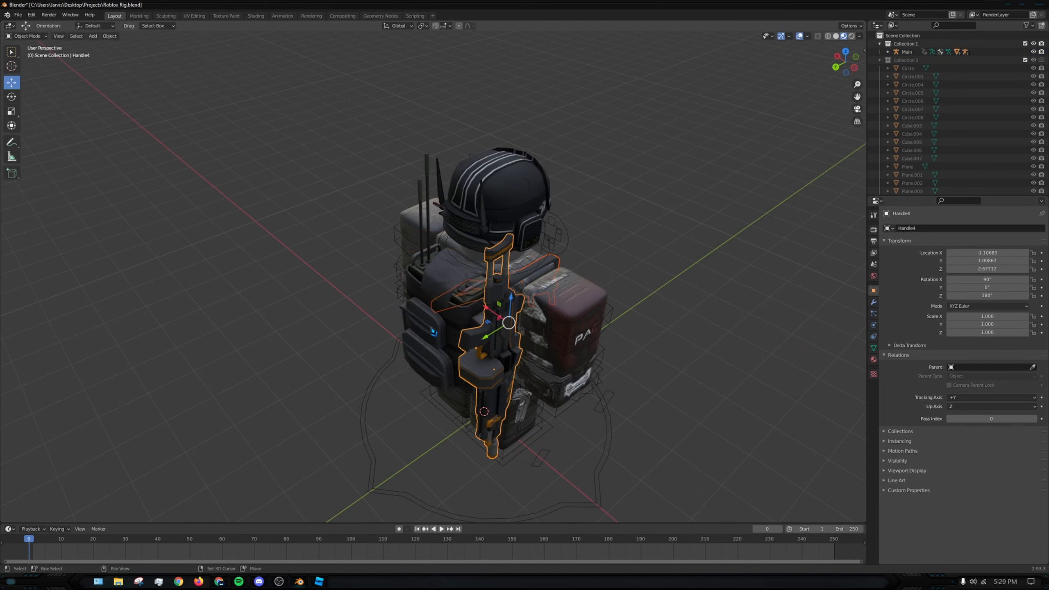
shift+click(468, 328)
middle_drag(578, 331, 394, 282)
shift+click(258, 272)
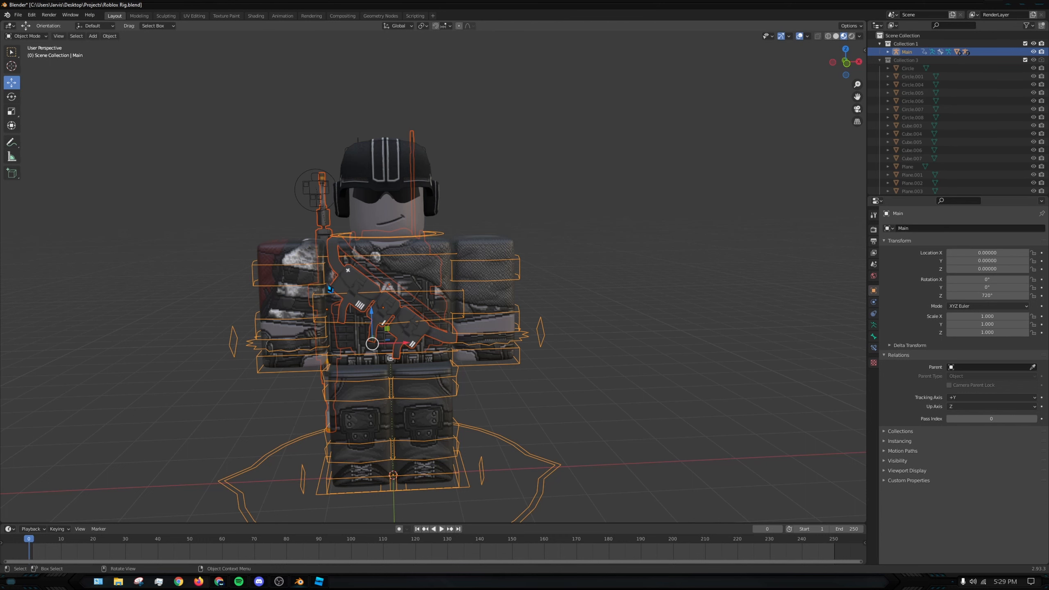
key(ctrl+p)
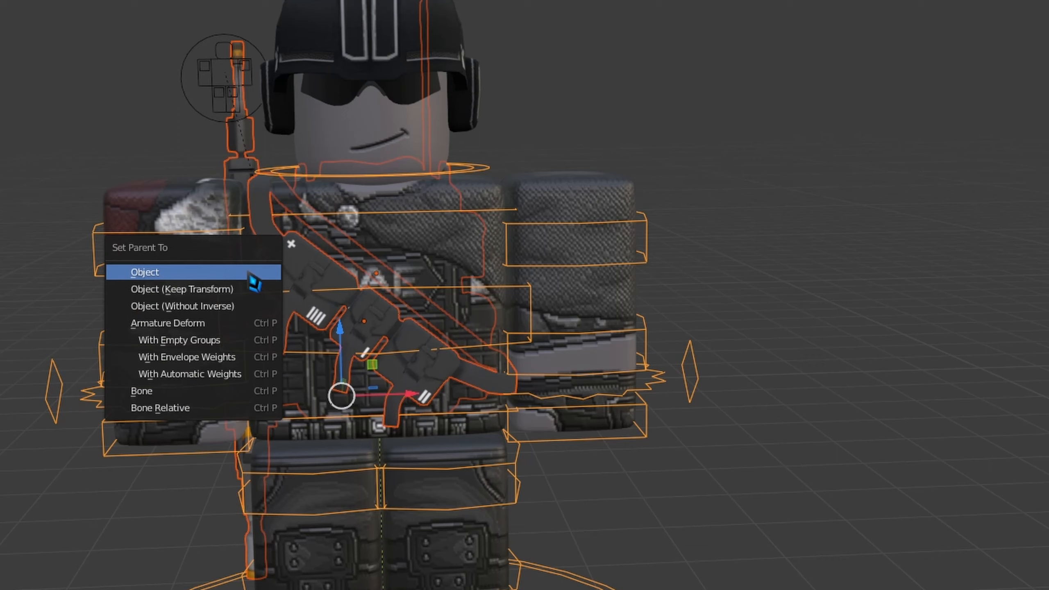
click(211, 391)
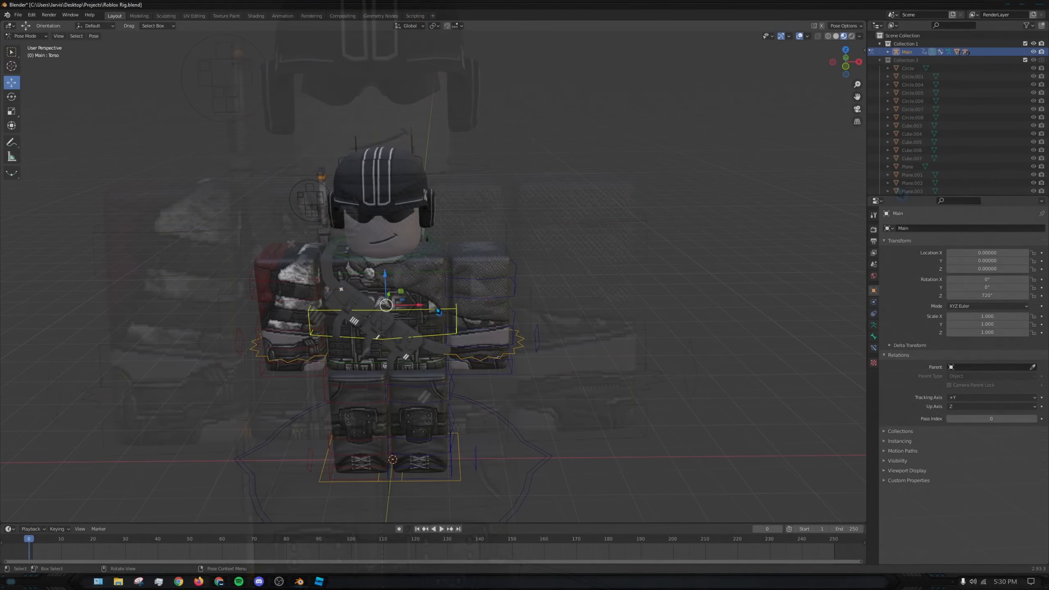
- Test whether the torso accessories follow the rig by moving the torso bone along X, and revert the move
key(g)
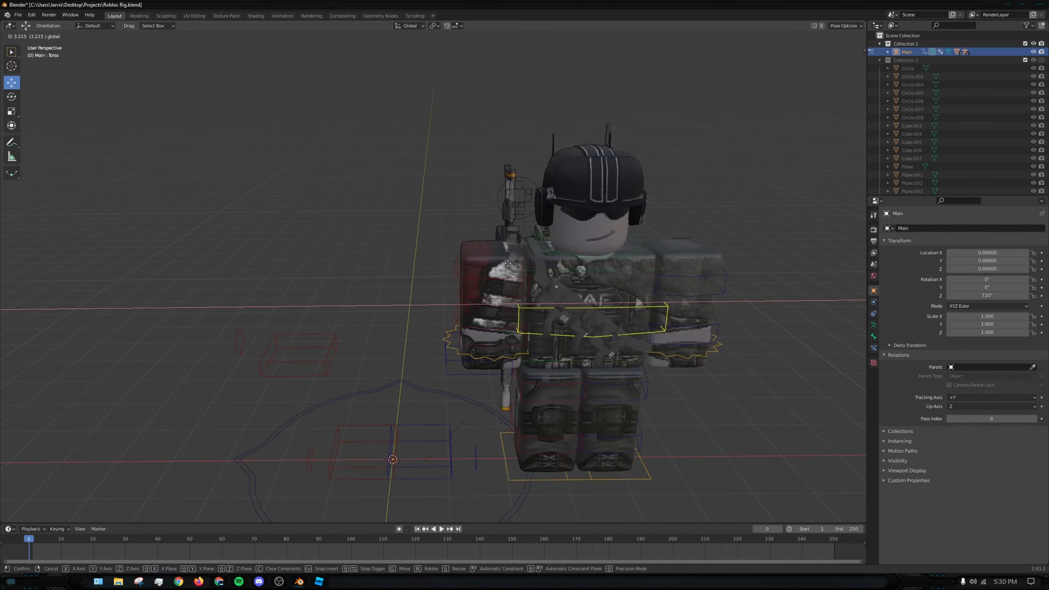
drag(520, 264, 570, 253)
middle_drag(531, 298, 646, 291)
middle_drag(490, 294, 548, 305)
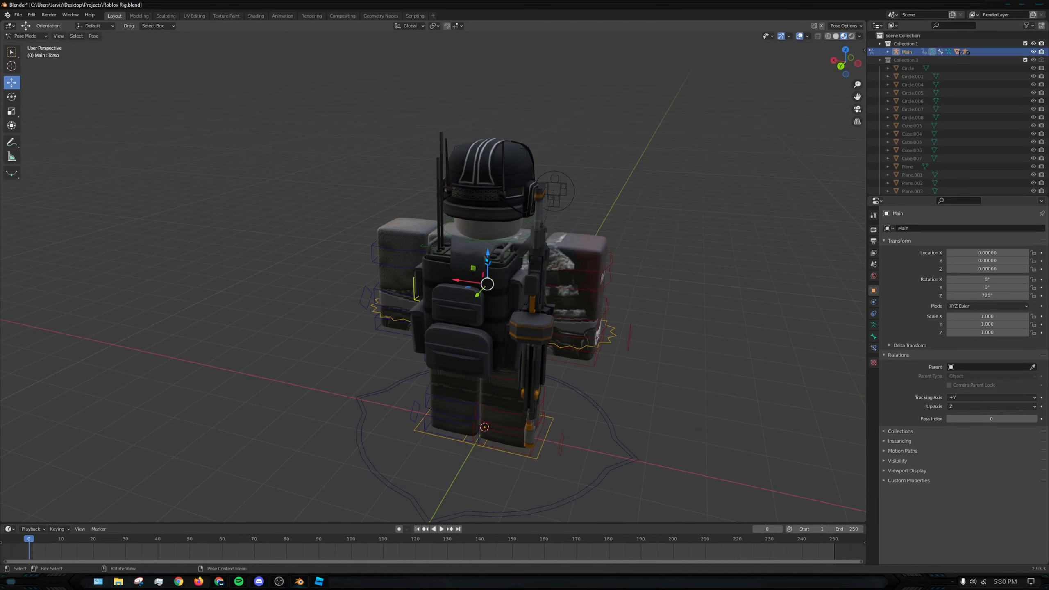
middle_drag(430, 268, 557, 274)
middle_drag(475, 275, 583, 269)
- Test how the accessories react to rotating the UpperTorso and LowerTorso bones
click(476, 263)
key(r)
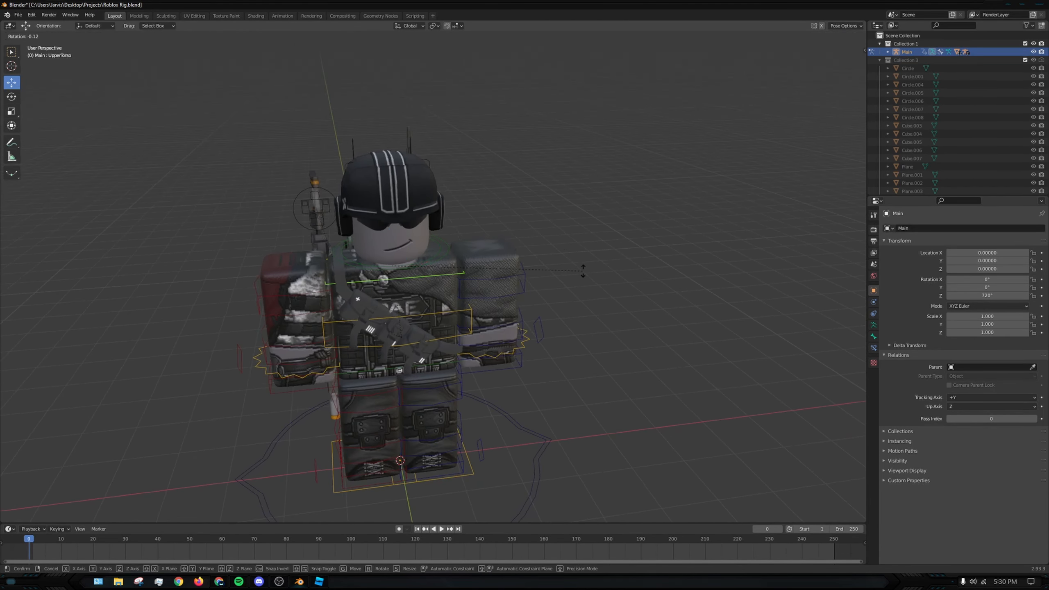
click(484, 201)
middle_drag(484, 202, 446, 338)
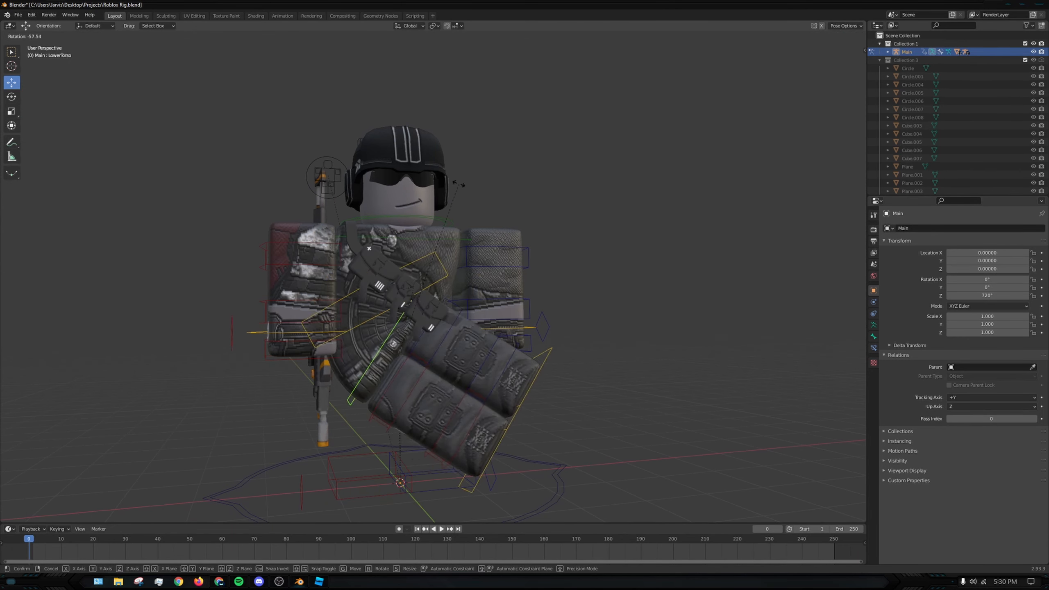
middle_drag(597, 293, 425, 244)
- Test the UpperTorso bone's rotation again while viewing the backpack from behind, and undo it
click(426, 244)
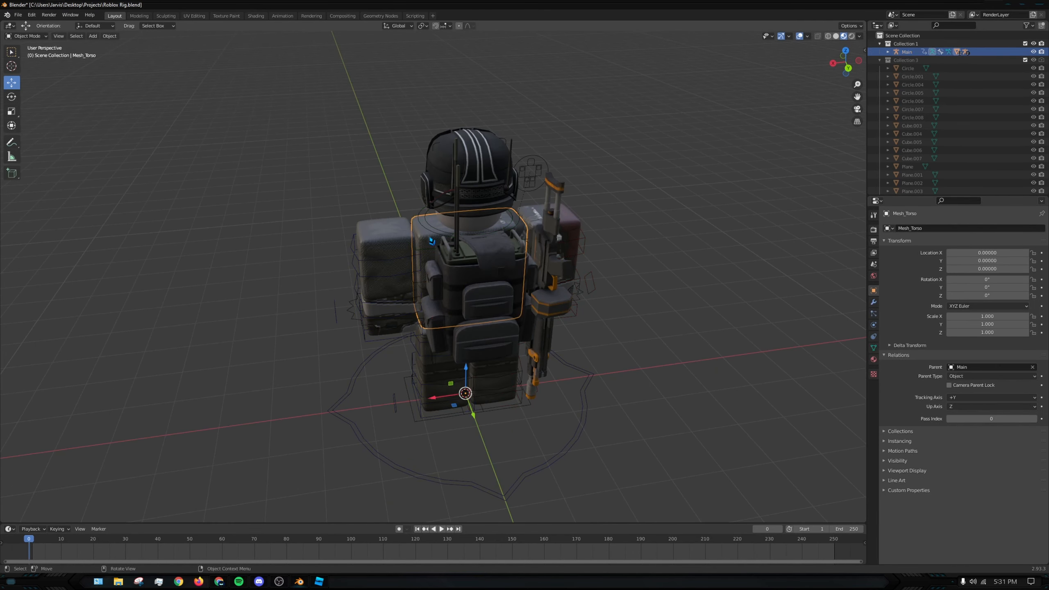
key(r)
click(434, 239)
key(ctrl+z)
click(429, 253)
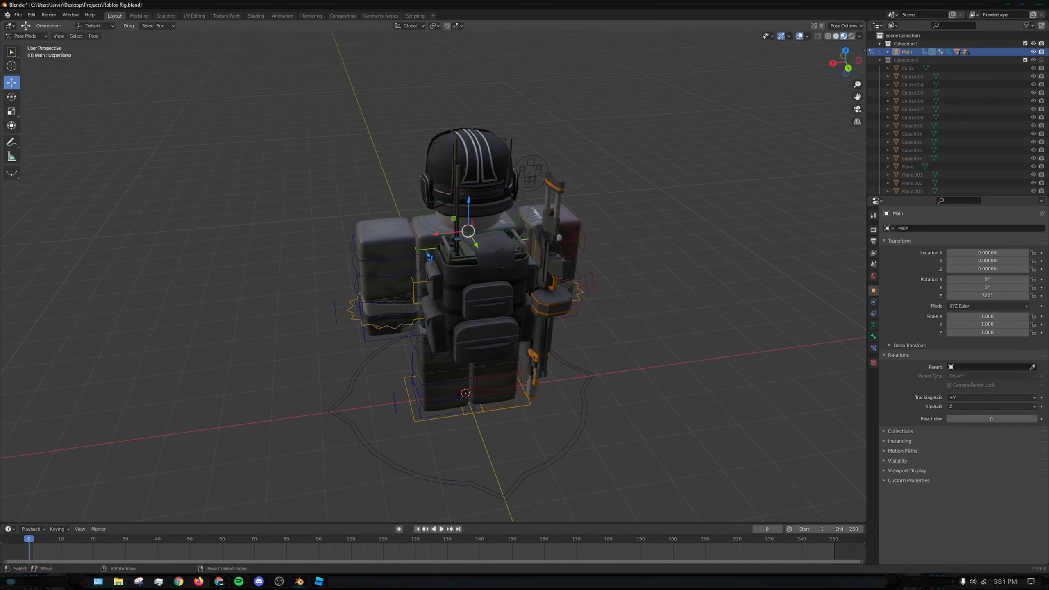
key(r)
click(490, 277)
key(ctrl+z)
key(ctrl+z)
middle_drag(490, 277, 86, 101)
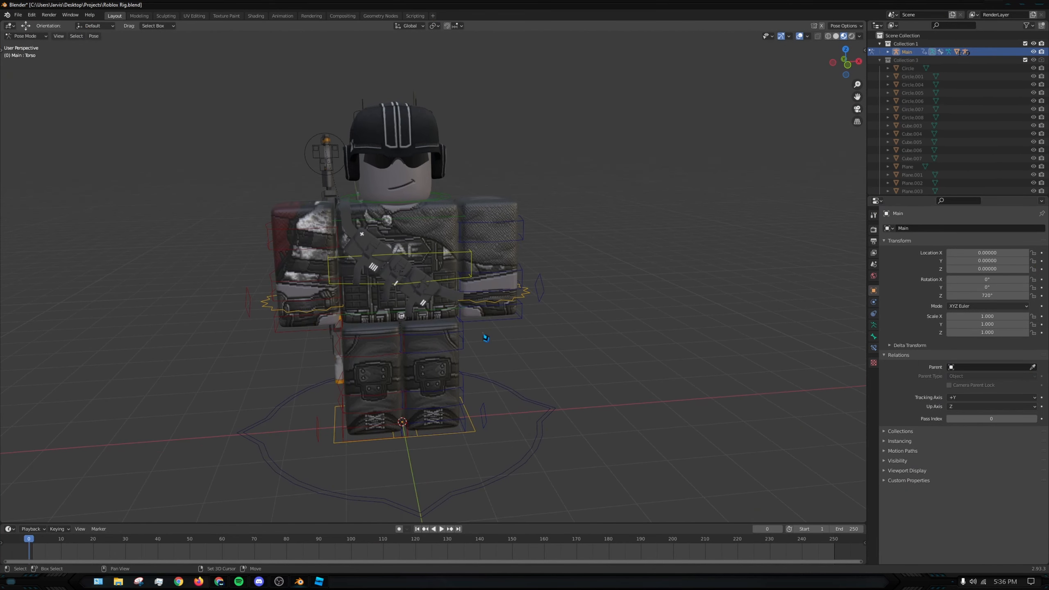
- Select the chest rifle together with the rig and make R.UpperArm the active bone in Pose Mode
middle_drag(485, 338, 538, 275)
click(408, 244)
middle_drag(405, 249, 353, 252)
key(ctrl+z)
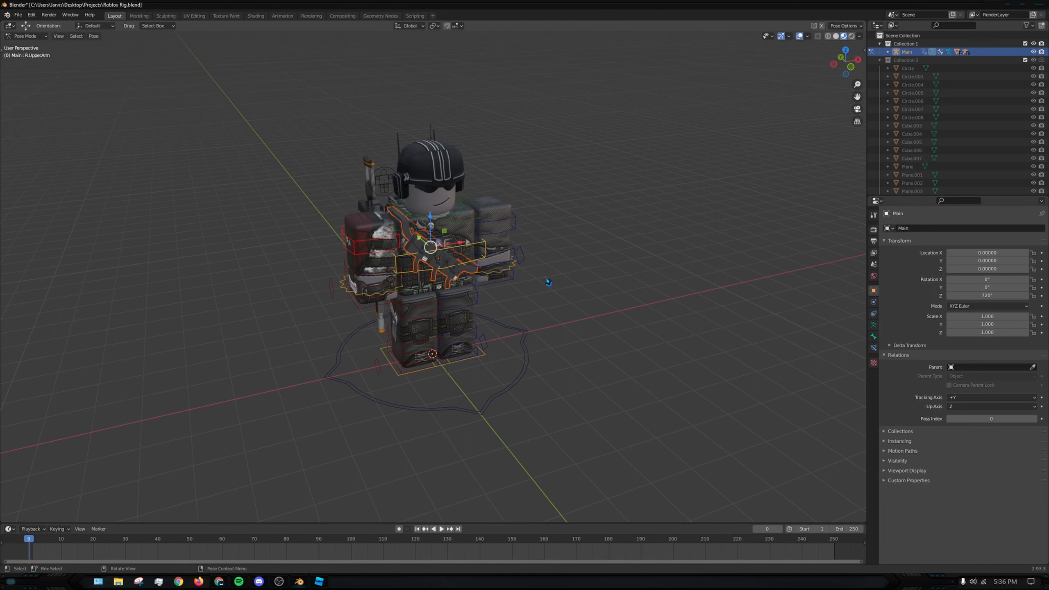
right_click(487, 273)
click(487, 272)
- Test the accessories' parenting by rotating the torso bone freely and around Z, cancelling both rotations
middle_drag(549, 230, 620, 227)
click(382, 239)
middle_drag(518, 253, 555, 260)
middle_drag(676, 231, 460, 240)
click(461, 240)
key(r)
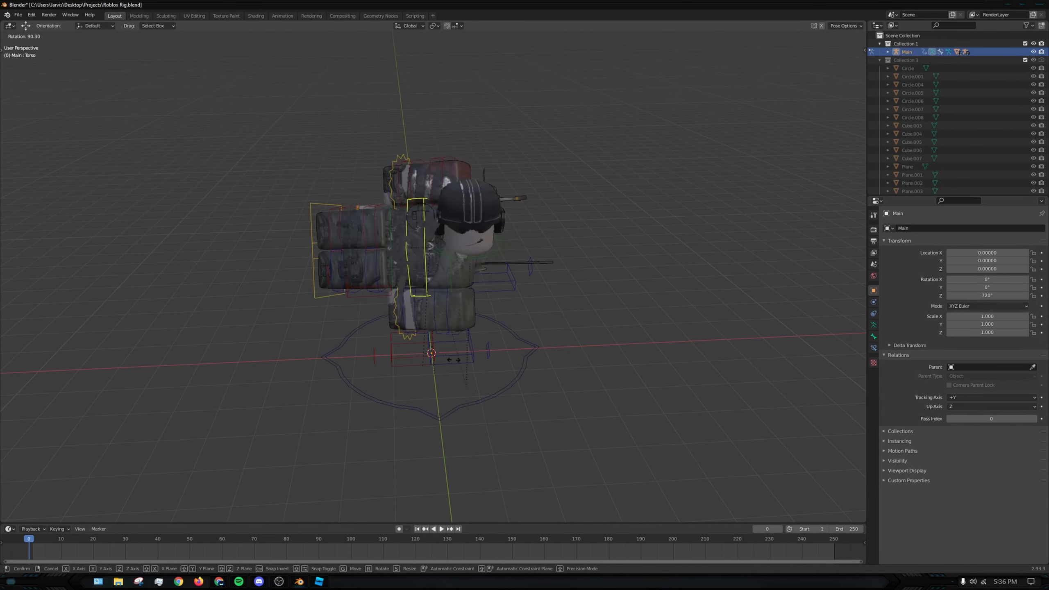
key(Escape)
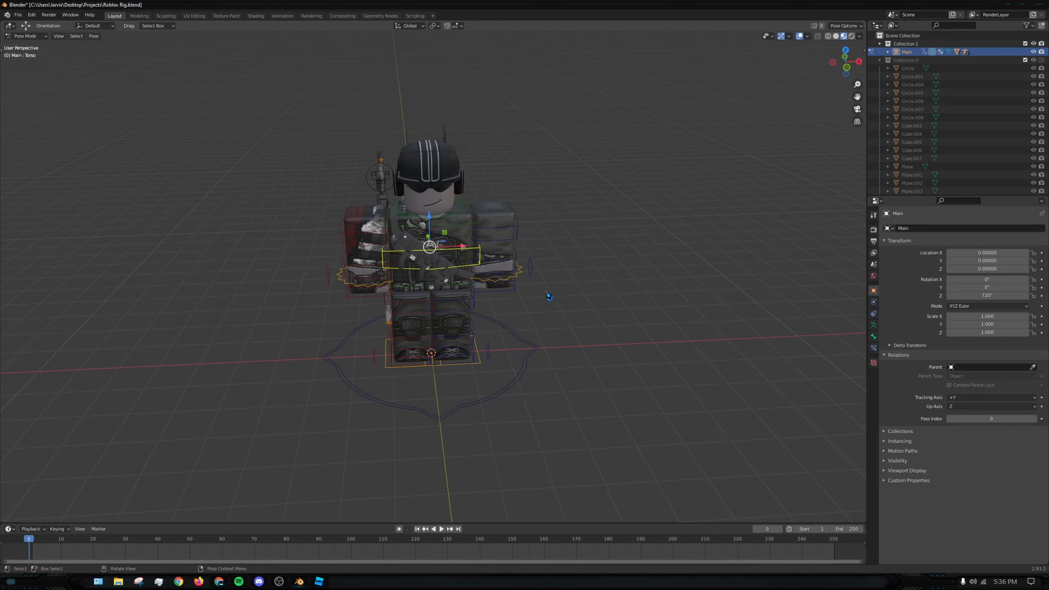
key(r)
key(z)
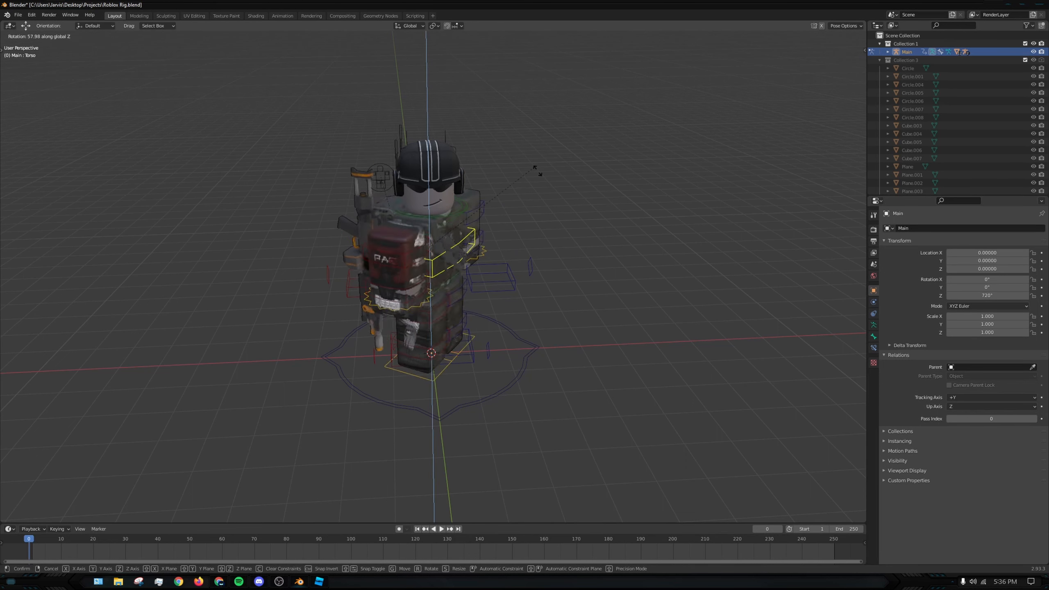
key(Escape)
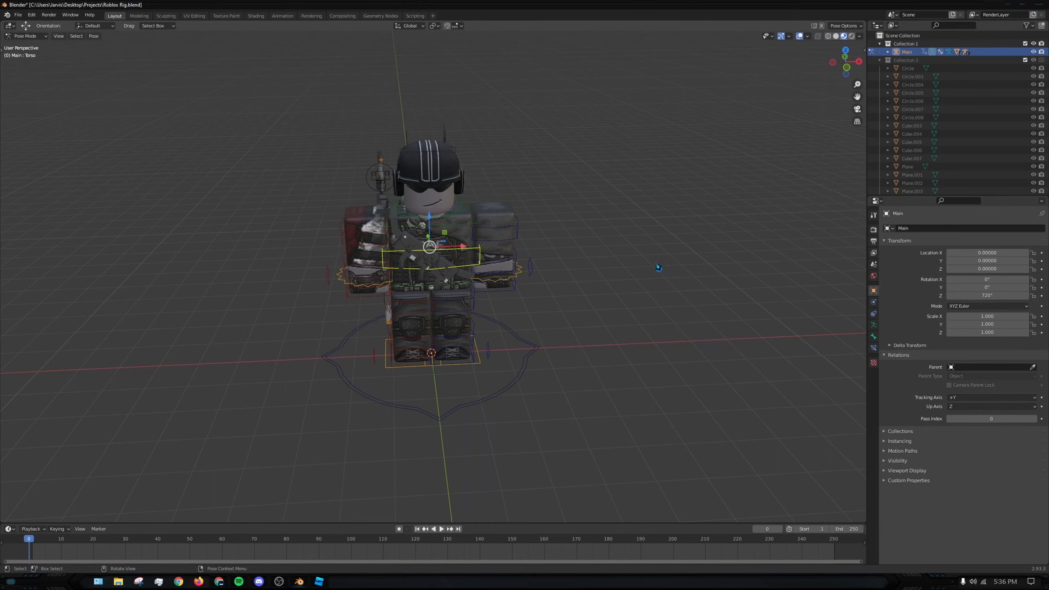
middle_drag(657, 266, 575, 241)
scroll(422, 306, up, 2)
middle_drag(558, 255, 628, 254)
scroll(681, 252, down, 1)
shift+middle_drag(595, 255, 516, 256)
middle_drag(502, 256, 524, 256)
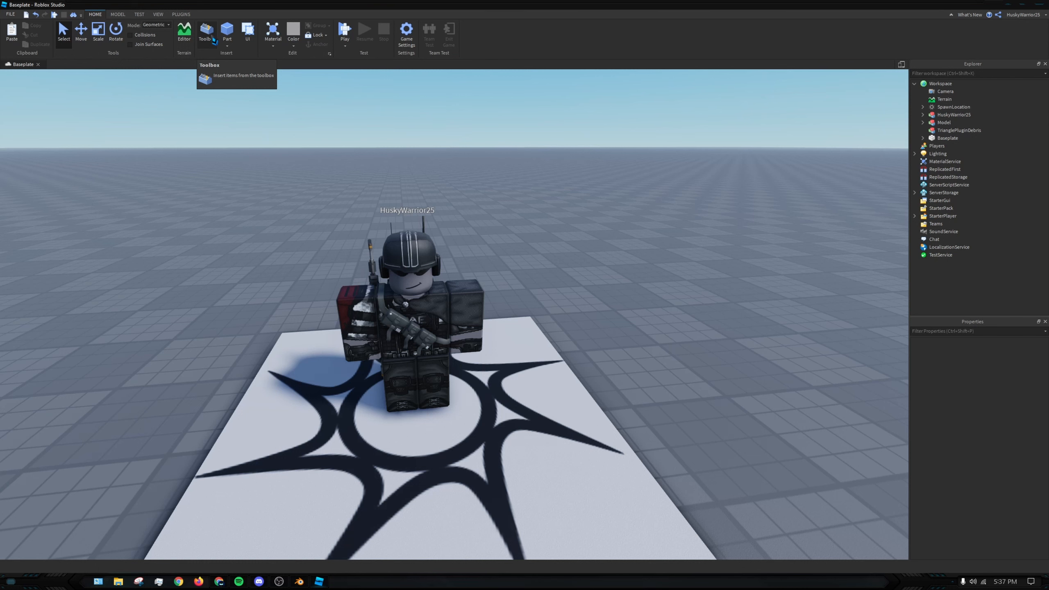
- In Roblox Studio, insert the ARC-15 gun from My Models in the Toolbox into the workspace
click(212, 36)
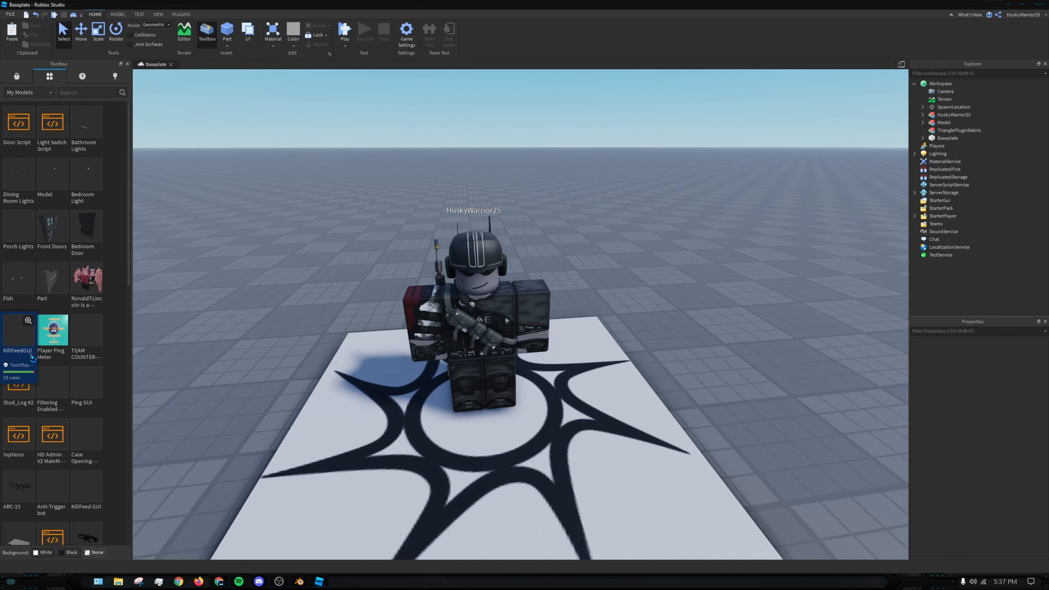
click(19, 339)
scroll(494, 205, up, 4)
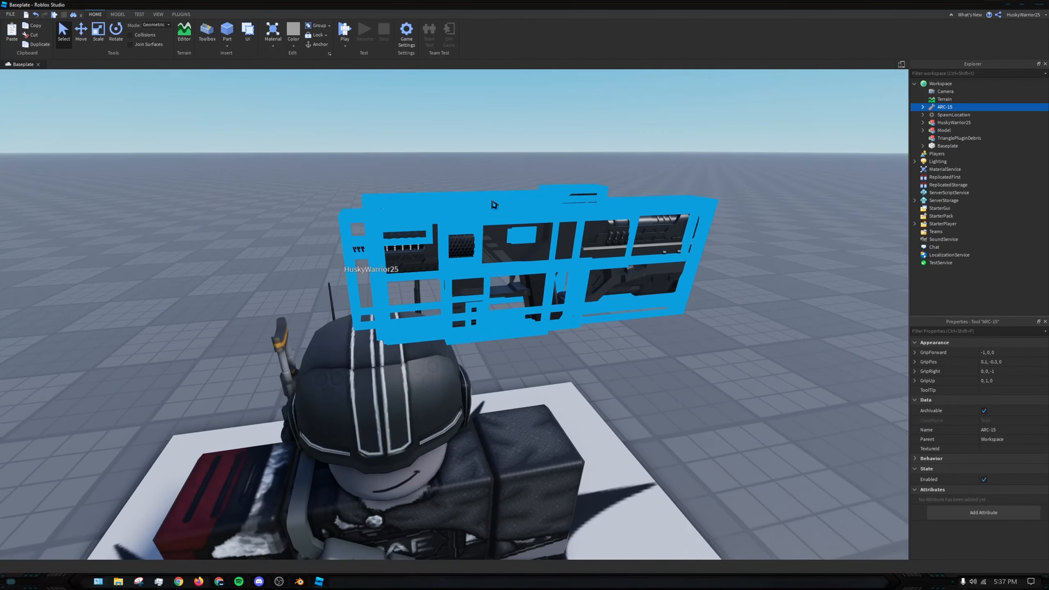
scroll(495, 205, down, 5)
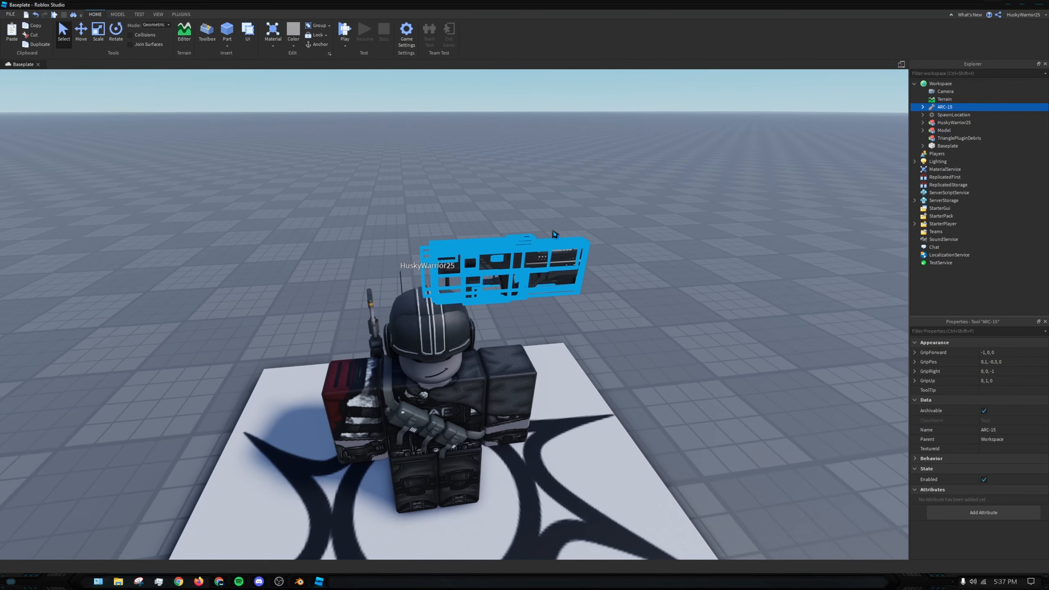
- Turn the ARC-15 tool into a grouped model and export it to Documents as the OBJ file Gun, replacing the existing file
click(127, 15)
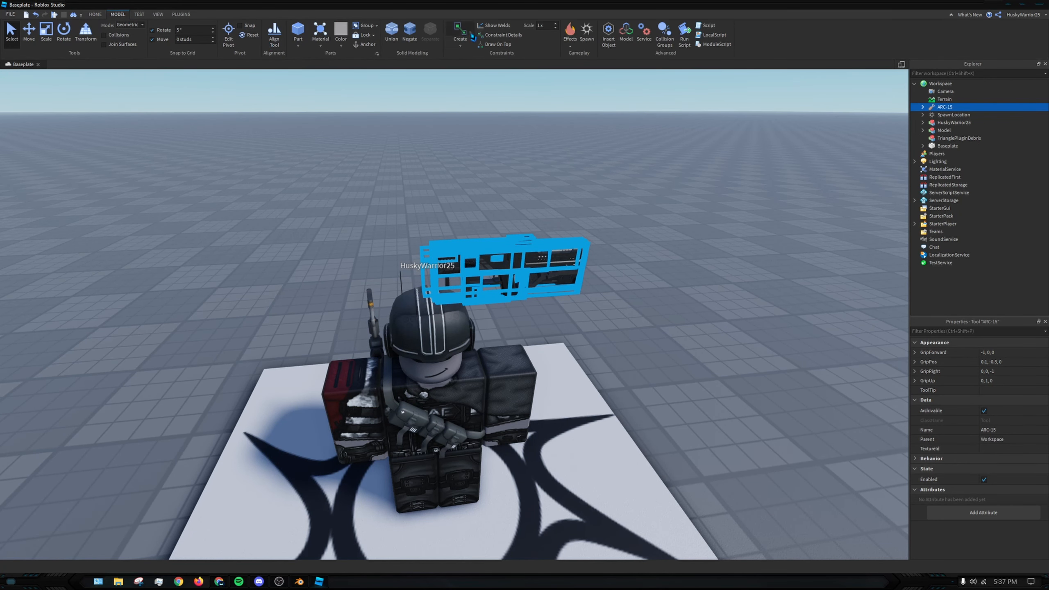
click(369, 27)
right_click(932, 130)
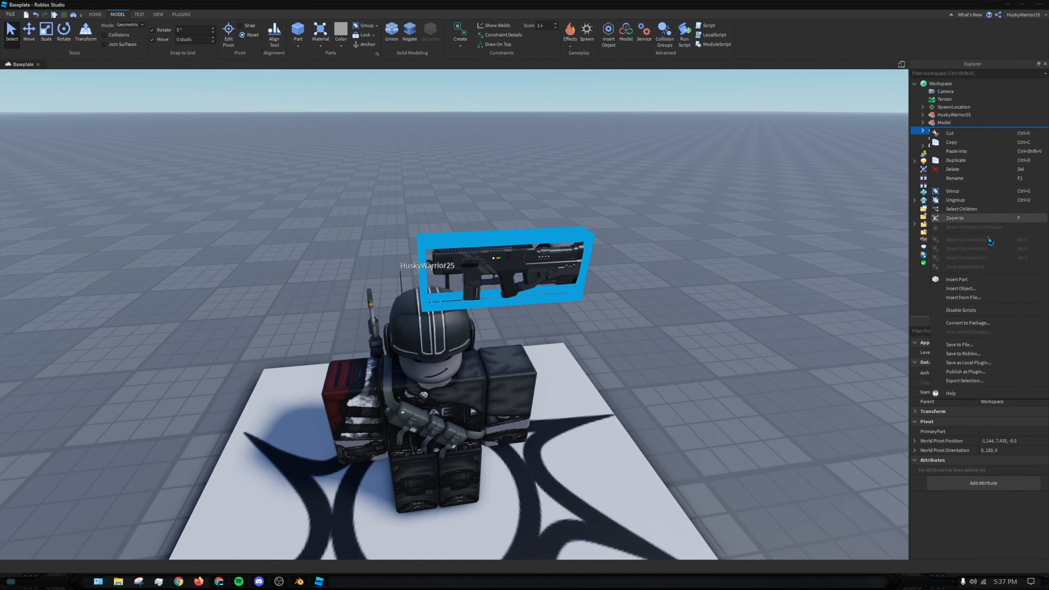
click(1000, 381)
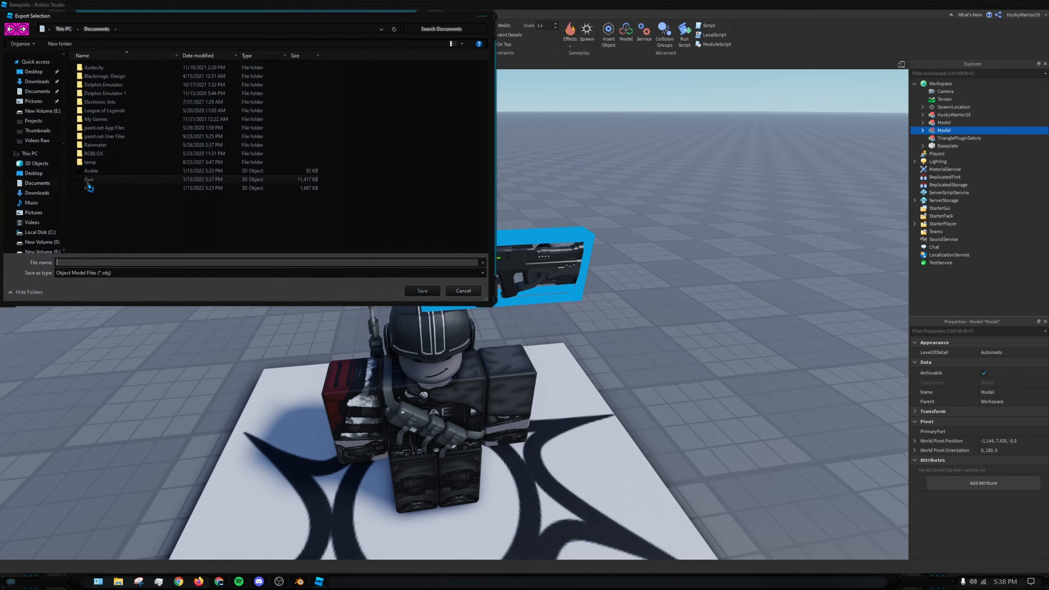
click(422, 291)
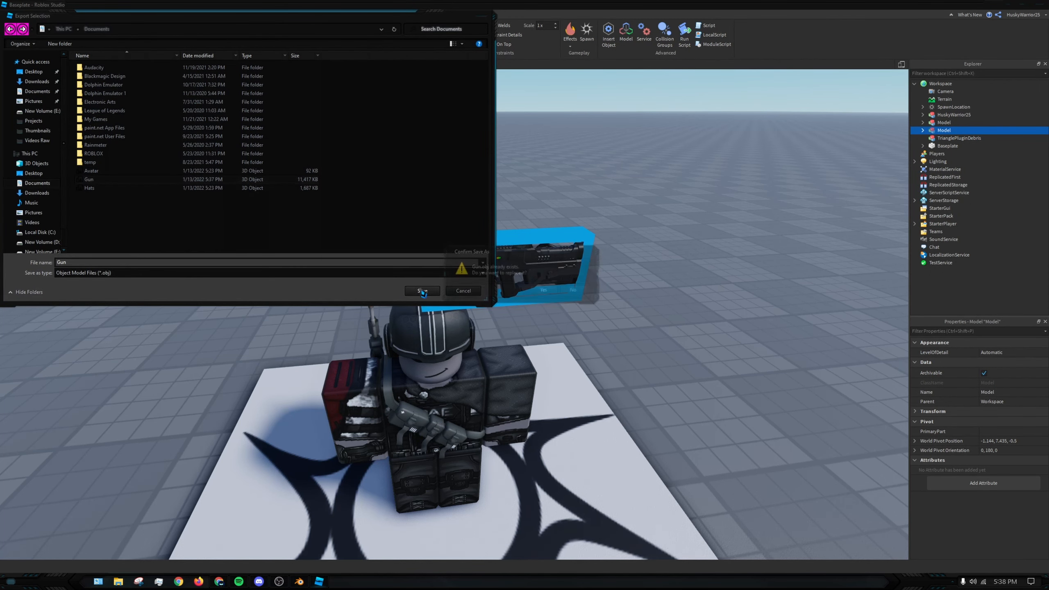
click(543, 290)
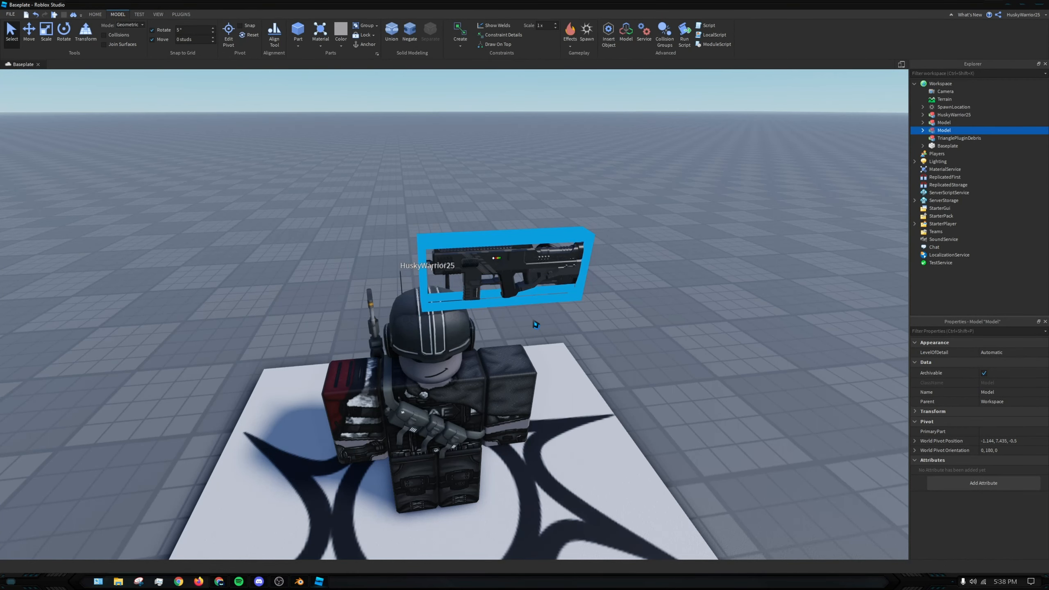
- Switch to Blender and import Gun.obj from the Documents folder, keeping Split by Object enabled
mouse_move(299, 581)
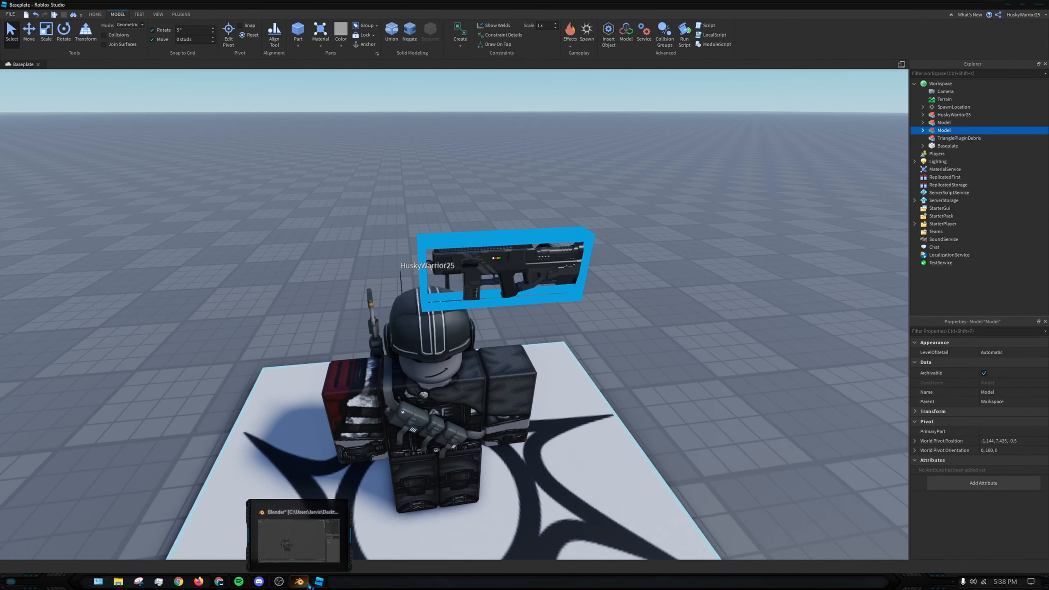
click(254, 483)
right_click(358, 213)
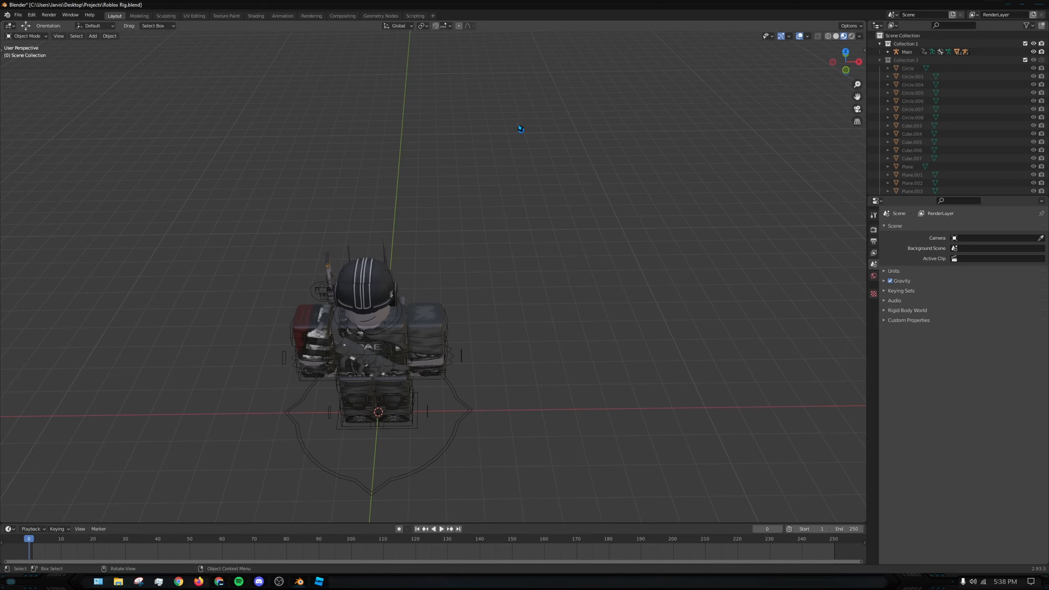
middle_drag(509, 149, 590, 176)
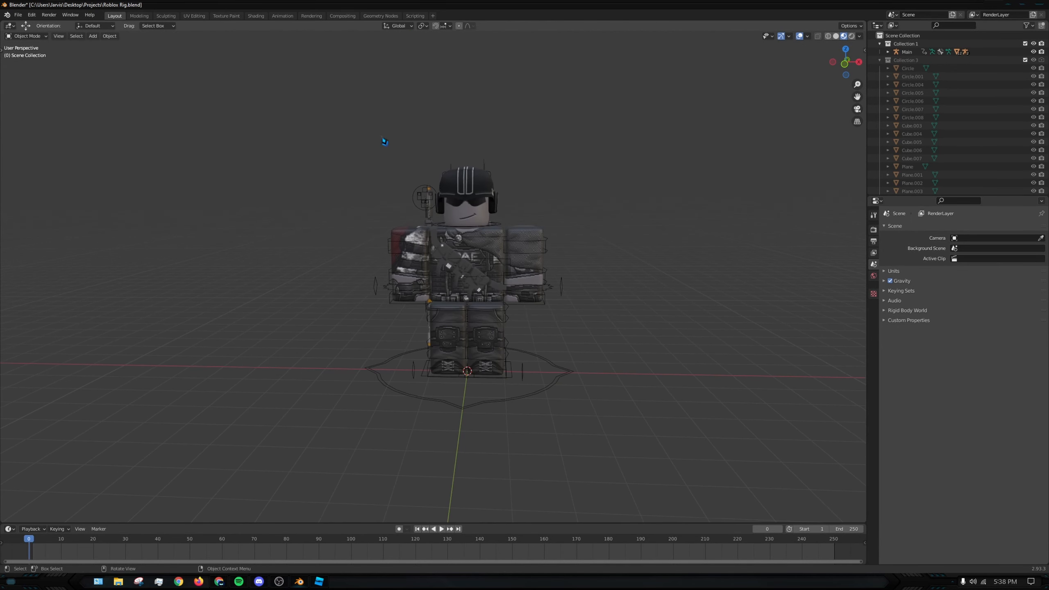
click(18, 14)
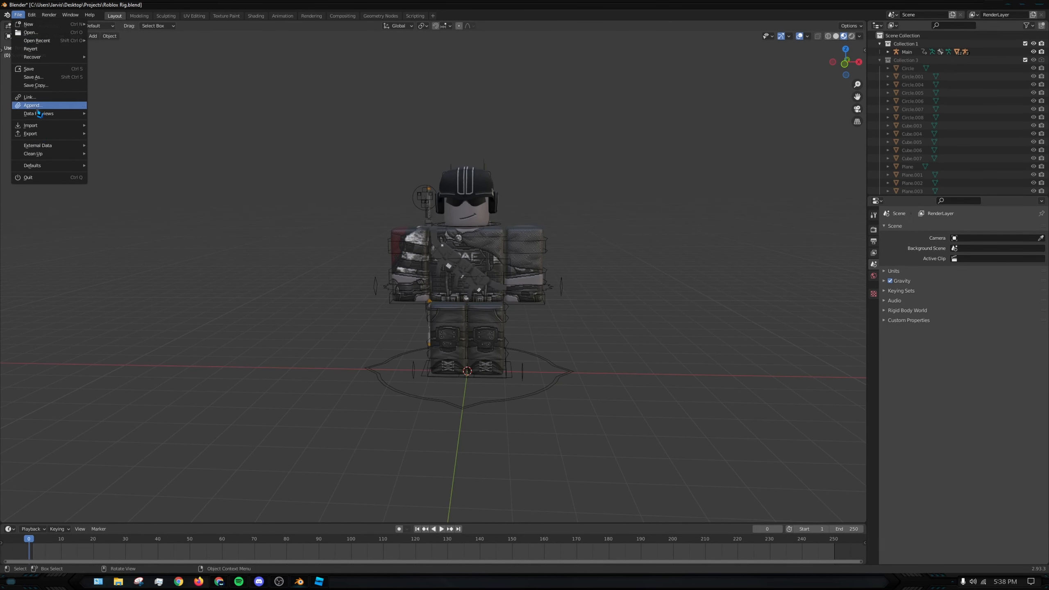
mouse_move(45, 126)
click(141, 199)
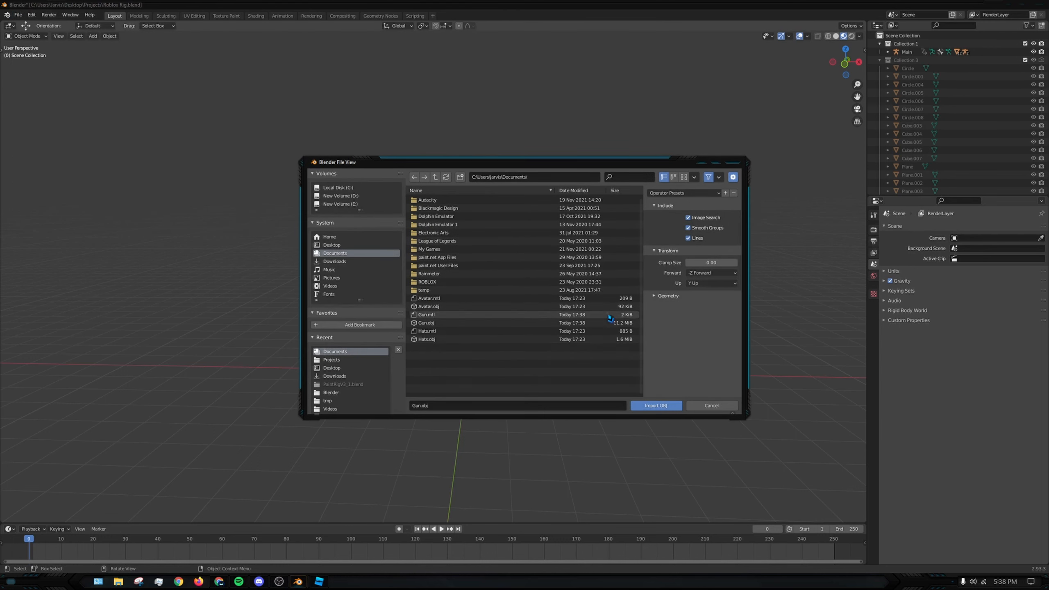
click(497, 324)
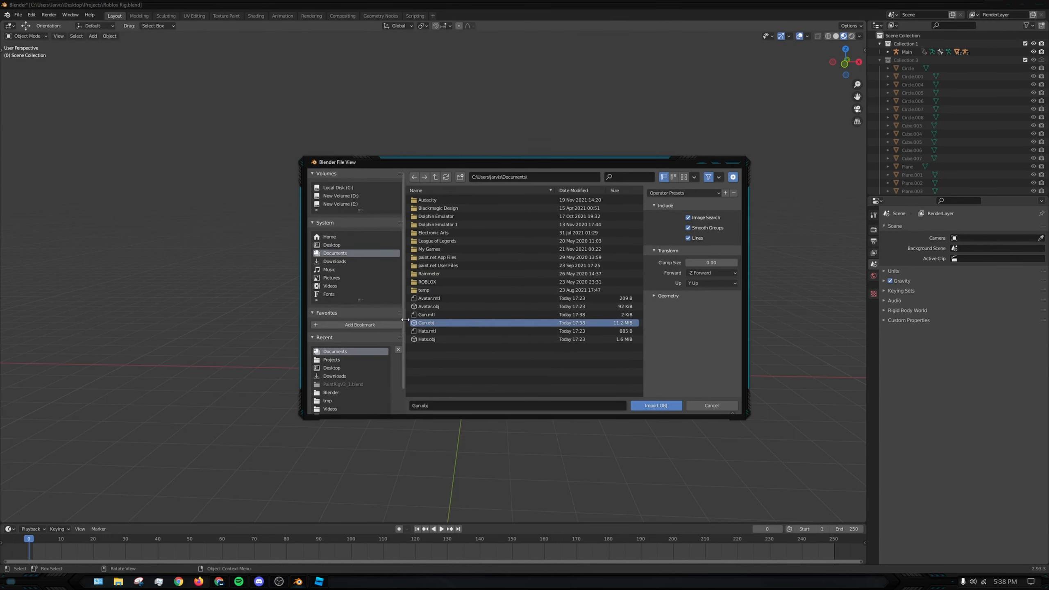
click(677, 298)
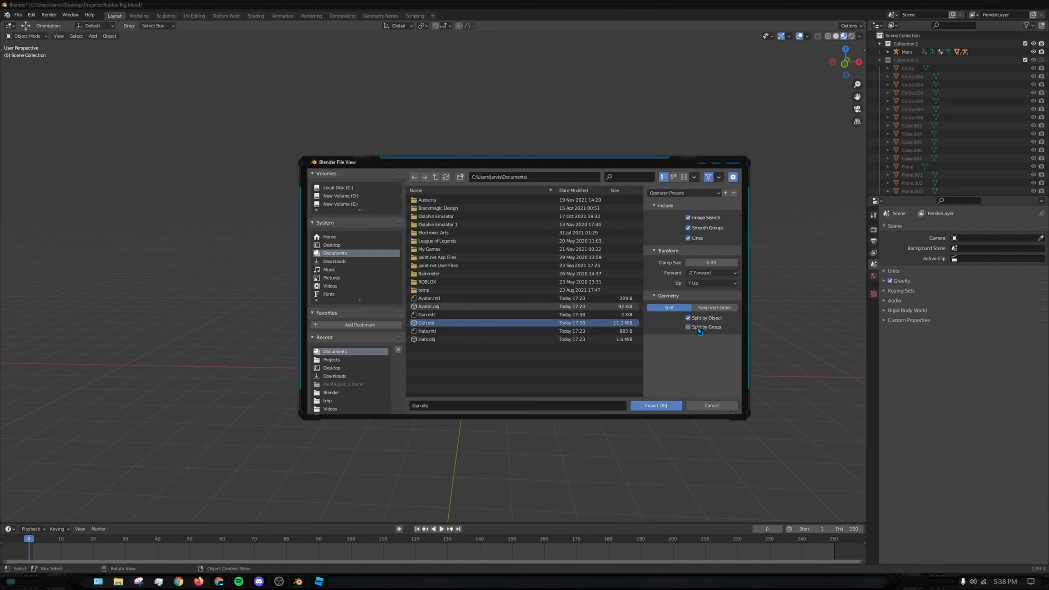
click(673, 404)
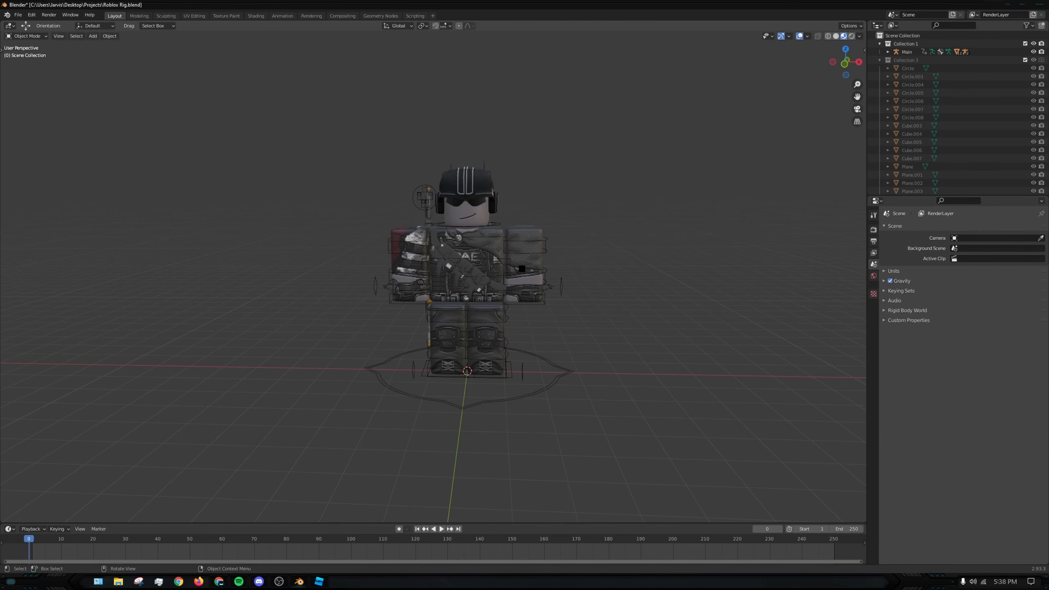
- Set the imported gun's origin to its center of mass (volume)
middle_drag(519, 257, 406, 192)
click(399, 136)
click(342, 124)
right_click(343, 123)
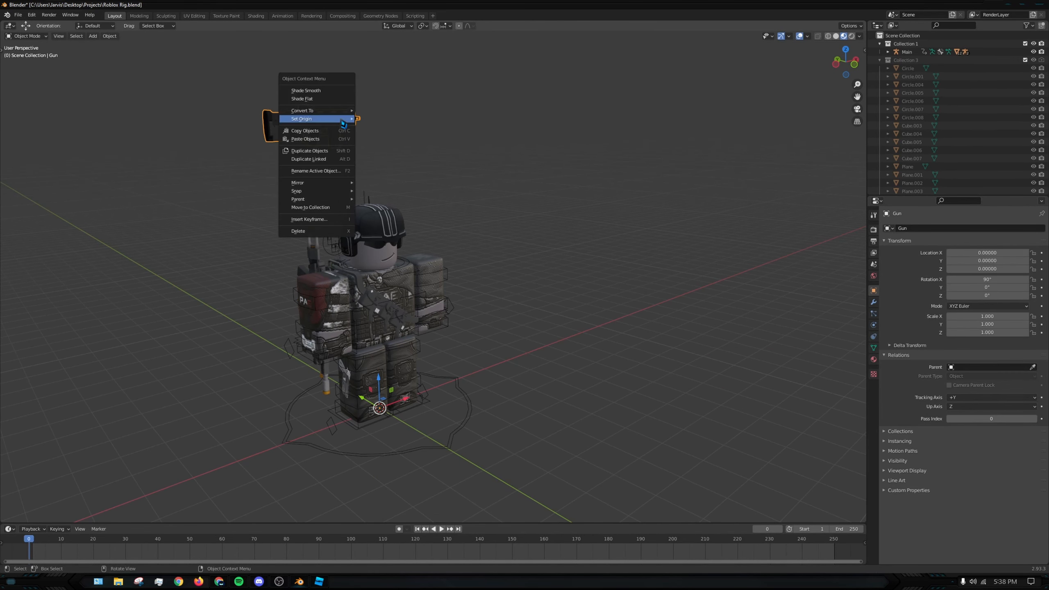
mouse_move(345, 119)
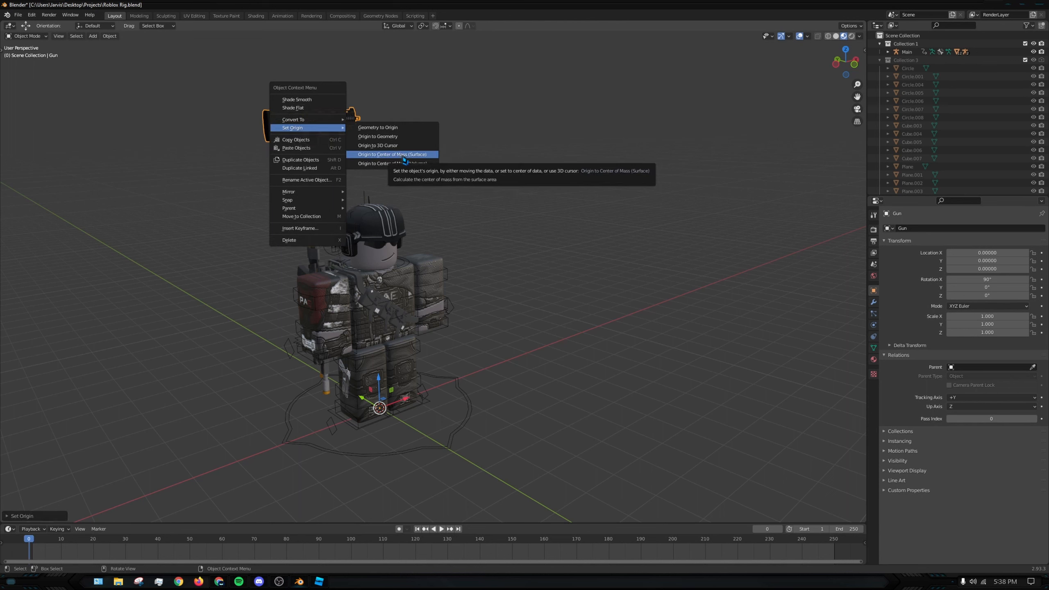
click(397, 154)
click(544, 226)
- Move the gun down in front of the rig's legs, to about X 0.56, Y -2.18, Z 2.08
click(305, 133)
drag(349, 122, 468, 351)
middle_drag(468, 351, 503, 409)
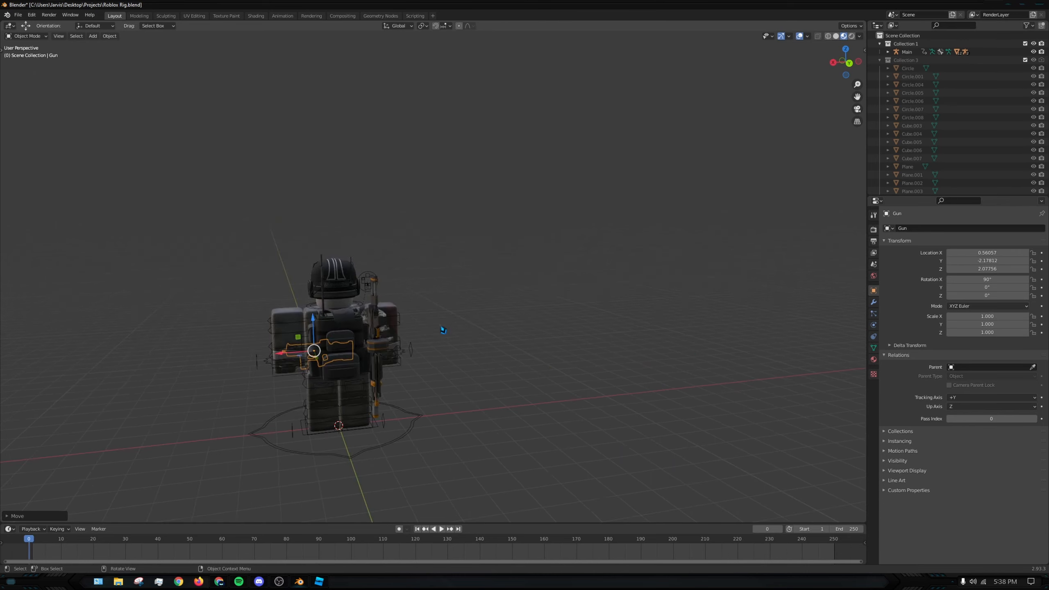
scroll(443, 330, up, 3)
middle_drag(487, 306, 656, 296)
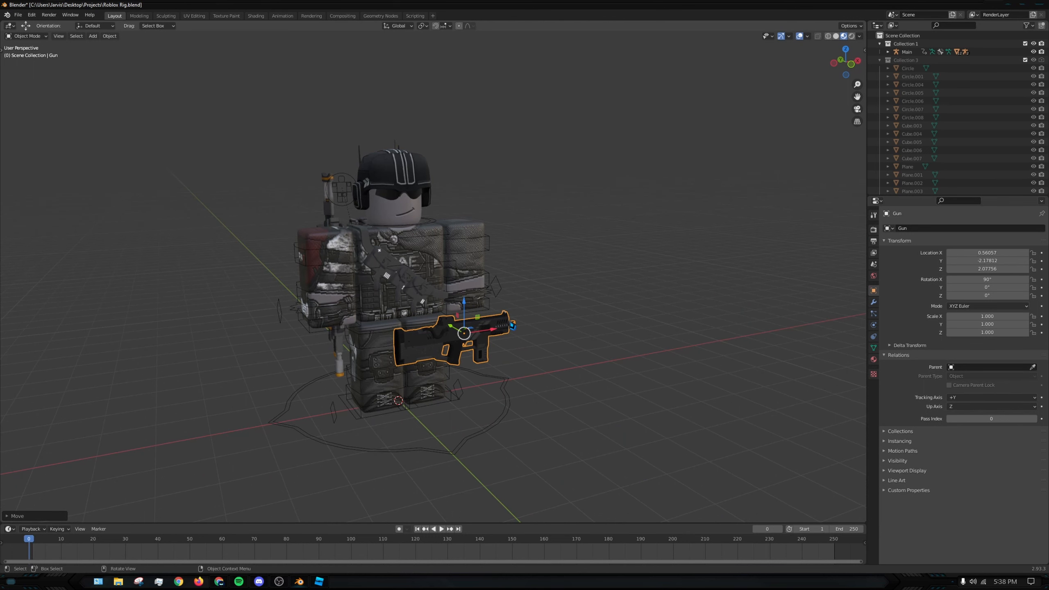
- Turn the gun around by rotating it 180° about the global Z axis
key(r)
key(z)
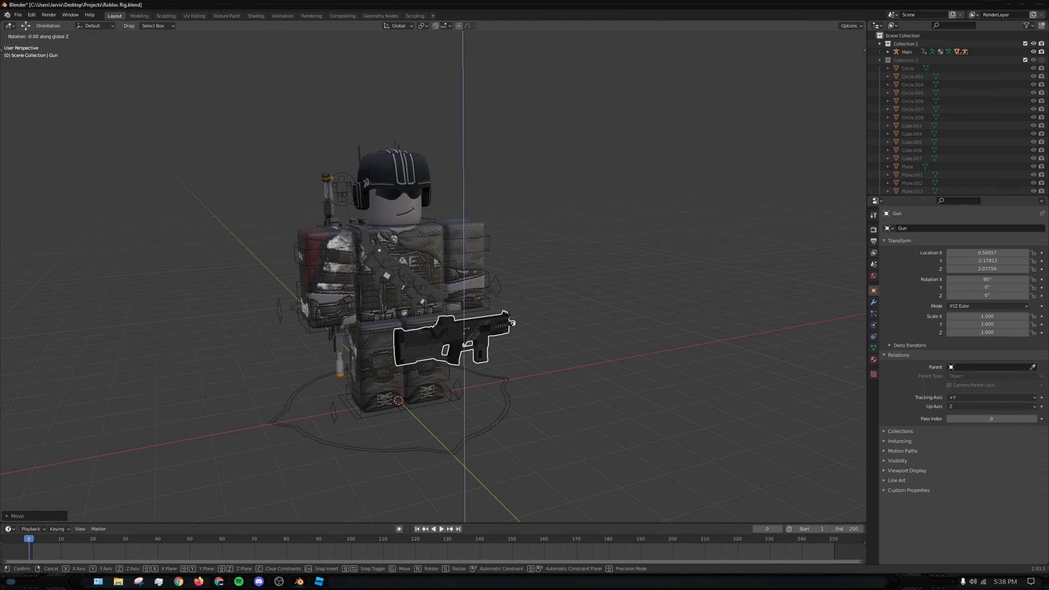
text(180)
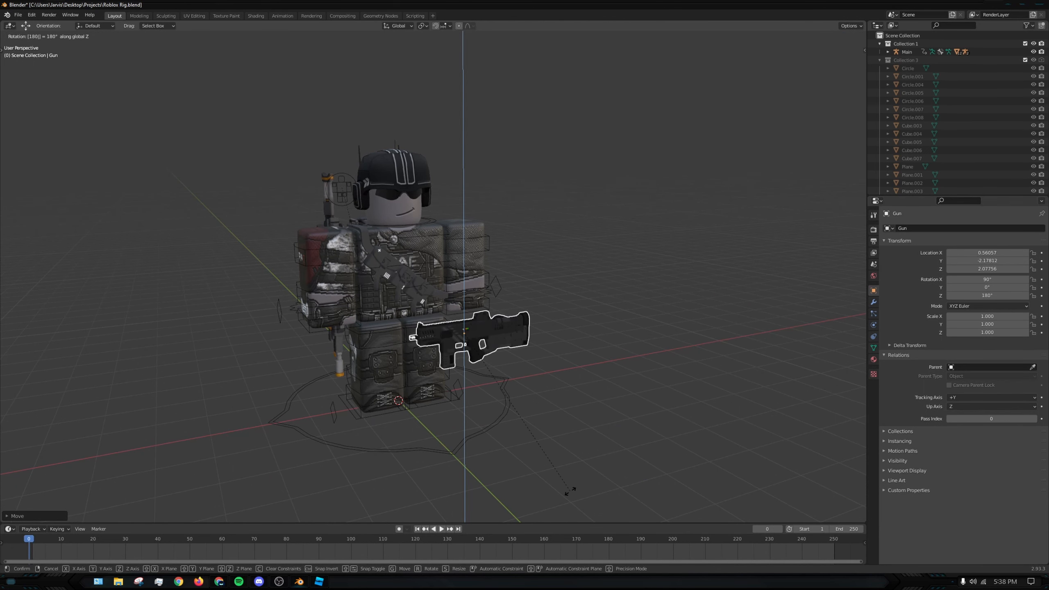
text(90)
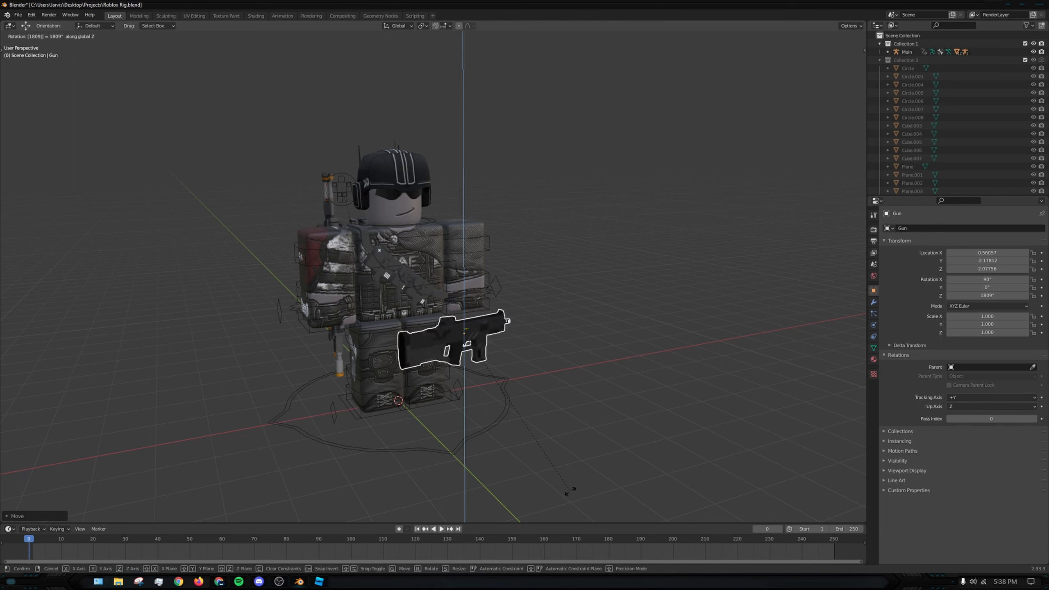
text(180)
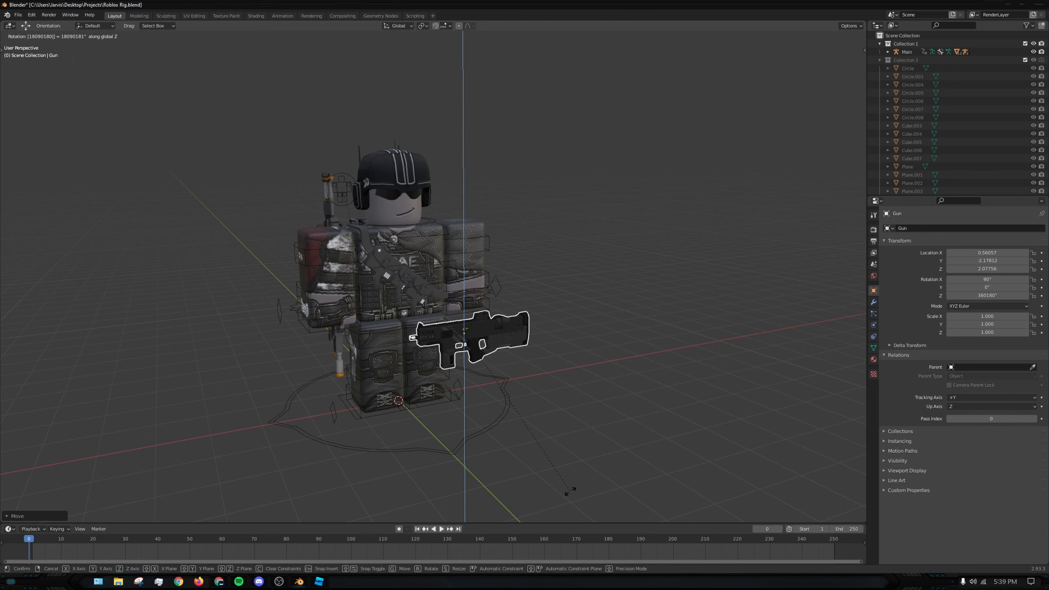
key(Return)
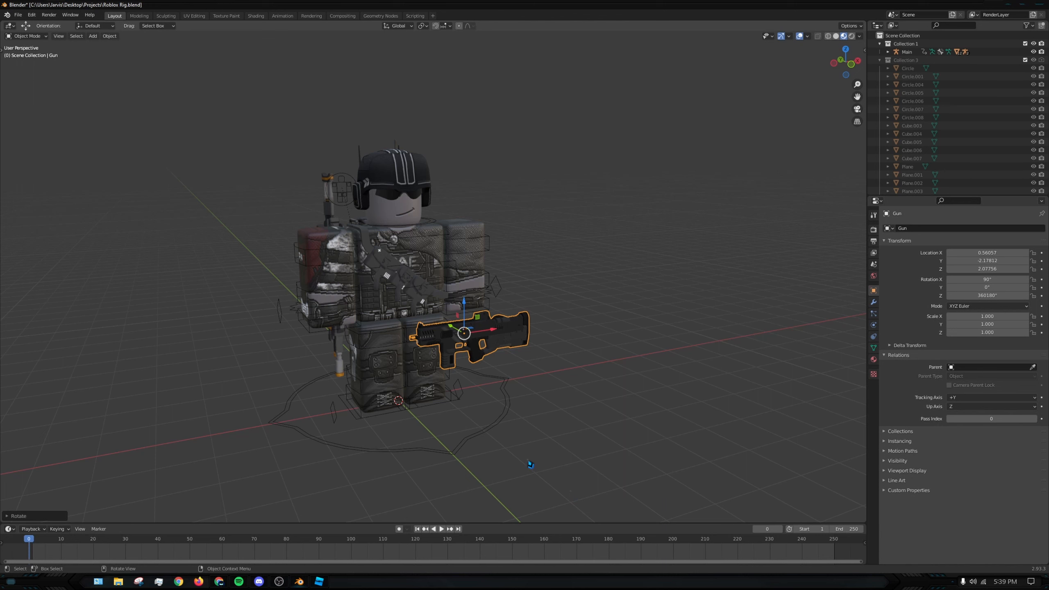
- Rotate the gun a further 90° about the global Z axis
key(r)
text(z)
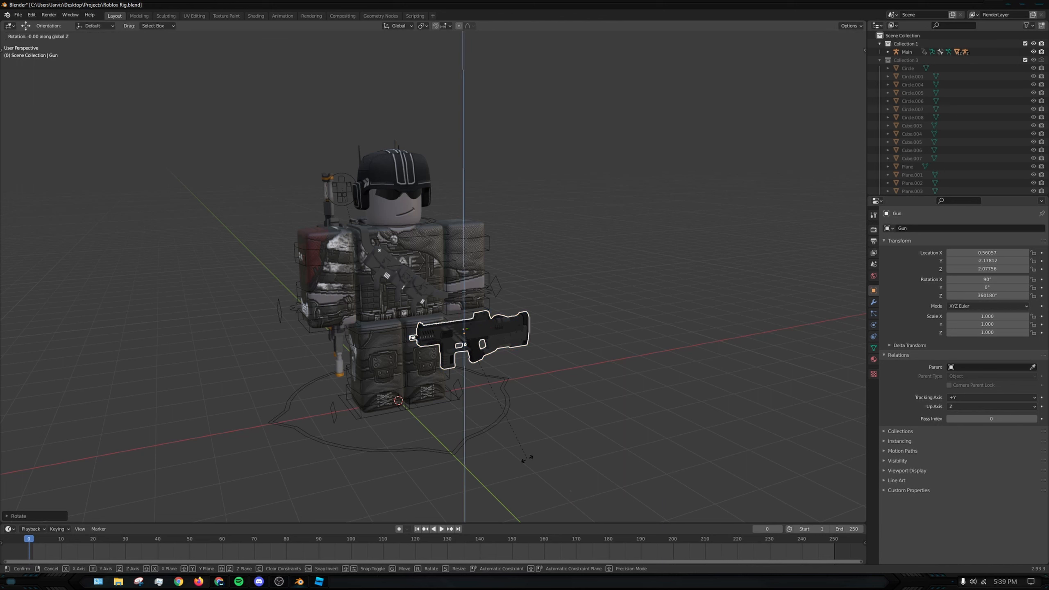
text(90)
key(Return)
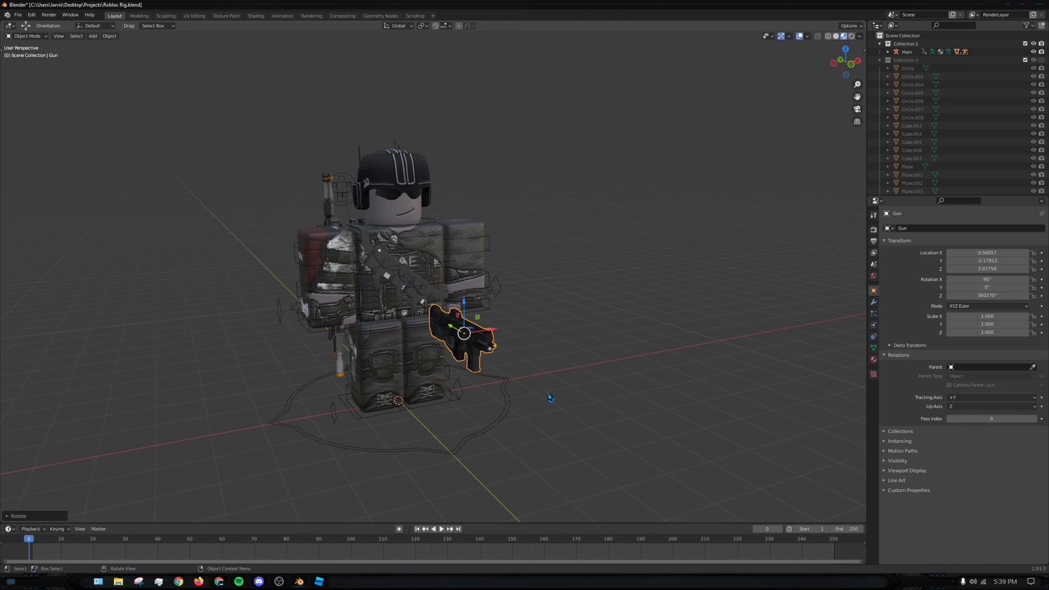
- Rotate the gun 90° about the global X axis so its barrel points down
text(rx180)
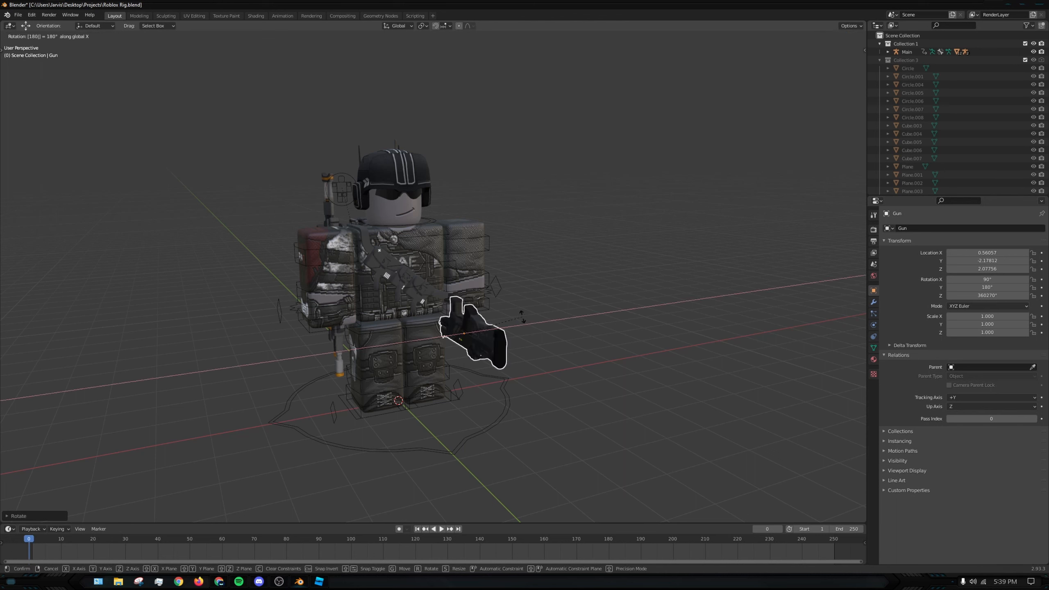
key(BackSpace)
key(BackSpace)
key(BackSpace)
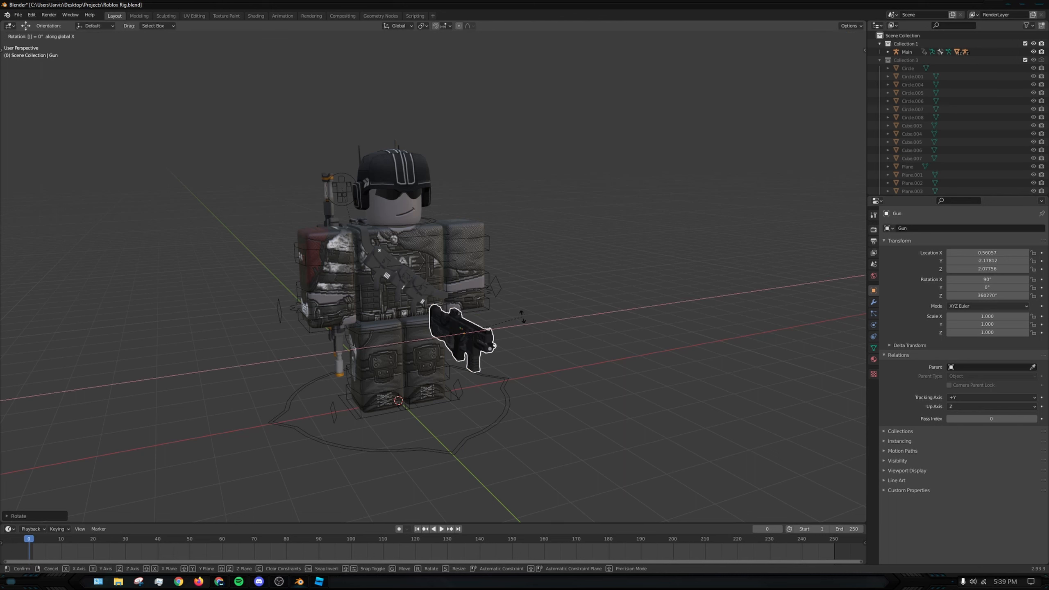
text(90)
key(Return)
- Move the gun to the rig's right hand, at about X -1.15, Y -0.66, Z 1.83
middle_drag(523, 320, 511, 244)
scroll(453, 241, up, 1)
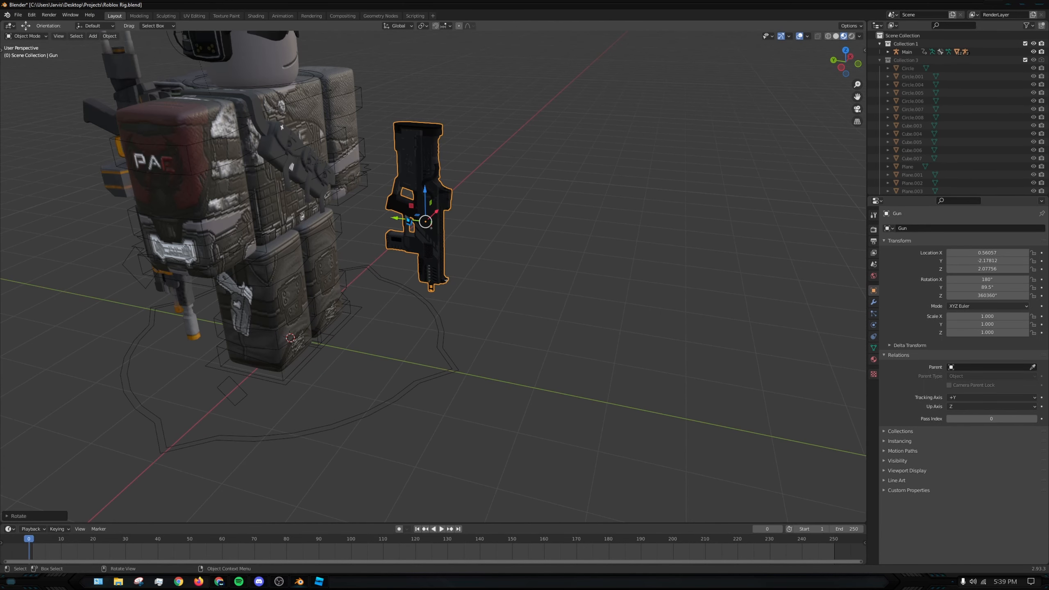
drag(401, 219, 303, 207)
middle_drag(418, 248, 389, 236)
drag(394, 191, 302, 213)
middle_drag(359, 229, 326, 219)
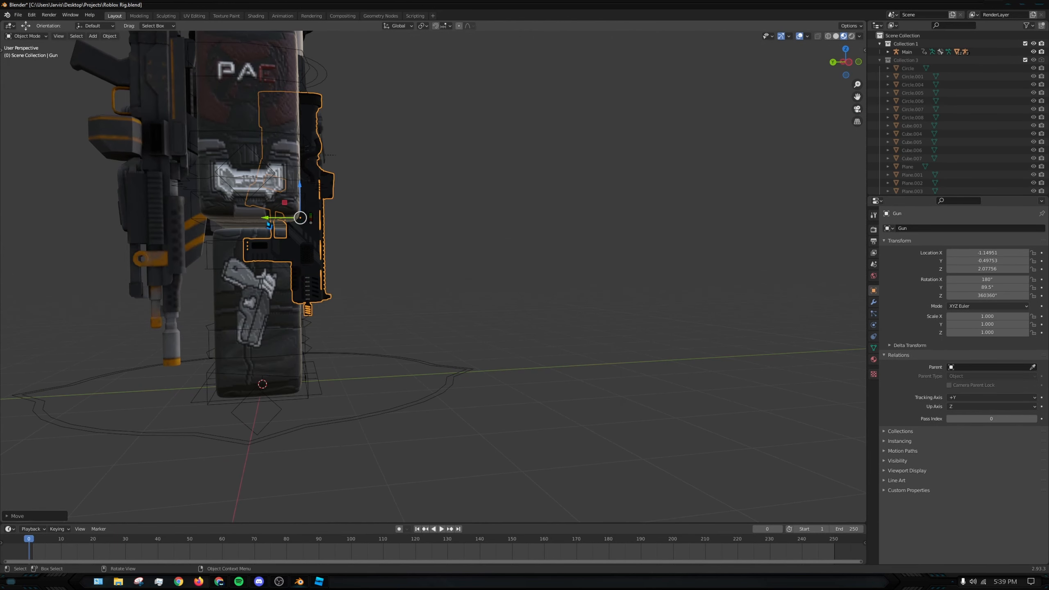
drag(270, 219, 297, 246)
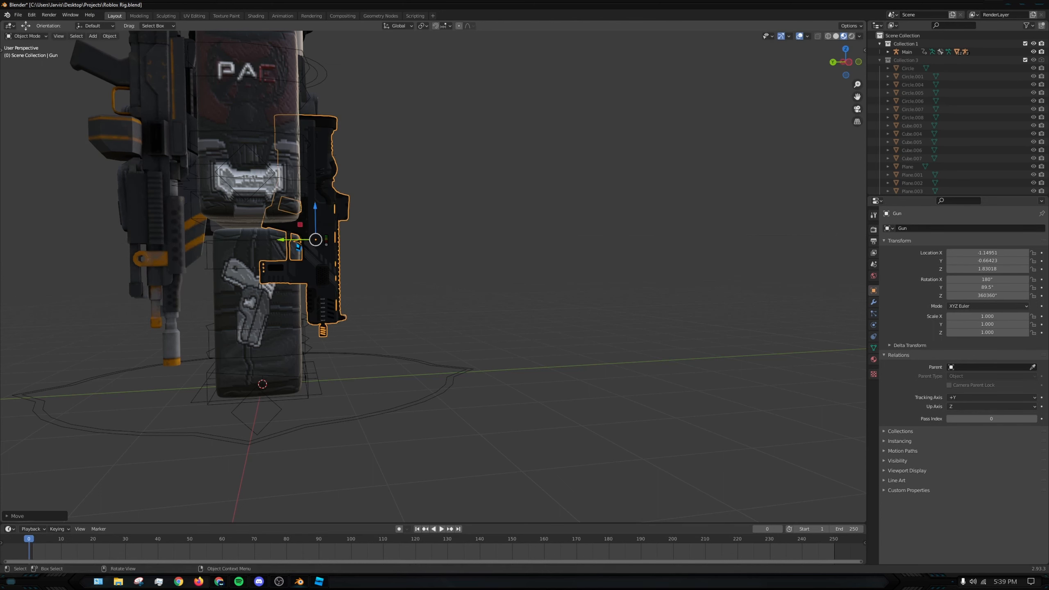
- Fine-tune the gun's placement at the right hand by shifting it to about X -1.18 and Z 1.81
click(476, 259)
middle_drag(475, 258, 457, 257)
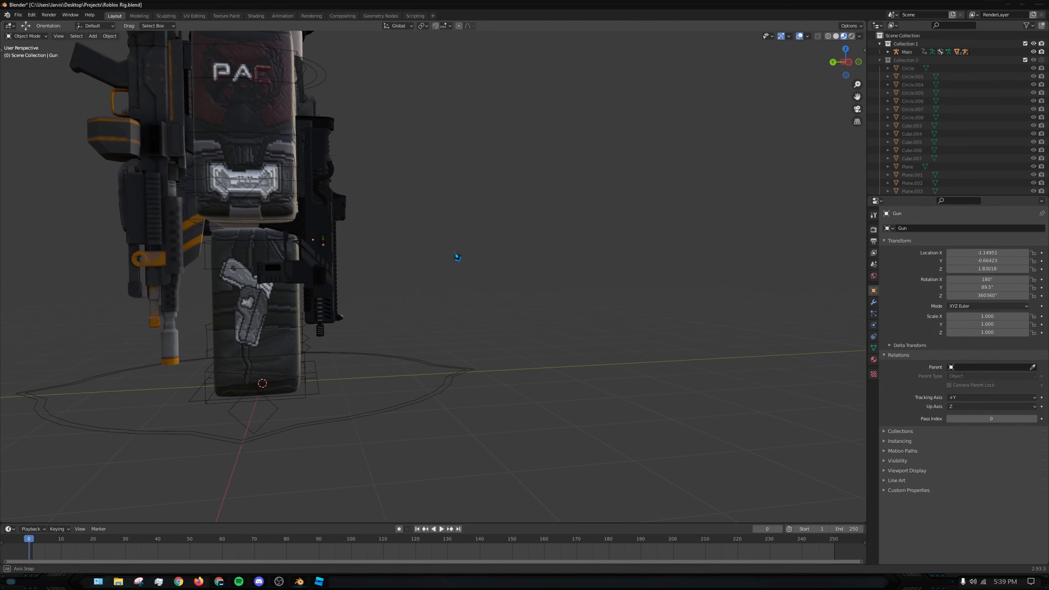
drag(315, 206, 316, 208)
click(451, 205)
middle_drag(471, 212, 377, 265)
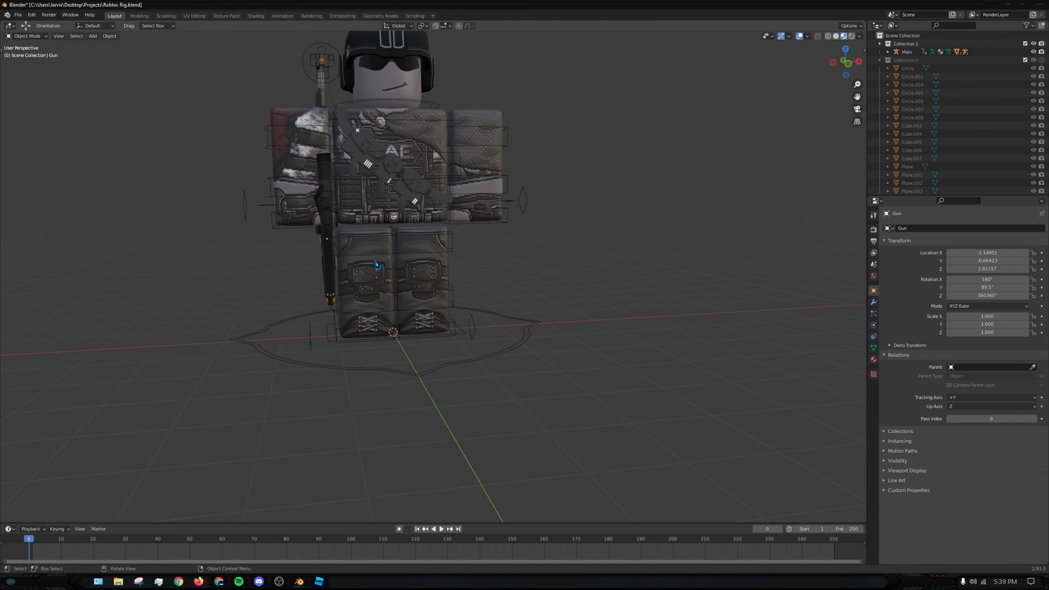
drag(354, 241, 348, 238)
middle_drag(545, 268, 488, 324)
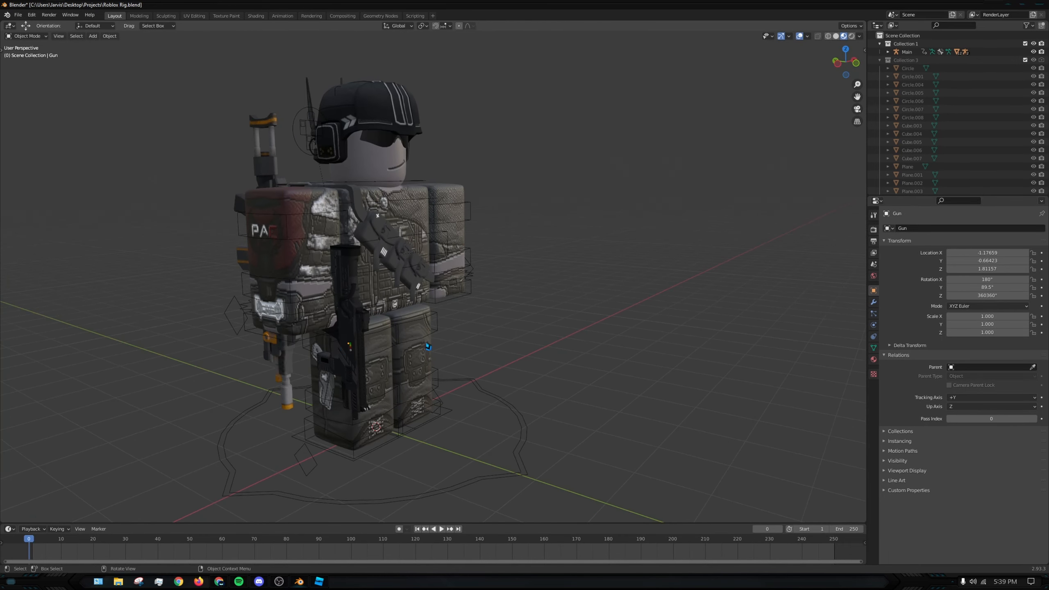
- Add the Main rig to the gun selection as the active object and parent the gun to it
shift+click(239, 219)
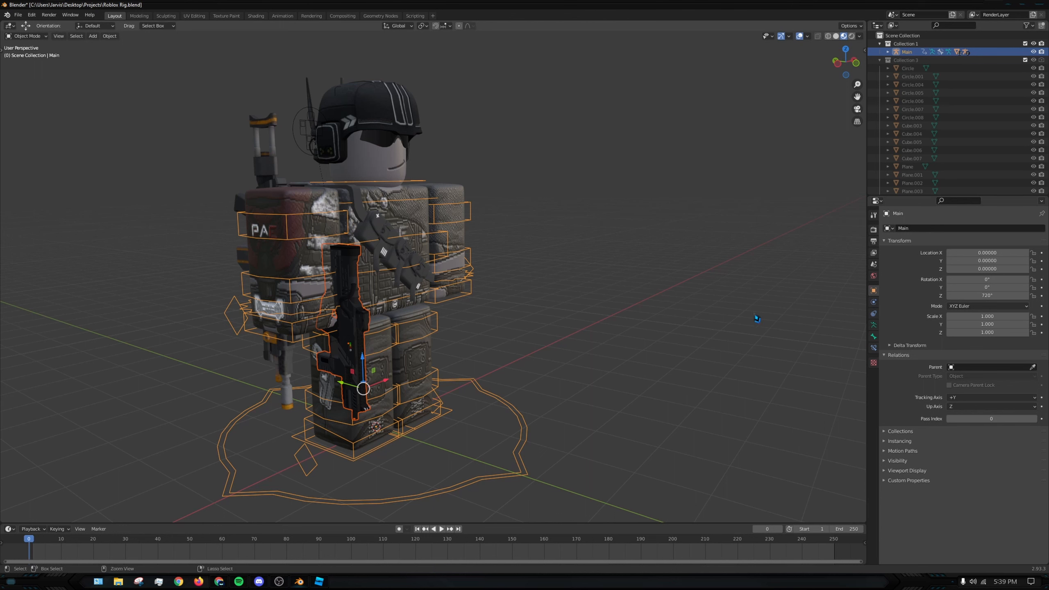
key(ctrl+p)
click(755, 314)
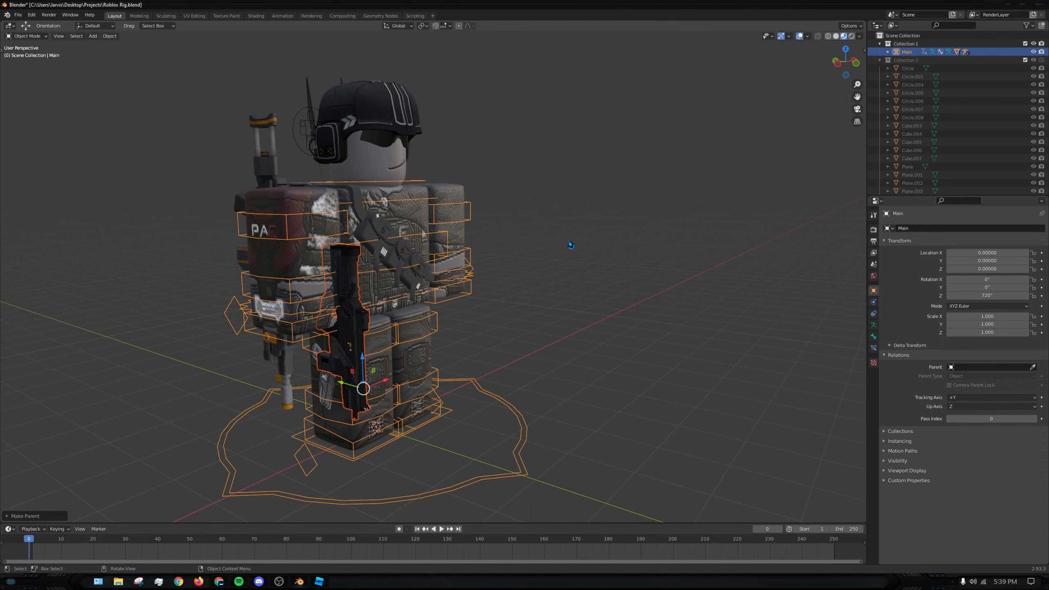
click(571, 246)
- Test whether the gun follows by freely rotating the R.UpperArm bone in Pose Mode, cancel the rotation and return to Object Mode
click(284, 222)
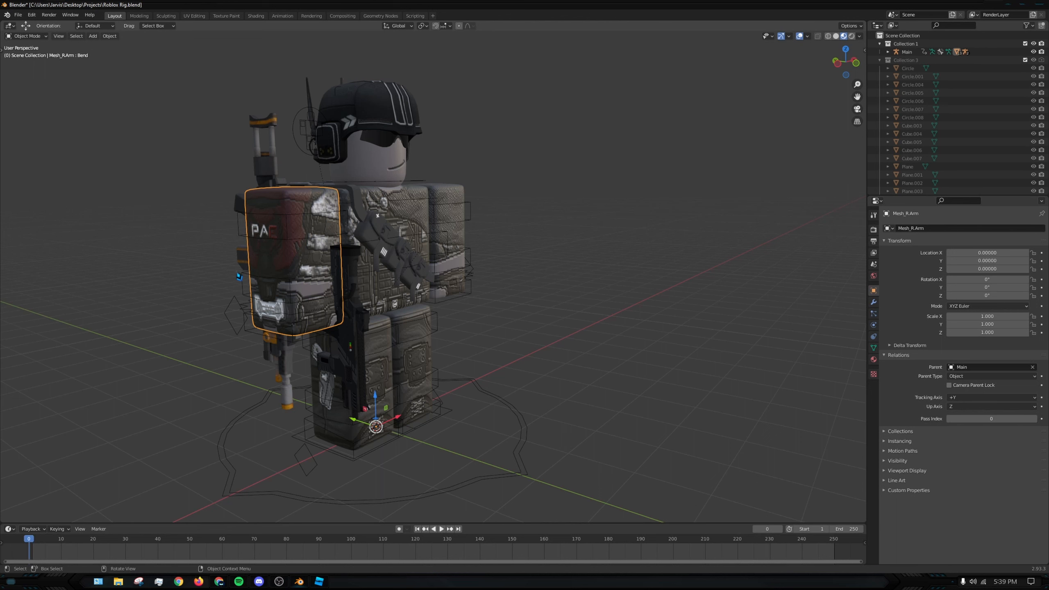
click(252, 301)
click(33, 37)
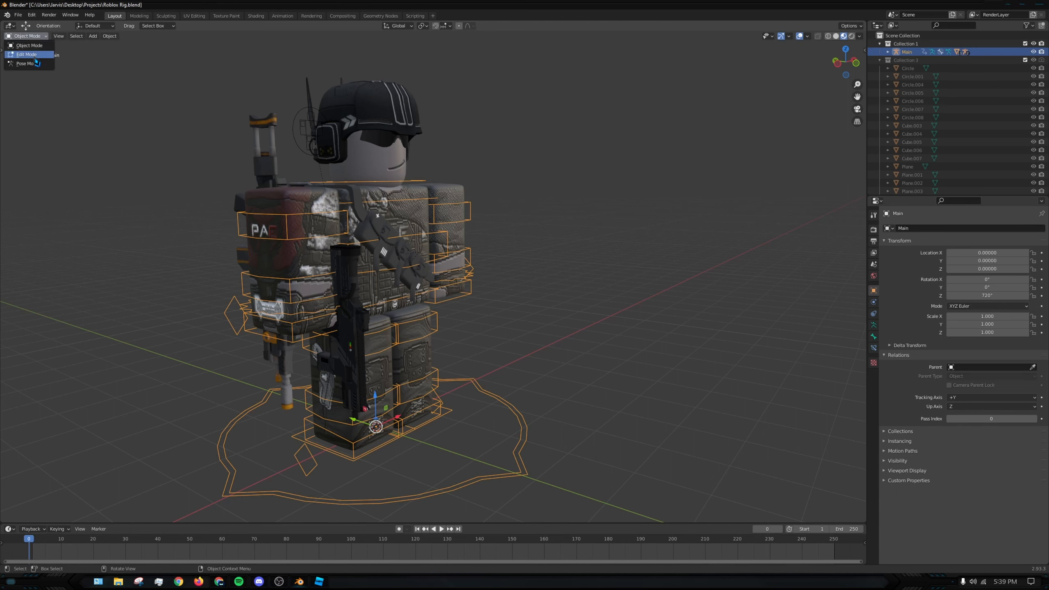
click(25, 65)
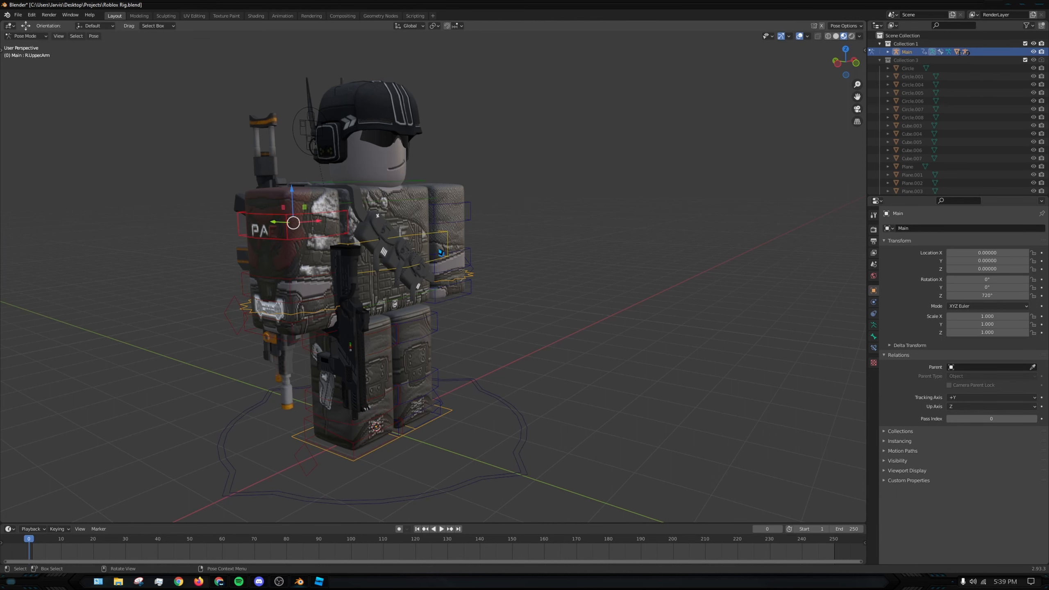
key(r)
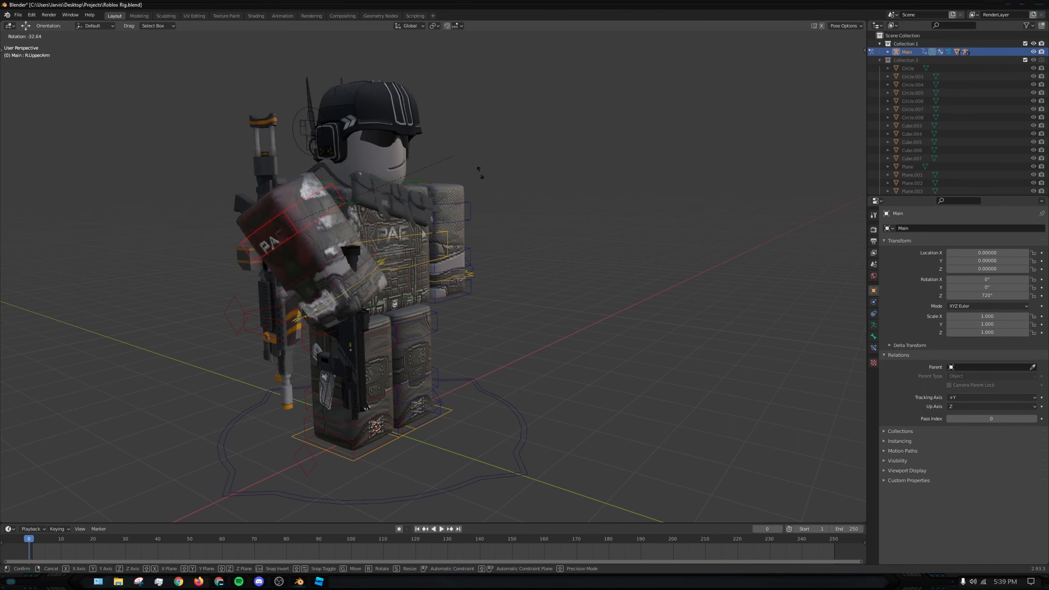
click(511, 252)
middle_drag(511, 253, 425, 255)
click(399, 231)
click(33, 39)
click(29, 45)
click(198, 149)
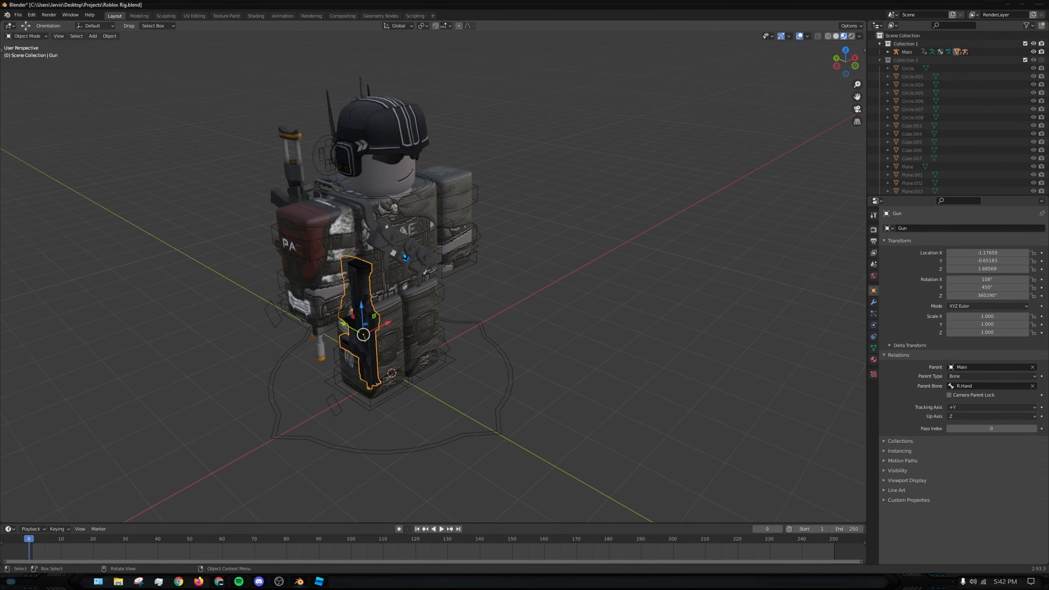
- Examine the gun and the accessories attached to the rig from several sides
click(406, 257)
middle_drag(407, 253, 444, 253)
shift+click(290, 251)
middle_drag(291, 253, 343, 257)
shift+click(283, 268)
middle_drag(552, 274, 493, 277)
click(599, 230)
middle_drag(600, 230, 534, 226)
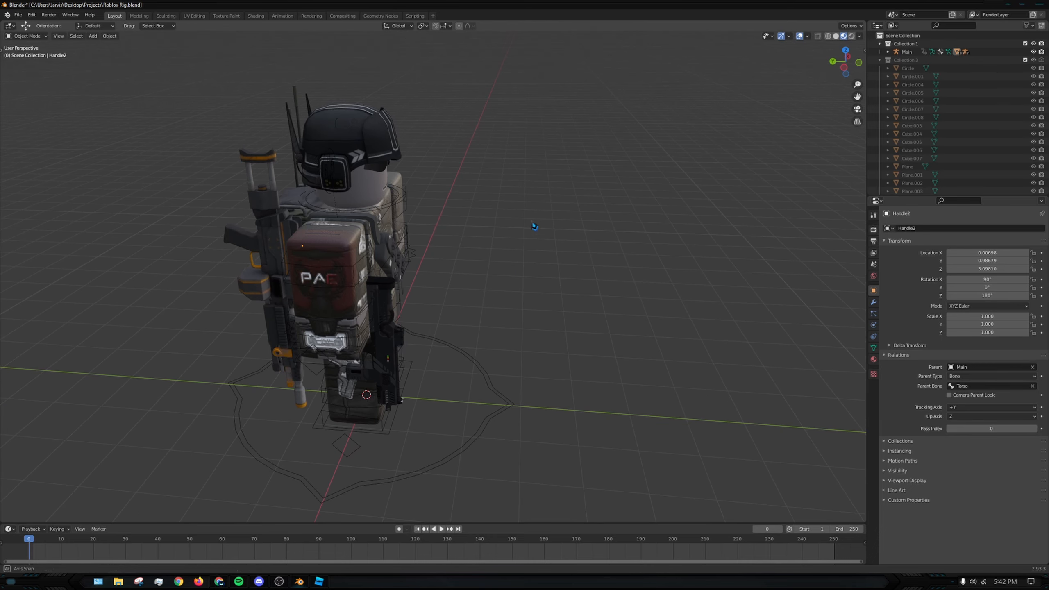
- Compare the parent object and parent bone settings of the rifle on the back and the hand gun
middle_drag(433, 242, 396, 239)
click(395, 239)
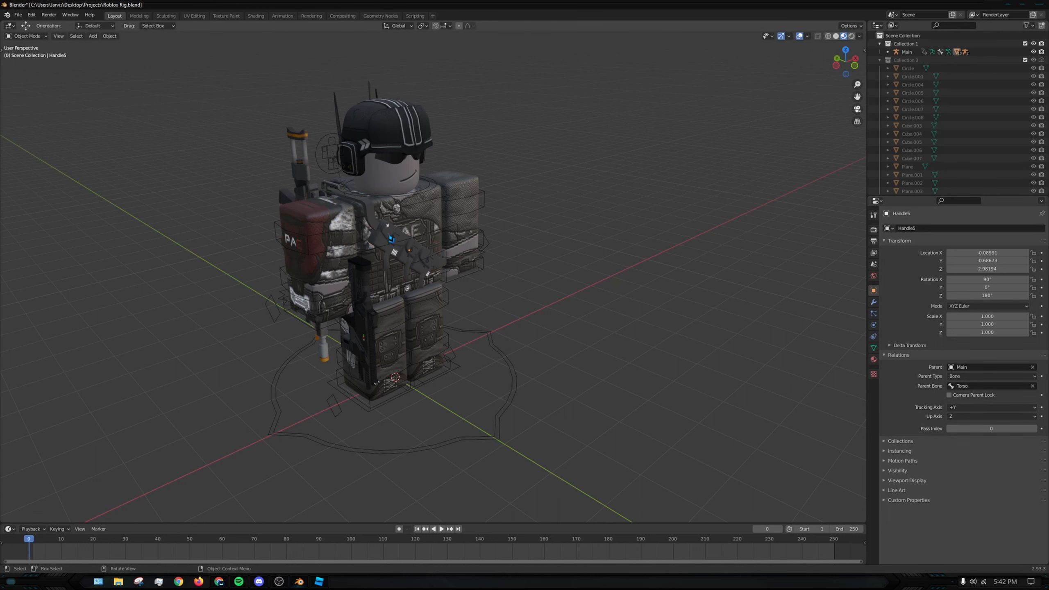
click(421, 204)
middle_drag(382, 238, 475, 242)
click(308, 283)
middle_drag(308, 282, 342, 276)
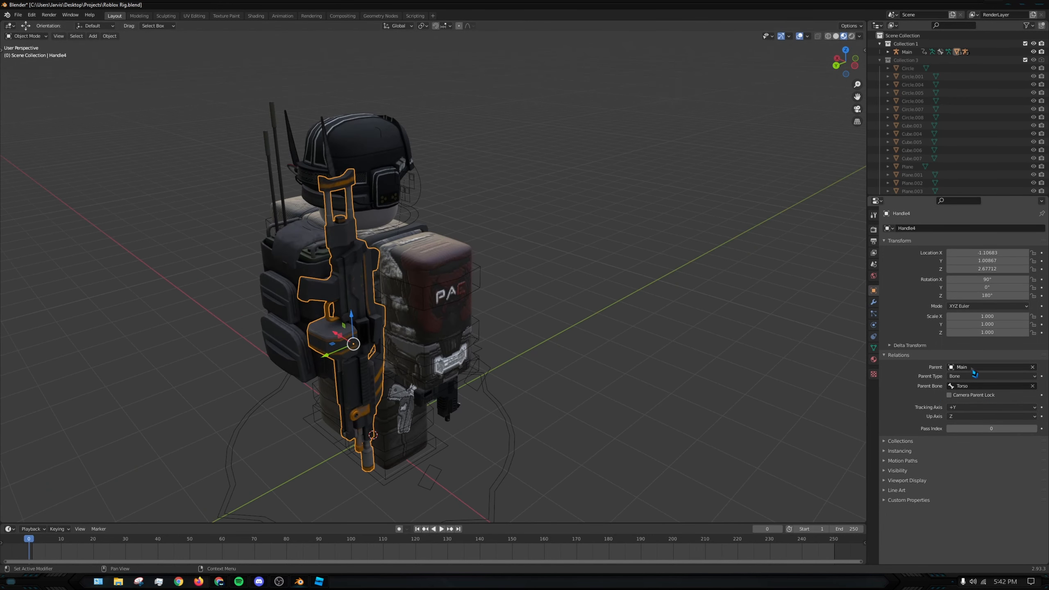
middle_drag(432, 325, 331, 322)
click(359, 295)
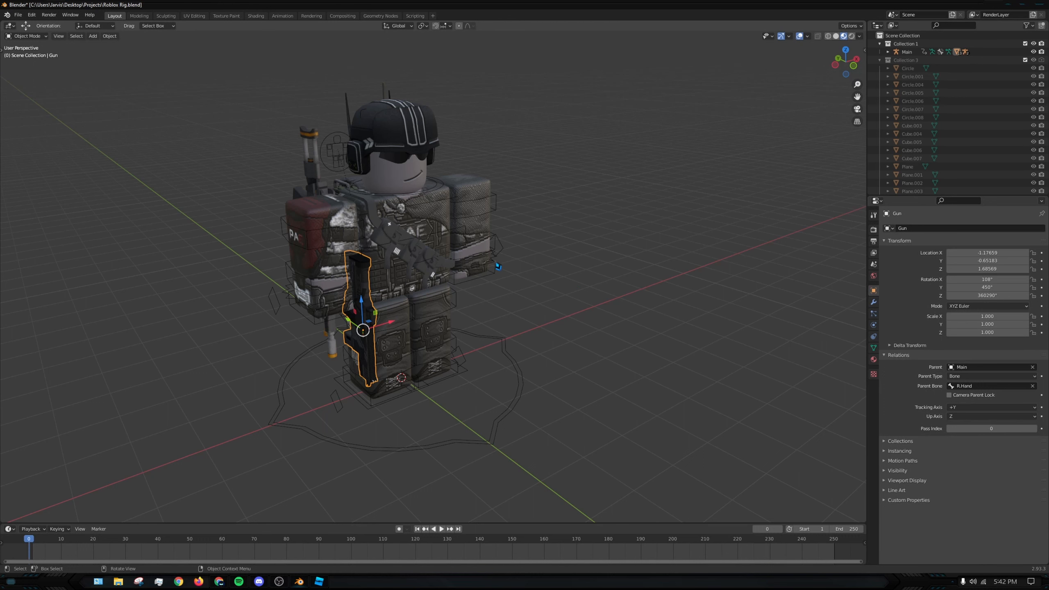
- Select the Main rig, switch it to Pose Mode and show the viewport tools
middle_drag(498, 266, 556, 268)
click(472, 282)
click(325, 265)
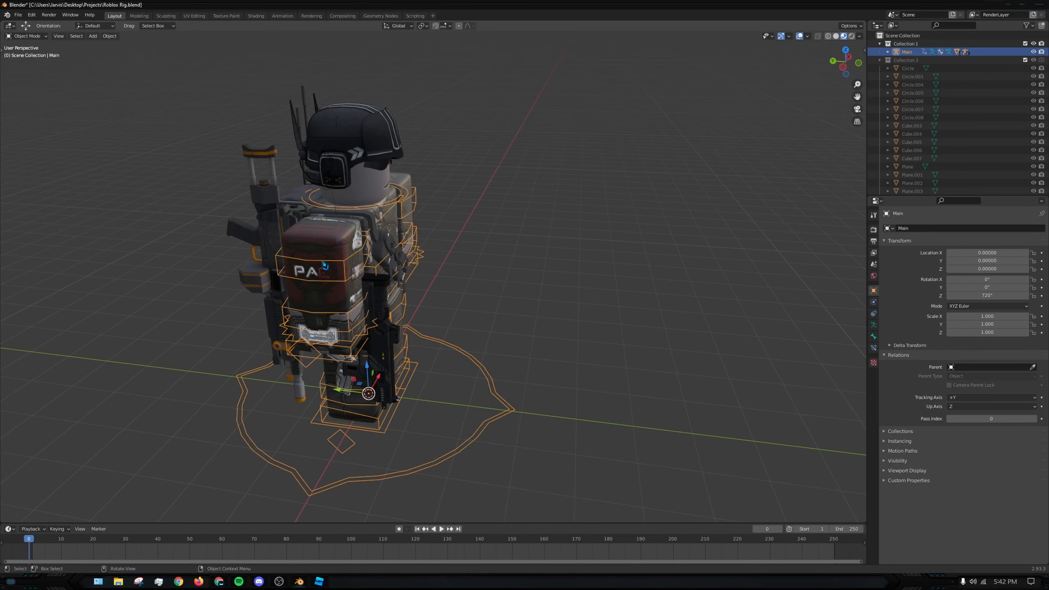
click(20, 37)
click(29, 63)
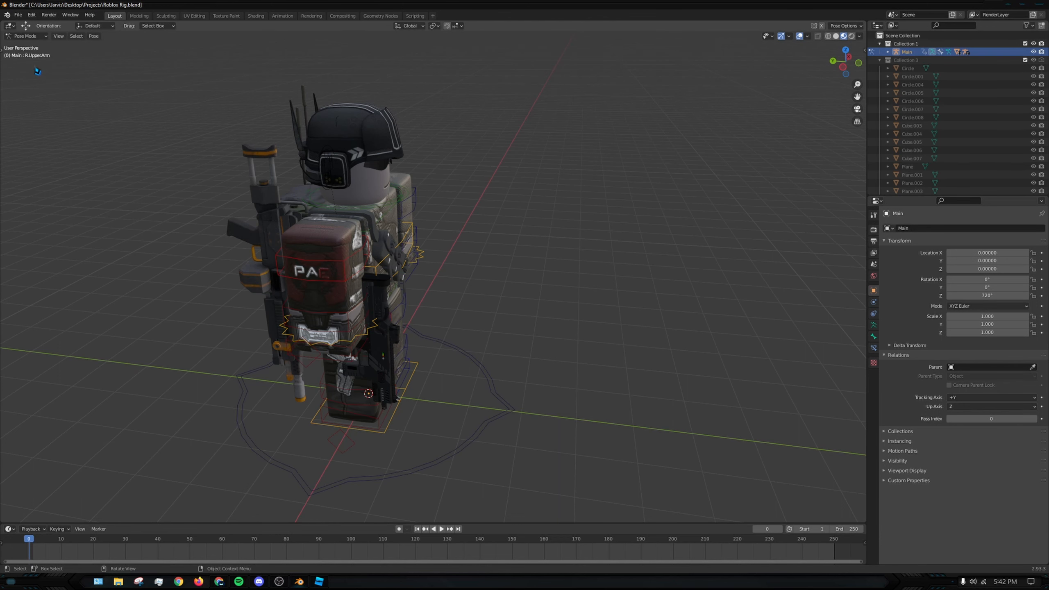
middle_drag(453, 284, 457, 289)
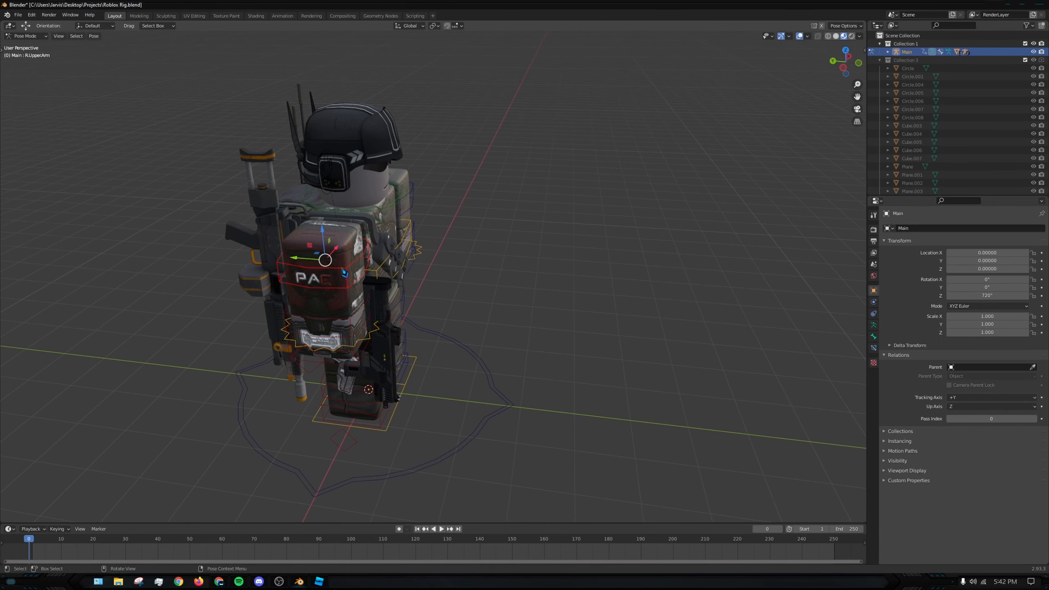
key(t)
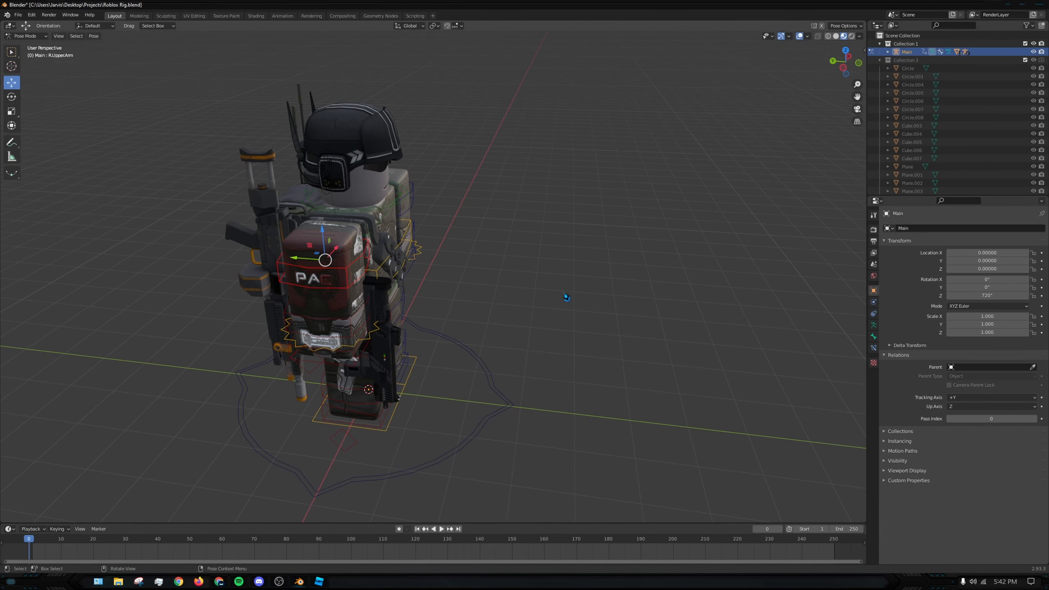
- Raise the R.UpperArm bone by rotating it about -89° around global X, and lower it again by about 16° on the same axis
middle_drag(377, 263, 406, 262)
middle_drag(548, 282, 532, 279)
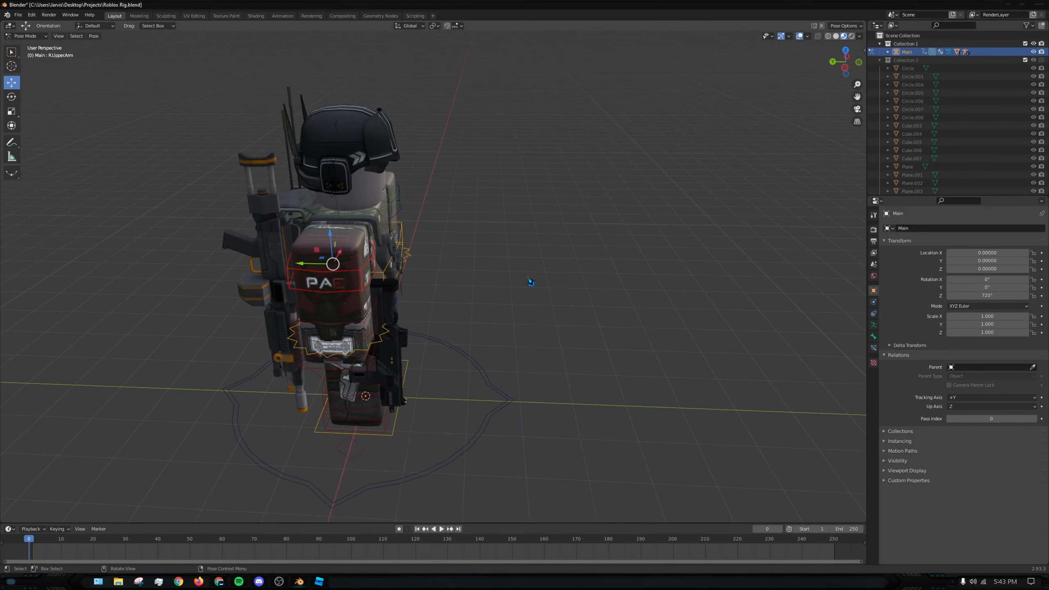
key(r)
key(x)
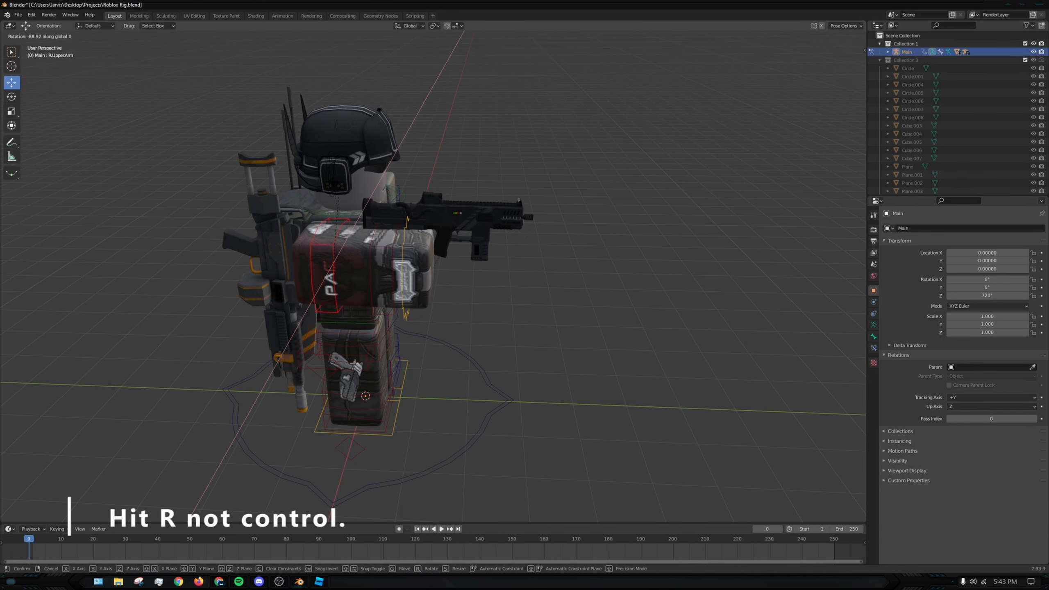
click(533, 214)
middle_drag(534, 215, 464, 204)
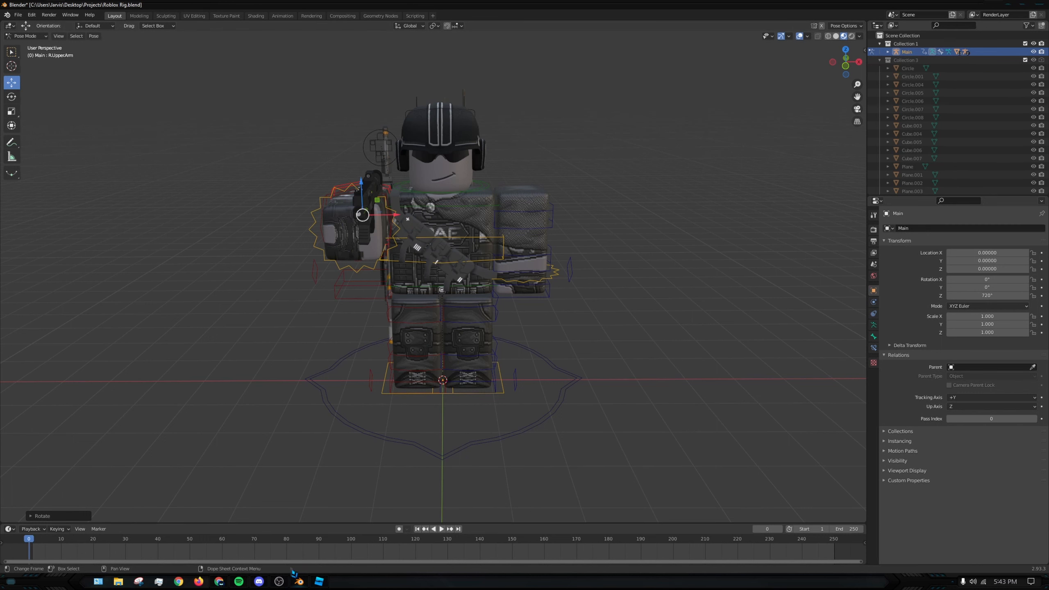
middle_drag(516, 289, 481, 319)
key(r)
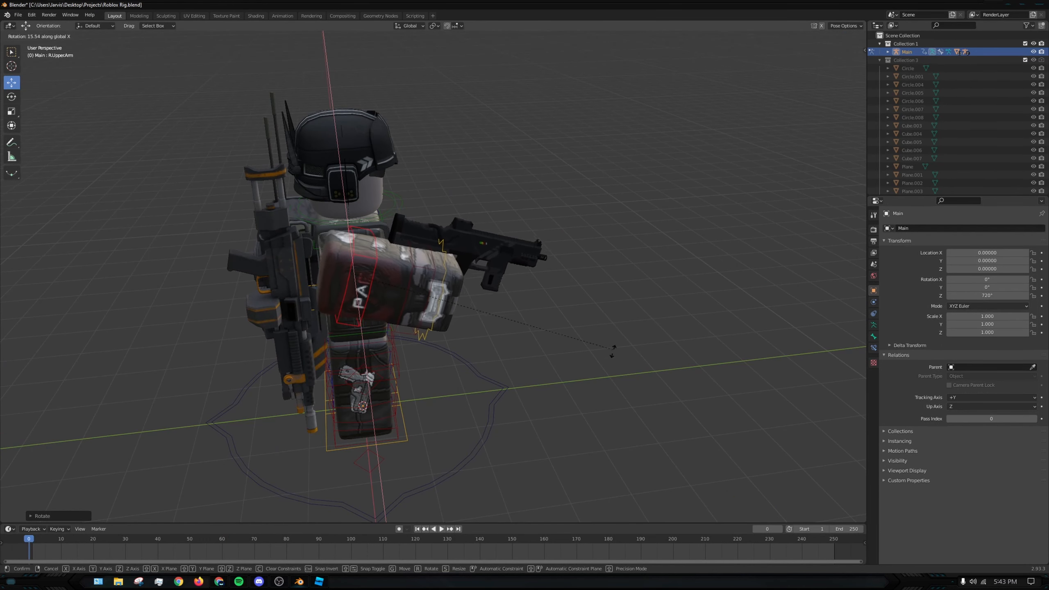
click(612, 371)
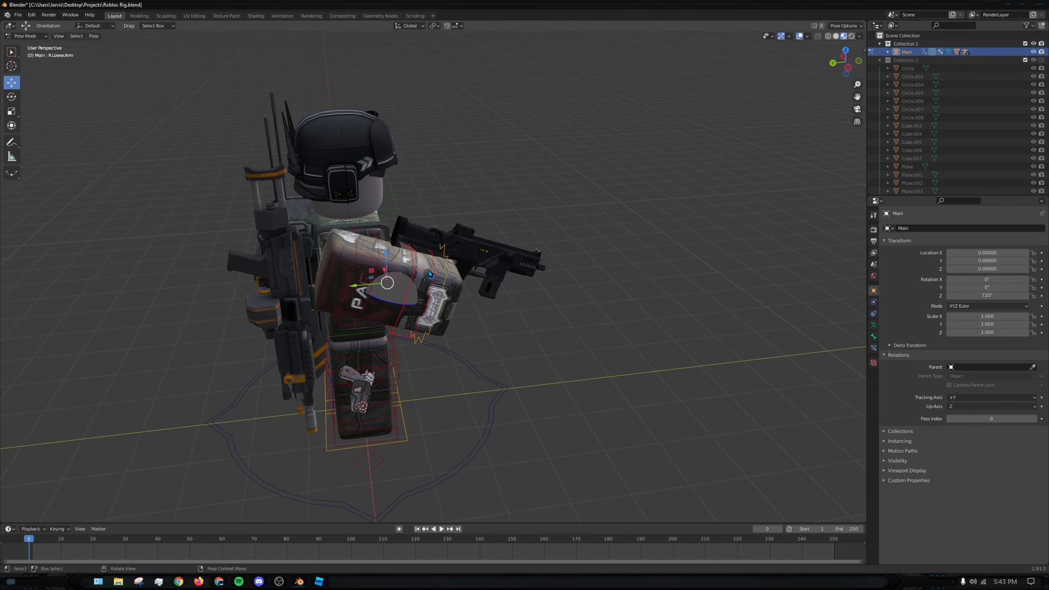
- Bend the R.LowerArm bone upward with a free rotation to level the gun, and try a free rotation of the R.Hand bone
key(r)
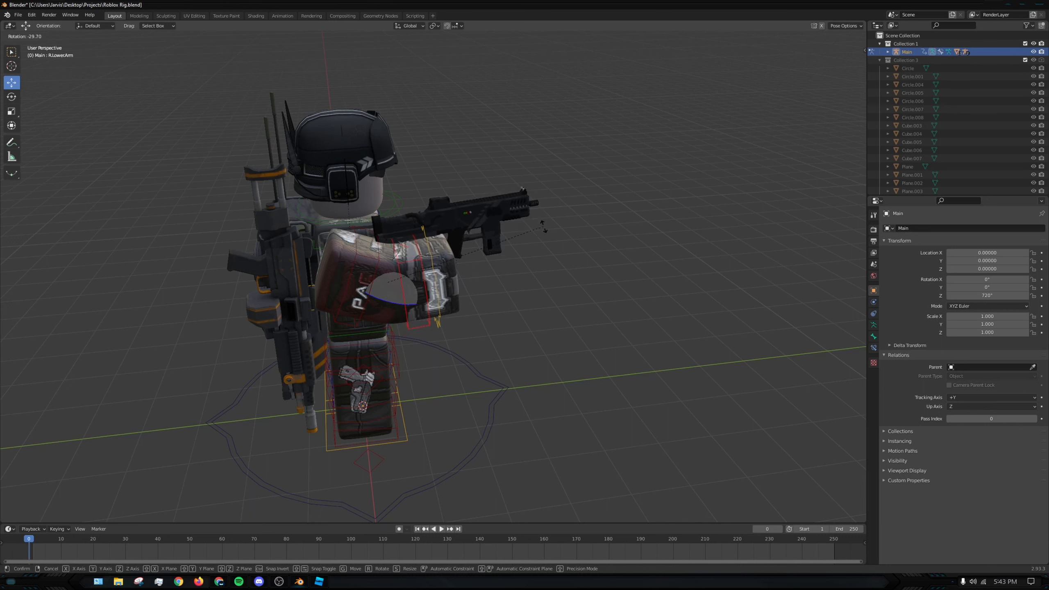
click(494, 258)
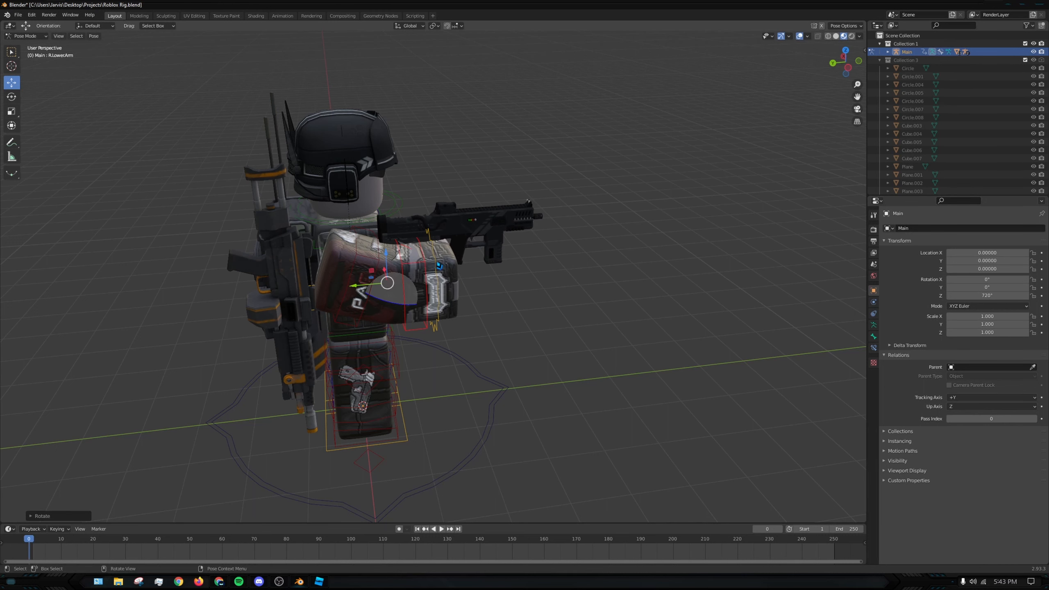
click(436, 285)
middle_drag(496, 278, 475, 287)
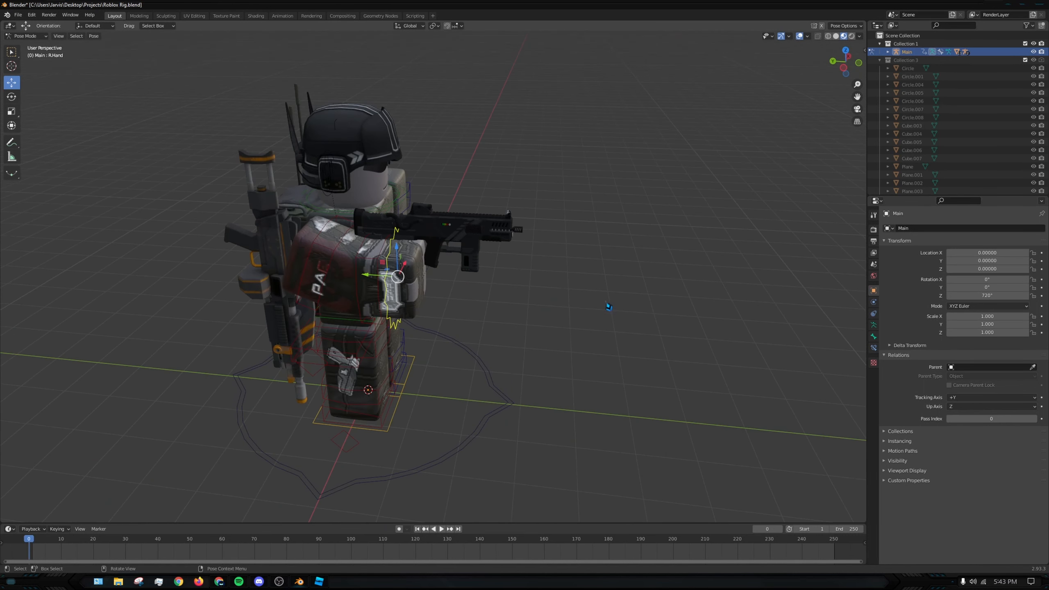
key(r)
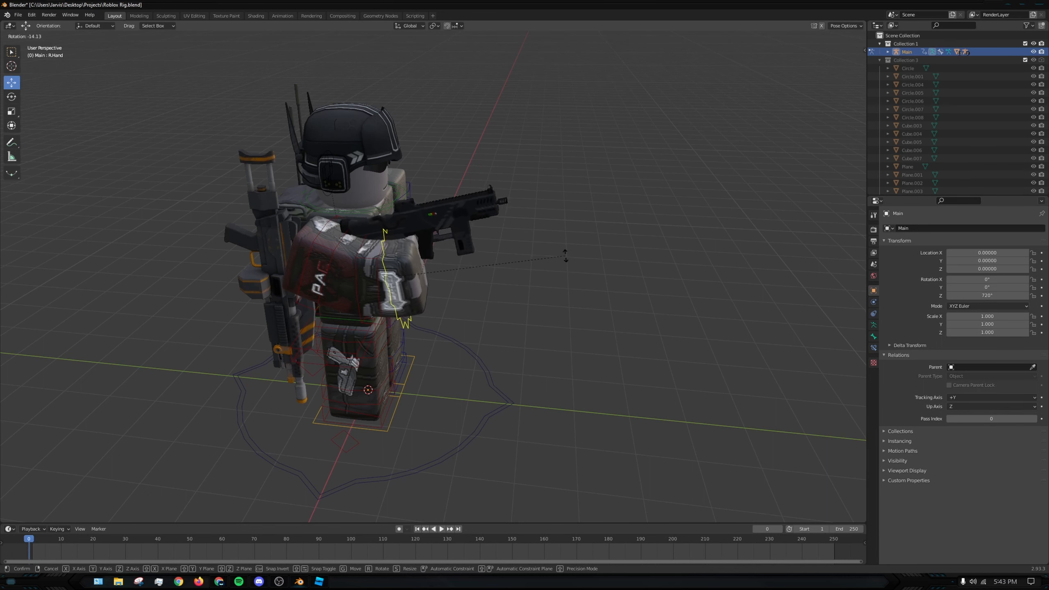
click(557, 286)
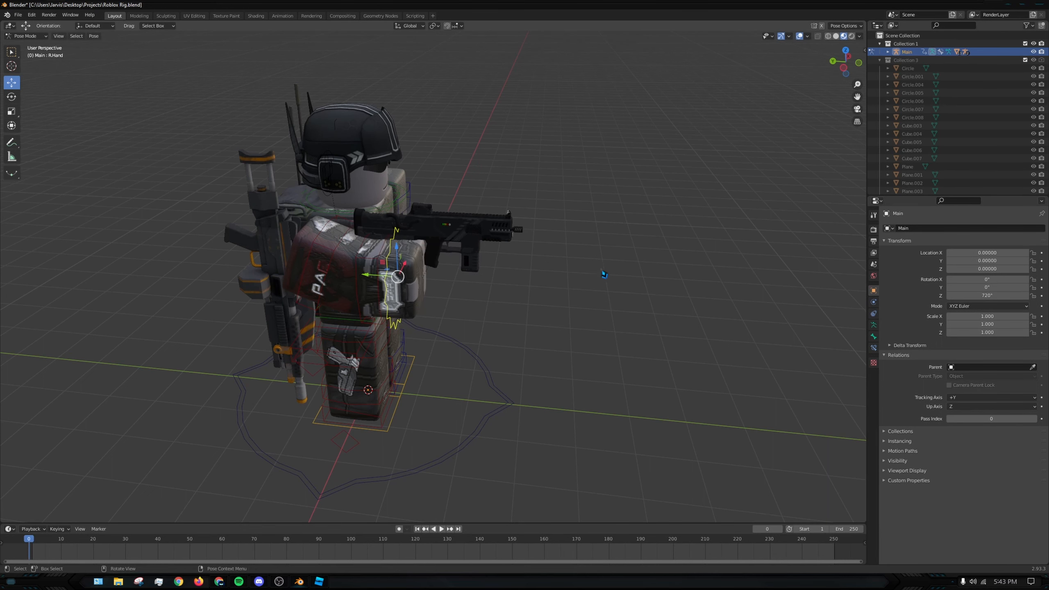
middle_drag(556, 286, 549, 263)
middle_drag(585, 299, 427, 368)
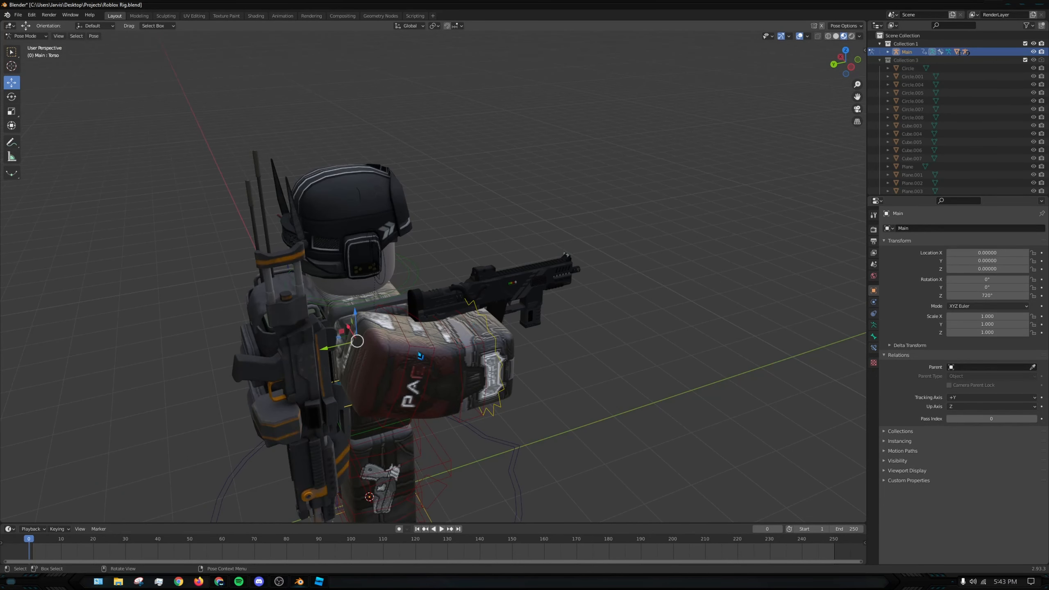
key(r)
key(x)
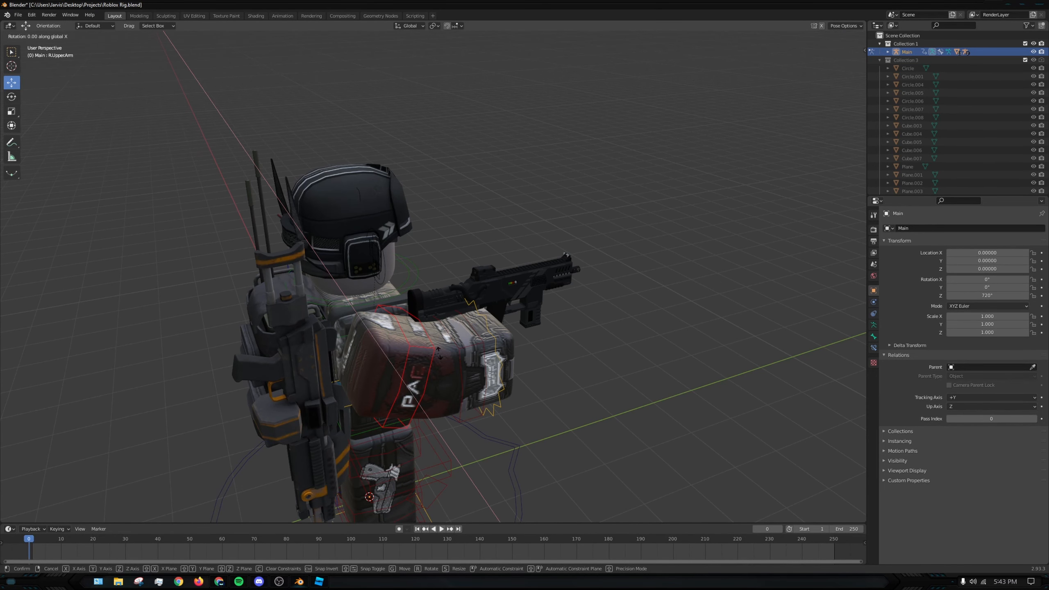
click(475, 358)
key(ctrl+z)
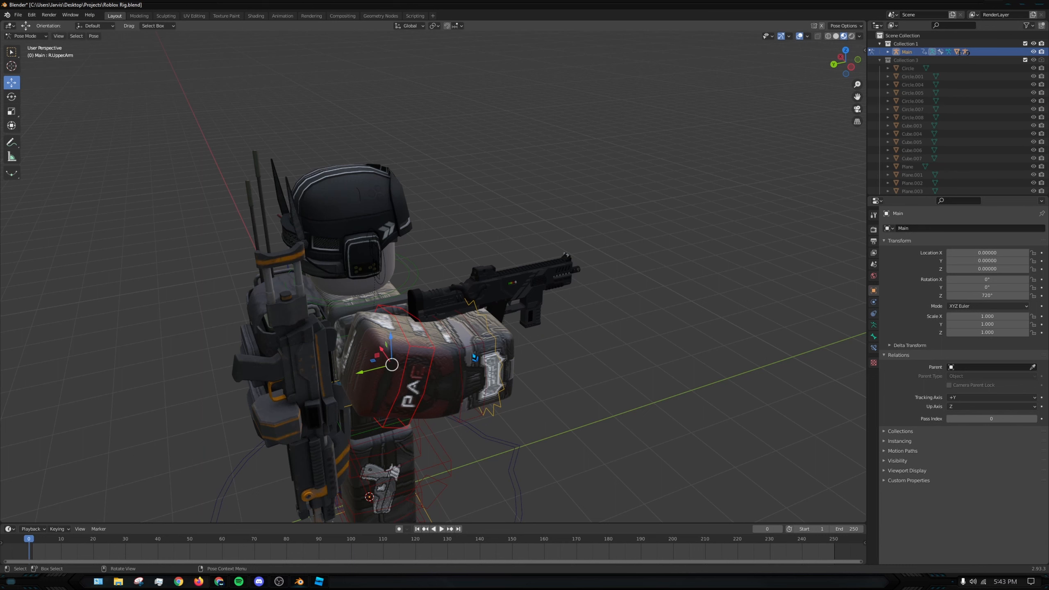
- Swing the raised right arm inward by rotating the R.UpperArm bone about 37° around global Z
key(r)
key(z)
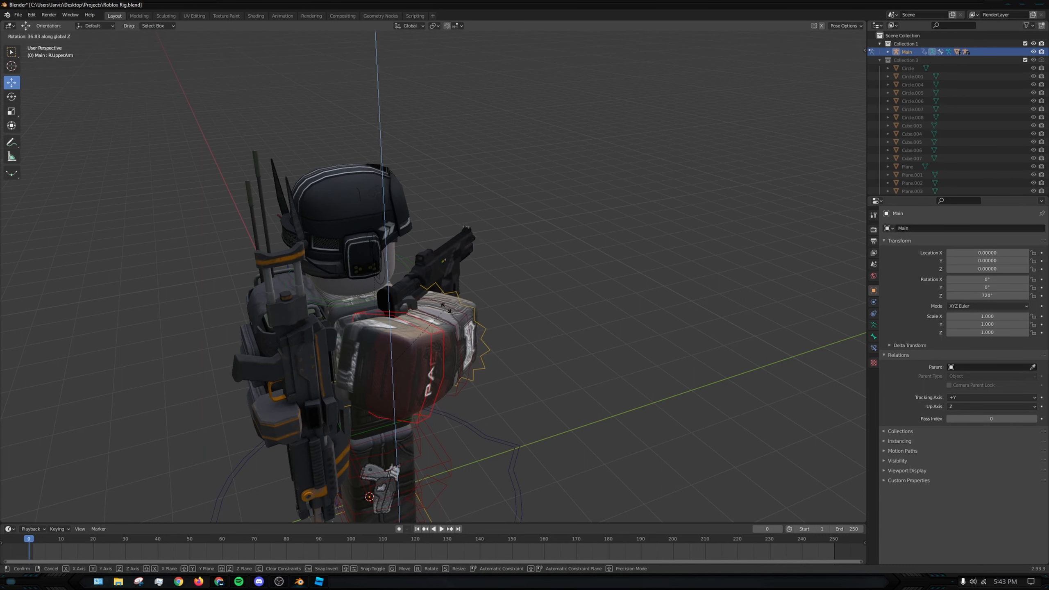
click(460, 312)
- Try rotating the R.UpperArm bone around global Y and undo the rotation
middle_drag(459, 313, 500, 311)
key(r)
key(y)
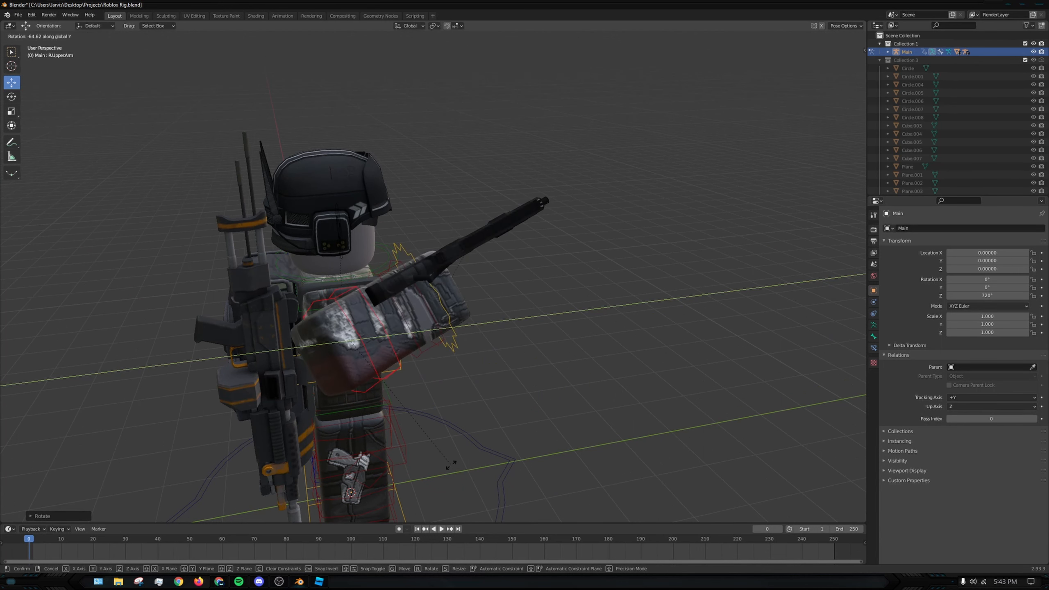
click(372, 173)
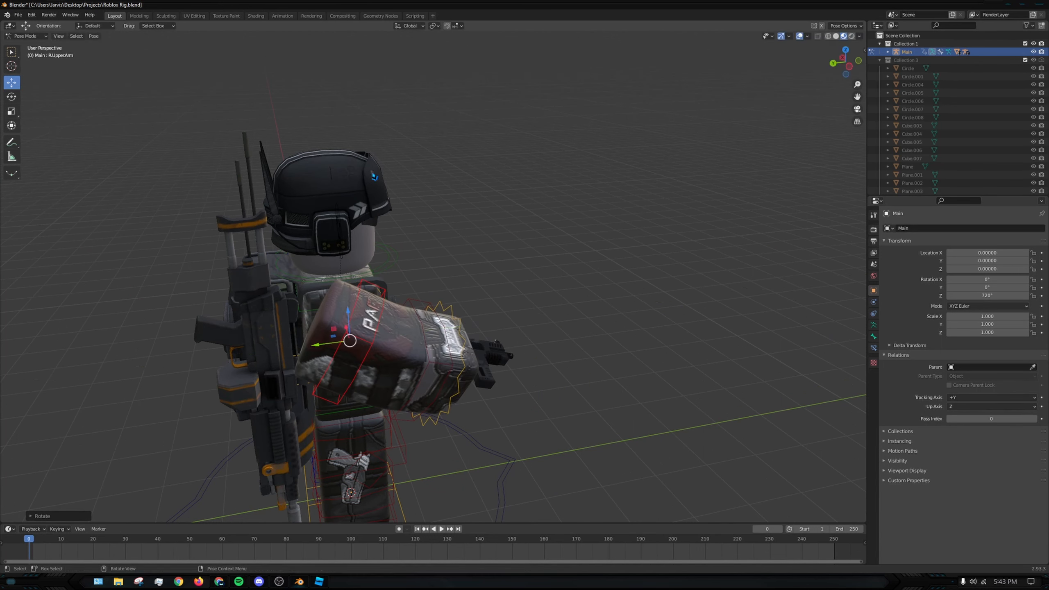
key(ctrl+z)
- Tilt the R.UpperArm bone slightly upward by rotating it about -3° around global X
middle_drag(501, 182, 569, 234)
key(r)
key(x)
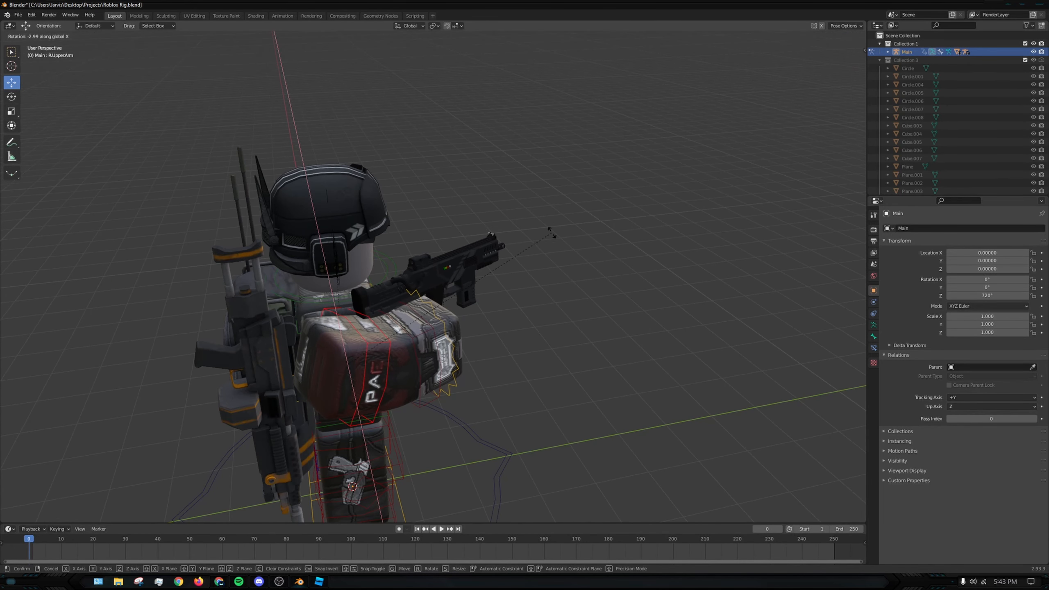
click(552, 233)
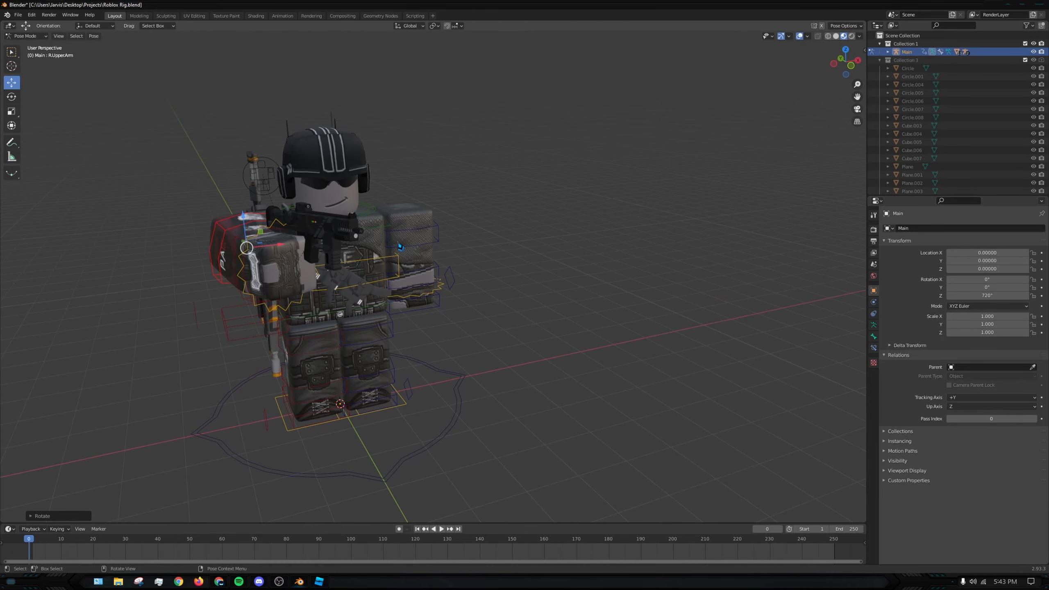
- Select all bones of the rig and reset their transforms to the rest pose
click(462, 242)
middle_drag(462, 242, 257, 288)
scroll(403, 300, up, 1)
key(ctrl+z)
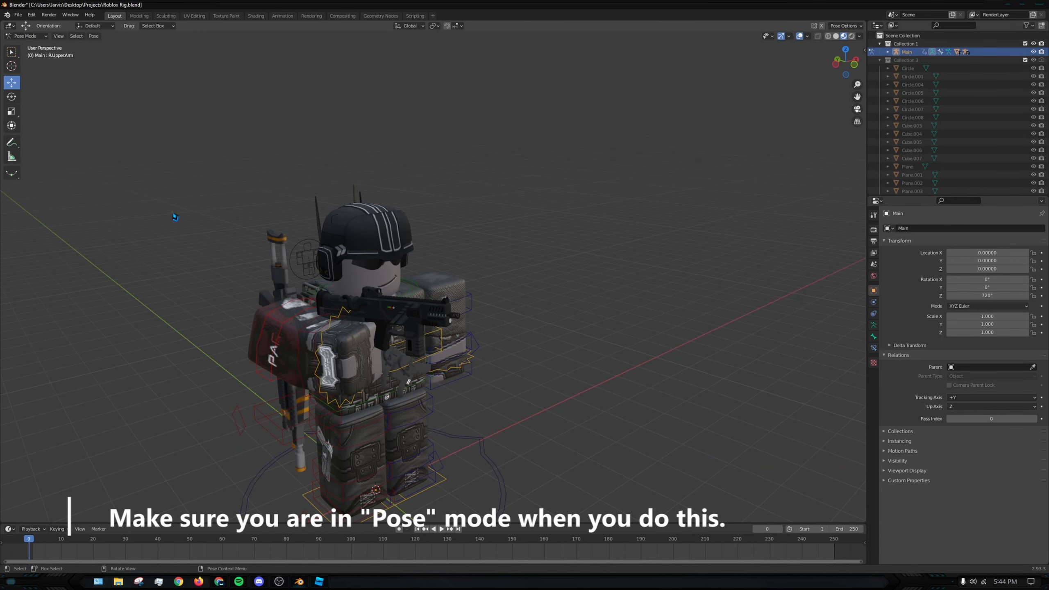
key(a)
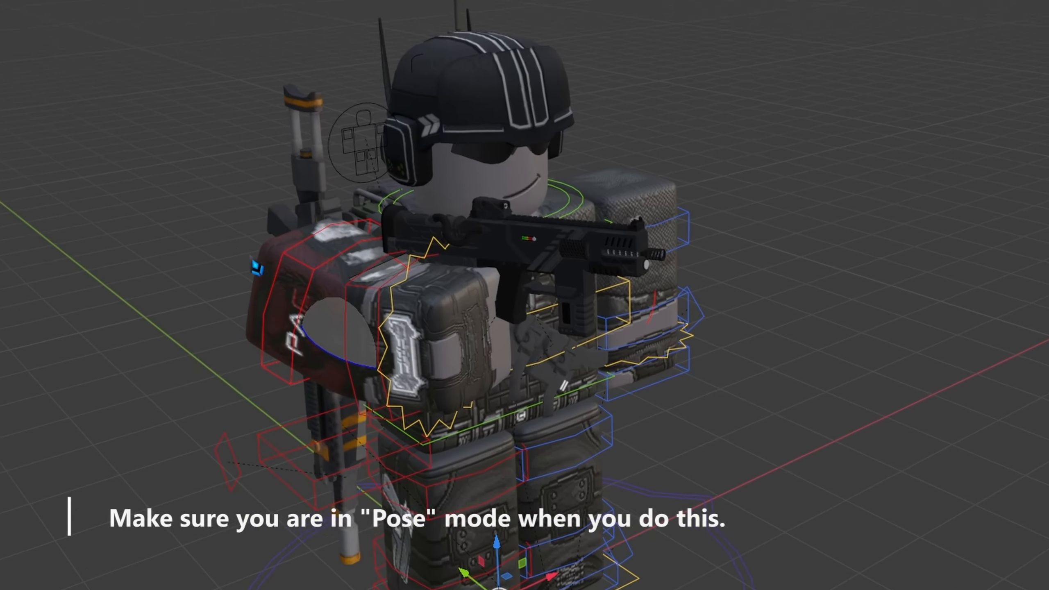
right_click(272, 307)
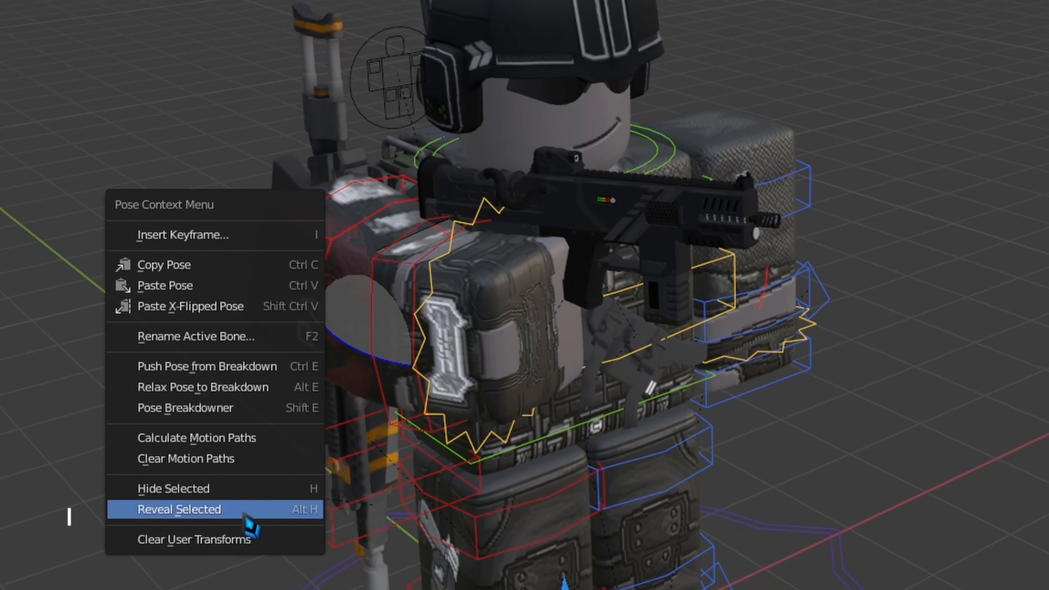
click(231, 539)
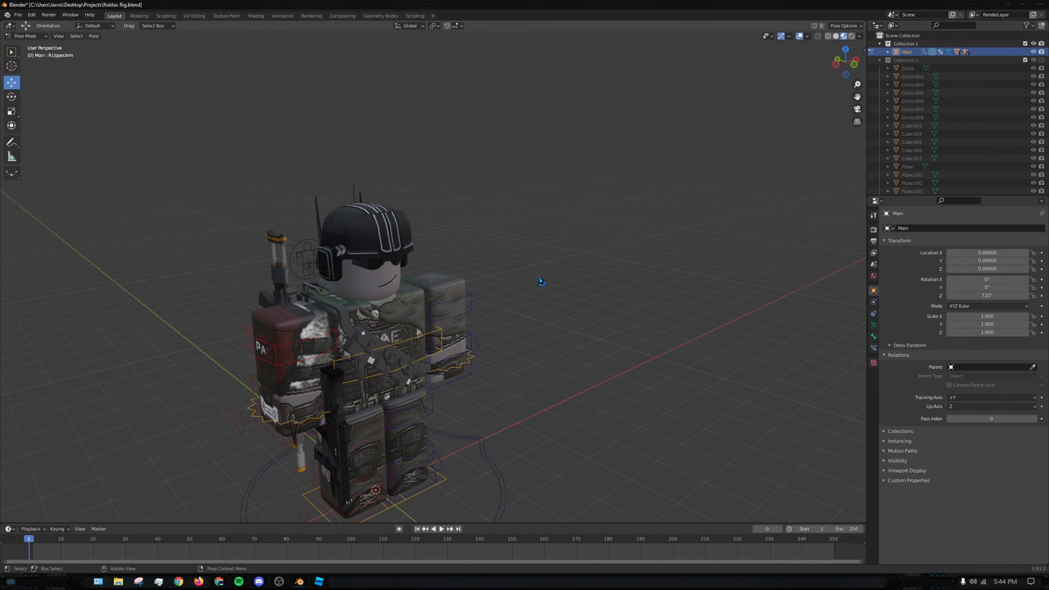
- Try rotating the UpperTorso bone around global Z and undo the rotation
shift+middle_drag(517, 296, 505, 260)
click(388, 307)
click(388, 265)
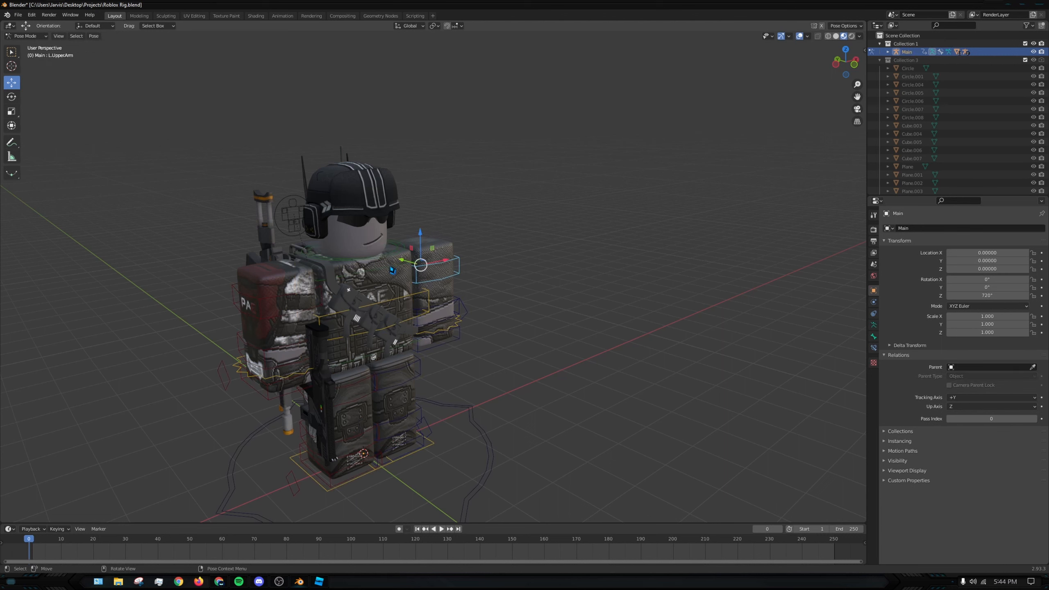
click(390, 268)
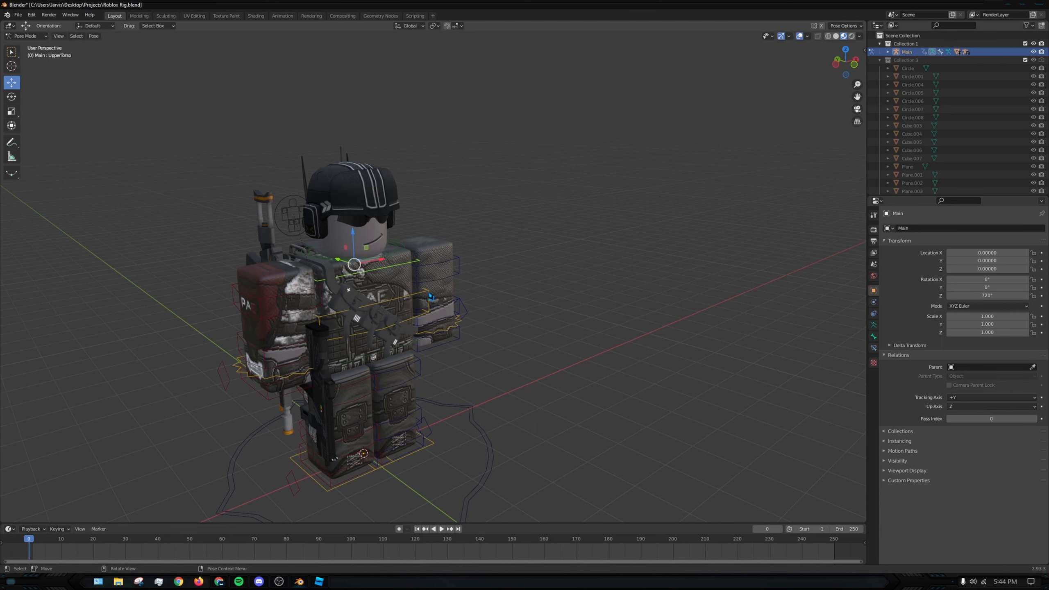
key(r)
key(z)
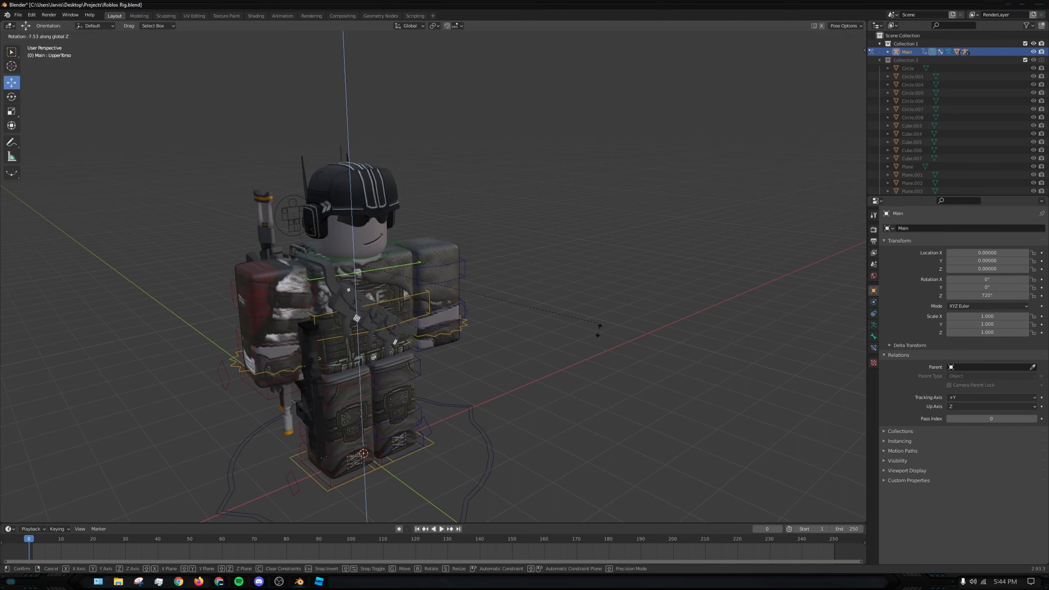
click(566, 384)
key(ctrl+z)
- Turn the rig's body by rotating the Torso bone about -43° around global Z
click(394, 305)
click(386, 303)
key(r)
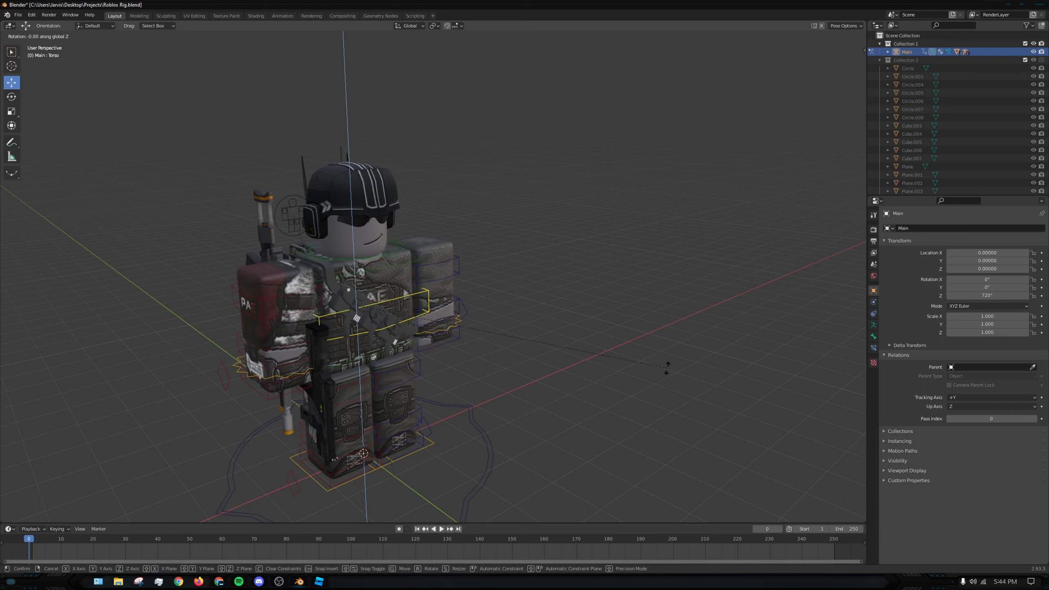
key(z)
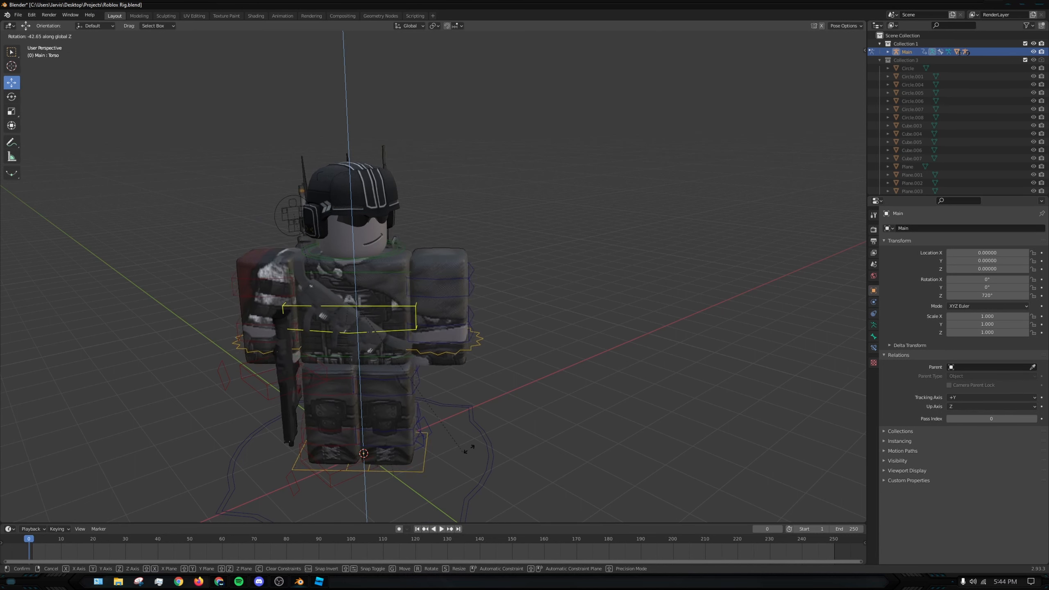
click(435, 426)
middle_drag(521, 407, 565, 383)
click(564, 383)
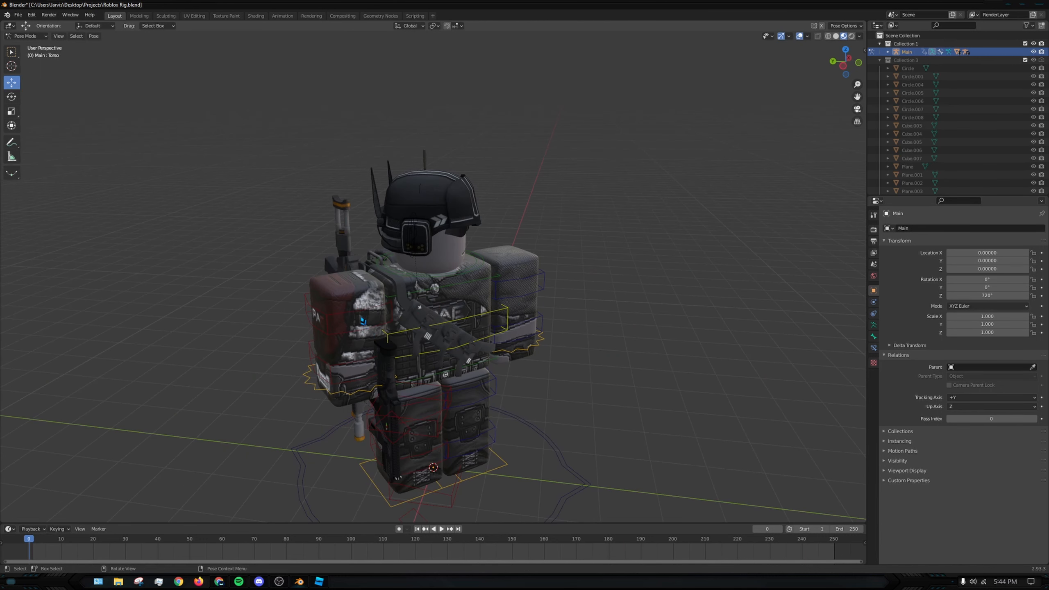
middle_drag(679, 363, 531, 273)
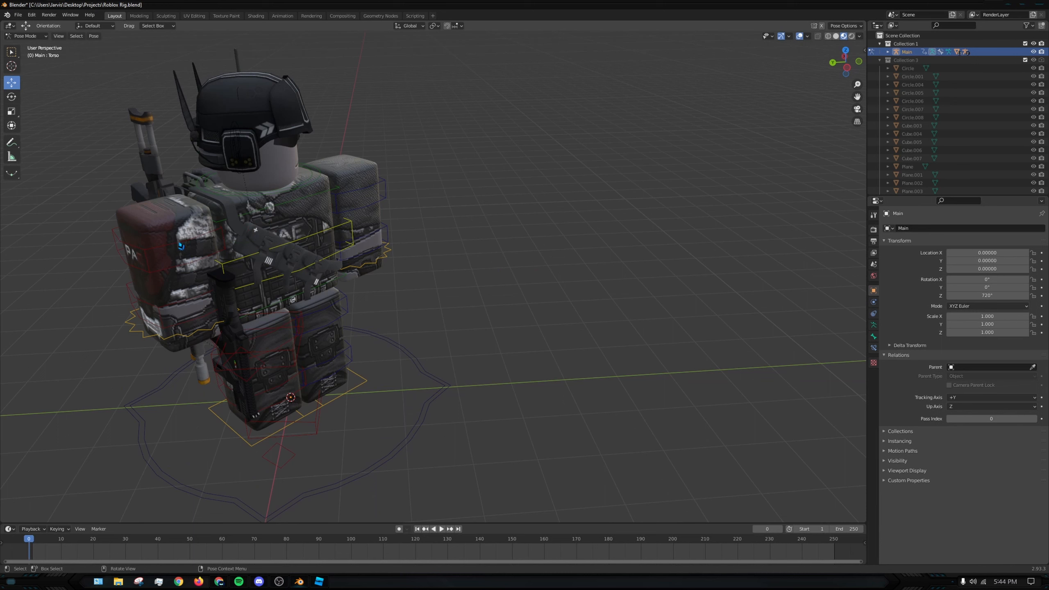
- Try rotating the R.UpperArm bone forward from its rest pose, with both free and trackball rotation
click(180, 246)
key(r)
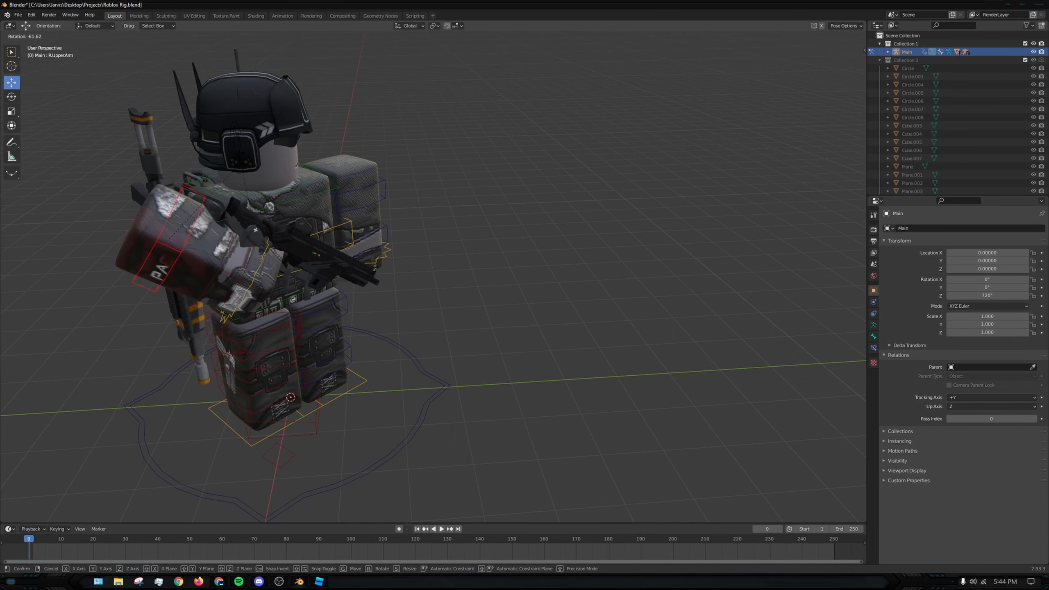
click(248, 159)
key(ctrl+z)
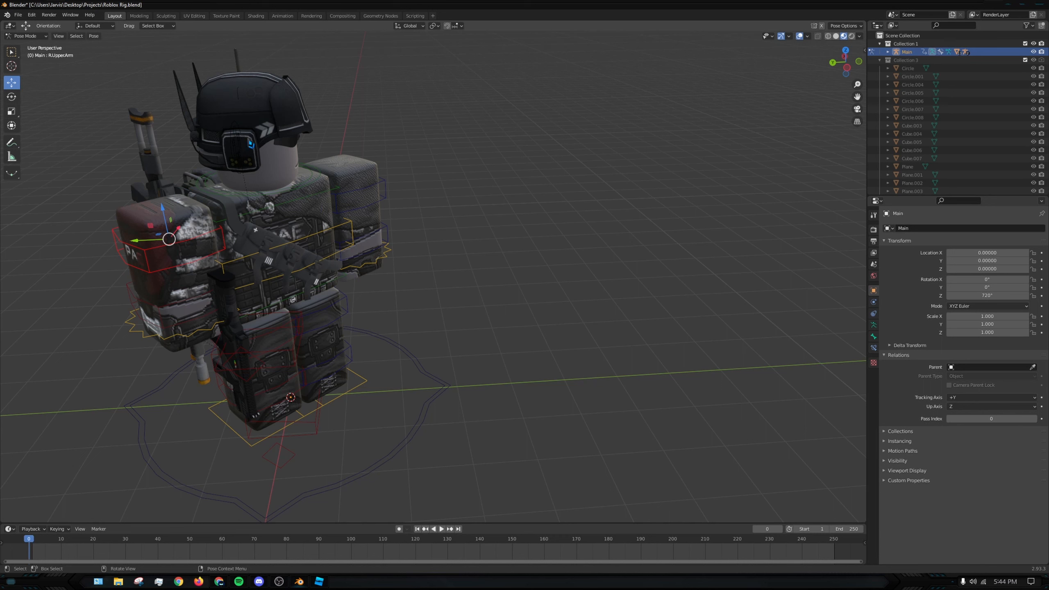
key(r)
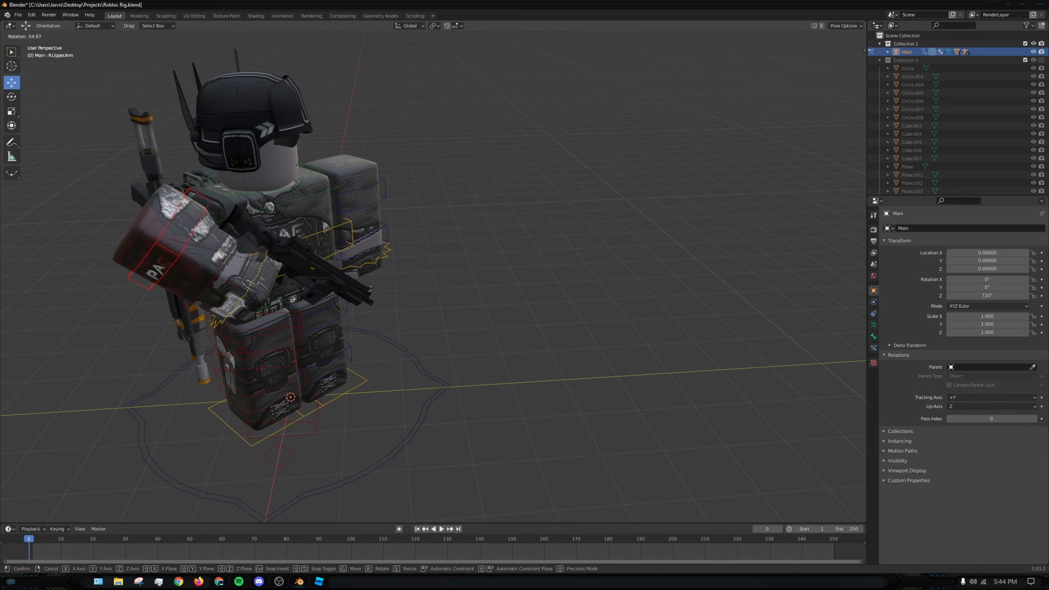
key(r)
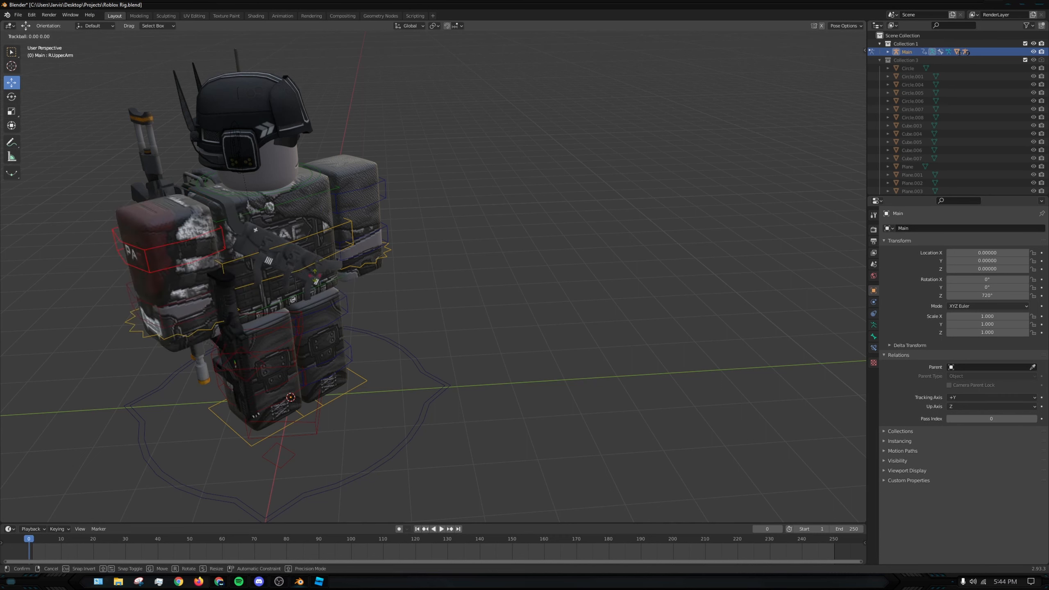
click(286, 240)
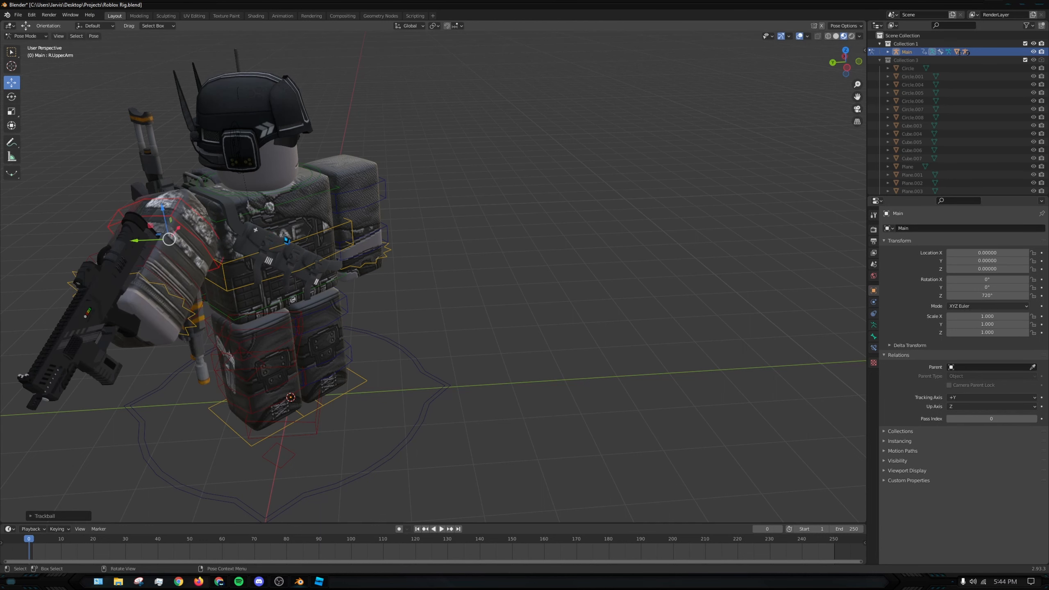
- Raise the R.UpperArm bone to horizontal by rotating it about -96°, so the gun points forward
middle_drag(286, 240, 538, 297)
key(r)
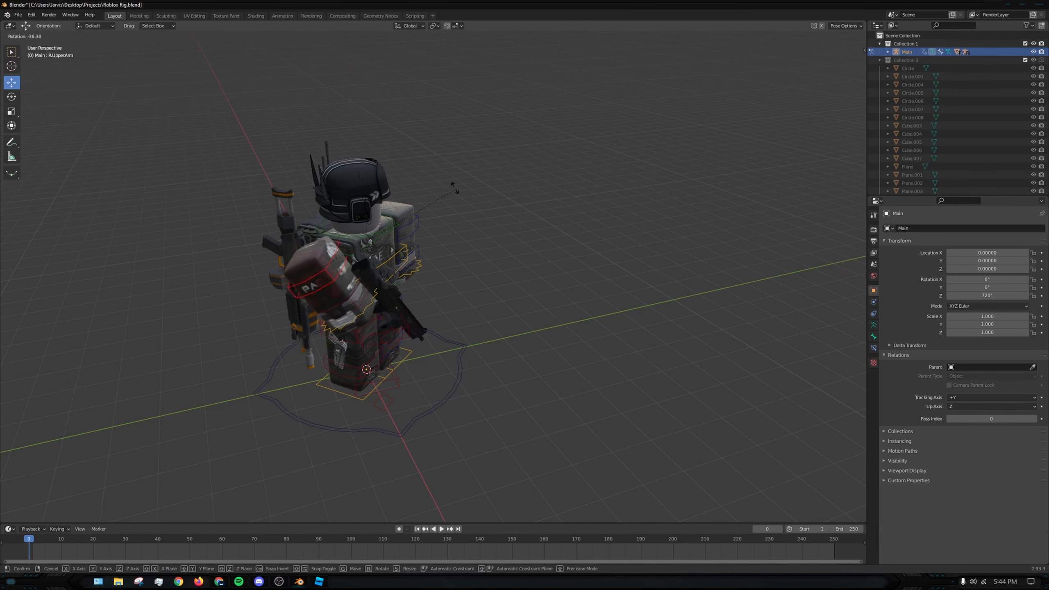
click(317, 156)
middle_drag(317, 156, 351, 252)
key(r)
key(x)
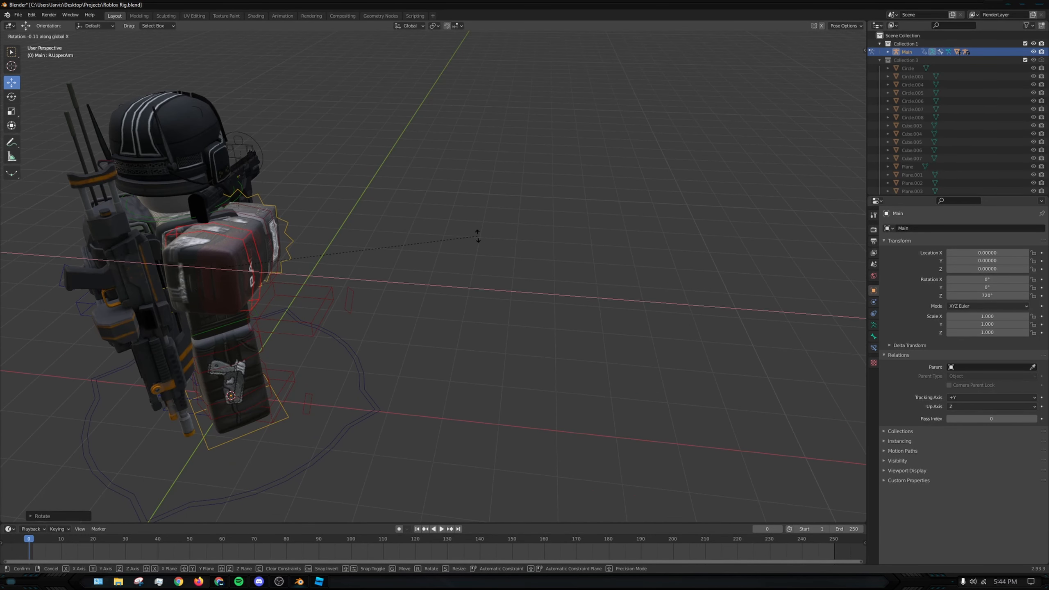
right_click(478, 236)
- Turn the R.UpperArm bone slightly around the global Z axis to swing the raised arm
middle_drag(478, 236, 510, 234)
key(z)
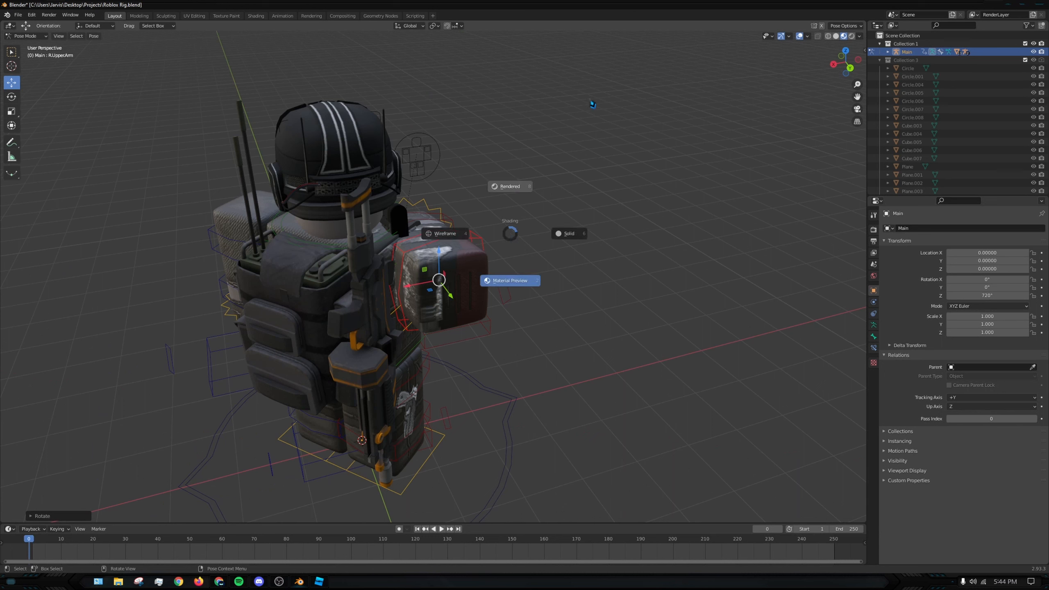
click(529, 230)
key(r)
key(z)
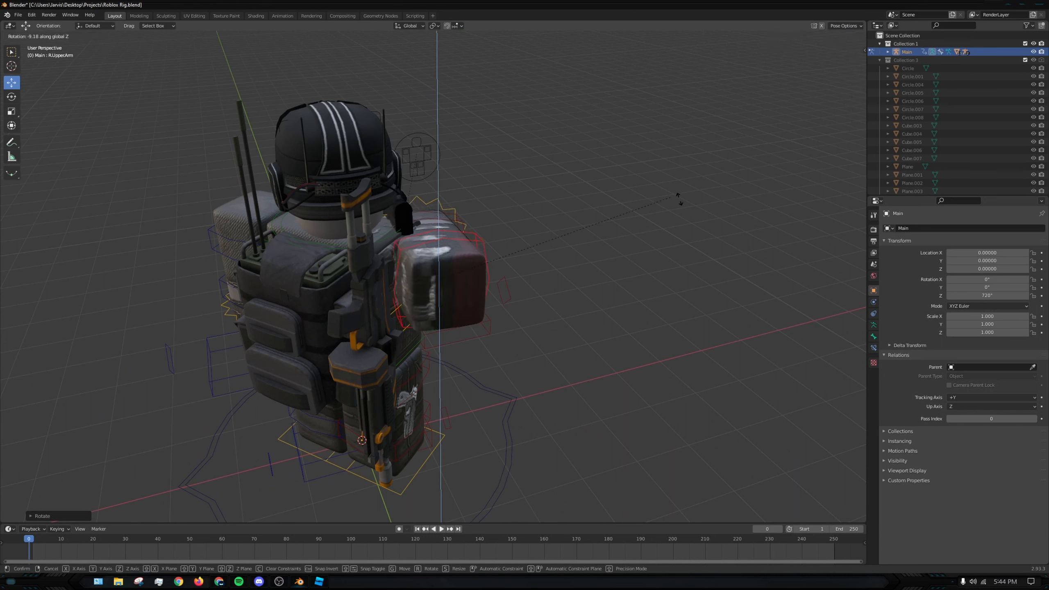
click(433, 286)
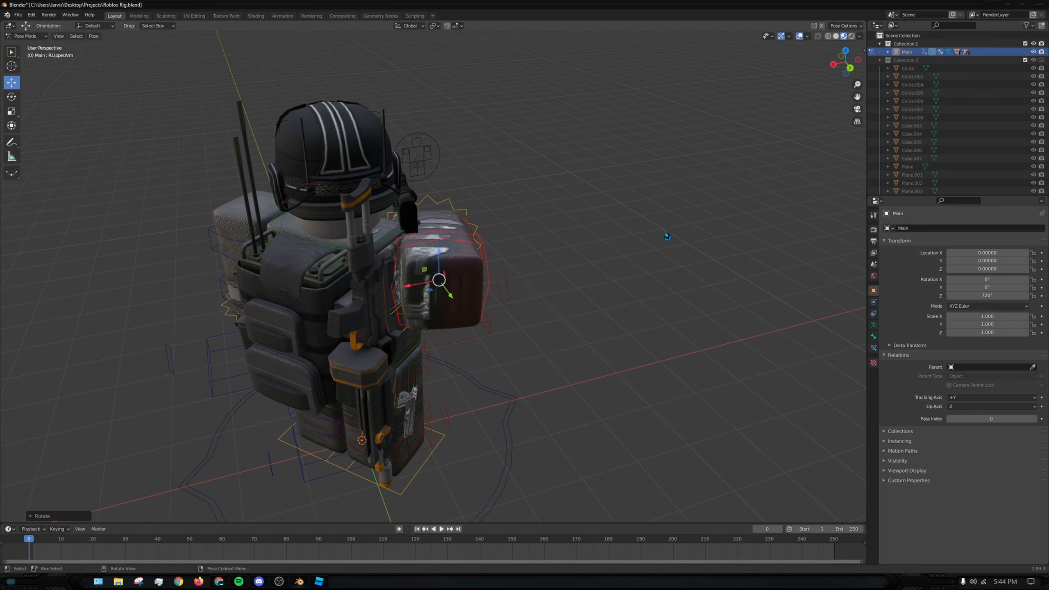
- Move the R.UpperArm bone slightly to fit the raised arm against the shoulder
middle_drag(433, 286, 516, 220)
shift+middle_drag(429, 194, 533, 349)
scroll(534, 349, up, 4)
shift+middle_drag(370, 276, 325, 300)
drag(50, 373, 89, 362)
scroll(370, 315, down, 2)
middle_drag(370, 315, 345, 295)
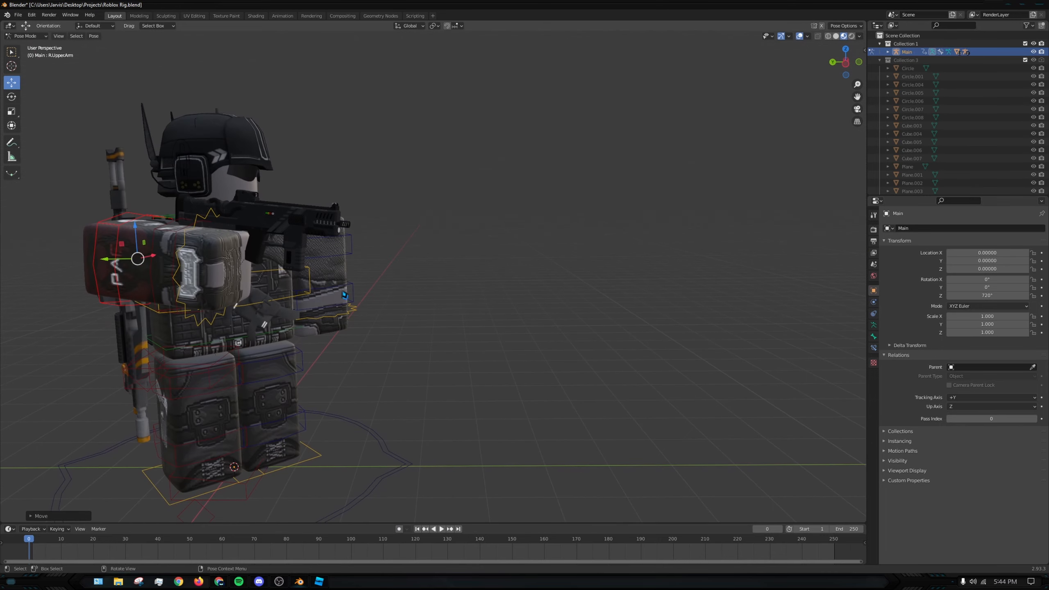
middle_drag(467, 300, 411, 311)
- Rotate the R.LowerArm bone upward to bend the forearm and tilt the gun up
click(220, 260)
click(221, 261)
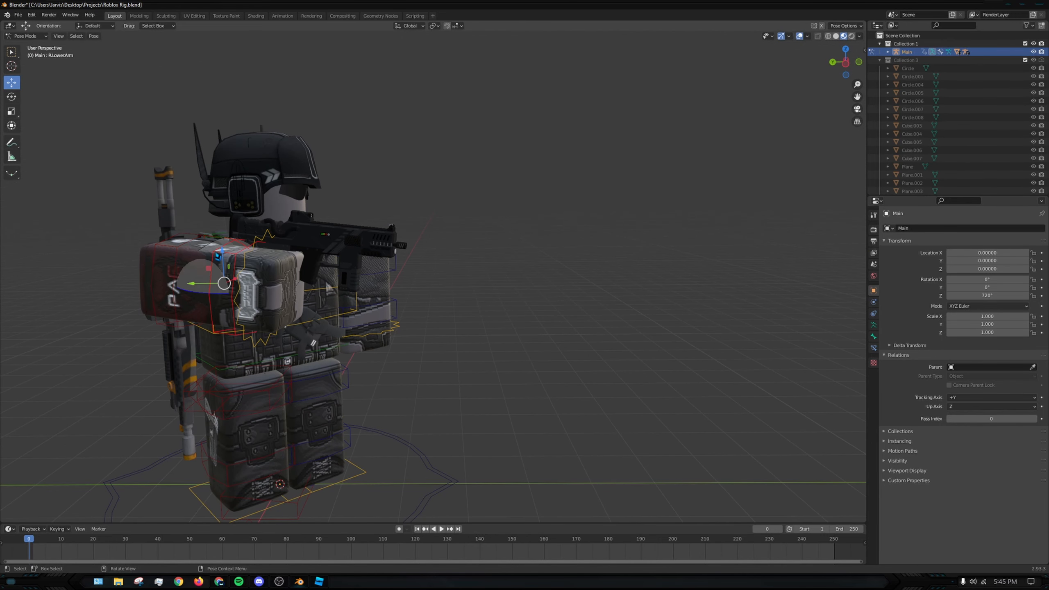
middle_drag(222, 261, 378, 280)
key(r)
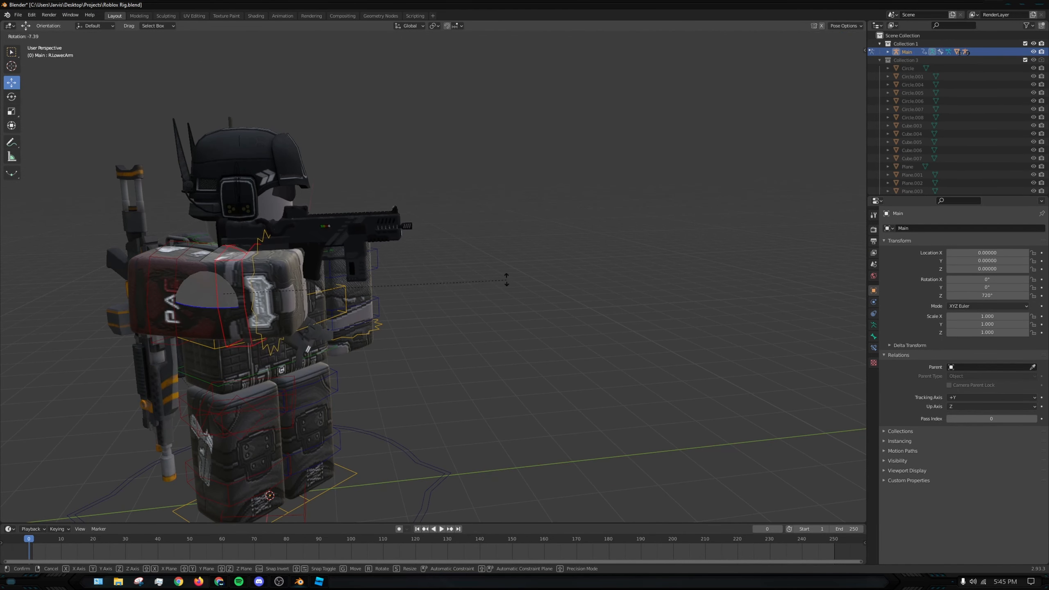
click(434, 232)
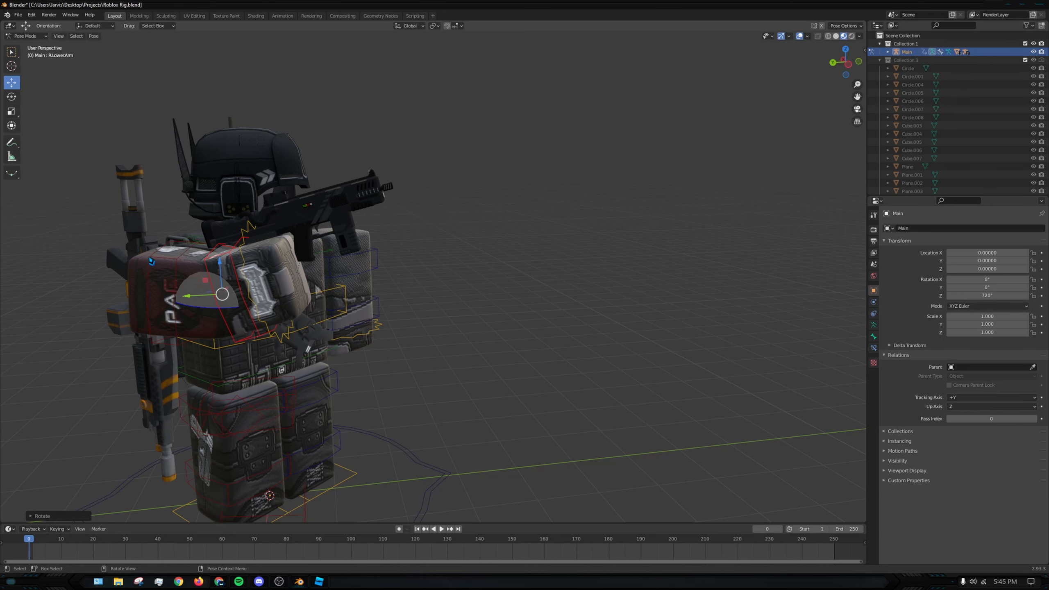
- Rotate the R.UpperArm bone slightly downward to bring the gun closer to level
click(153, 261)
key(r)
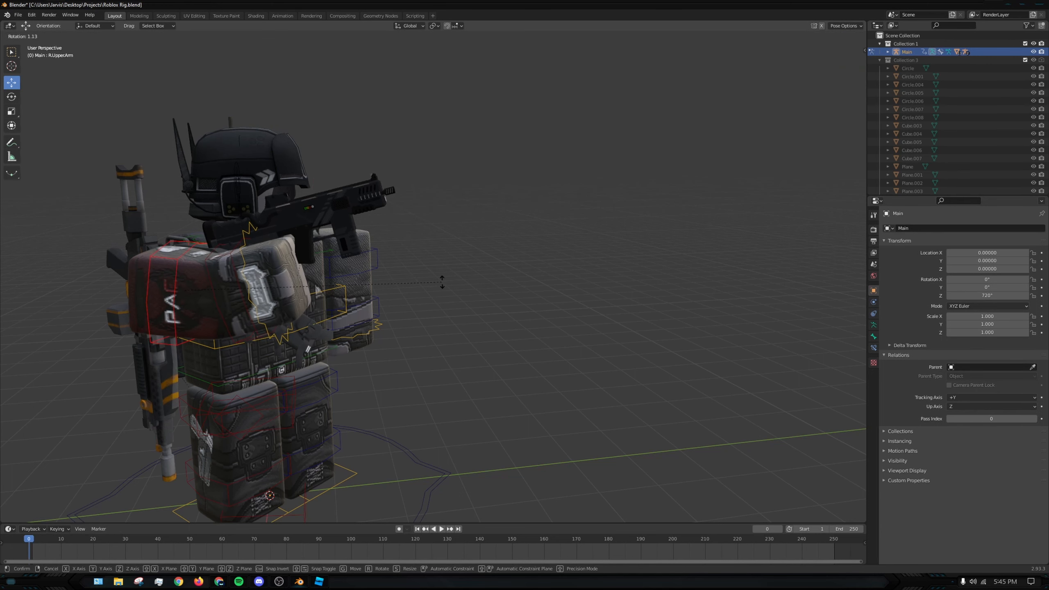
click(452, 330)
- Try tilting the Head bone sideways toward the gun and undo the rotation
middle_drag(452, 330, 396, 226)
click(417, 201)
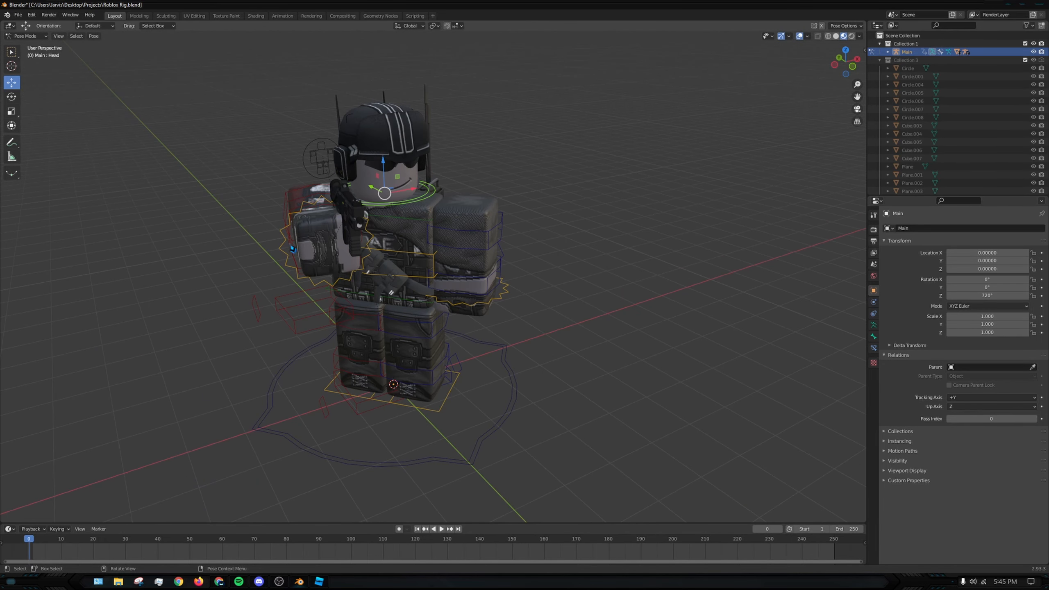
key(r)
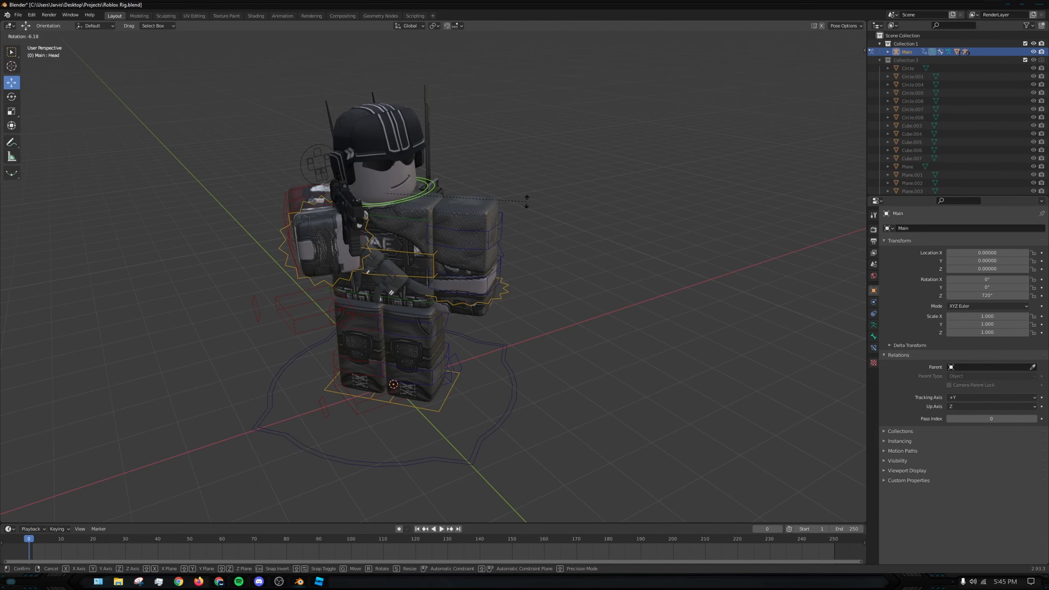
click(537, 229)
middle_drag(540, 230, 469, 243)
key(ctrl+z)
- Adjust the Head bone's tilt with a free rotation and rotations around the global X axis
key(r)
click(438, 223)
key(r)
key(x)
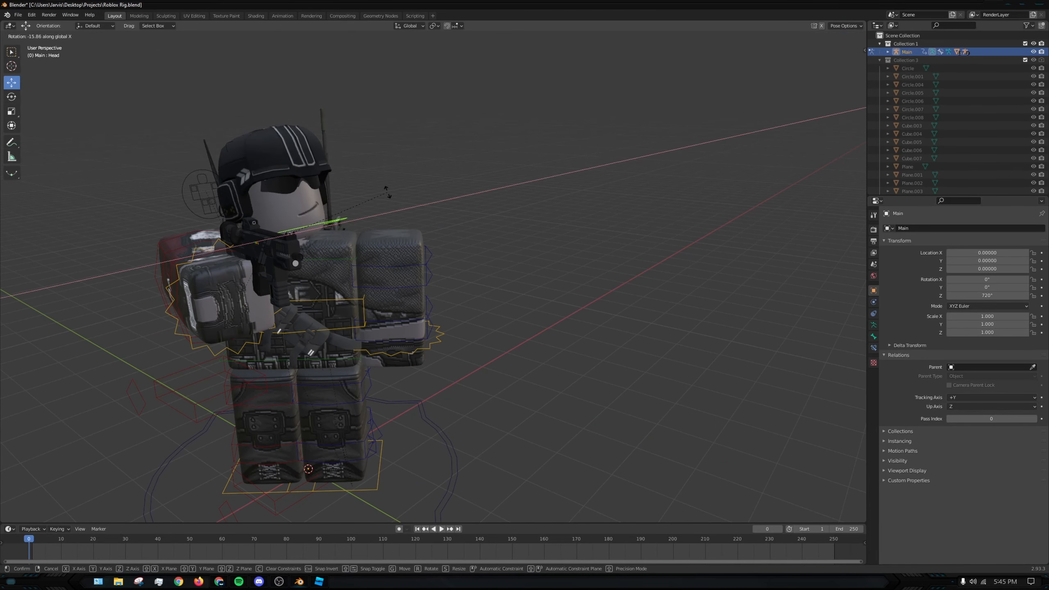
click(391, 228)
key(r)
key(x)
click(376, 210)
- Turn the Head bone around the global Z axis and tilt it toward the gun's sight
key(r)
key(z)
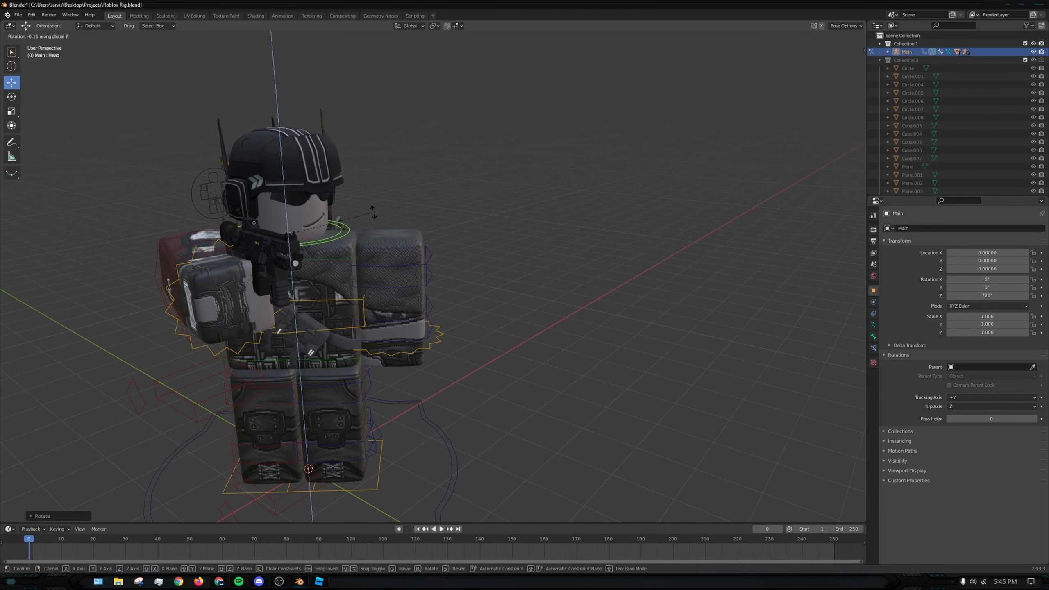
click(330, 236)
middle_drag(331, 236, 483, 264)
key(r)
click(334, 244)
- Select the R.UpperArm bone and fine-tune its angle with a free rotation
click(231, 318)
mouse_move(547, 289)
middle_down()
mouse_move(571, 298)
mouse_move(573, 269)
mouse_move(544, 276)
middle_up()
key(r)
click(579, 248)
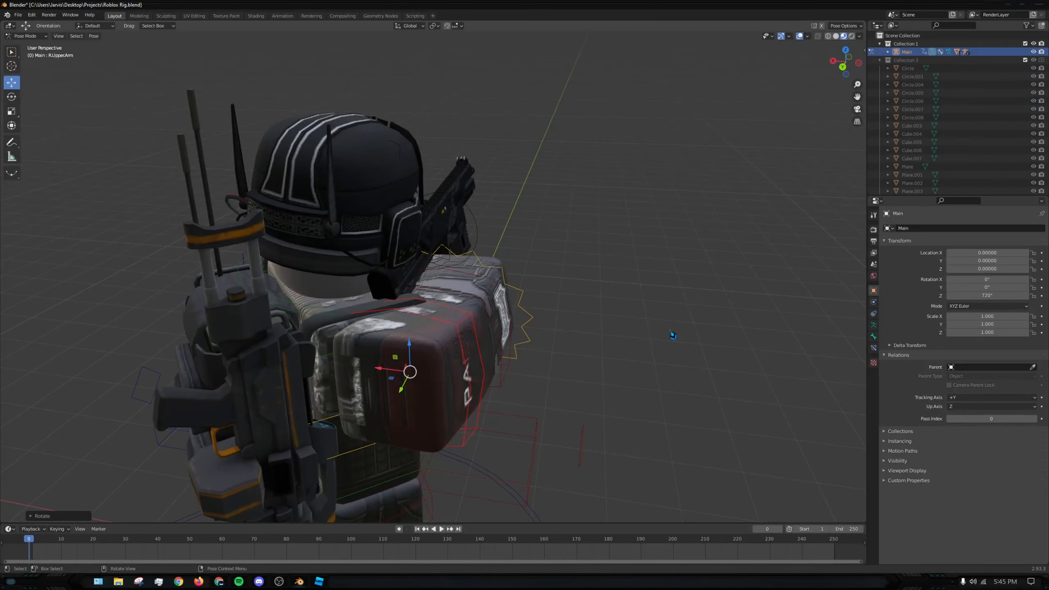
- Shift the R.UpperArm bone along the global axes to seat the gun arm against the torso
middle_drag(675, 337, 292, 308)
drag(352, 282, 360, 288)
middle_drag(326, 252, 362, 235)
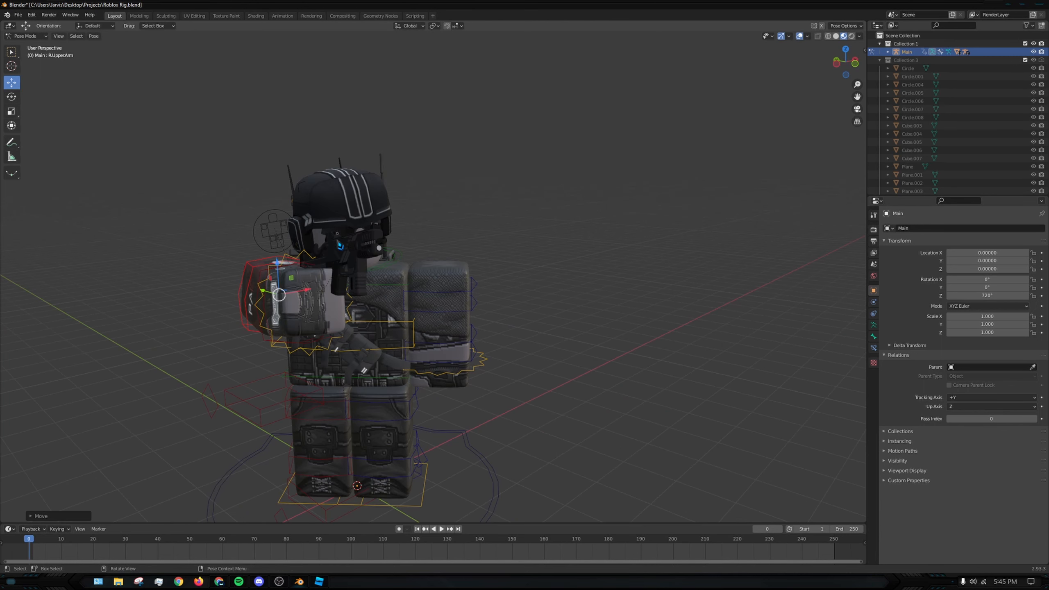
middle_drag(250, 281, 406, 378)
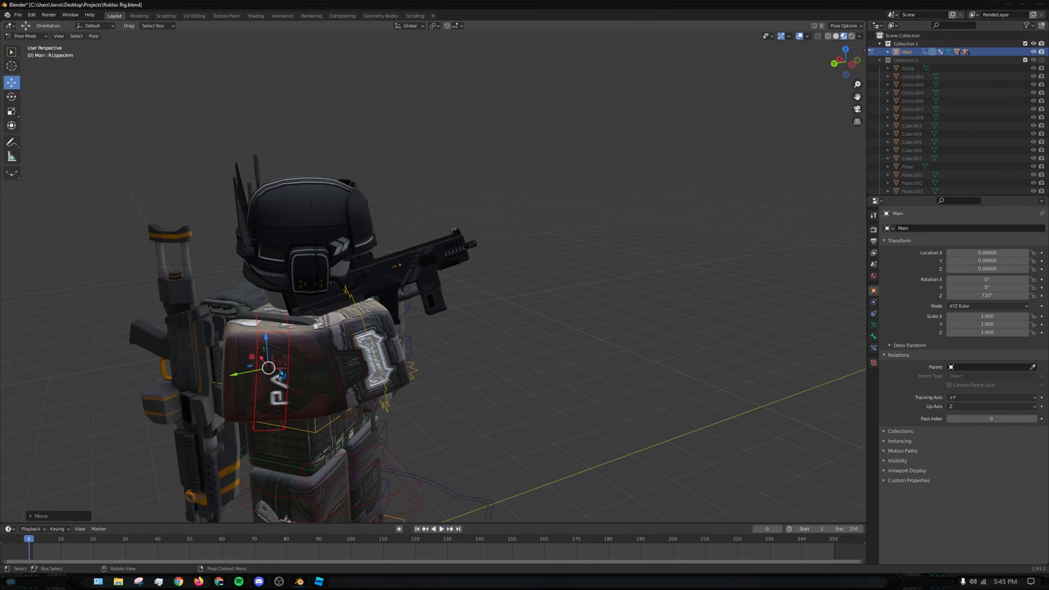
drag(236, 377, 245, 376)
middle_drag(395, 405, 435, 417)
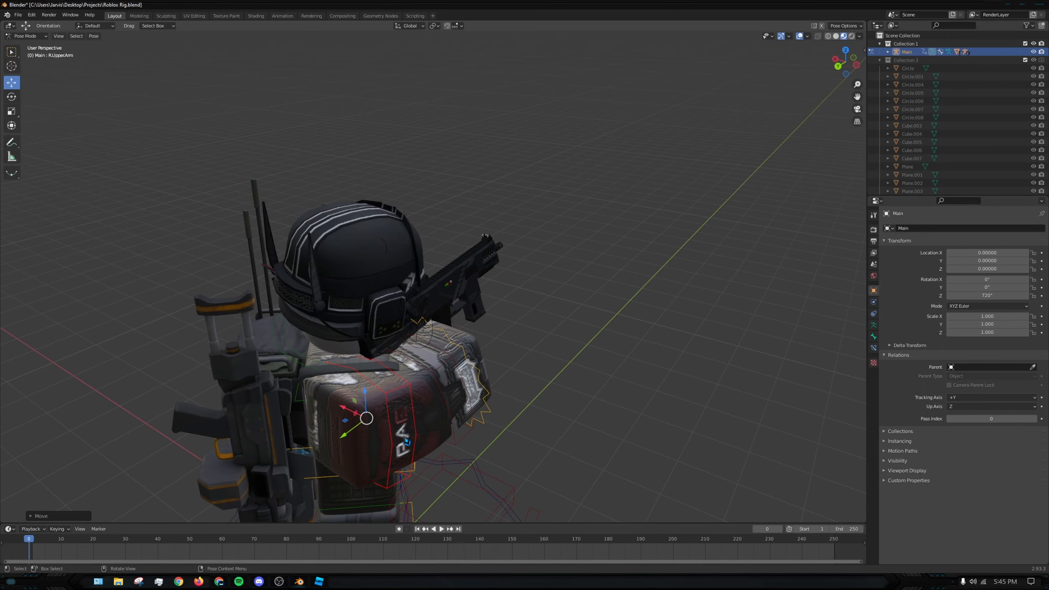
drag(353, 413, 378, 393)
middle_drag(377, 394, 331, 379)
- Rotate the R.LowerArm bone about 2°, then bend it upward so the gun points higher
click(334, 376)
key(r)
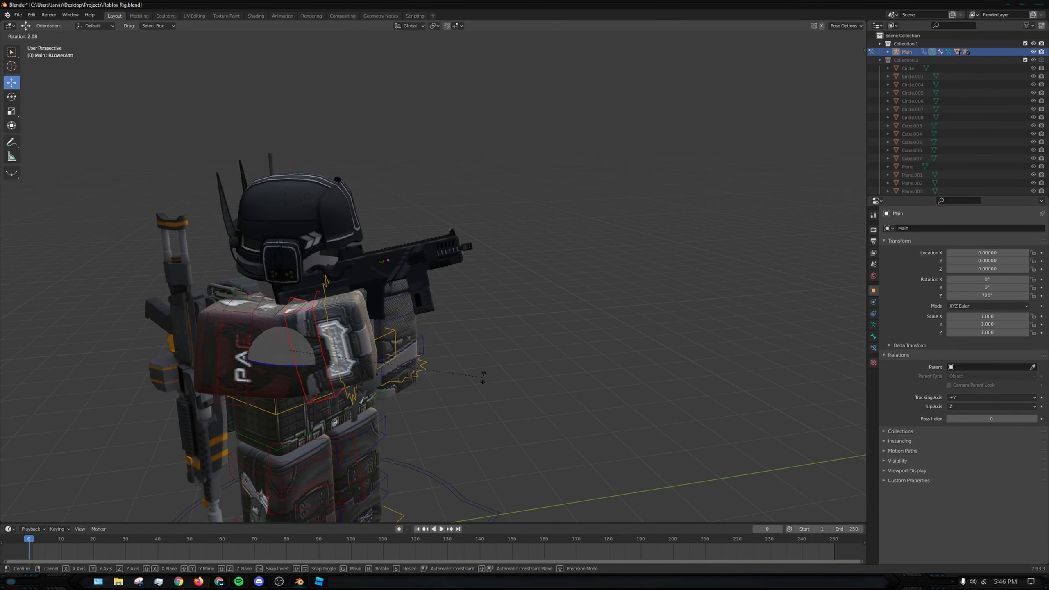
click(482, 375)
key(r)
click(398, 339)
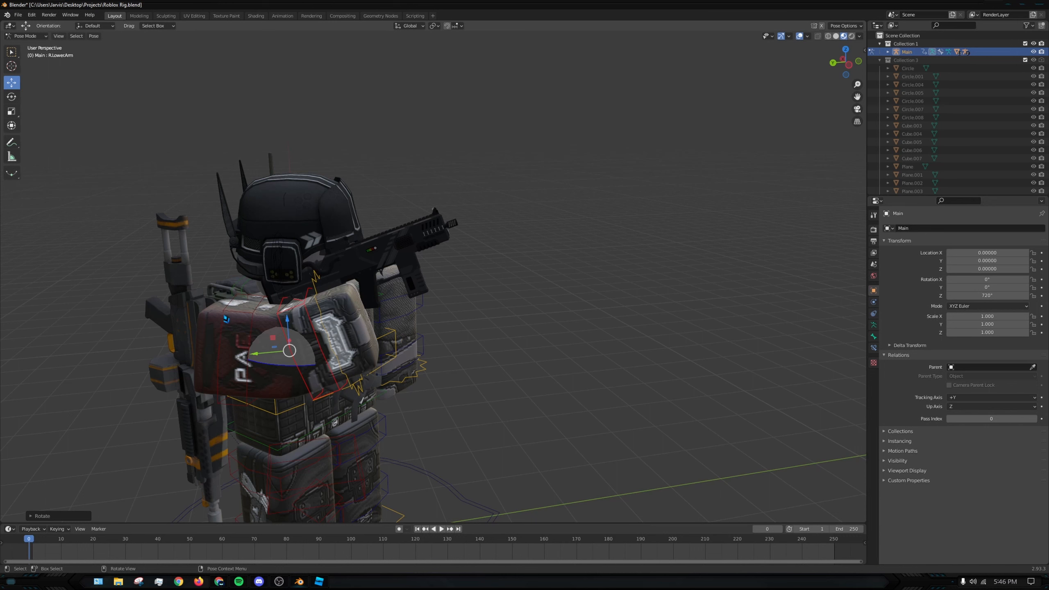
- Lower the R.UpperArm bone by rotating it about 8°, then turn it around the global Z axis
click(227, 319)
key(r)
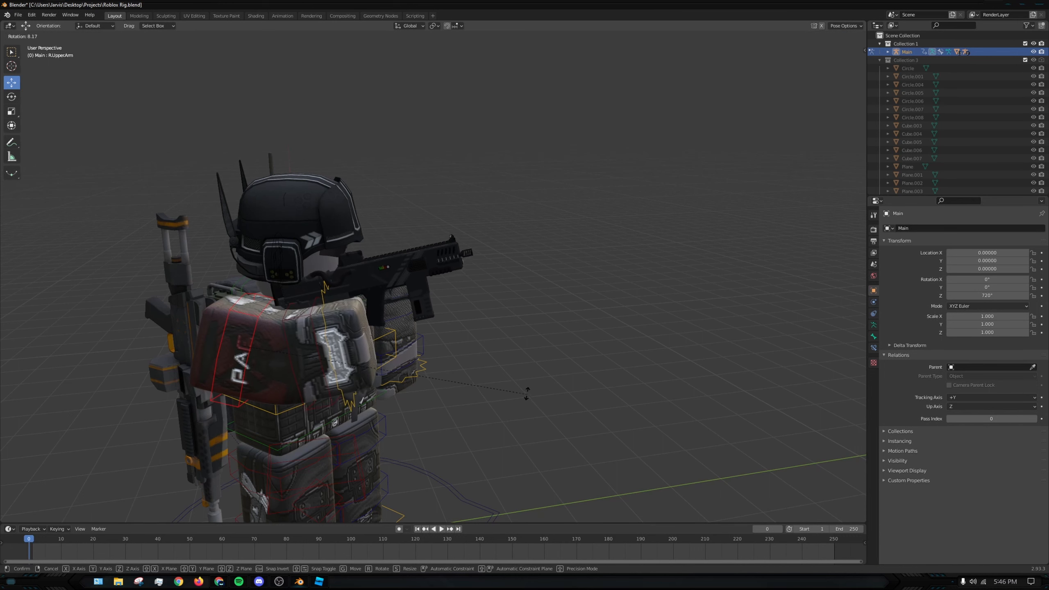
click(526, 393)
middle_drag(526, 393, 597, 393)
key(r)
key(z)
click(571, 399)
- Switch to Object Mode and try rotating the Gun object in the right hand
middle_drag(572, 399, 492, 382)
click(389, 281)
middle_drag(485, 292, 295, 266)
click(46, 37)
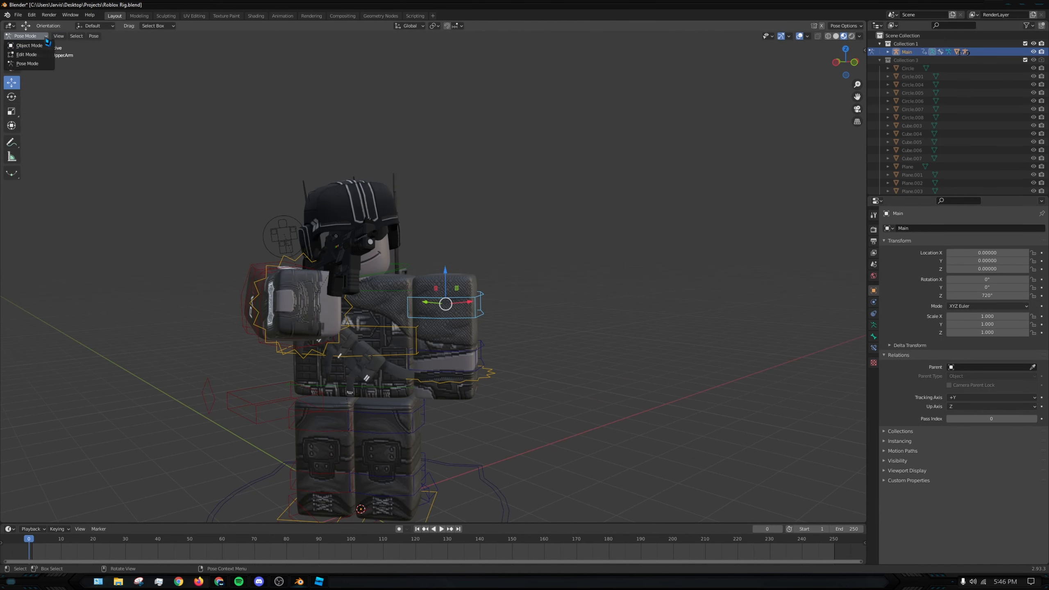
click(37, 49)
click(357, 268)
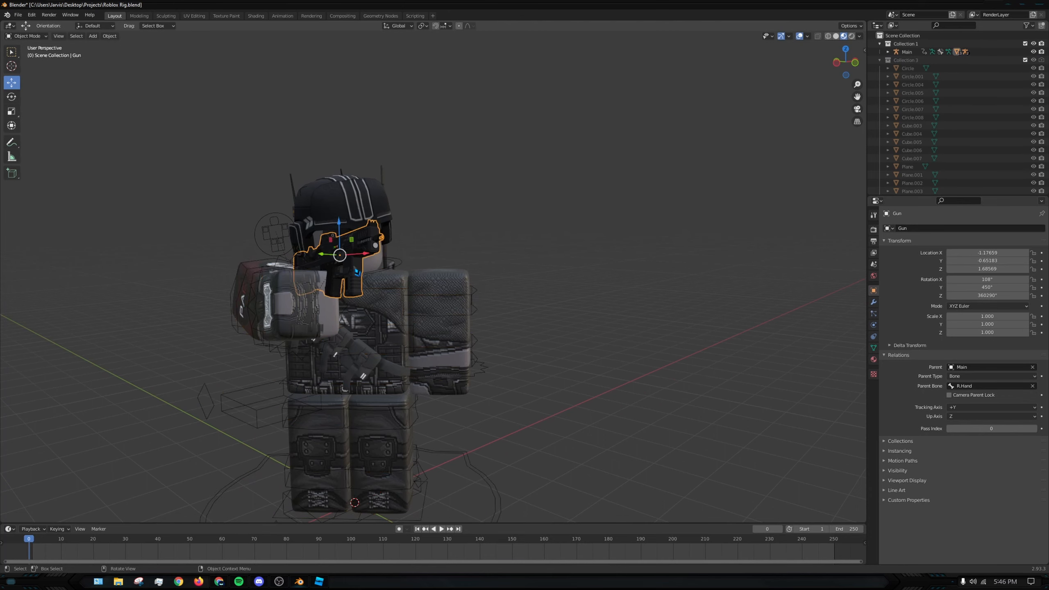
middle_drag(491, 234, 537, 239)
key(r)
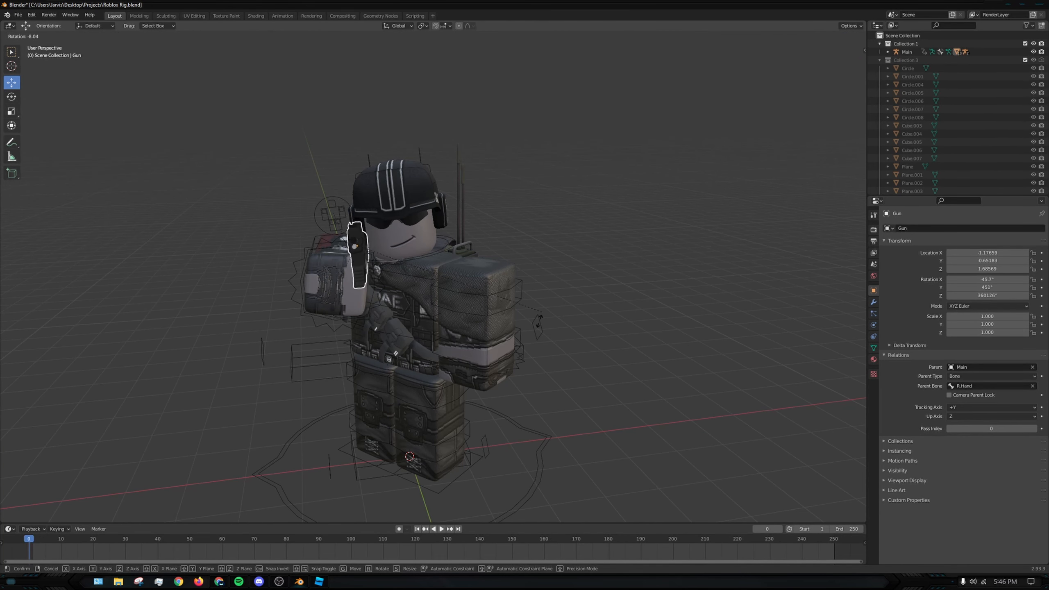
click(533, 316)
middle_drag(533, 316, 262, 245)
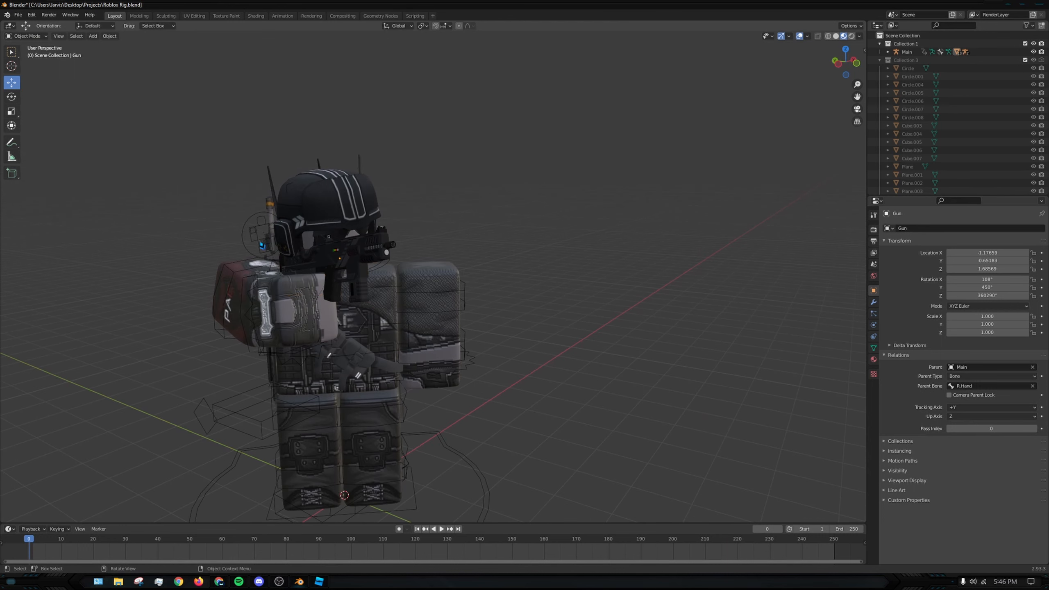
- Select the character's rig and return it to Pose Mode
click(40, 36)
click(236, 324)
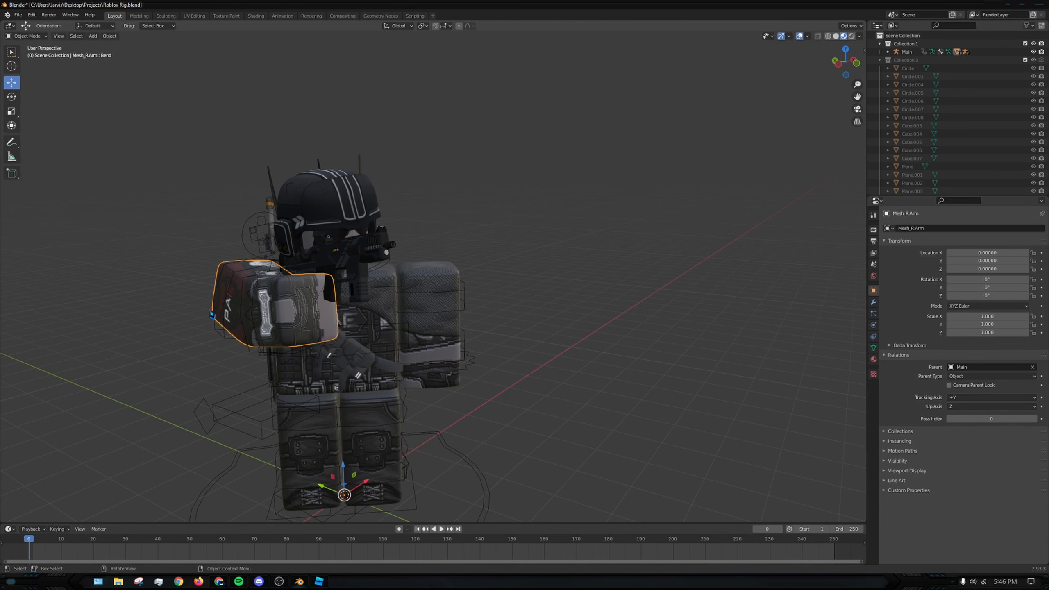
click(217, 318)
click(19, 37)
click(33, 65)
- Move the R.UpperArm bone about 0.11 along the global Y axis to reposition the shoulder
middle_drag(313, 274, 393, 287)
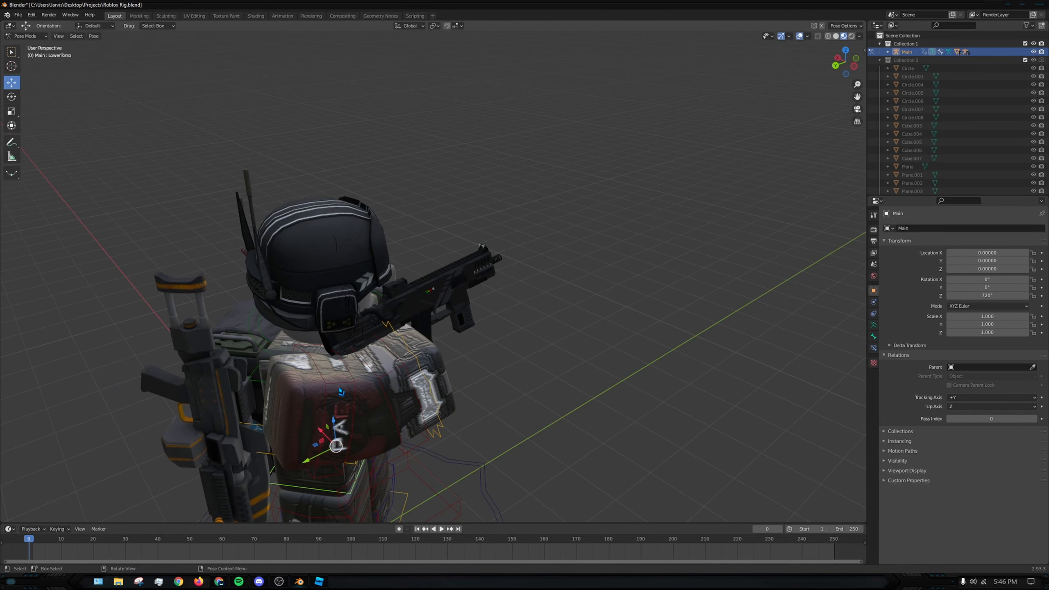
middle_drag(331, 387, 365, 389)
drag(211, 358, 225, 362)
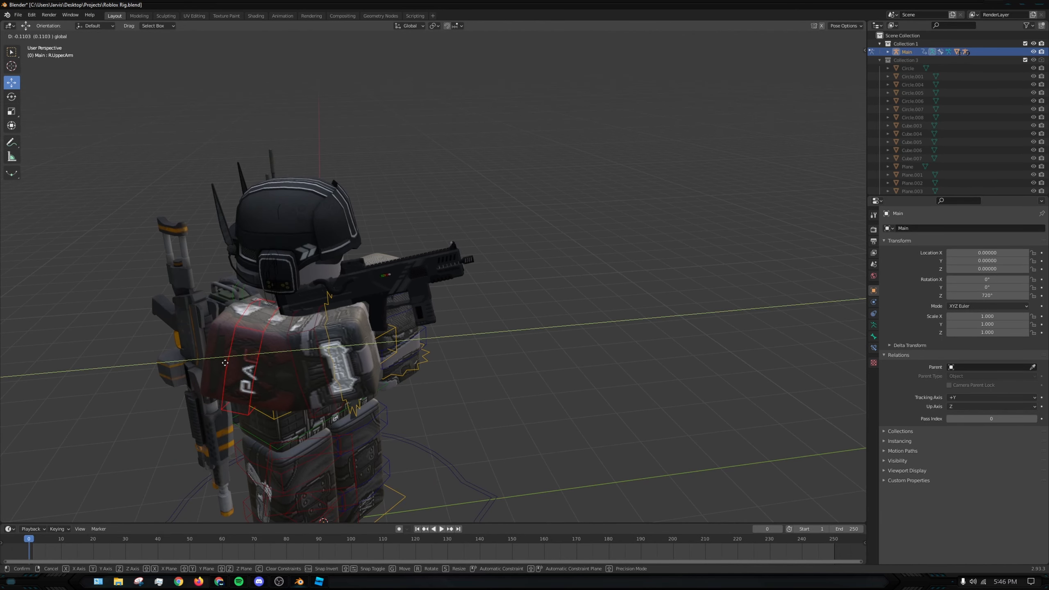
click(225, 363)
mouse_move(225, 363)
middle_down()
mouse_move(240, 335)
mouse_move(231, 347)
middle_up()
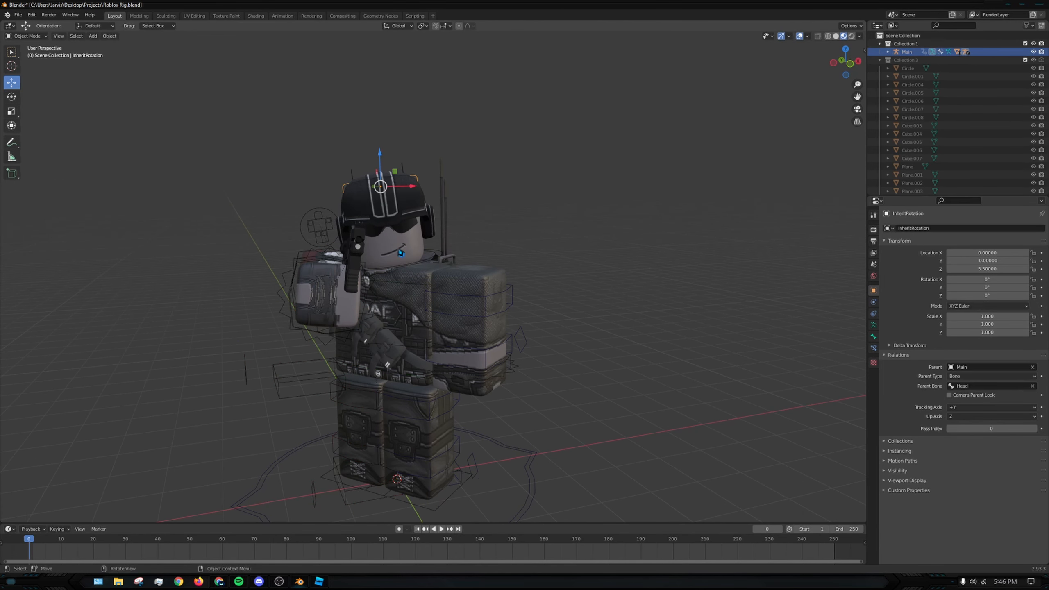
- Tilt the Head bone sideways toward the gun with a free rotation
click(407, 269)
key(r)
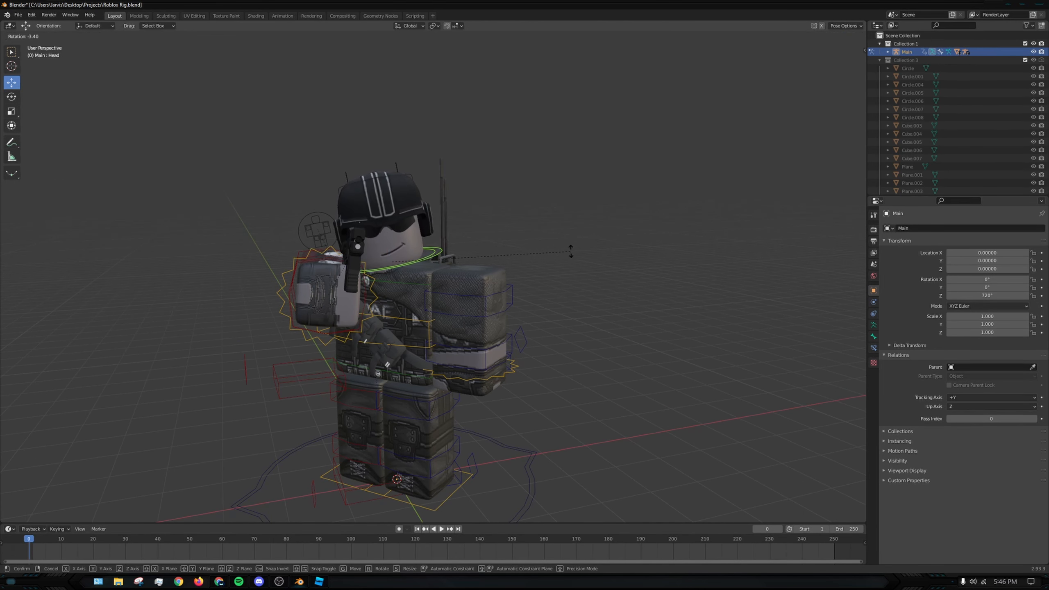
click(536, 239)
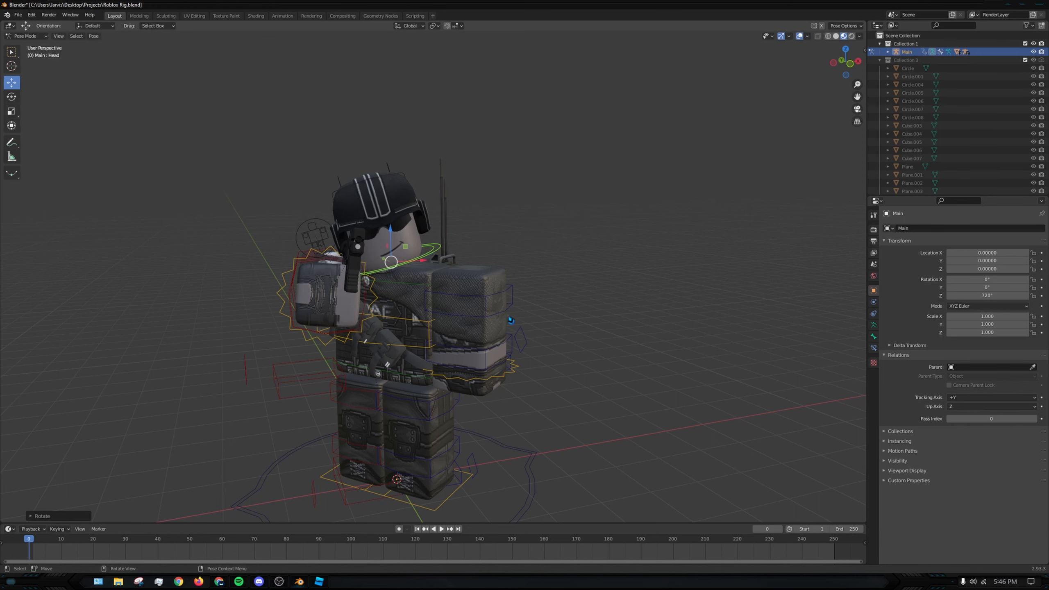
- Raise the L.UpperArm bone forward by rotating it about 85° from the side view
middle_drag(454, 311, 520, 310)
click(519, 310)
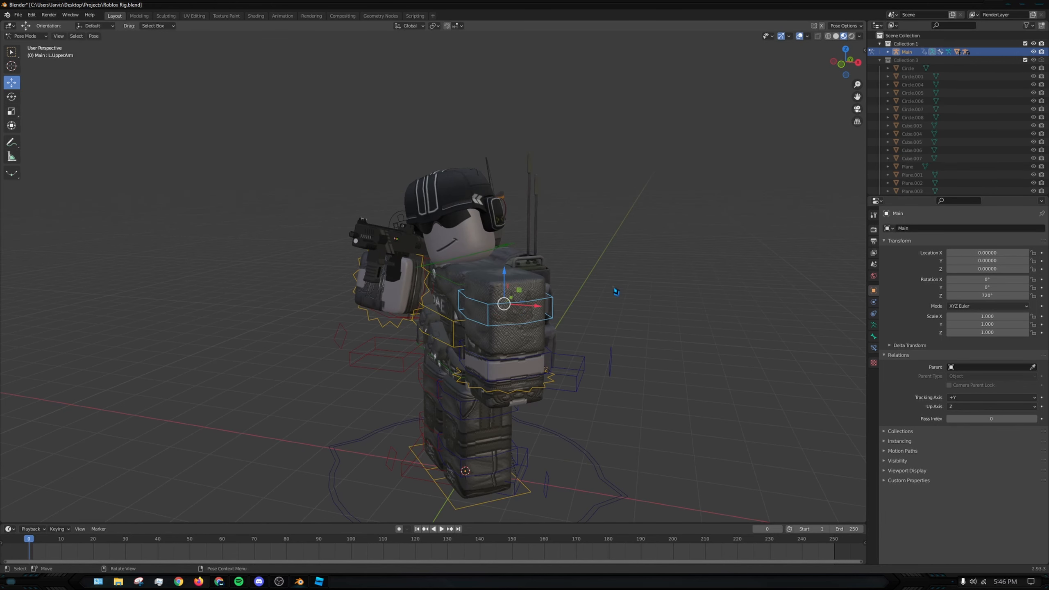
key(r)
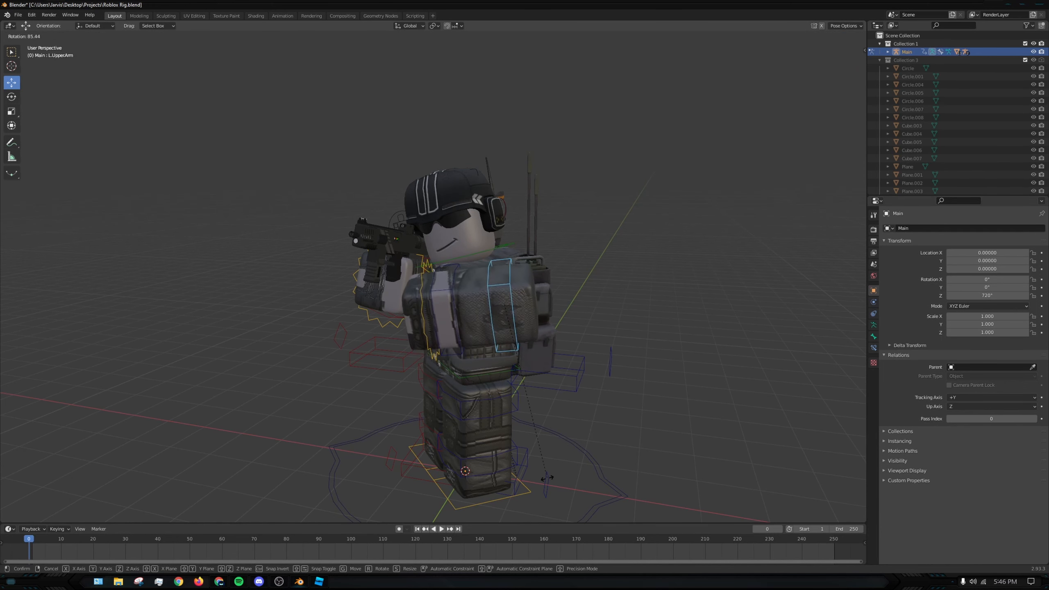
click(547, 478)
middle_drag(547, 478, 459, 469)
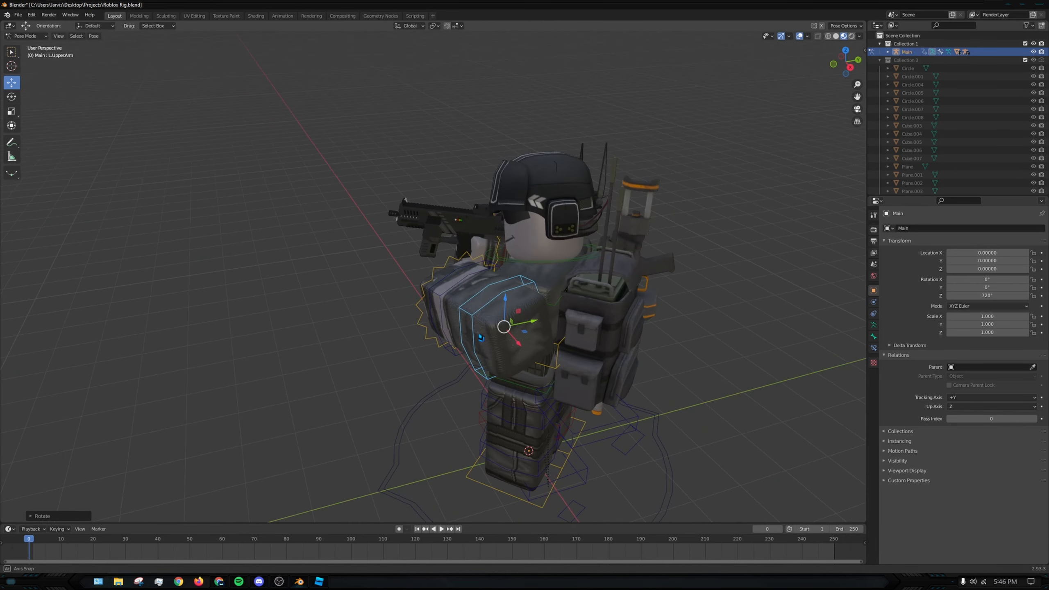
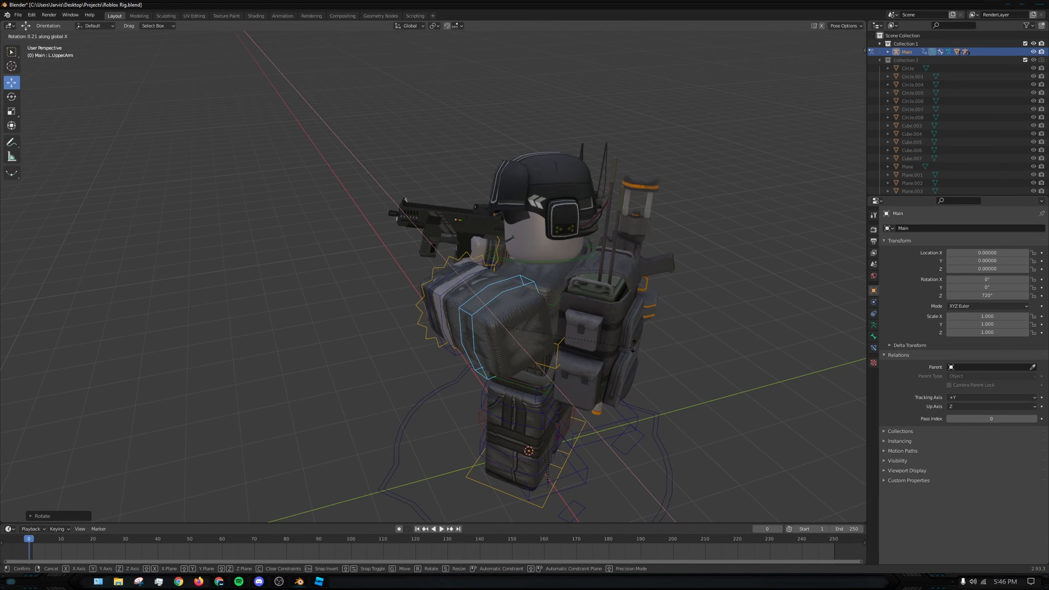
- Undo the last L.UpperArm rotation about global X and rotate the bone slightly about the global Y and Z axes instead
key(ctrl+z)
key(r)
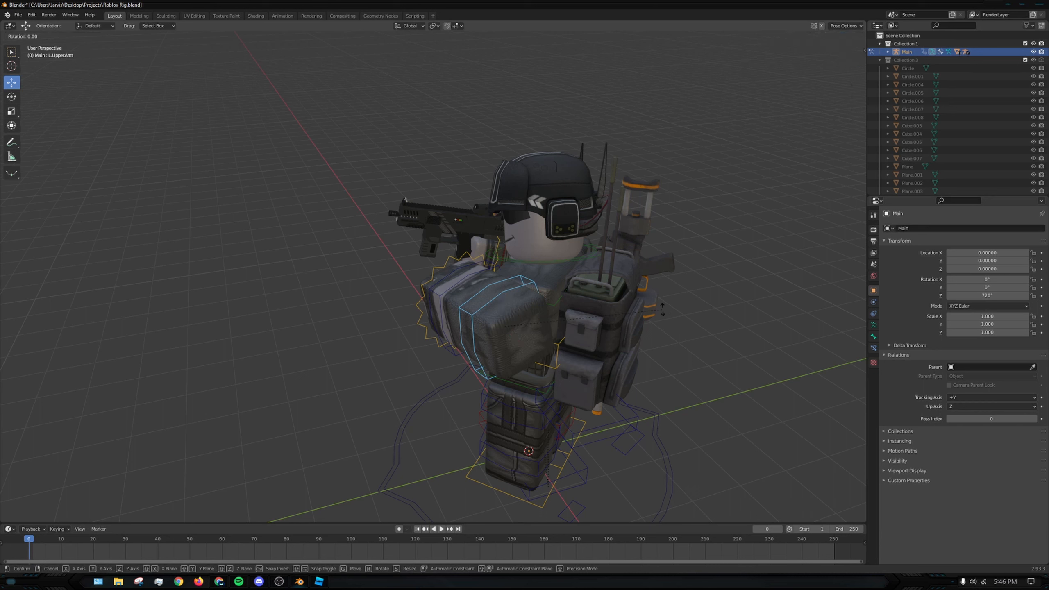
key(y)
click(660, 291)
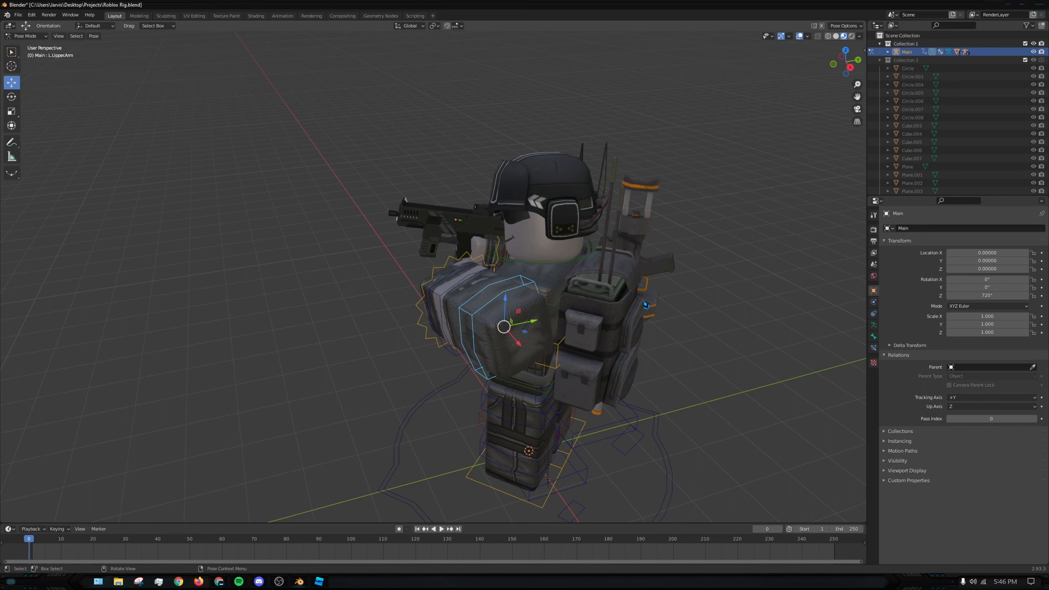
key(r)
key(z)
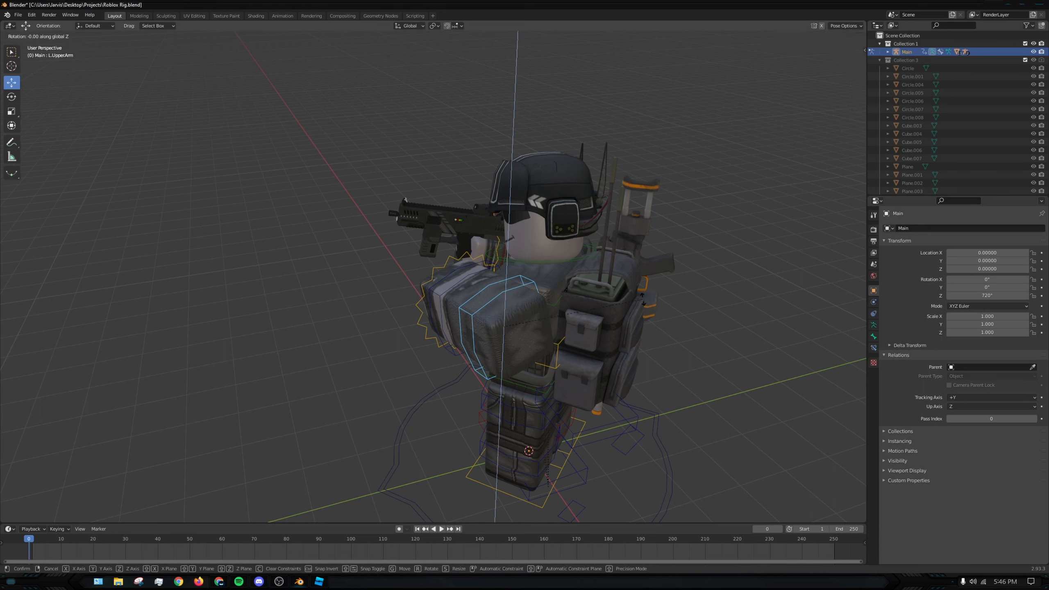
click(649, 281)
- Tilt the L.LowerArm bone with a free rotation from the front, and counter-rotate the L.UpperArm bone to level the forearm
middle_drag(615, 289, 671, 269)
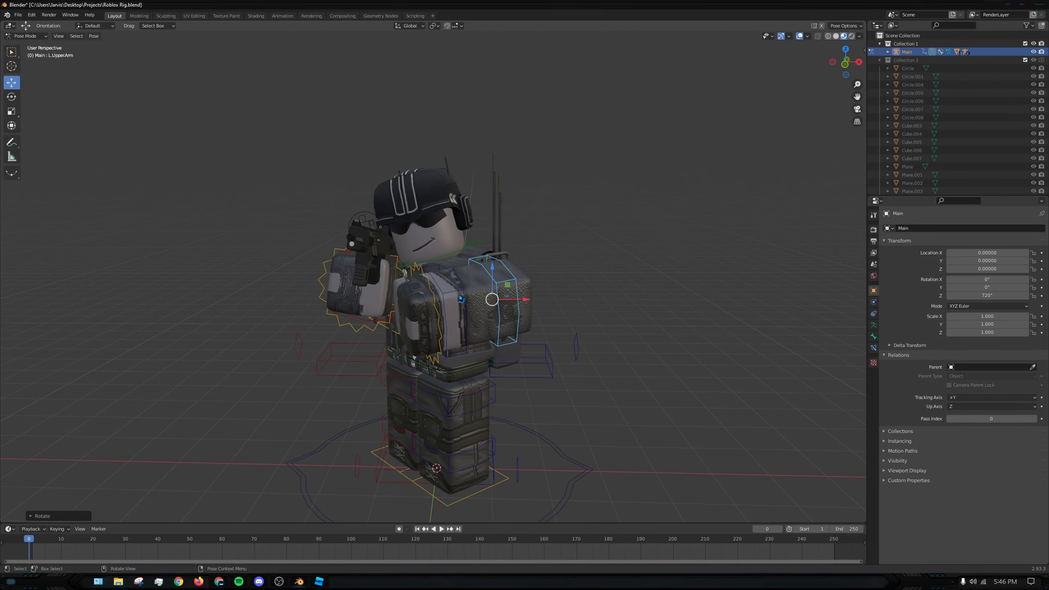
click(451, 293)
key(r)
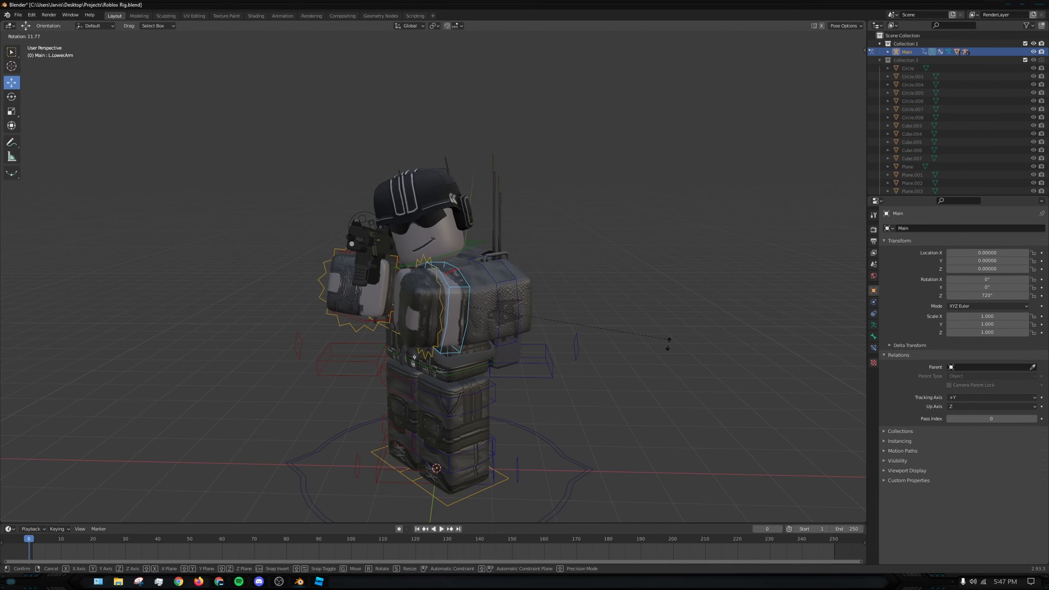
click(648, 462)
click(518, 291)
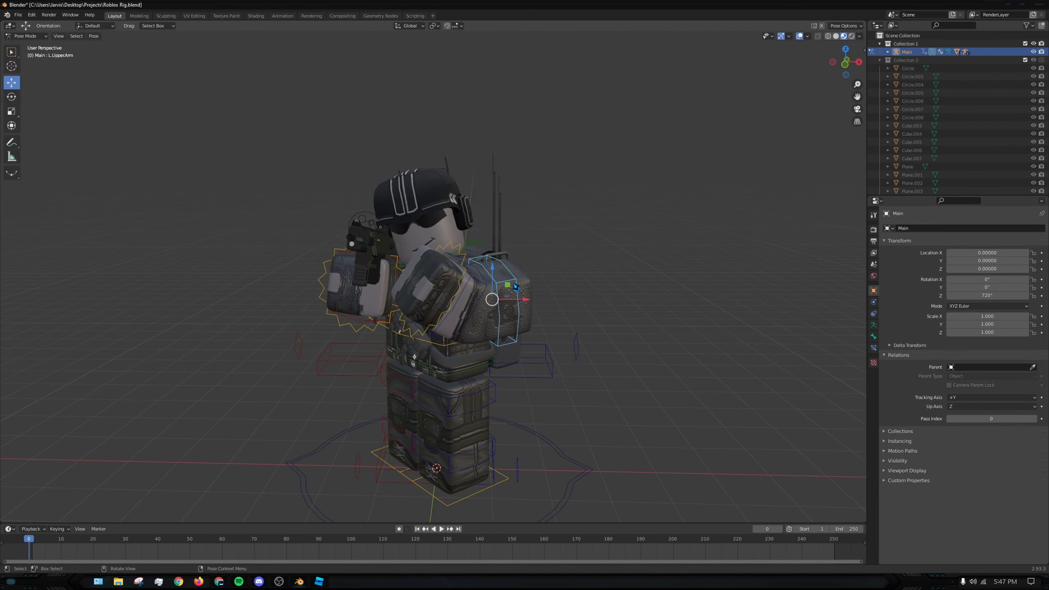
key(r)
click(581, 235)
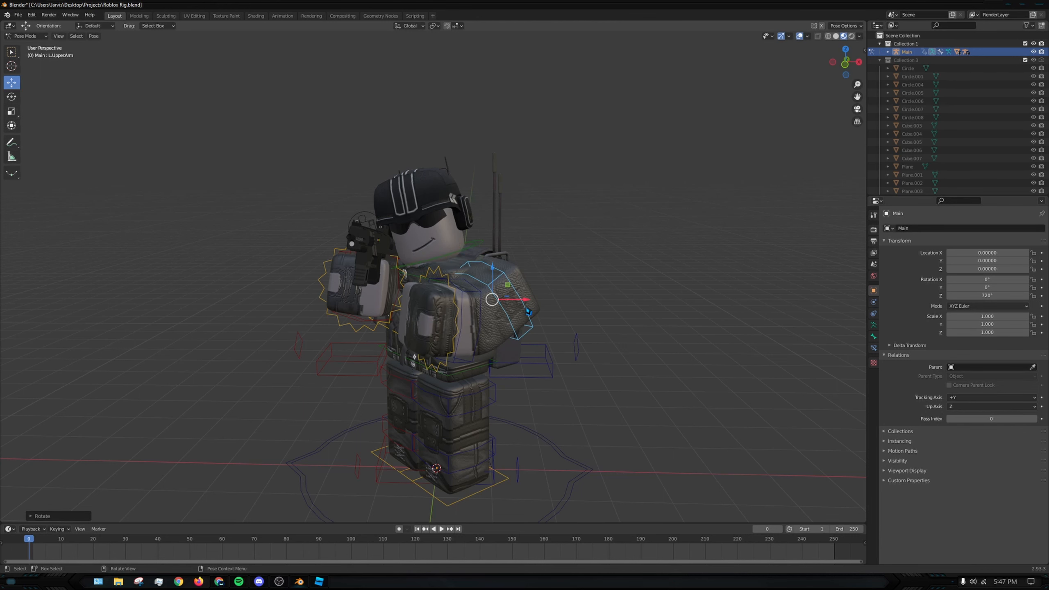
- Move the L.UpperArm bone about -0.67 along the global X axis and raise it vertically toward the gun
middle_drag(525, 311, 478, 328)
key(g)
key(x)
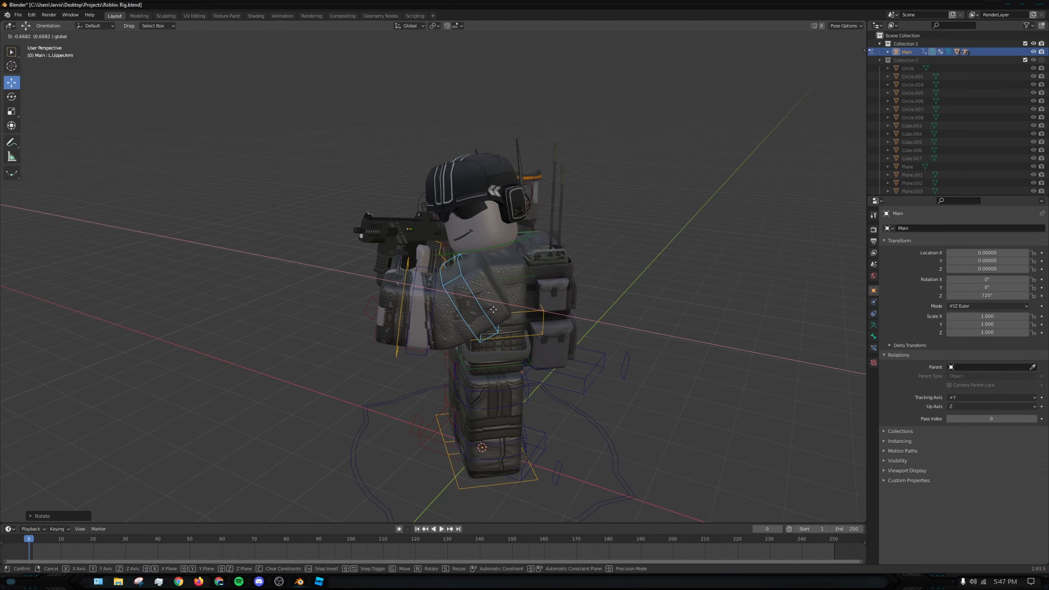
click(493, 309)
drag(463, 273, 463, 249)
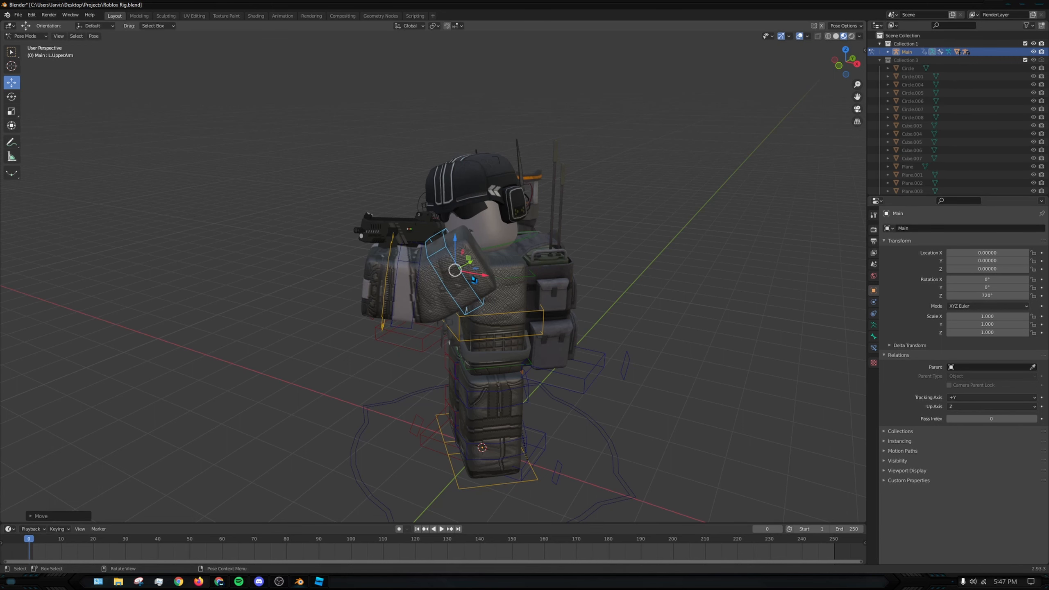
- Nudge the L.UpperArm bone along the global X and Y axes so the left hand supports the gun
middle_drag(482, 278, 365, 286)
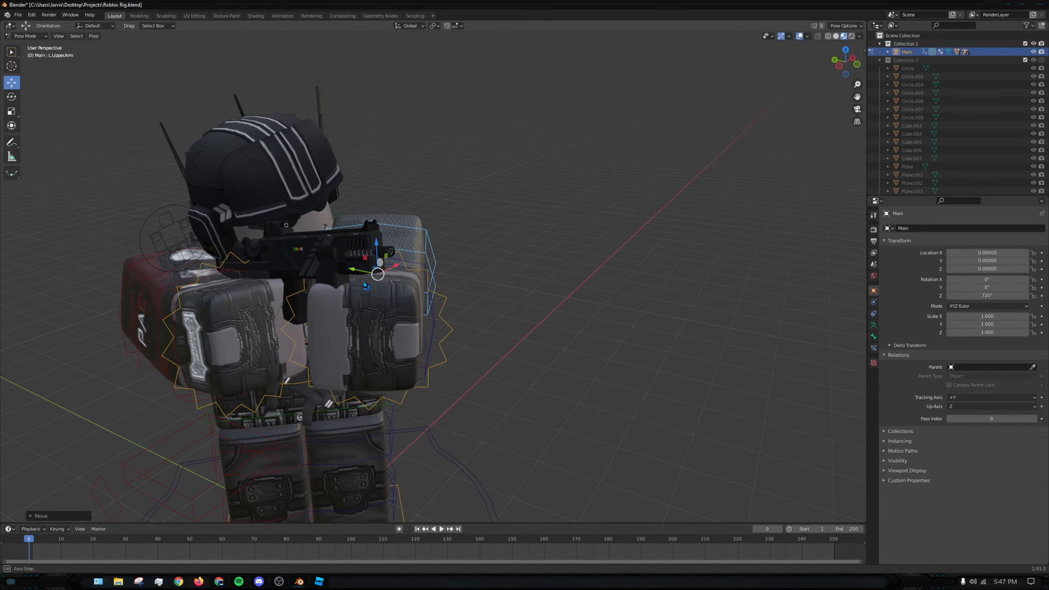
drag(395, 268, 433, 257)
mouse_move(434, 273)
middle_down()
mouse_move(402, 279)
mouse_move(429, 277)
middle_up()
drag(488, 260, 434, 229)
middle_drag(434, 228, 468, 286)
click(425, 295)
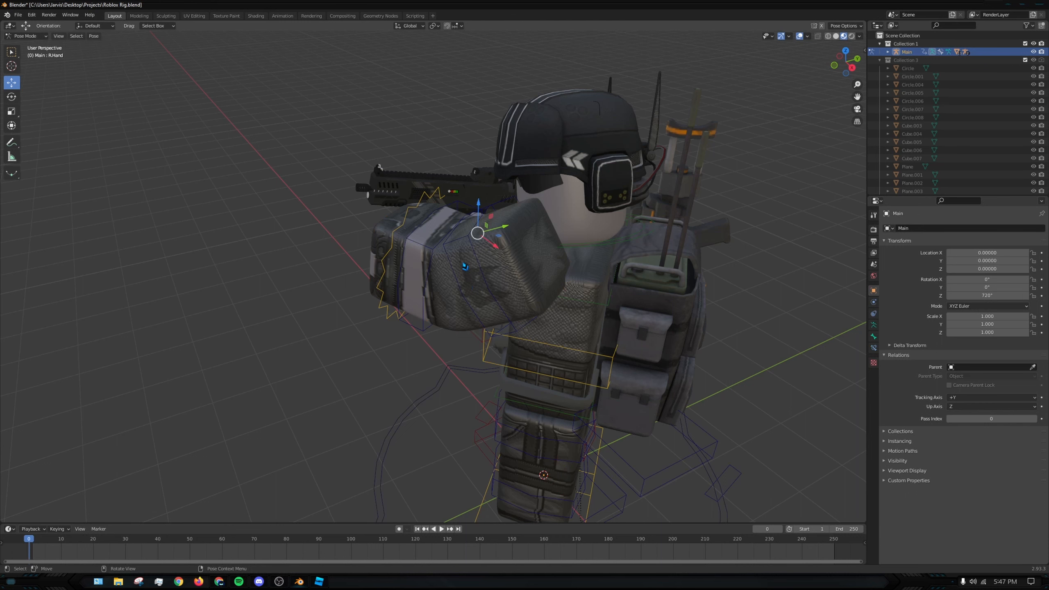
middle_drag(468, 287, 483, 284)
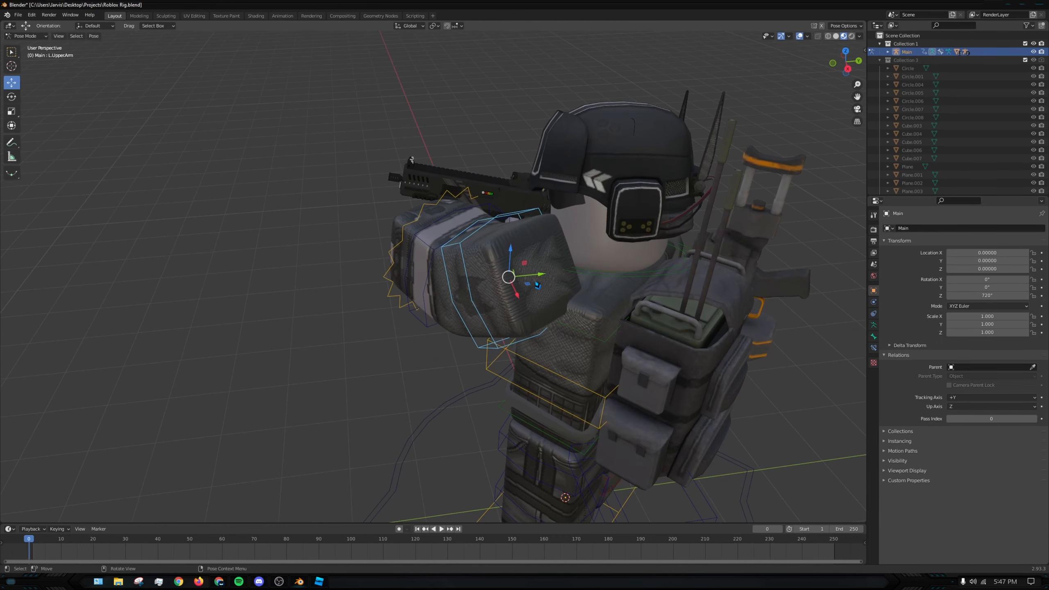
drag(538, 278, 510, 281)
- Swing the L.UpperLeg bone backward with a free rotation from the character's left side
middle_drag(450, 286, 520, 271)
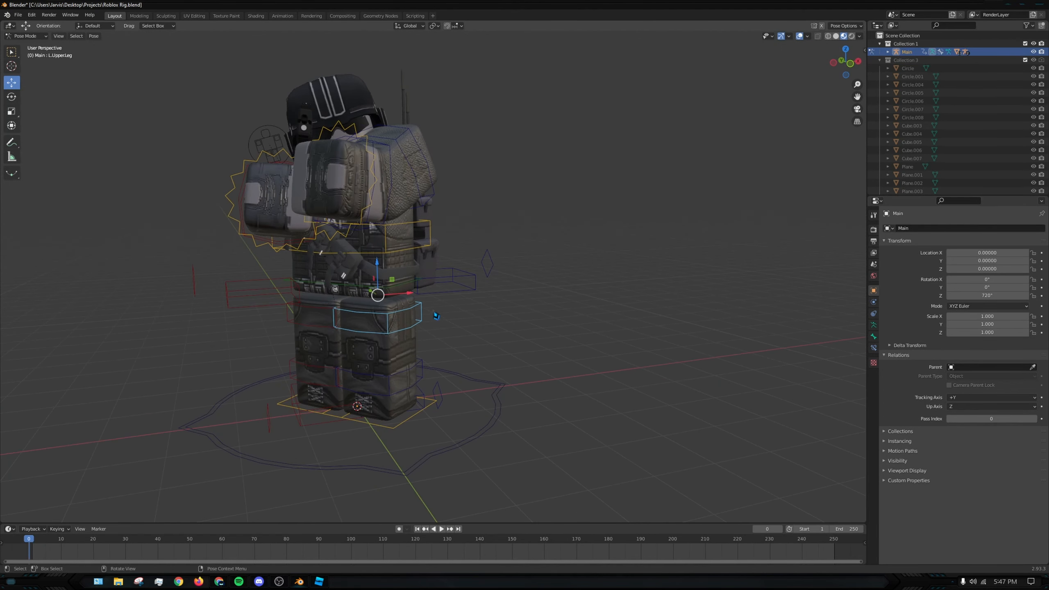
middle_drag(436, 316, 414, 348)
click(367, 387)
click(407, 318)
click(396, 319)
middle_drag(326, 268, 449, 323)
click(543, 376)
middle_drag(498, 374, 475, 372)
click(472, 371)
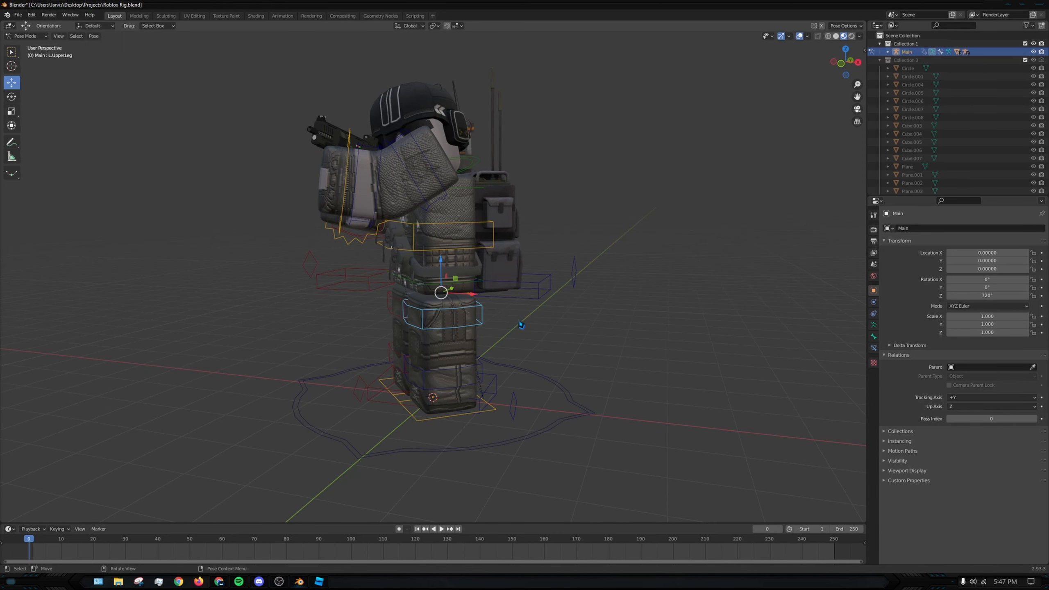
key(r)
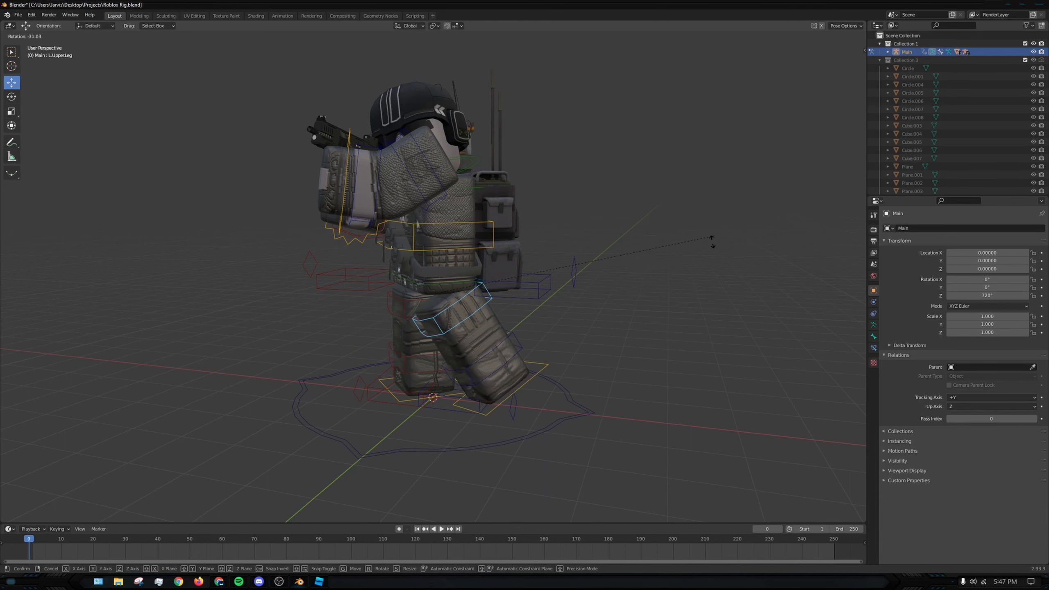
click(721, 200)
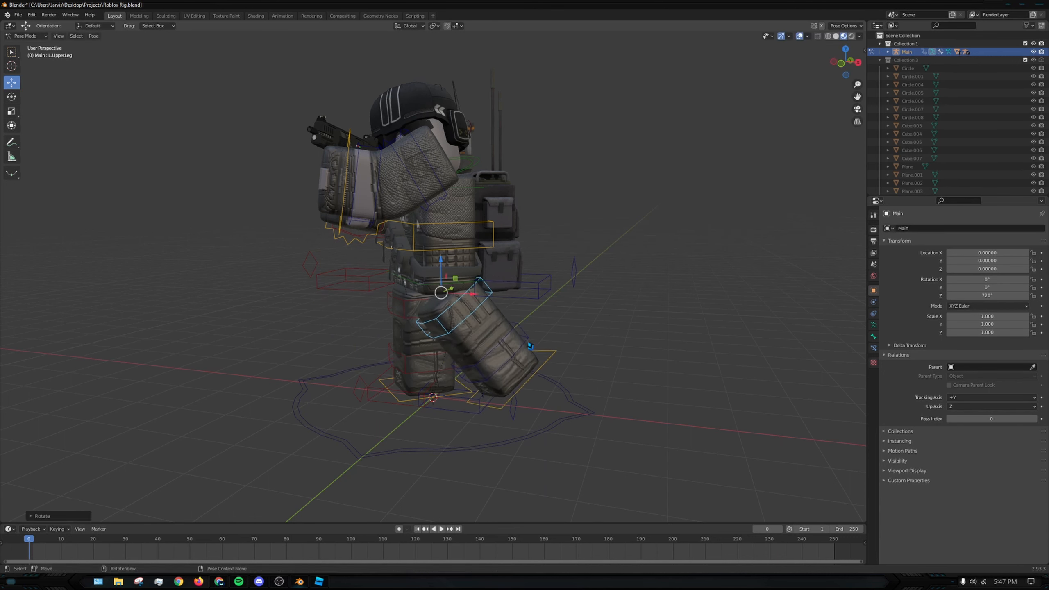
- Bend the left knee by rotating the L.LowerLeg bone about 42° backward
key(ctrl+Tab)
click(512, 351)
click(522, 329)
key(r)
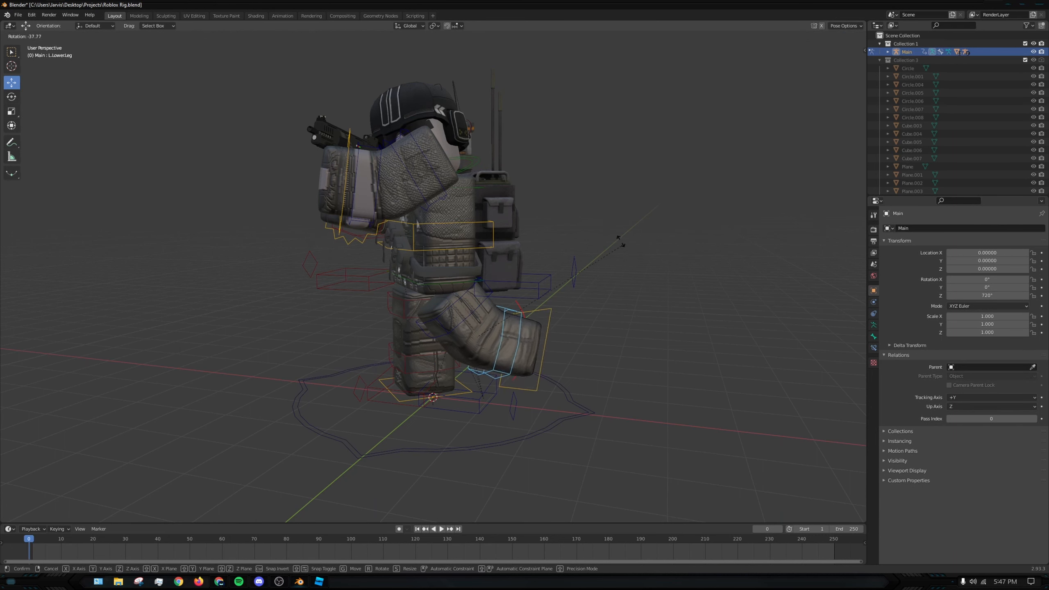
mouse_move(577, 196)
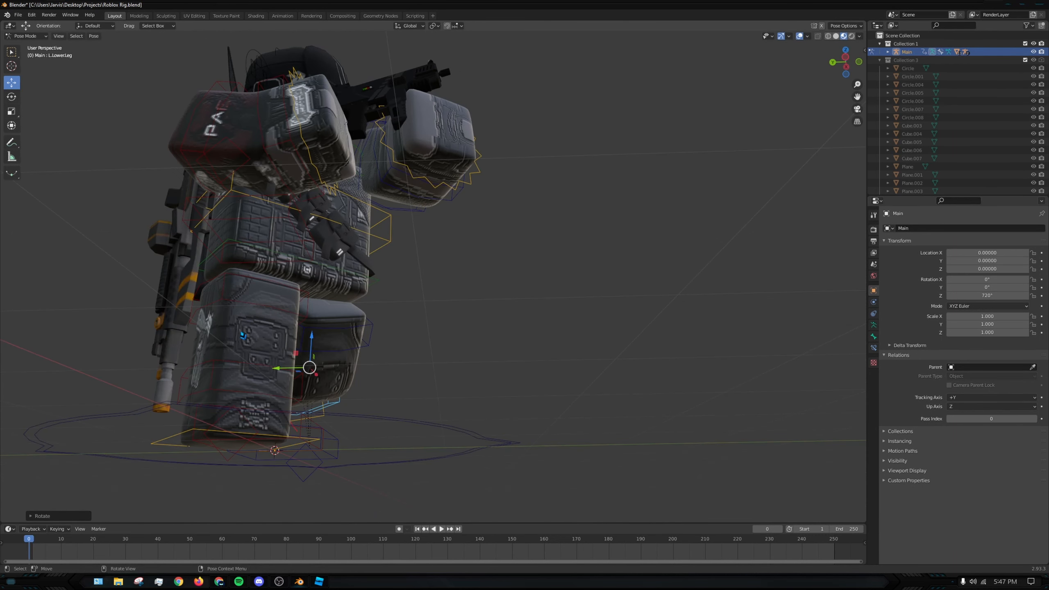
click(260, 299)
- Swing the R.UpperLeg bone about 41° forward from the character's right side
click(243, 472)
scroll(365, 317, down, 1)
middle_drag(439, 303, 462, 343)
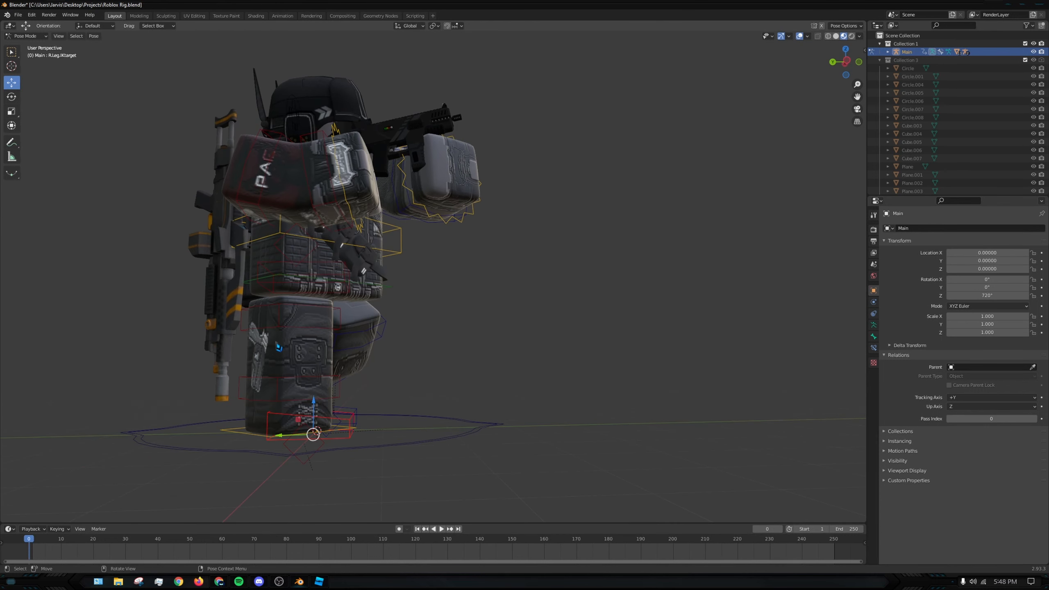
middle_drag(280, 318, 364, 348)
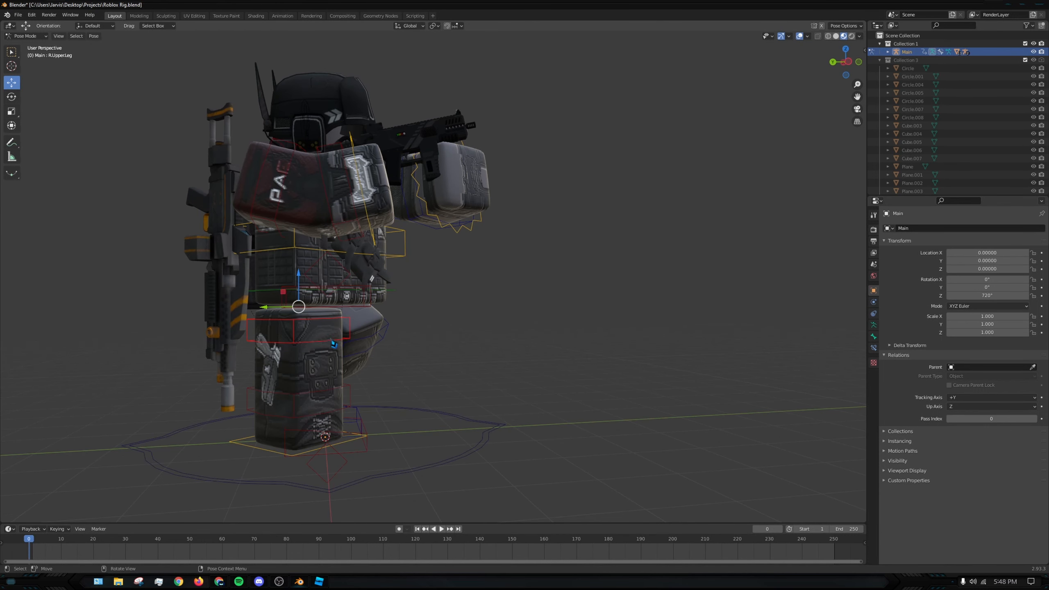
middle_drag(586, 414, 615, 402)
key(r)
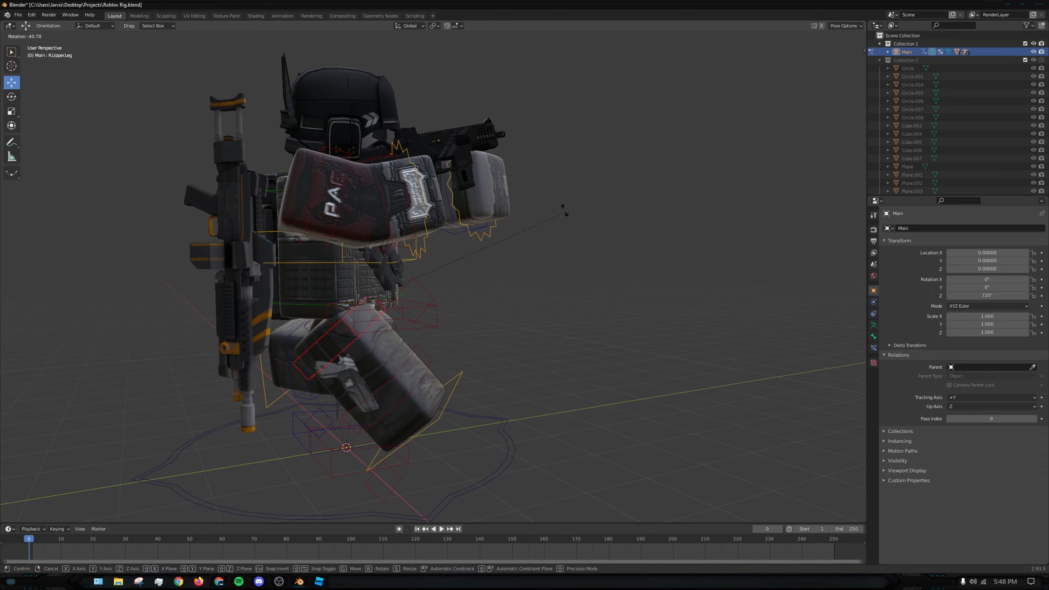
click(558, 202)
- Bend the right knee by rotating the R.LowerLeg bone about 57° back toward the ground
click(409, 393)
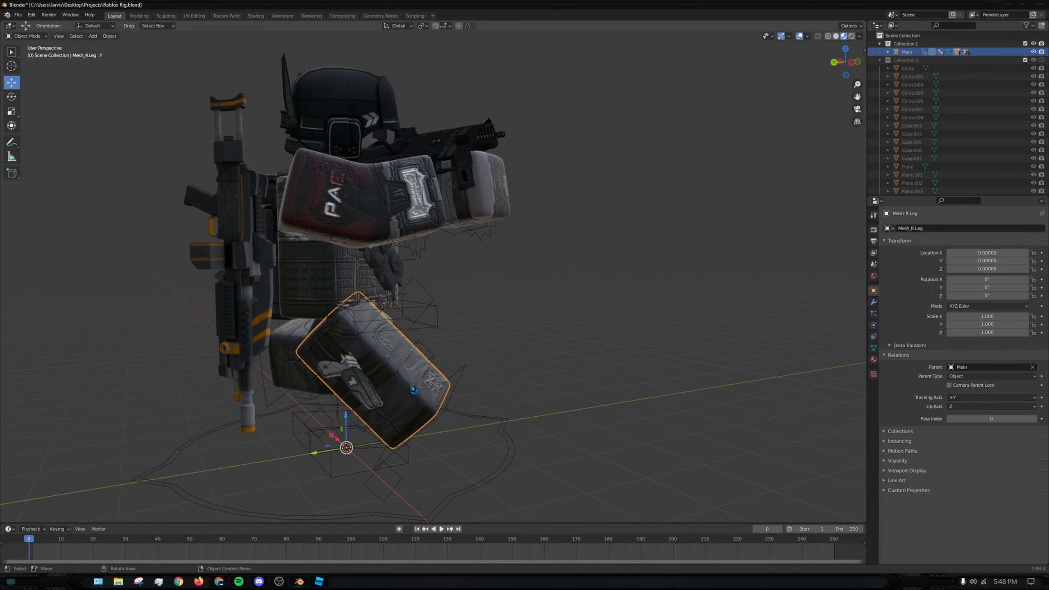
key(r)
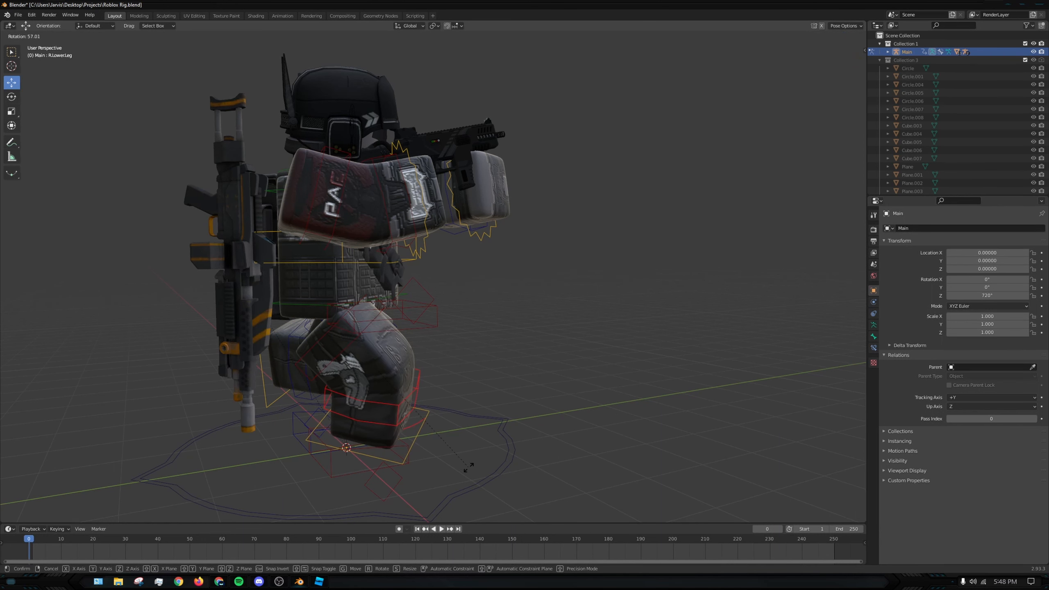
click(469, 466)
- Adjust the sideways angle of the R.UpperLeg bone with a free rotation from the front
middle_drag(569, 347, 465, 387)
click(325, 300)
middle_drag(419, 318, 452, 305)
key(r)
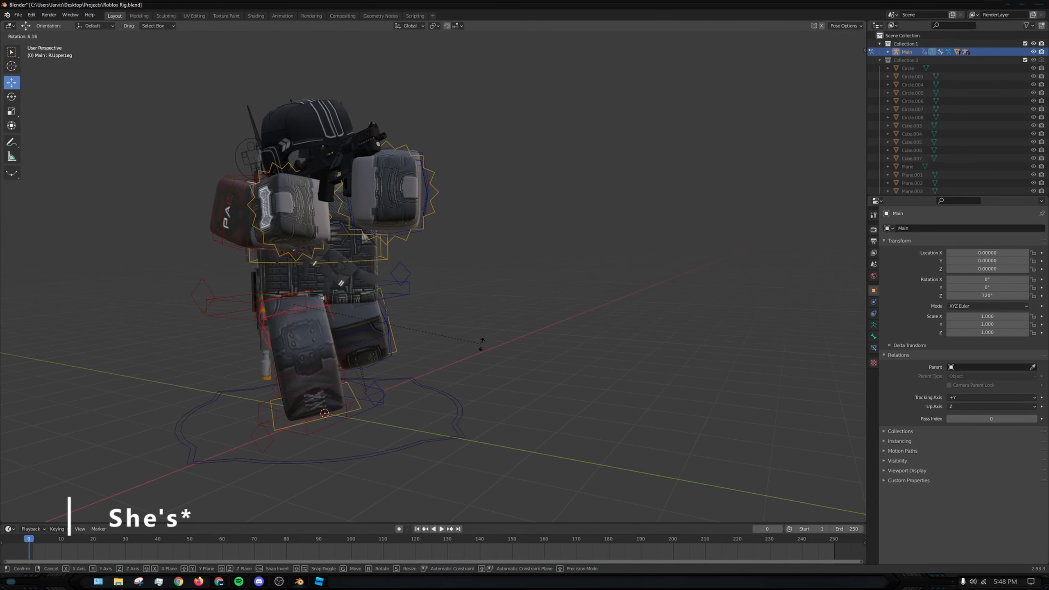
click(468, 366)
- Rotate the R.Foot bone about 5° from the right side and nudge it slightly down
middle_drag(404, 413, 451, 393)
click(309, 413)
middle_drag(309, 413, 520, 428)
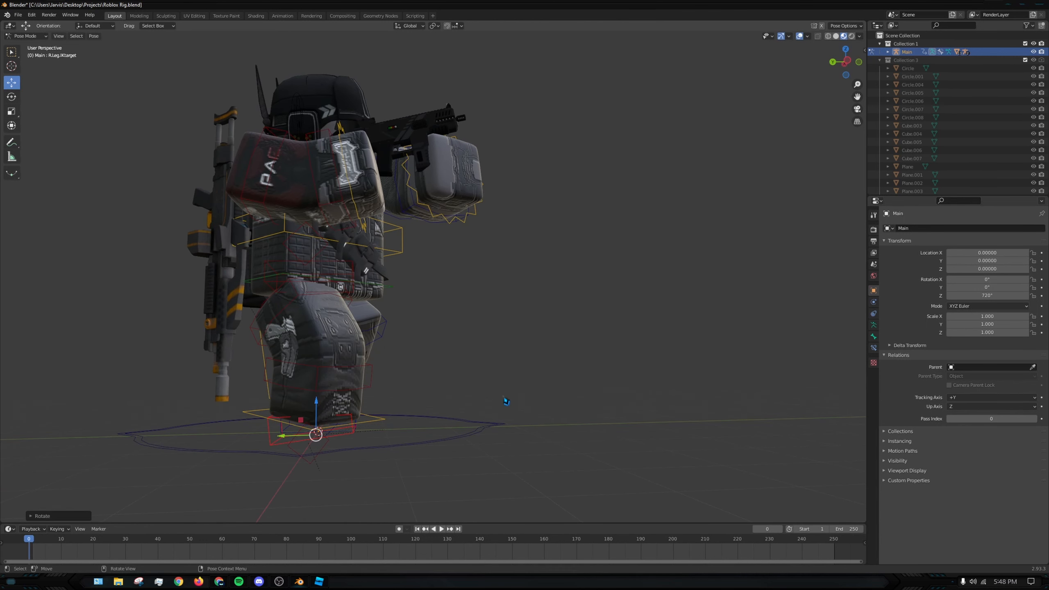
key(r)
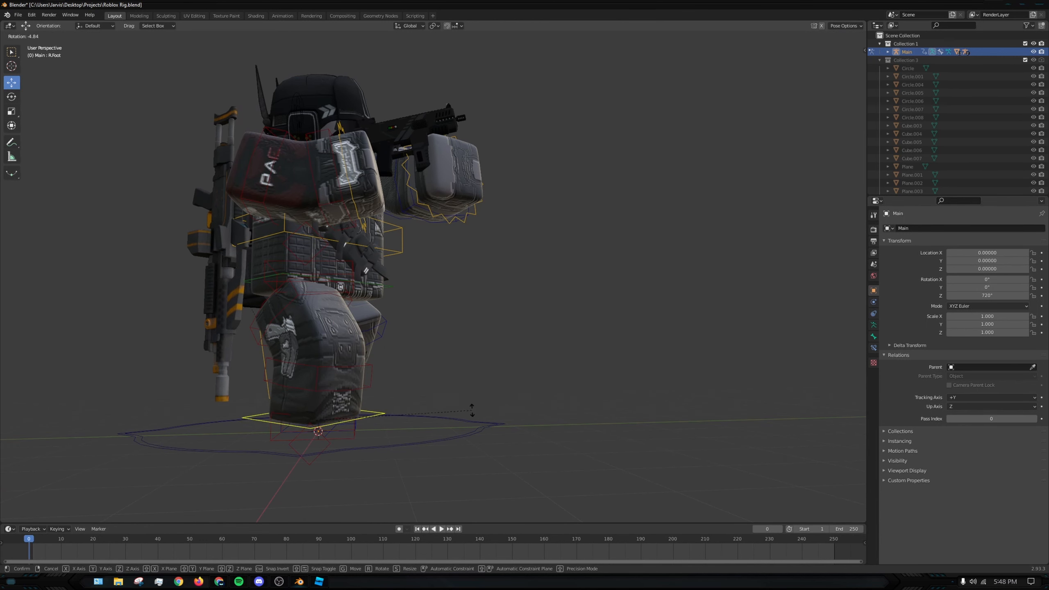
click(472, 410)
drag(315, 394, 316, 397)
- Undo the trial foot move and lower the Torso bone along the global Z axis to bring the body down
click(558, 373)
middle_drag(557, 372, 483, 376)
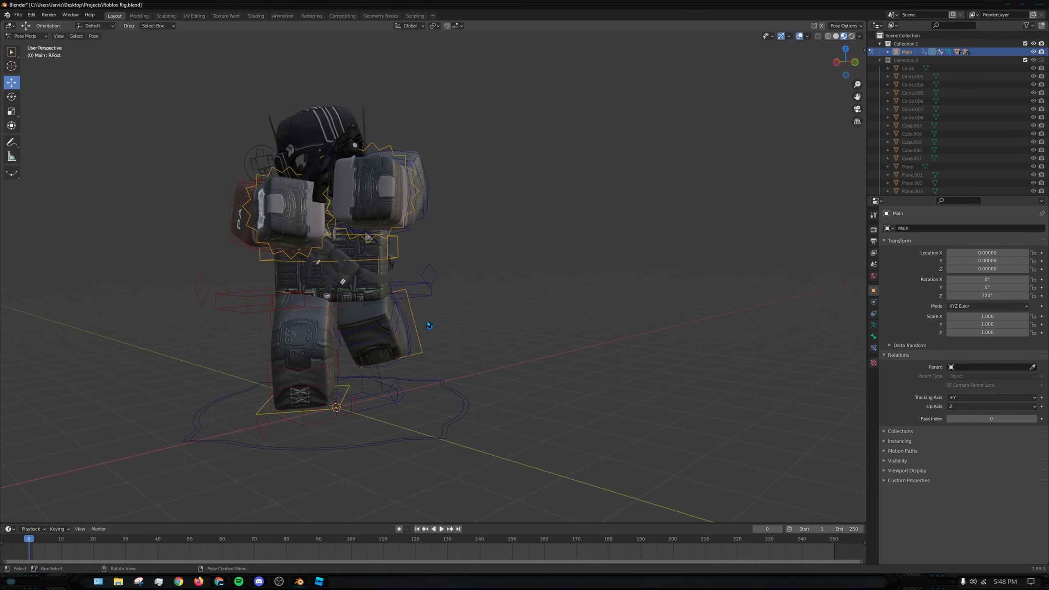
drag(334, 280, 333, 290)
key(ctrl+z)
click(339, 261)
mouse_move(331, 225)
mouse_down()
mouse_move(339, 273)
mouse_move(339, 234)
mouse_up()
middle_drag(422, 285, 367, 281)
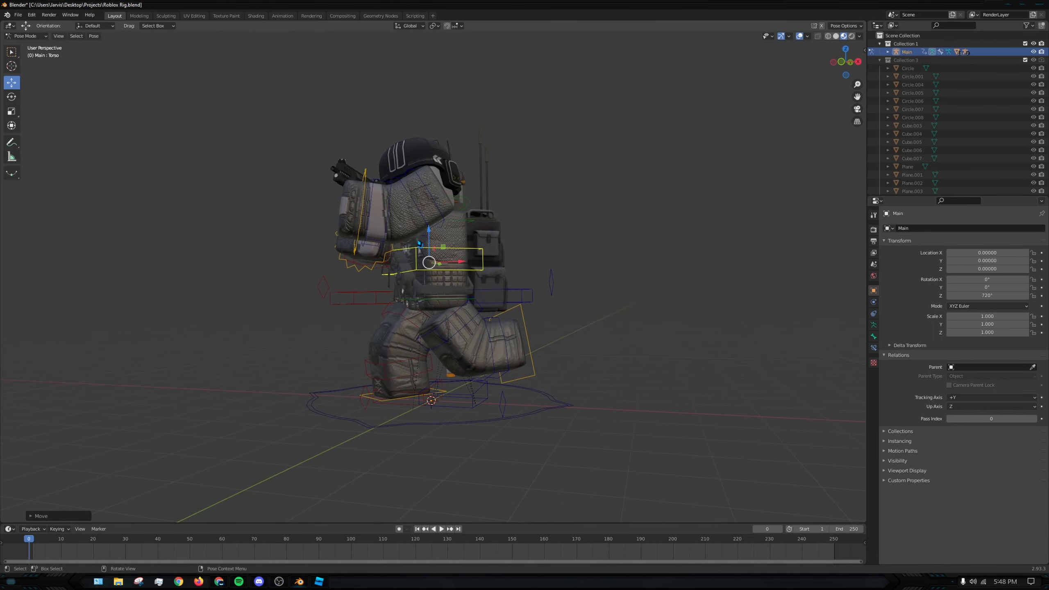
drag(428, 234, 428, 266)
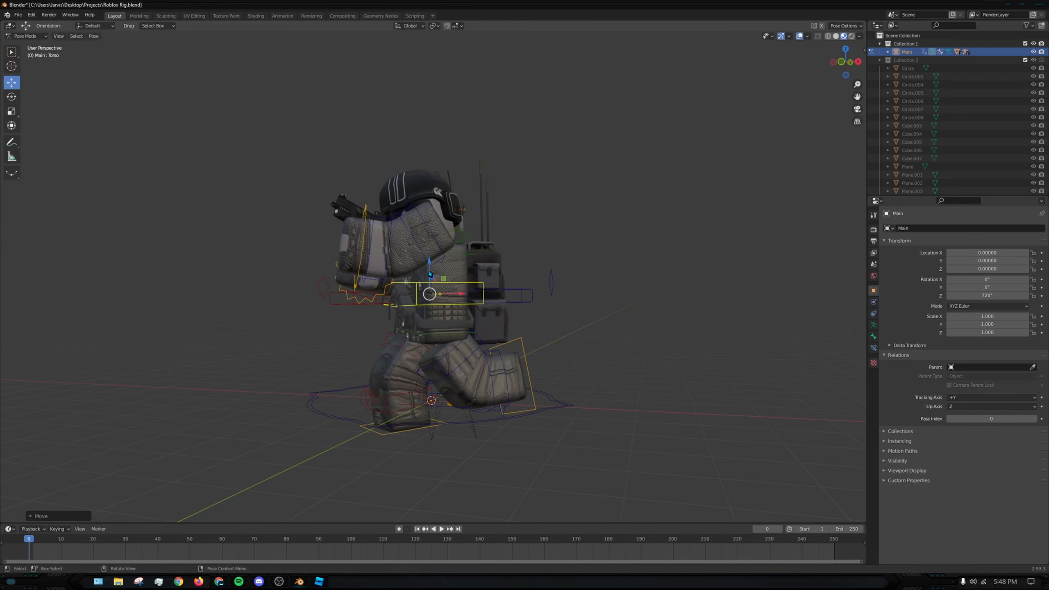
- Adjust the height of the R.UpperLeg bone along the global Z axis so the leg meets the lower torso
middle_drag(379, 361, 321, 410)
click(476, 347)
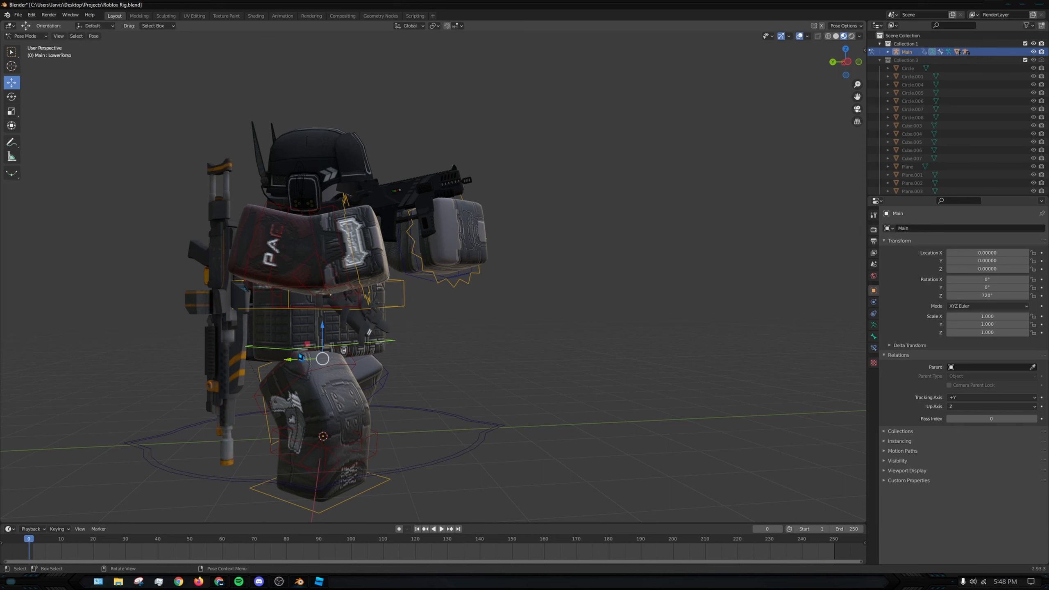
drag(299, 336, 298, 349)
middle_drag(399, 368, 341, 333)
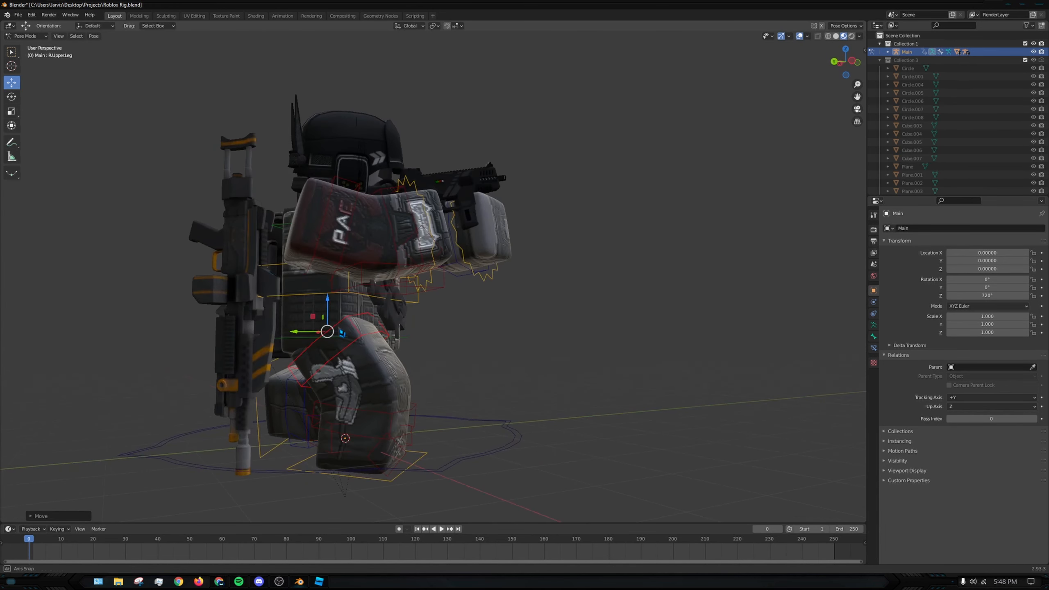
drag(329, 316, 325, 305)
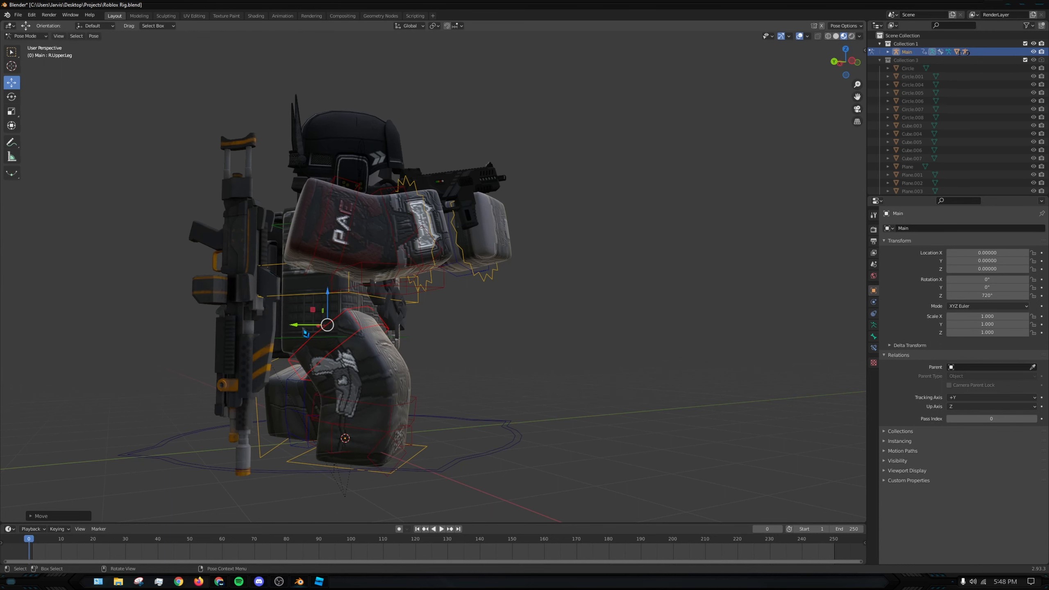
- Fine-tune the rotations of the R.LowerLeg and R.Foot bones to level the right foot with the ground
middle_drag(306, 333, 328, 437)
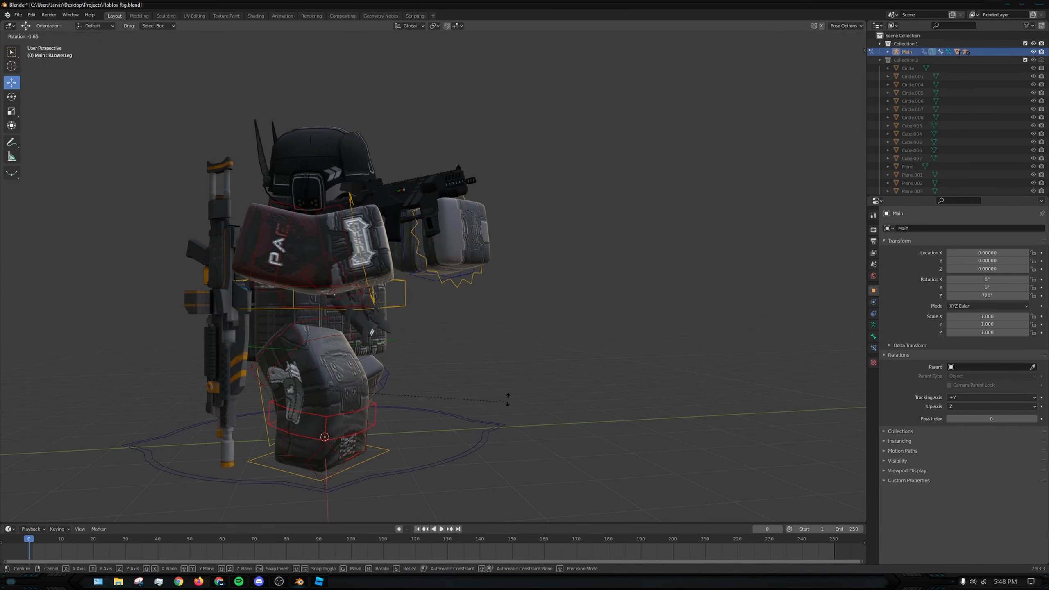
middle_drag(501, 375, 423, 426)
key(r)
middle_drag(549, 374, 475, 400)
click(548, 402)
key(r)
click(591, 419)
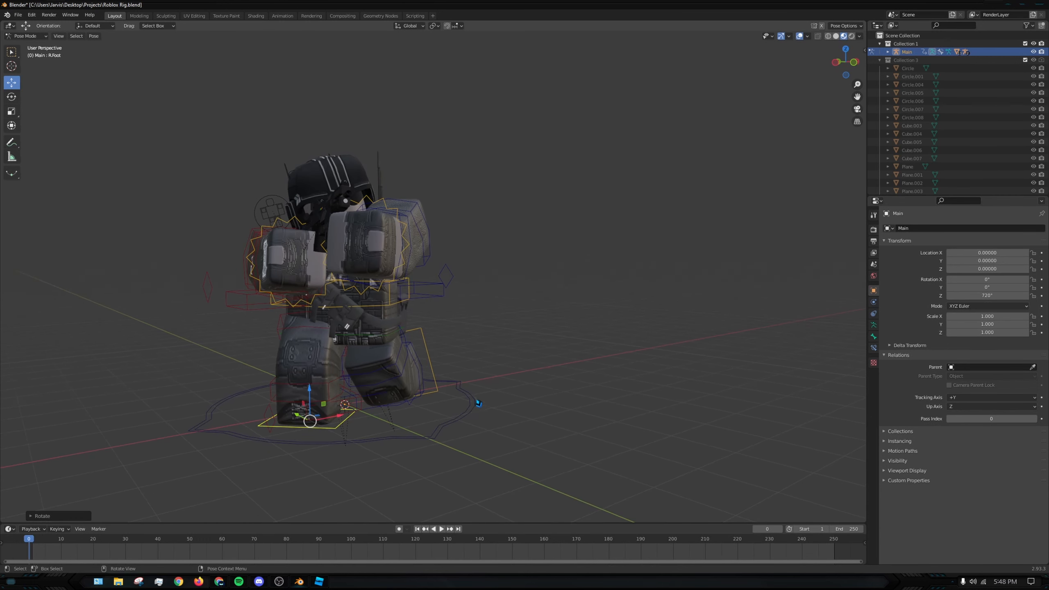
- Adjust the rotation of the R.LowerArm bone to refine the right forearm's aiming pose
click(556, 383)
middle_drag(555, 383, 516, 318)
click(284, 304)
key(r)
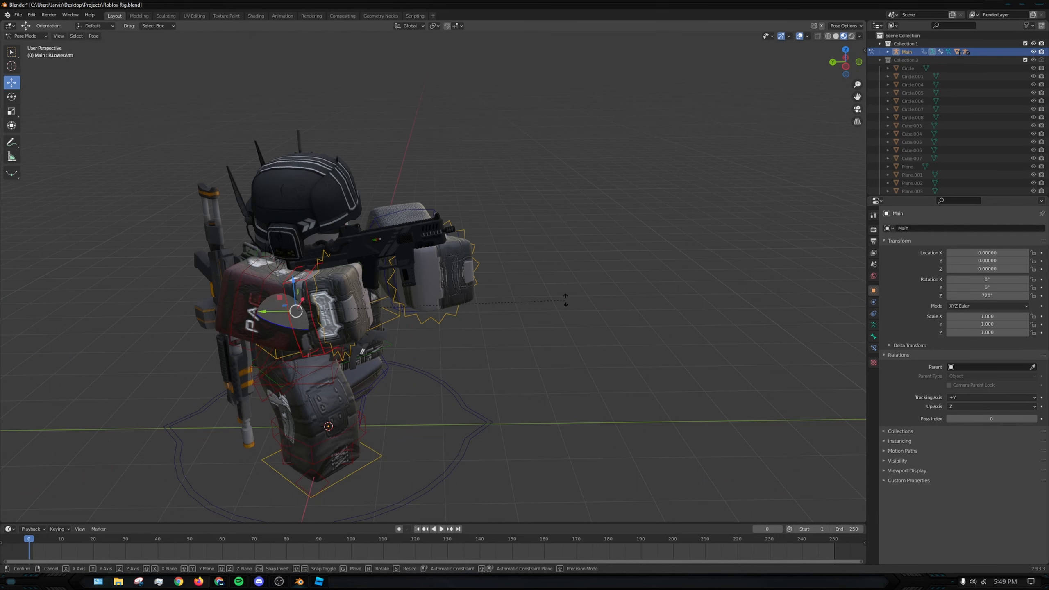
click(605, 295)
middle_drag(605, 295, 467, 240)
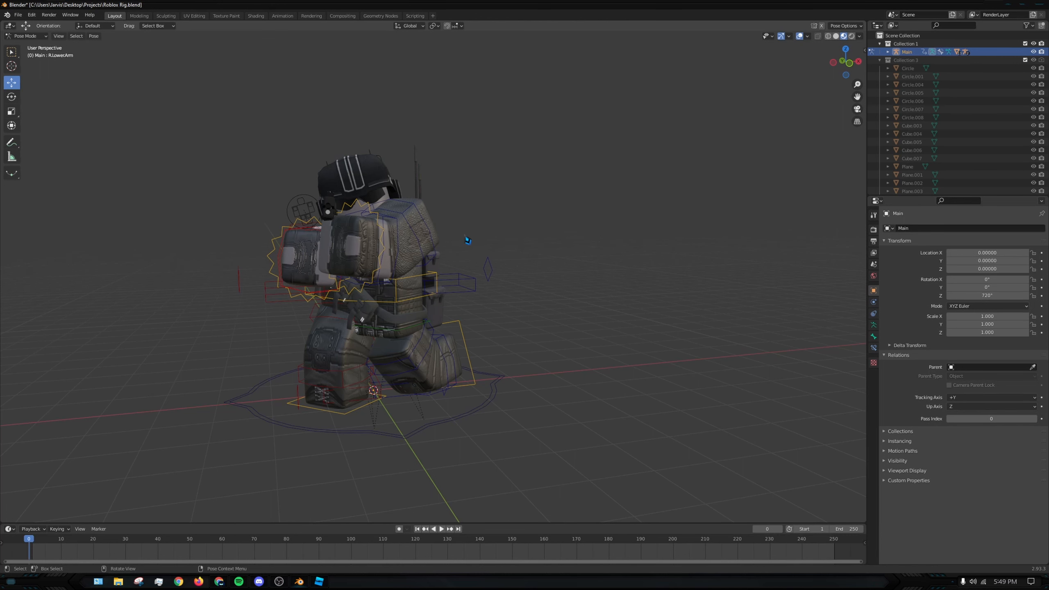
middle_drag(467, 240, 519, 240)
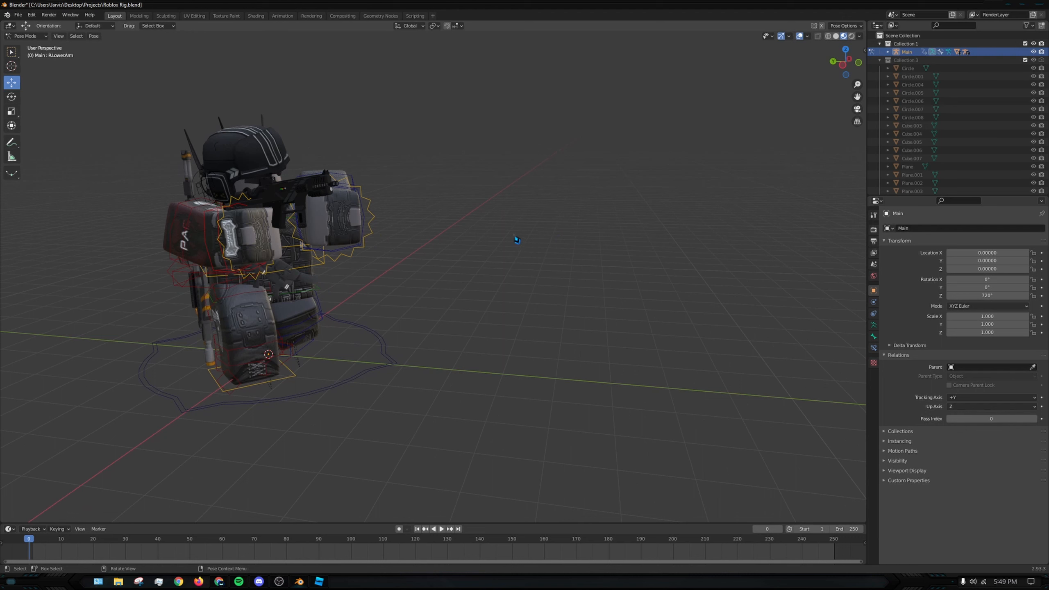
- Switch to Object Mode, add a Sun light and move it up in front of the avatar, to about Y -2.23 m, Z 5.24 m
click(37, 40)
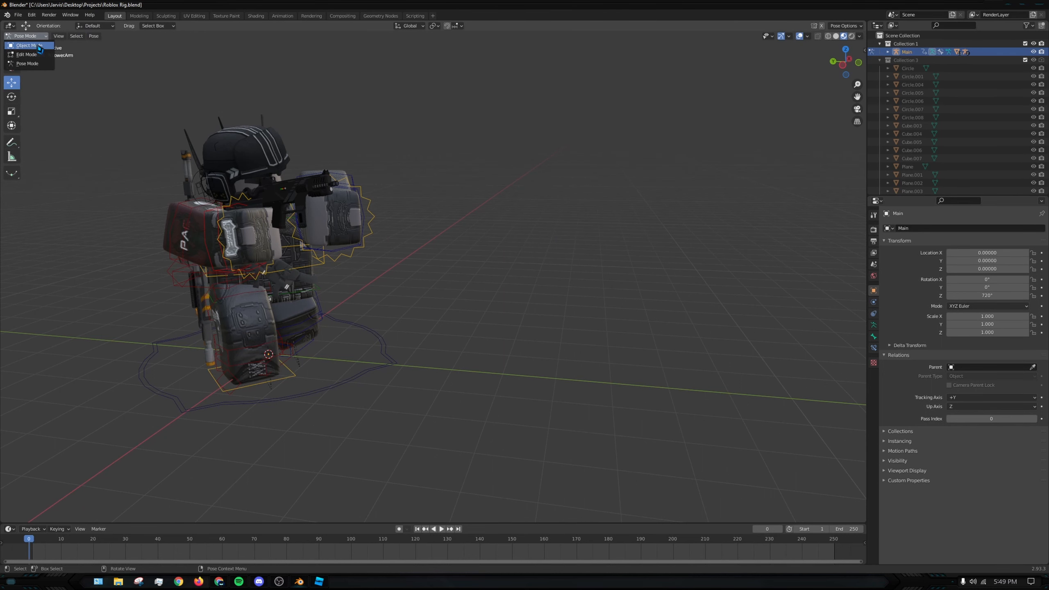
click(40, 48)
click(503, 198)
scroll(504, 199, down, 3)
key(shift+a)
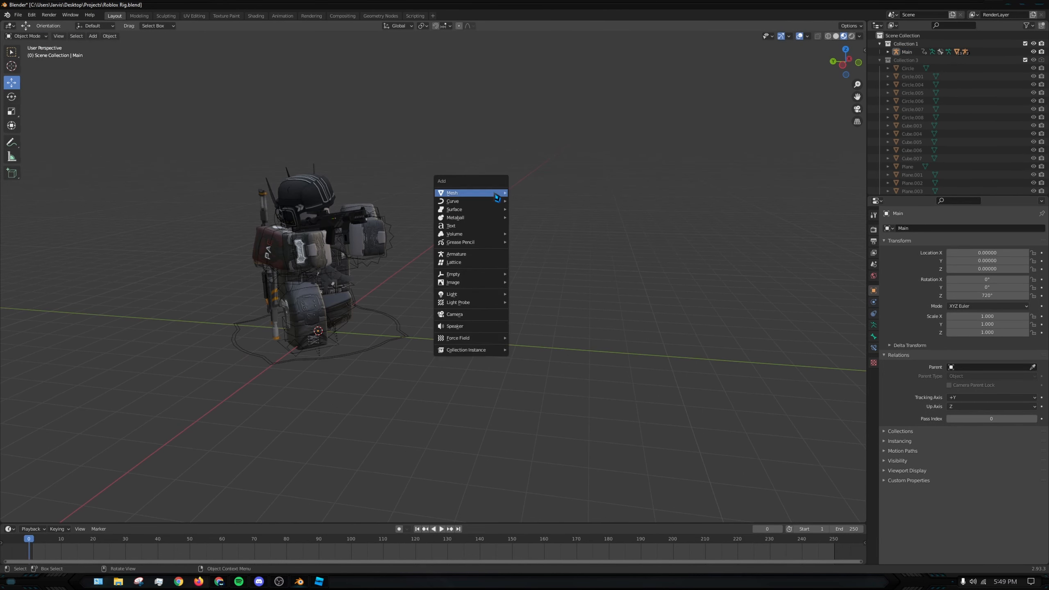
mouse_move(475, 294)
click(545, 305)
drag(301, 330, 383, 138)
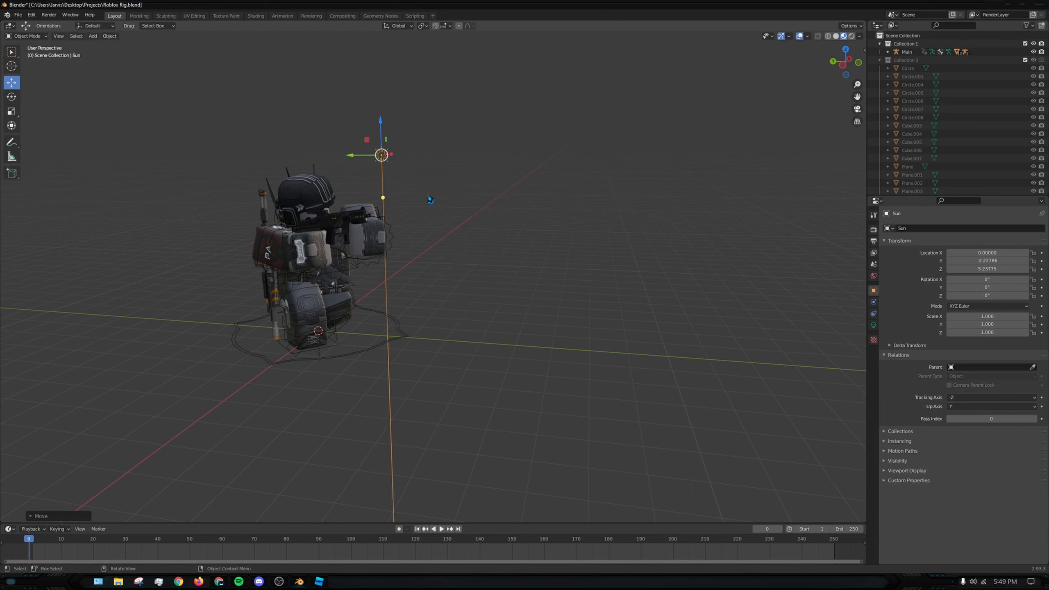
- Show the viewport in Rendered shading and move the Sun light to about X -1.51, Z 5.94
key(z)
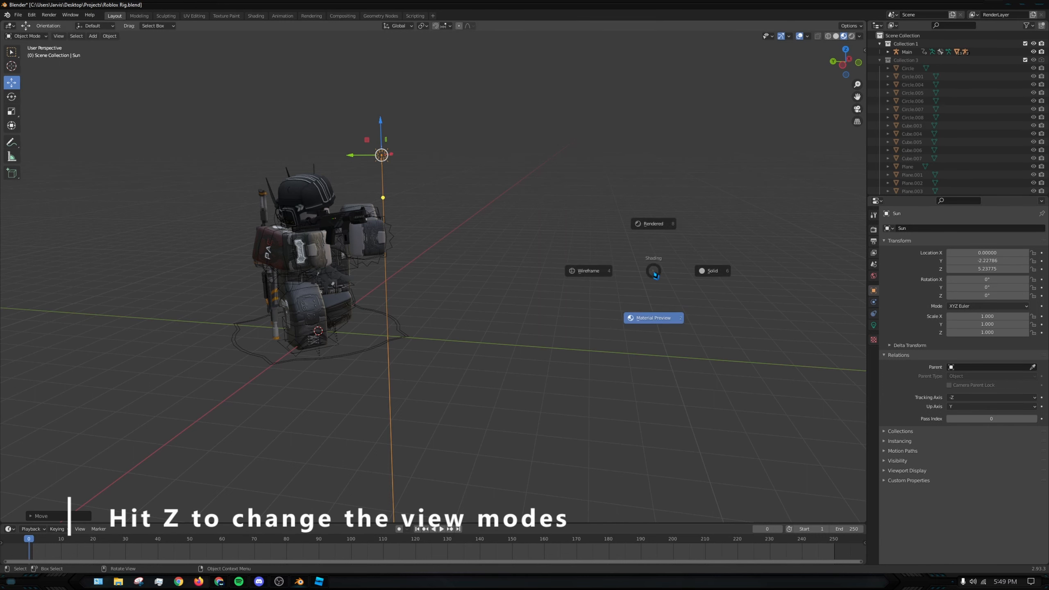
click(650, 229)
middle_drag(375, 202, 409, 142)
drag(397, 161, 426, 181)
middle_drag(428, 184, 373, 152)
drag(350, 138, 344, 109)
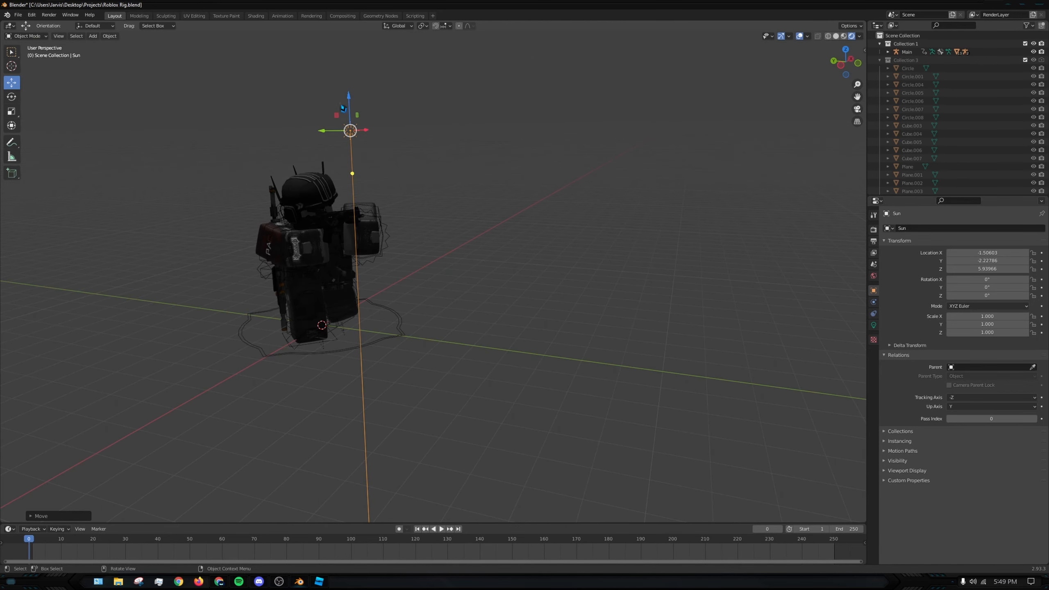
middle_drag(419, 174, 450, 189)
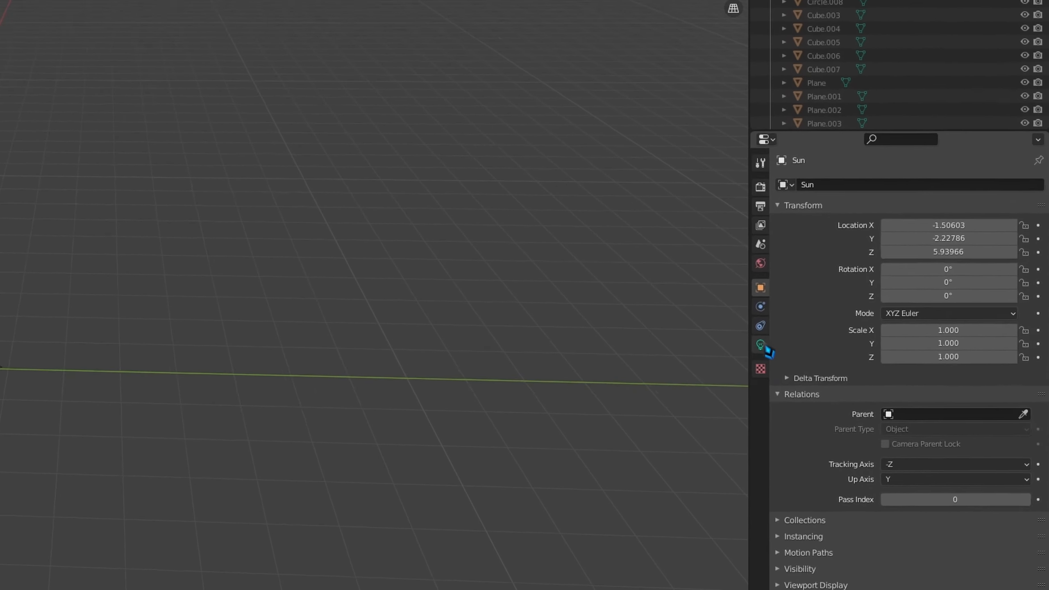
- Set the Sun light's strength to 4.380 and reposition the light above and in front of the avatar
click(874, 325)
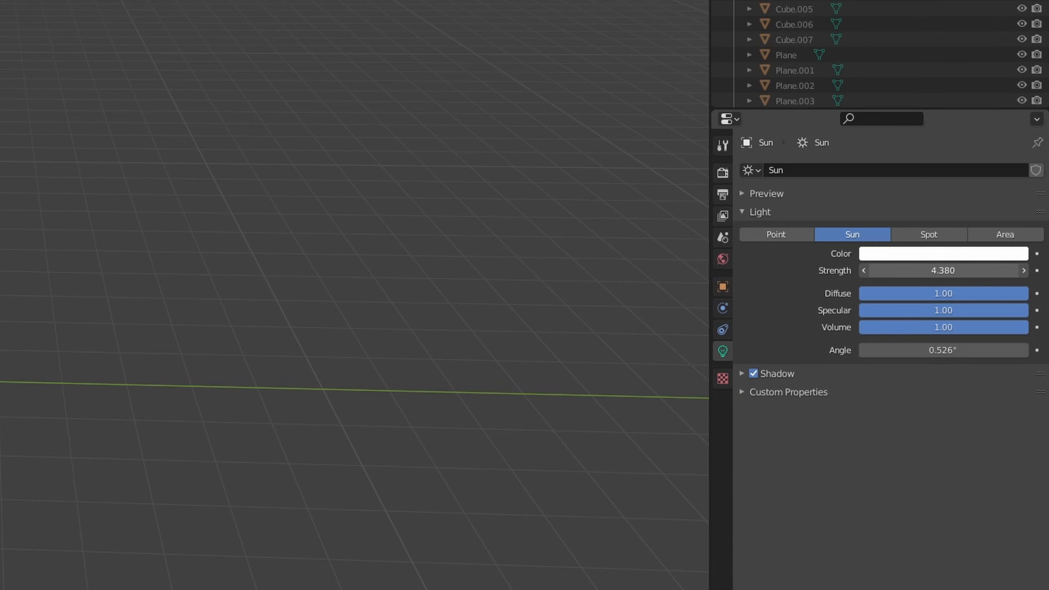
drag(143, 112, 394, 162)
middle_drag(394, 162, 372, 163)
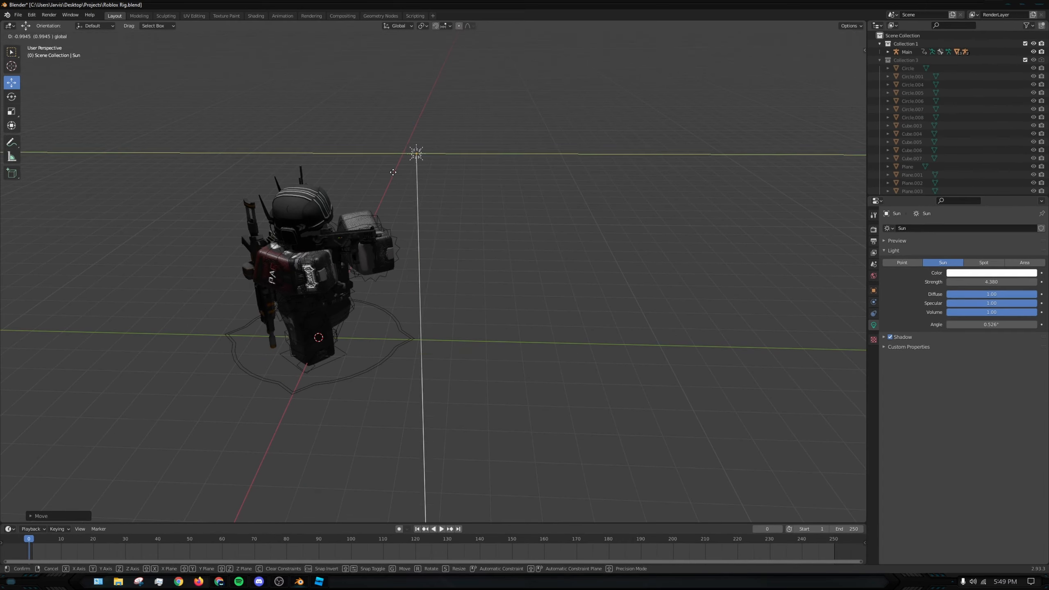
scroll(387, 168, up, 1)
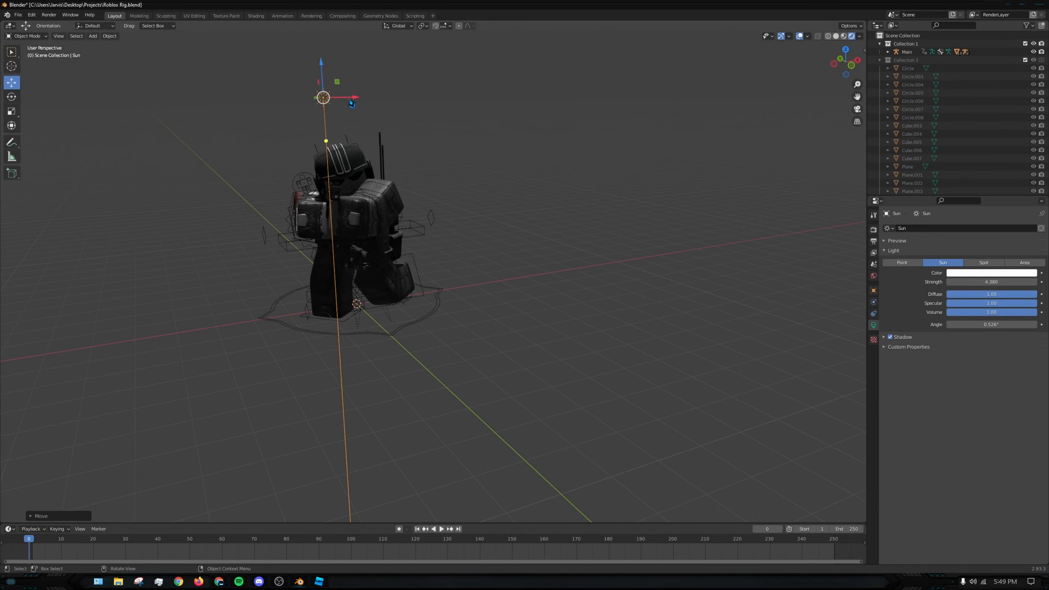
middle_drag(352, 104, 388, 93)
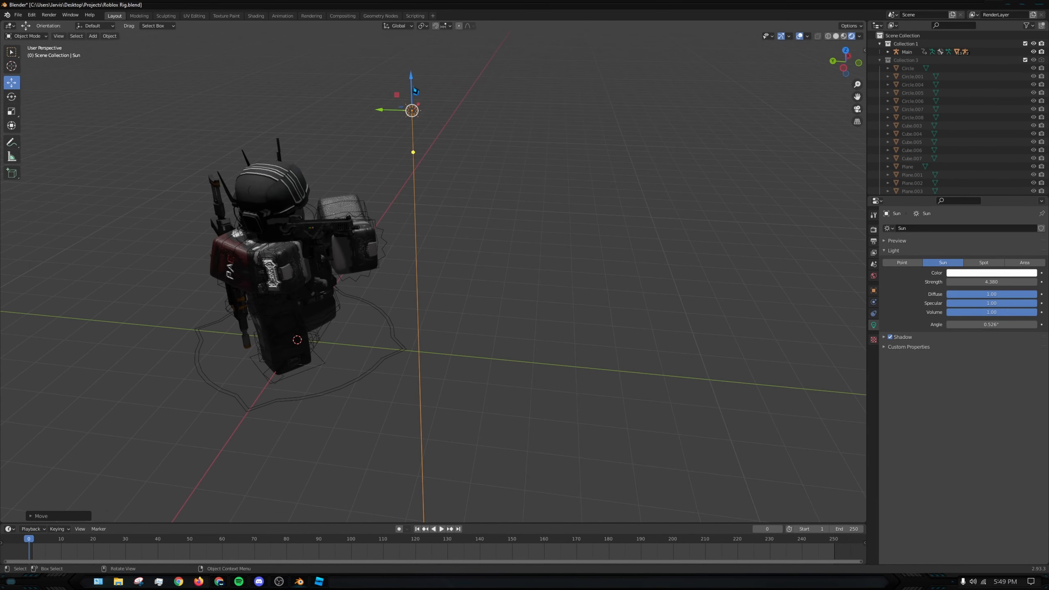
drag(413, 91, 348, 91)
middle_drag(349, 91, 281, 69)
- Increase the Sun light's strength further and fine-tune its position around the avatar
mouse_move(985, 283)
mouse_down()
mouse_move(1044, 283)
mouse_move(987, 282)
mouse_up()
middle_drag(356, 83, 443, 124)
drag(382, 86, 396, 91)
- Select the helmet object Handle1 and open its material nodes in the Shading workspace
click(492, 239)
middle_drag(492, 239, 386, 215)
scroll(426, 219, up, 2)
shift+middle_drag(456, 211, 520, 191)
scroll(495, 306, up, 2)
click(565, 167)
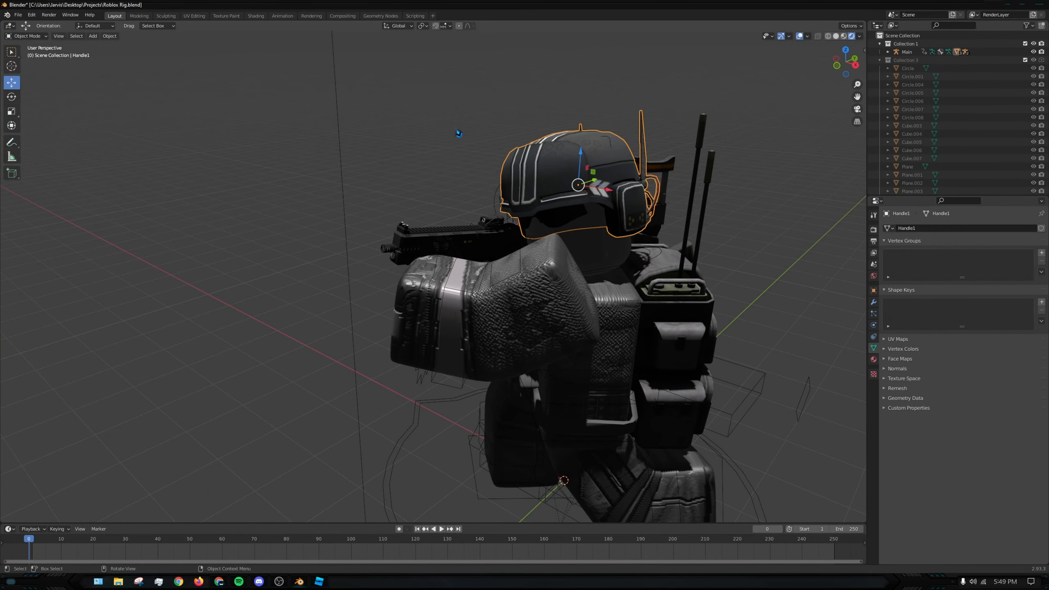
click(459, 133)
click(565, 169)
click(255, 15)
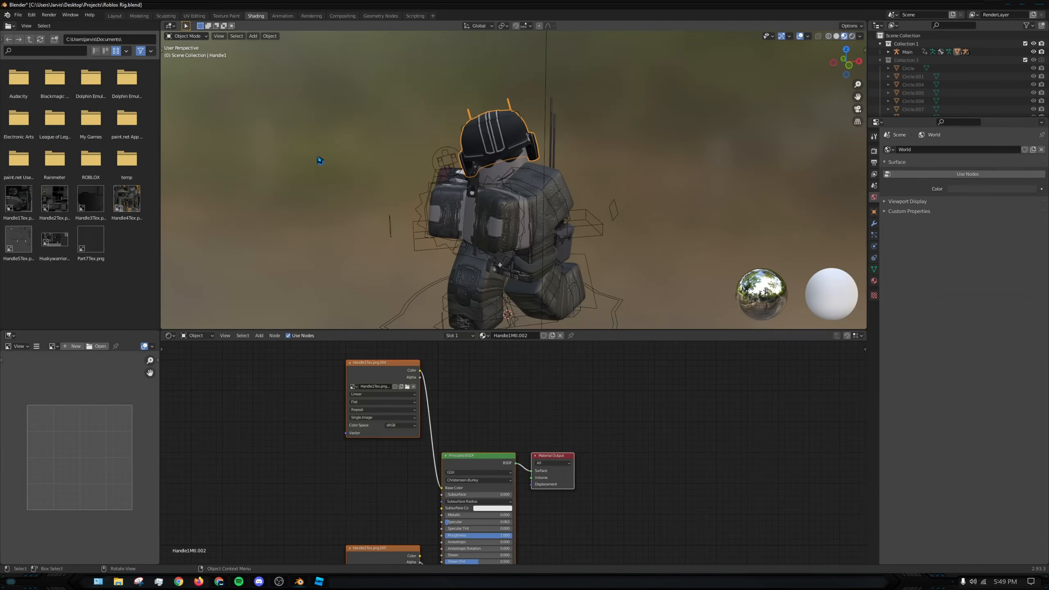
- Move the Non-Color image texture node of the helmet material up beside the Principled BSDF node
middle_drag(495, 438, 409, 318)
middle_drag(333, 423, 395, 480)
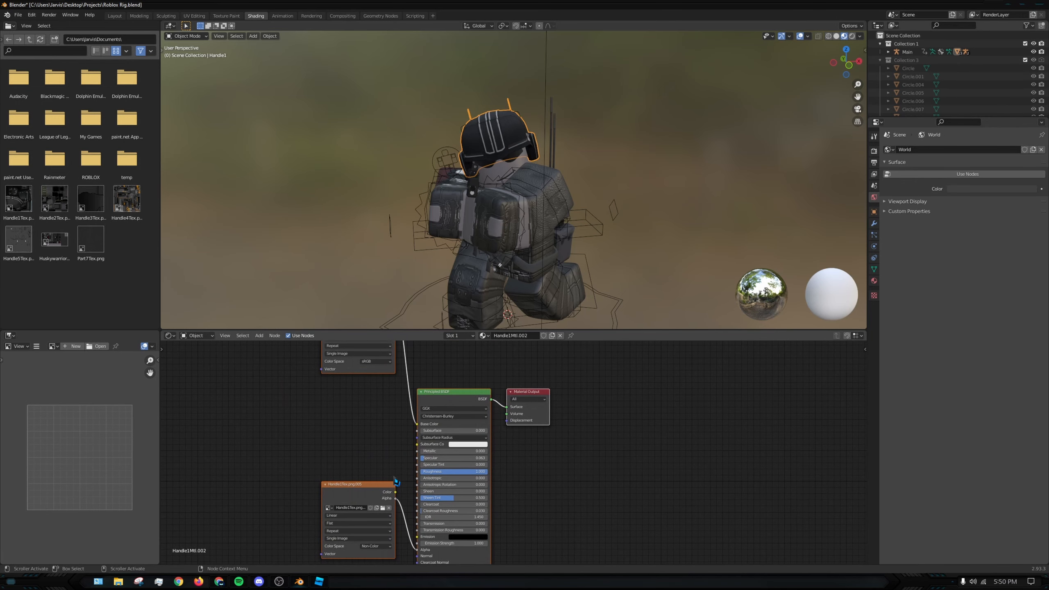
click(363, 488)
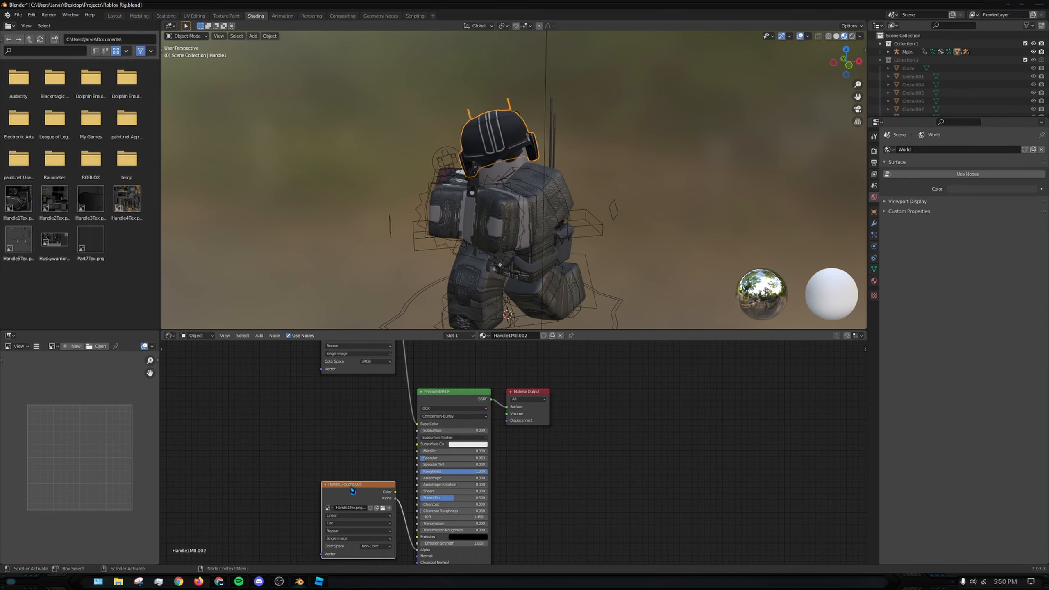
drag(353, 491, 361, 421)
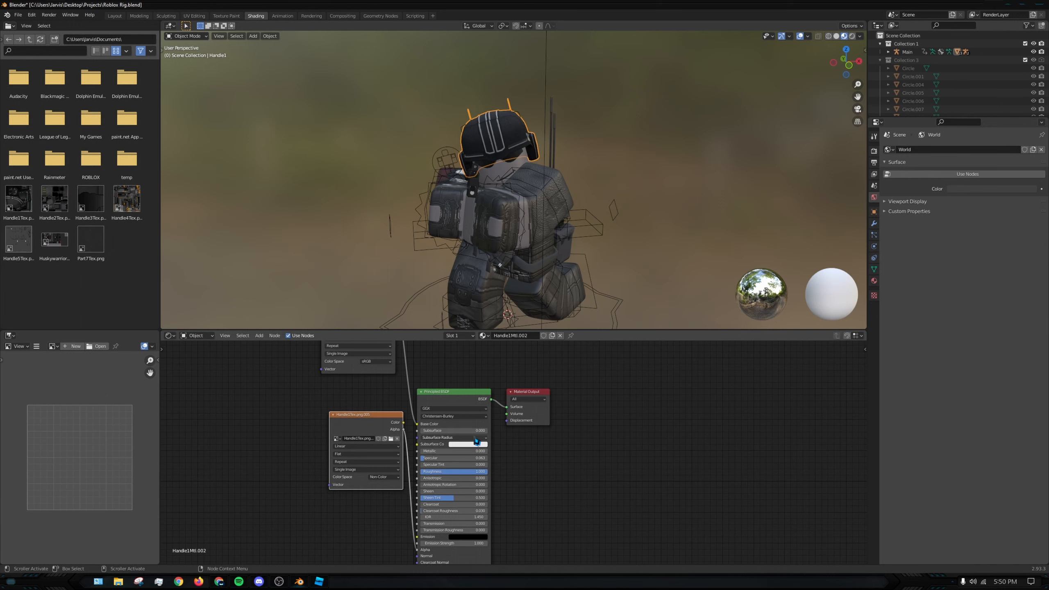
scroll(475, 438, down, 1)
scroll(561, 454, down, 1)
middle_drag(591, 467, 548, 442)
- Add a Bump node to the helmet material and connect its Normal output to the Principled BSDF's Normal input
click(283, 508)
key(shift+a)
click(269, 476)
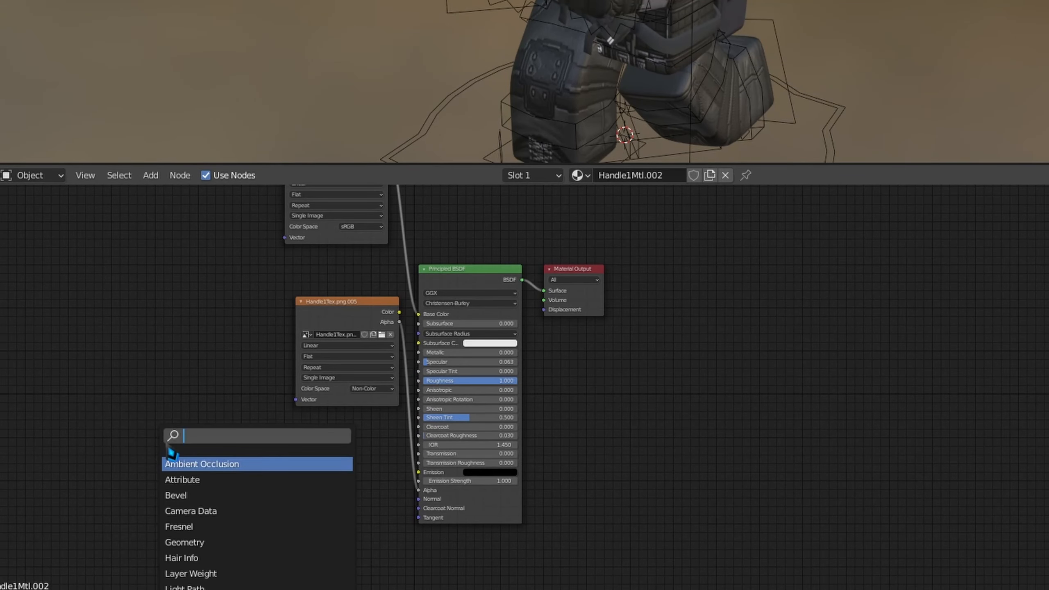
text(bump)
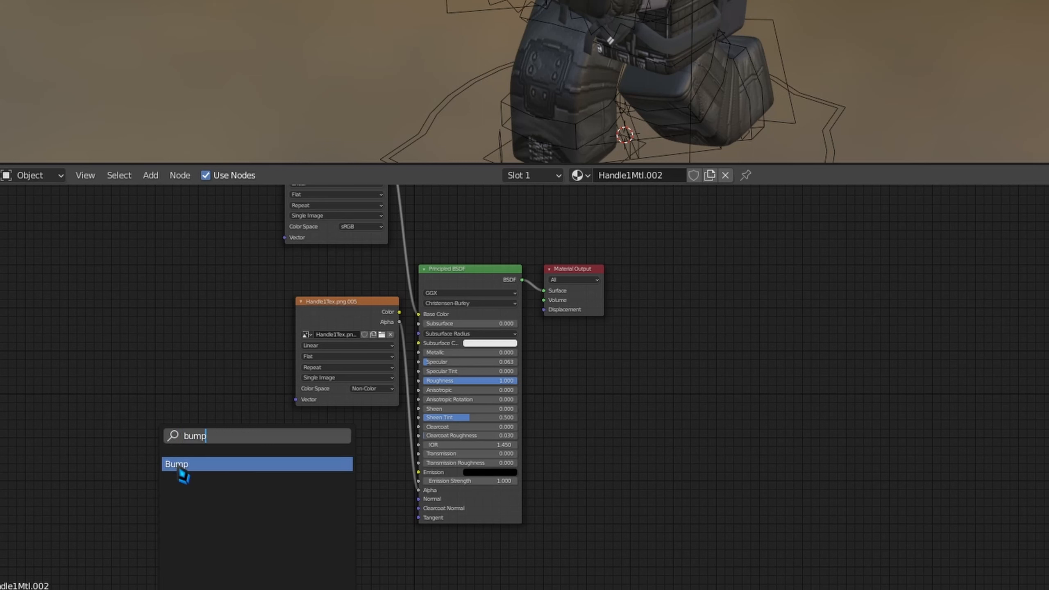
click(181, 476)
click(191, 420)
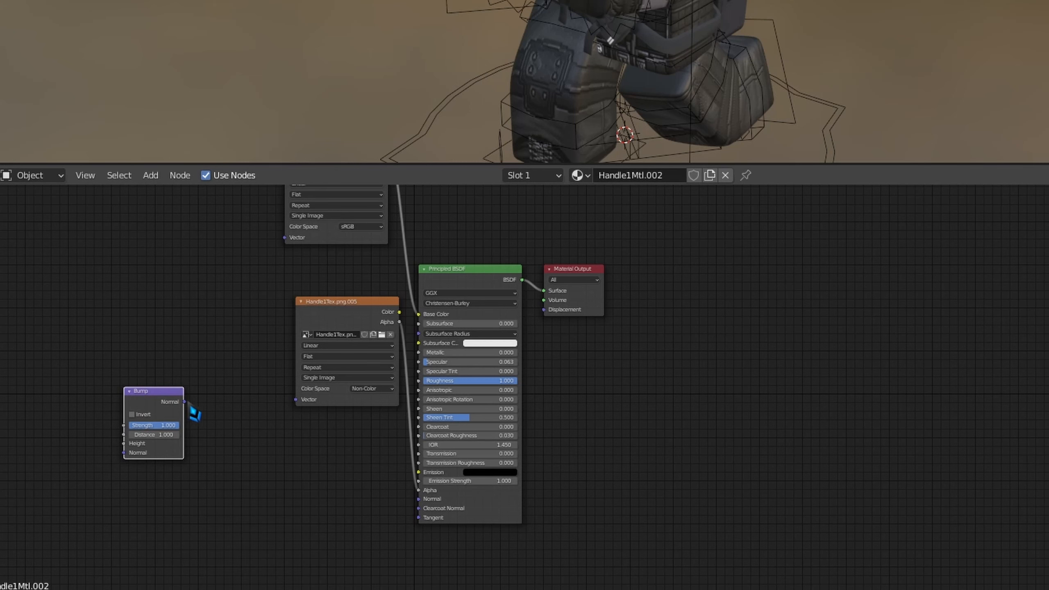
drag(191, 409, 422, 506)
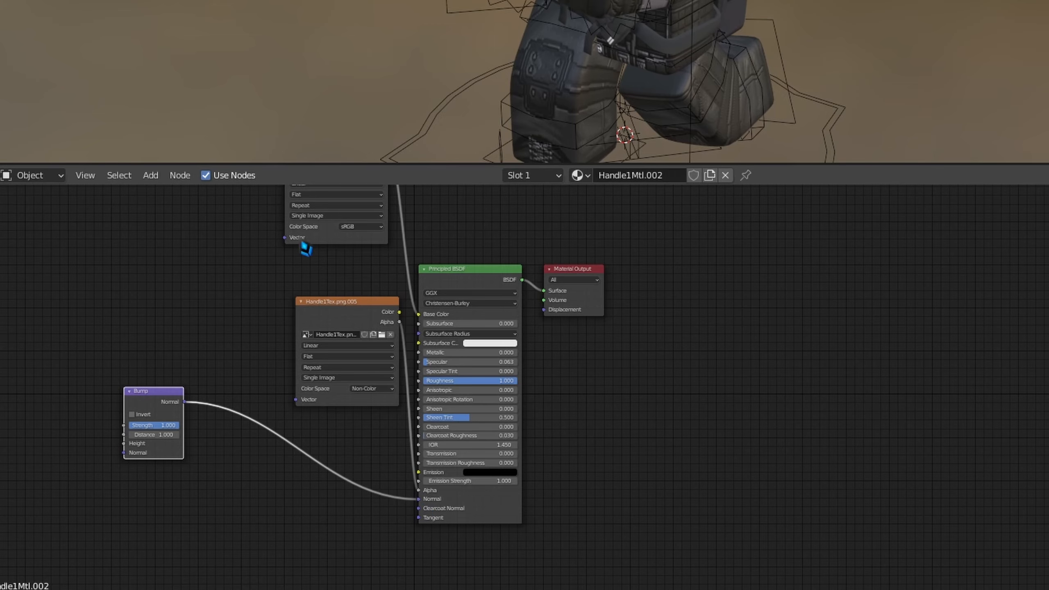
- Connect the helmet's base colour texture to the Bump node's Height input and rearrange the nodes for clear links
middle_drag(361, 248, 410, 365)
drag(426, 273, 180, 572)
drag(206, 514, 274, 505)
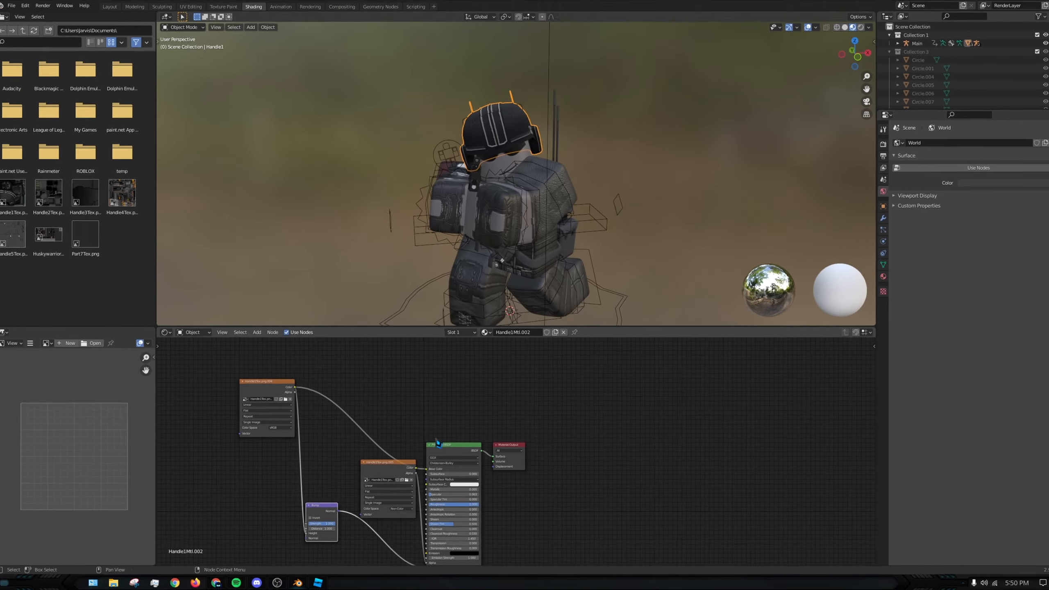
scroll(536, 137, up, 4)
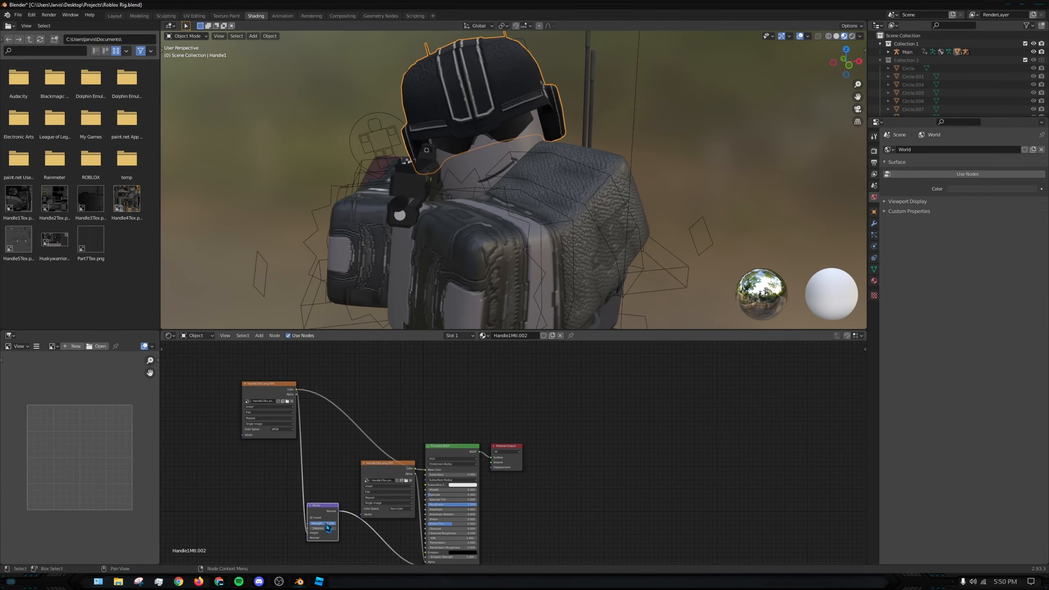
- Reduce the Bump node's Strength to about 0.125 and set its Distance to about 7.8 for a subtle helmet relief
mouse_move(310, 524)
mouse_down()
mouse_move(335, 523)
mouse_move(320, 523)
mouse_up()
drag(324, 524, 318, 524)
scroll(425, 152, down, 2)
middle_drag(637, 130, 545, 138)
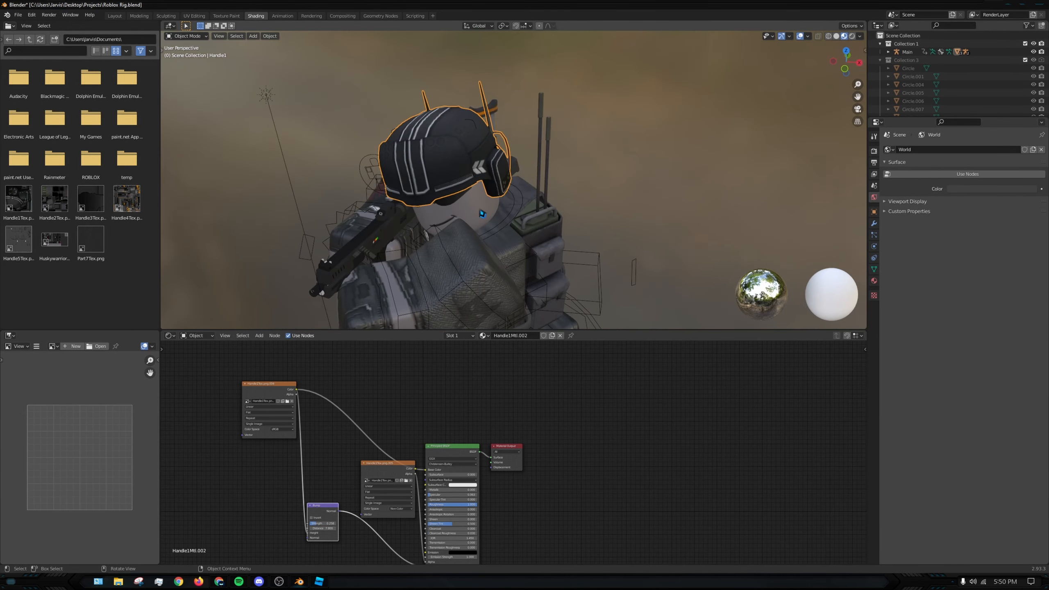
middle_drag(479, 217, 459, 202)
- Examine the helmet's bump effect under the Sun light from several angles and review its material nodes
click(114, 16)
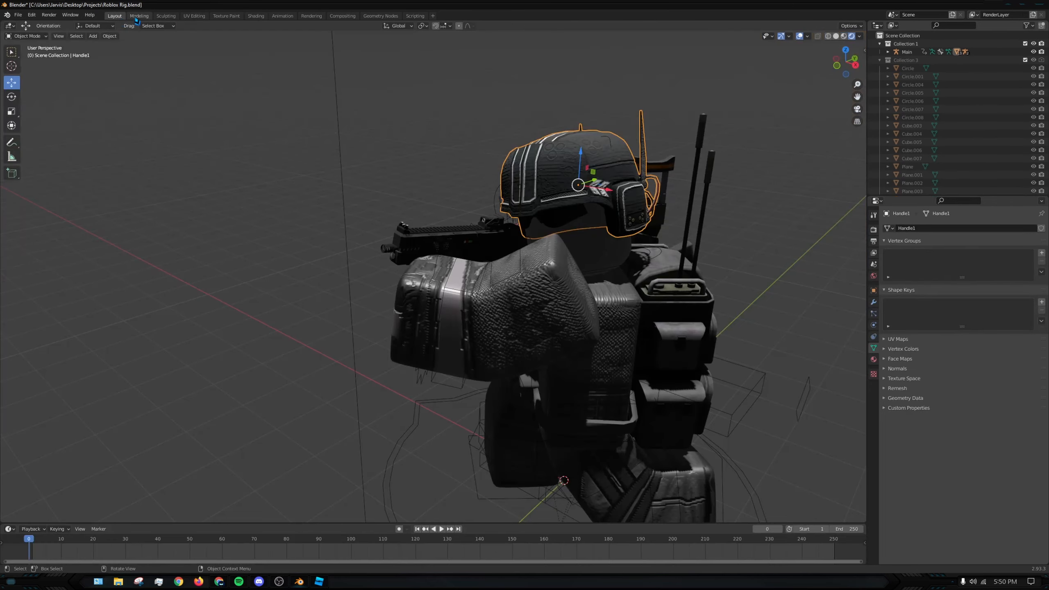
mouse_move(682, 198)
middle_down()
mouse_move(578, 180)
mouse_move(568, 211)
middle_up()
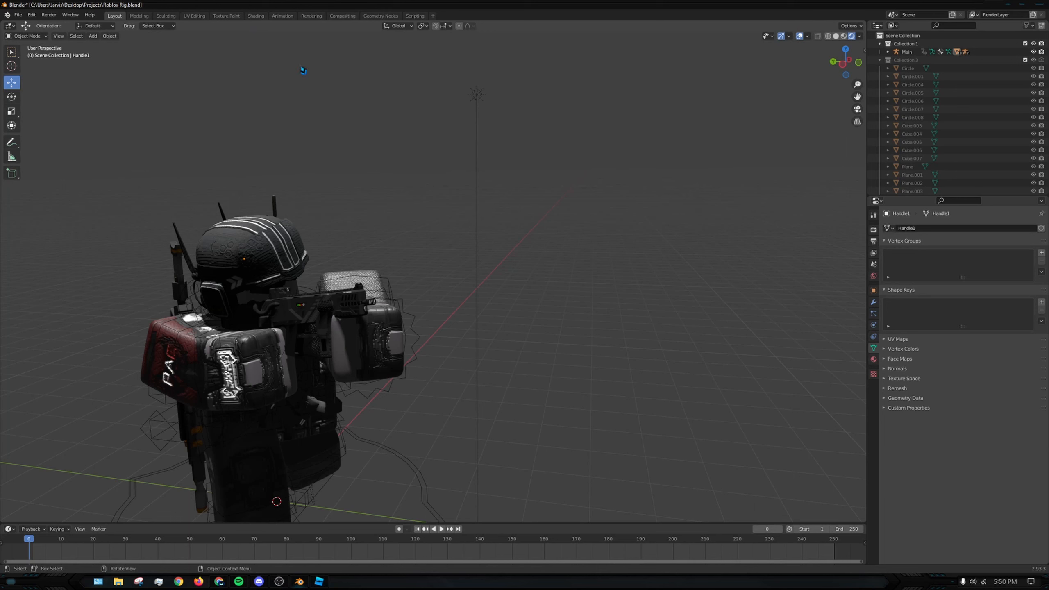
middle_drag(351, 190, 433, 194)
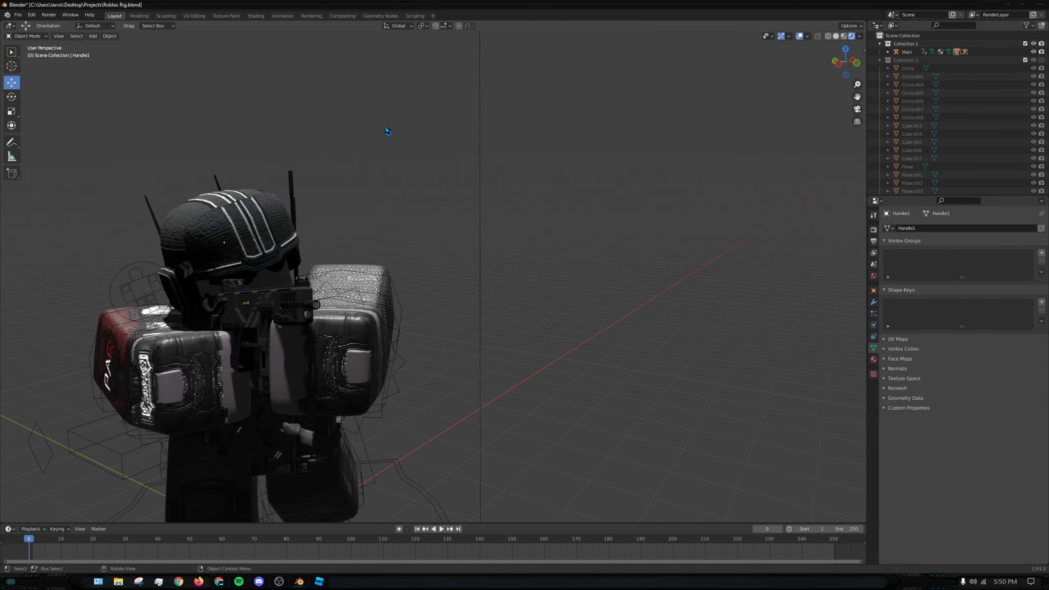
middle_drag(387, 132, 290, 70)
click(256, 15)
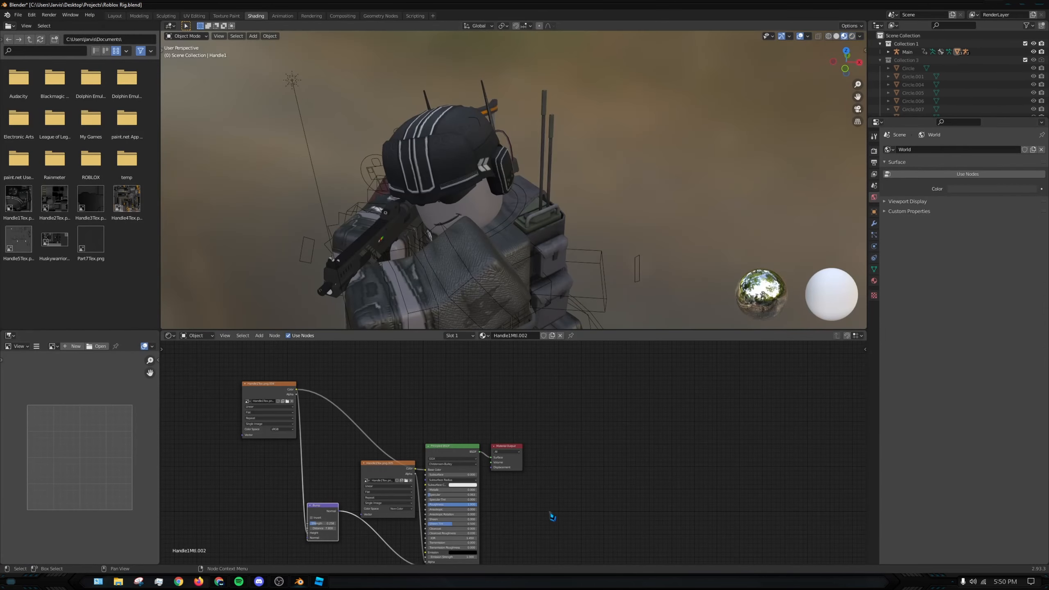
middle_drag(457, 491, 453, 413)
scroll(304, 456, up, 4)
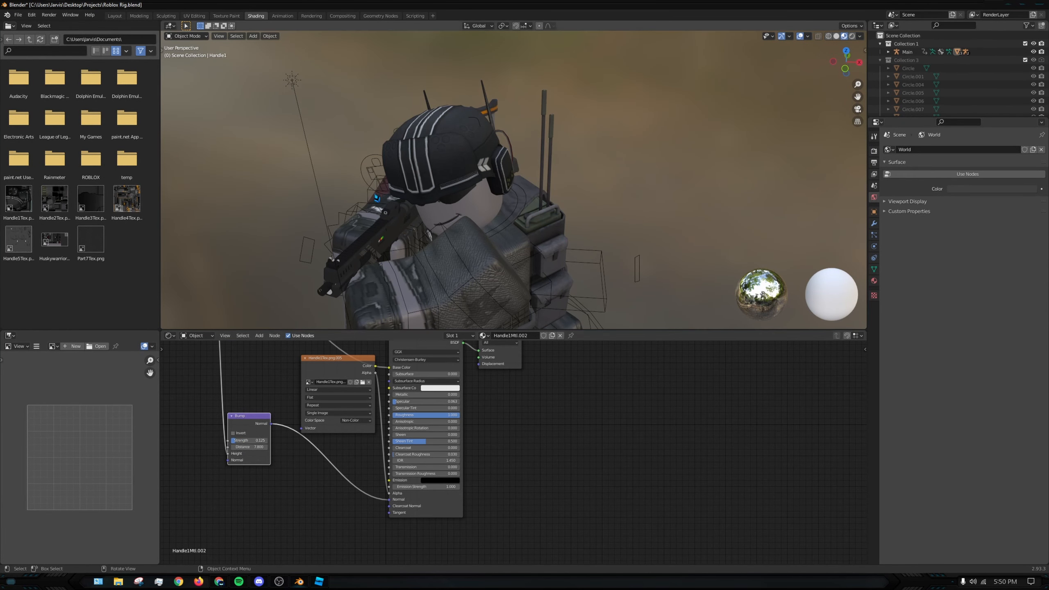
click(139, 16)
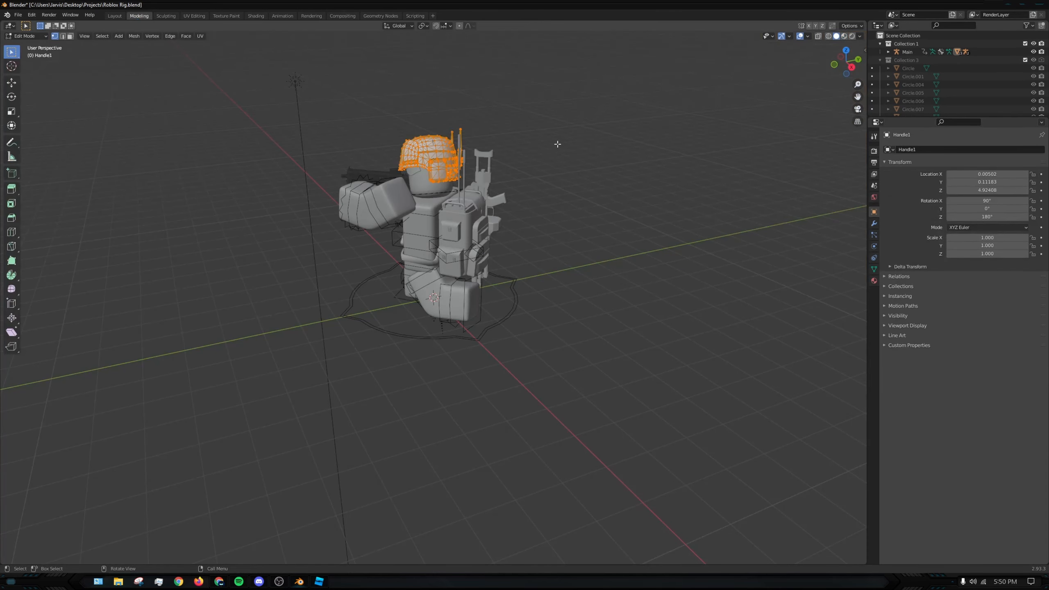
click(114, 16)
middle_drag(494, 160, 555, 145)
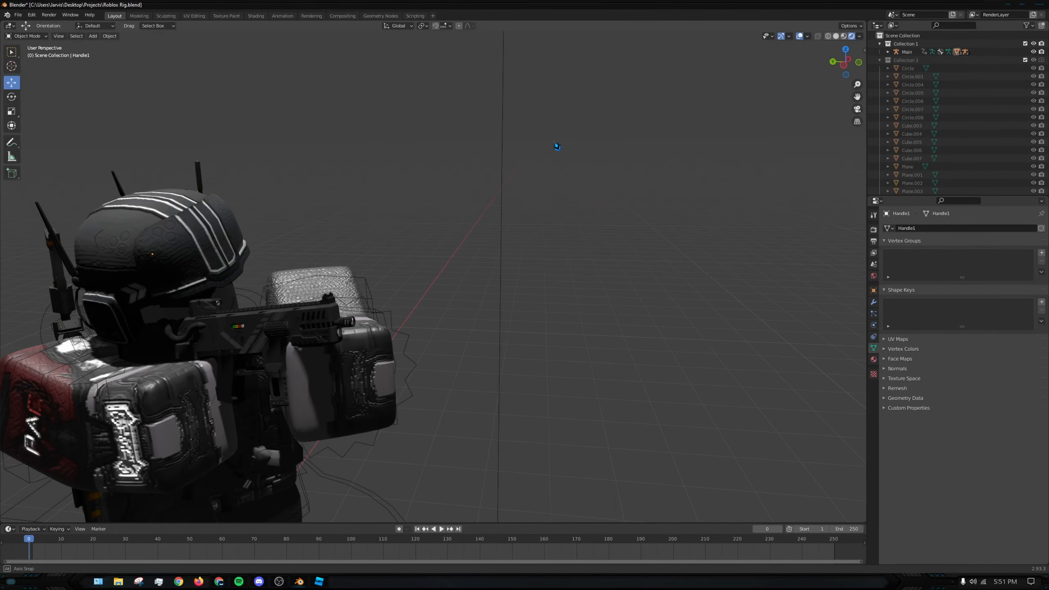
scroll(313, 213, down, 2)
middle_drag(440, 283, 456, 205)
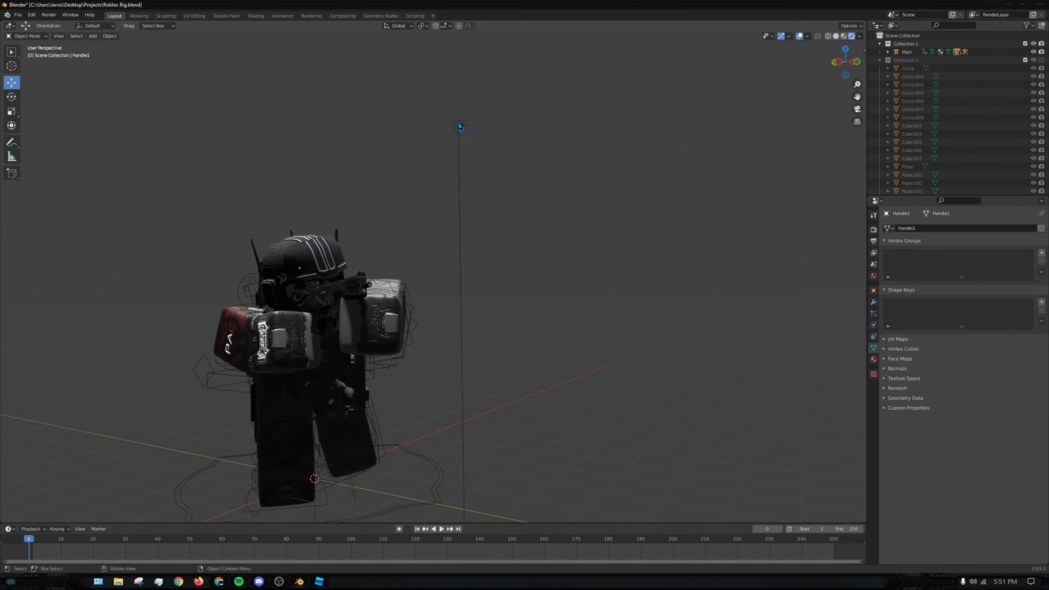
- Add a camera, place it along the Y axis in front of the avatar and clear its rotation
click(460, 127)
middle_drag(461, 128, 606, 307)
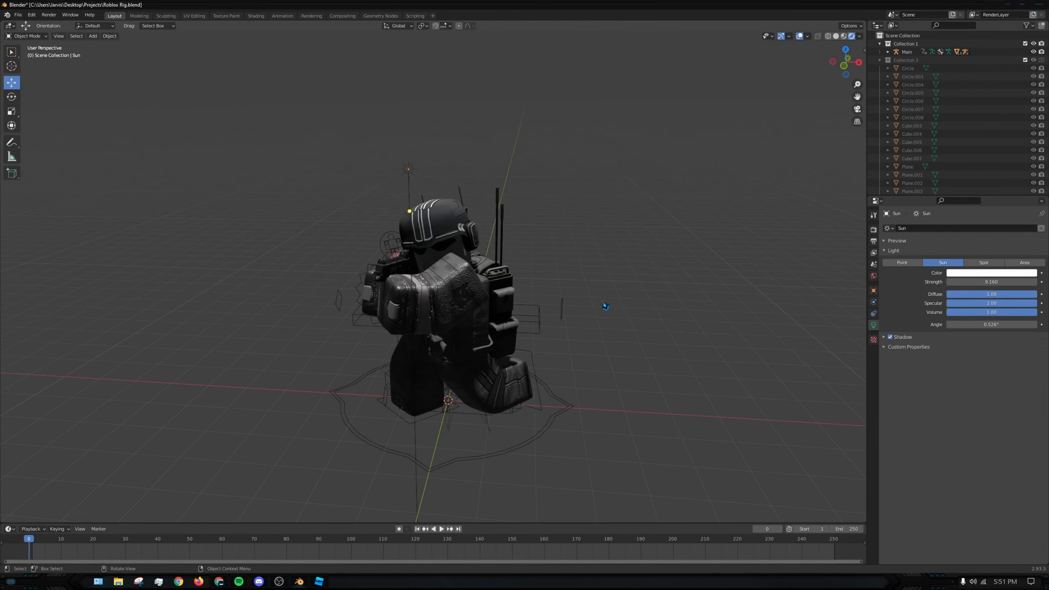
scroll(605, 306, down, 2)
key(shift+a)
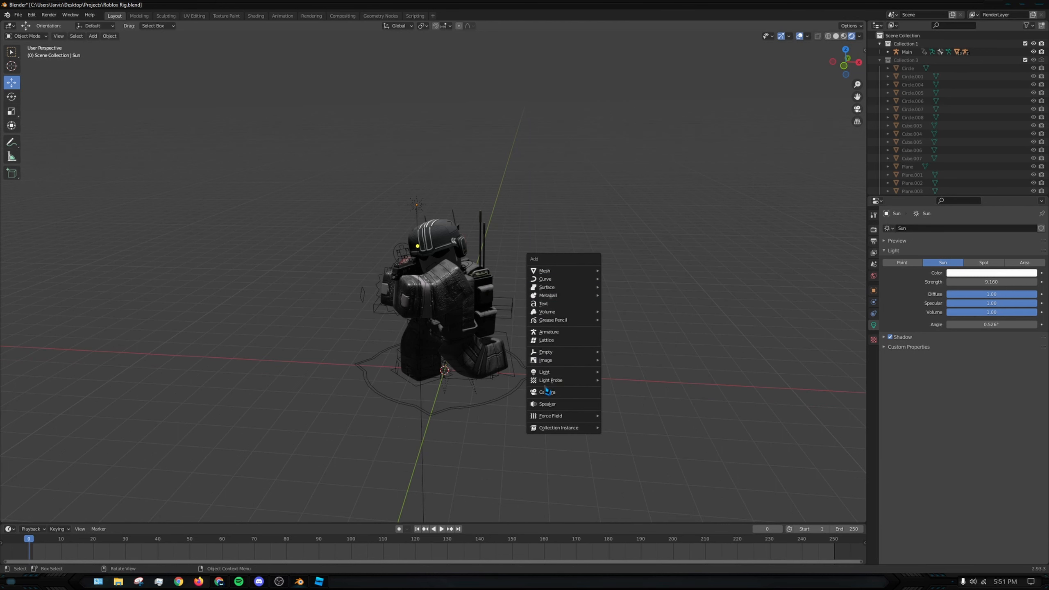
click(546, 392)
middle_drag(547, 391, 413, 372)
key(g)
click(733, 450)
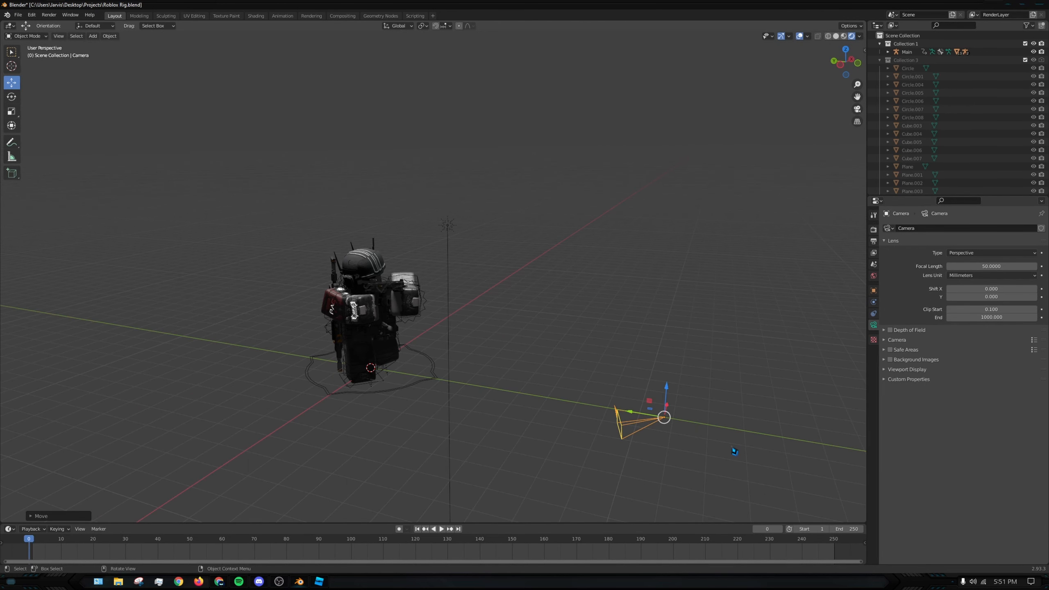
key(alt+r)
middle_drag(737, 451, 701, 450)
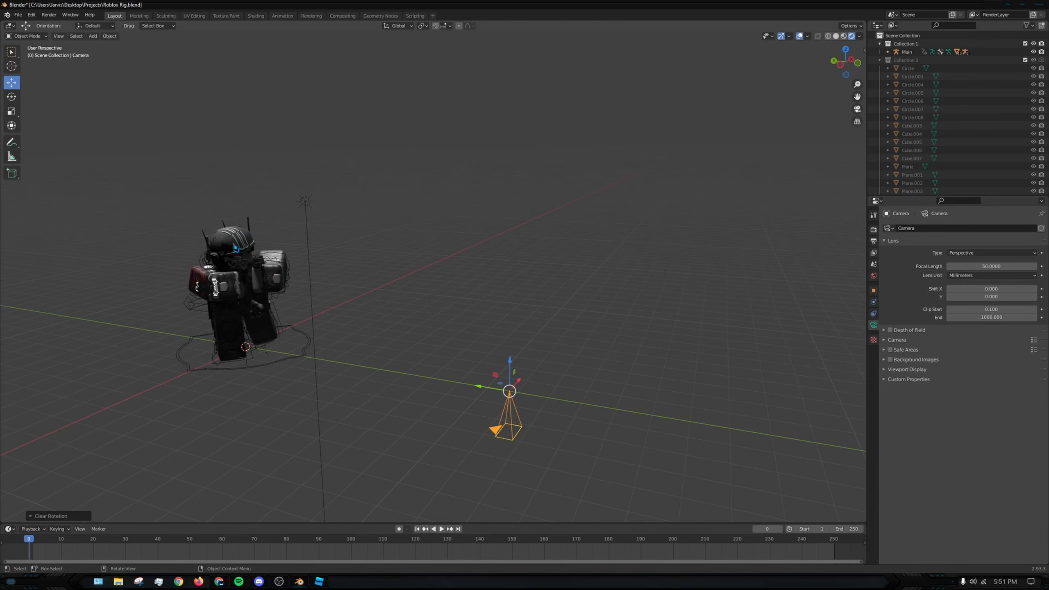
- Look up the rotation shortcuts by searching the keymap preferences for "rotat", then close the preferences
click(31, 15)
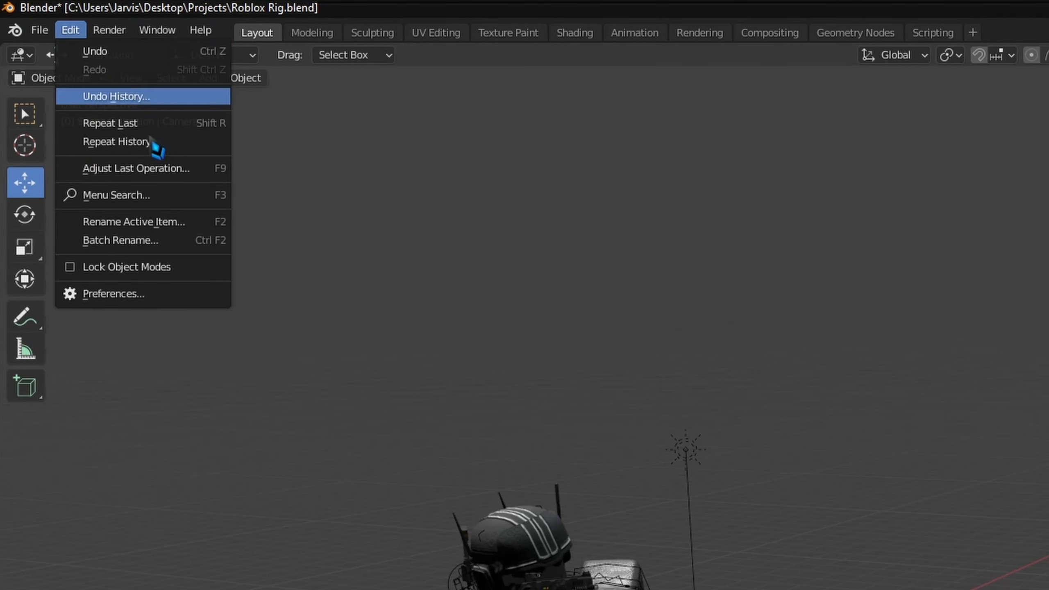
click(146, 294)
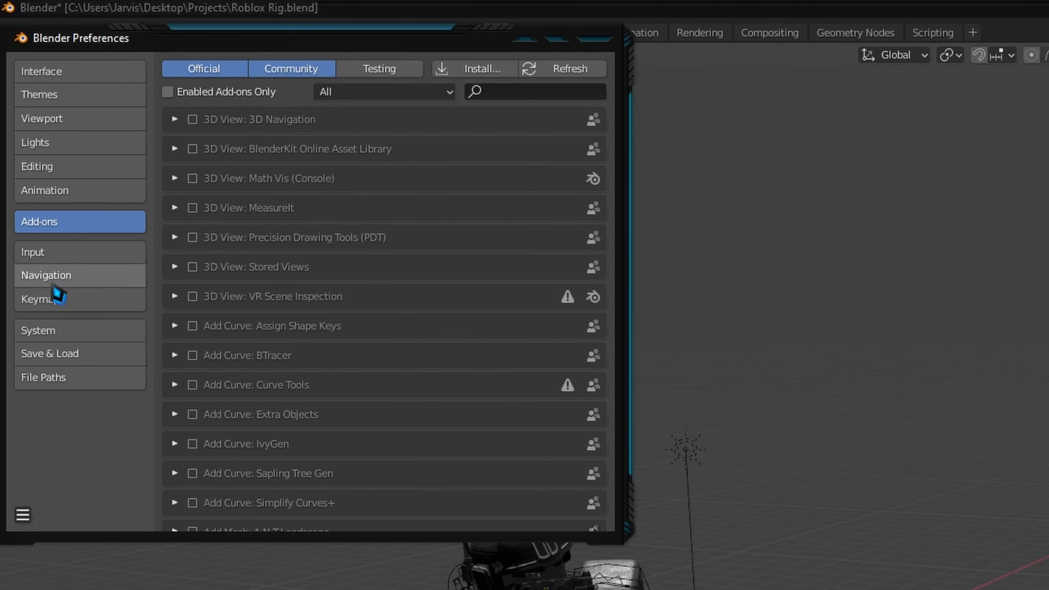
click(62, 307)
click(413, 94)
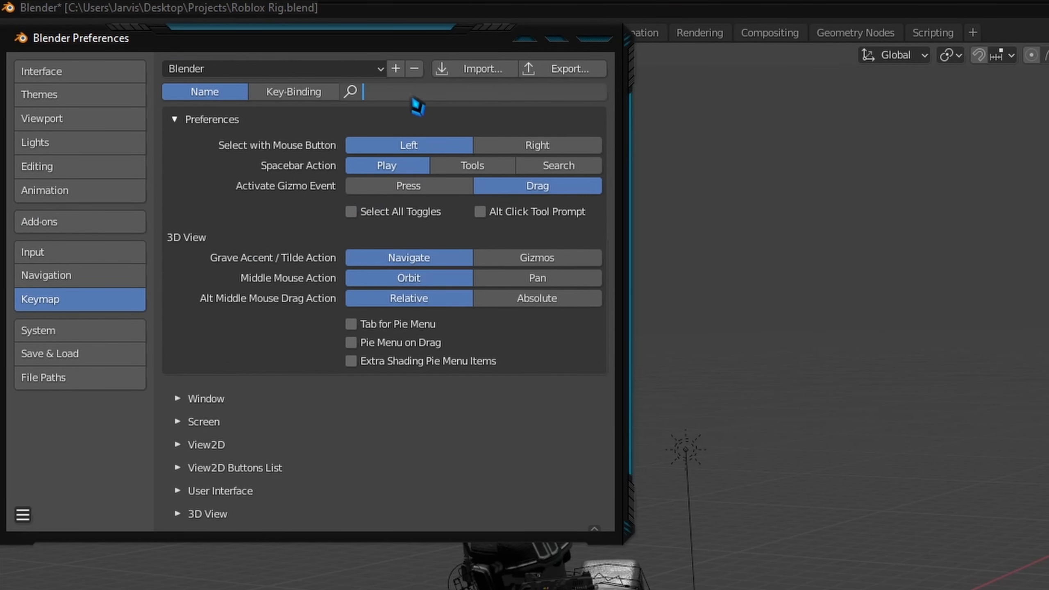
text(rotat)
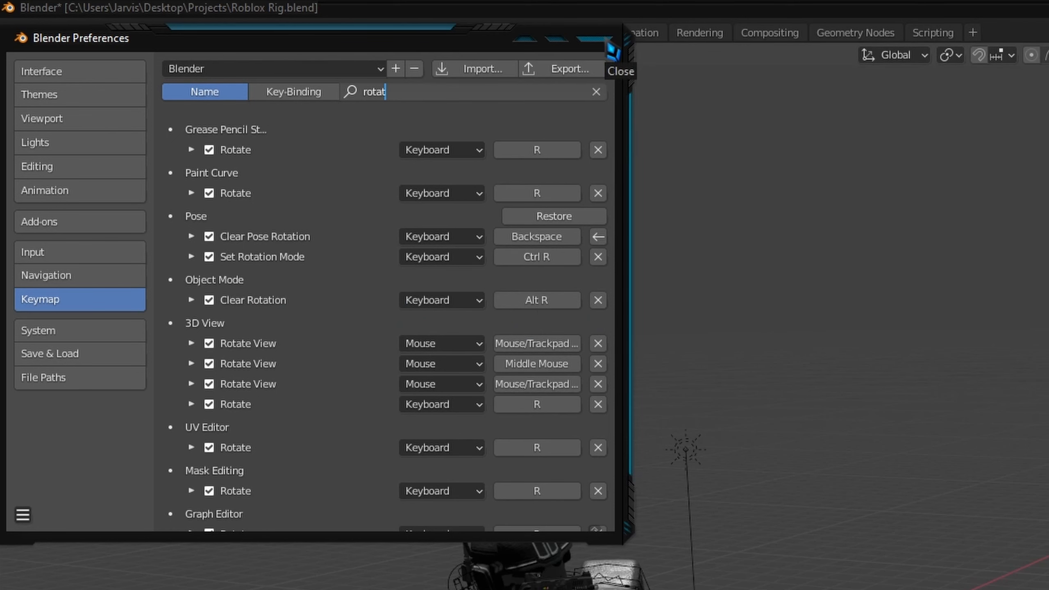
click(613, 52)
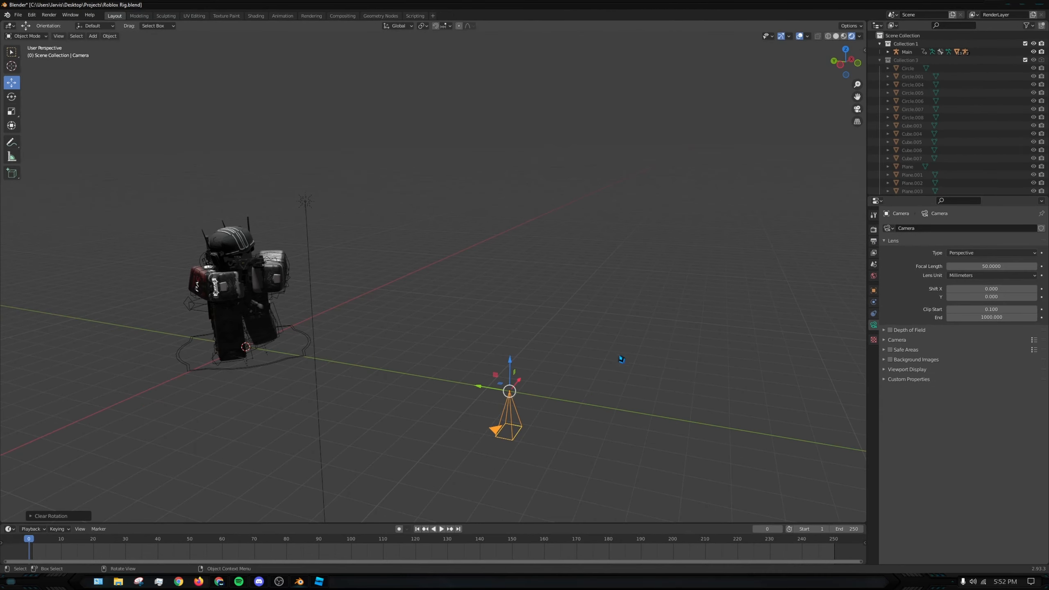
- Rotate the camera about 90° around the global X axis to face the avatar and raise it to about the avatar's upper body
middle_drag(548, 291, 542, 321)
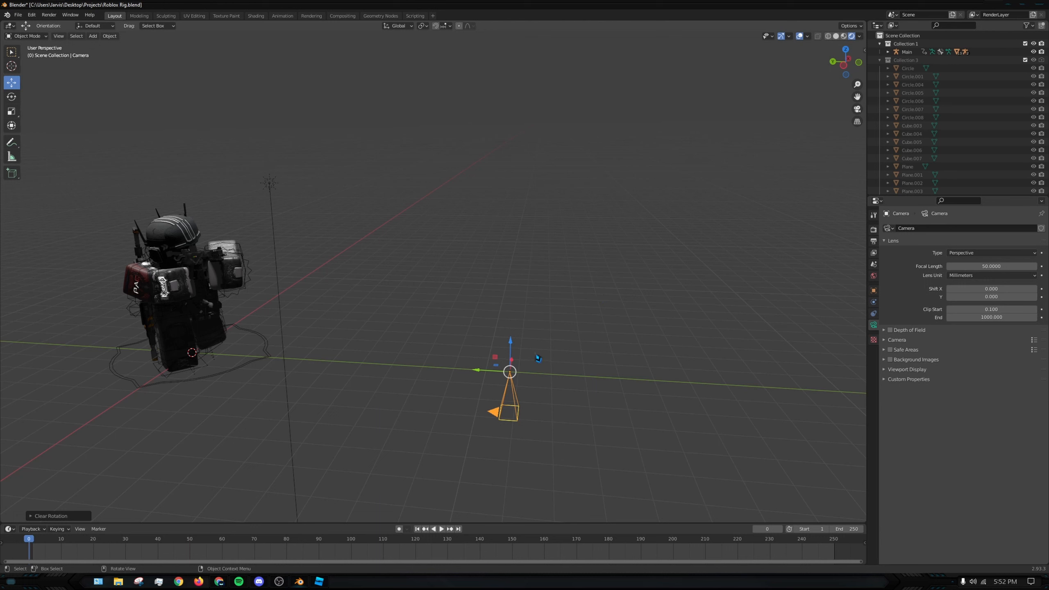
key(r)
key(x)
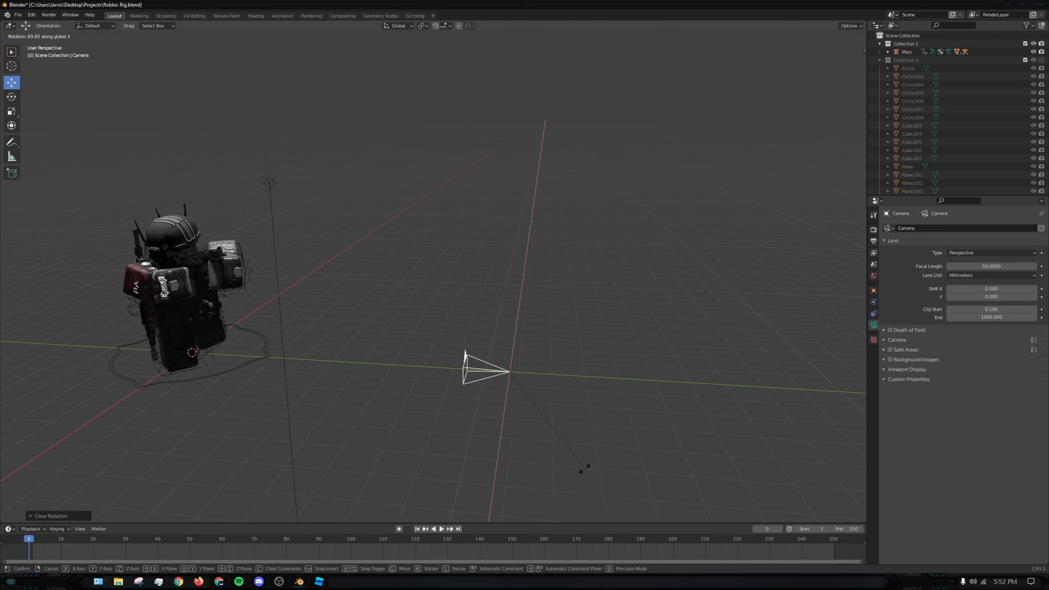
click(582, 478)
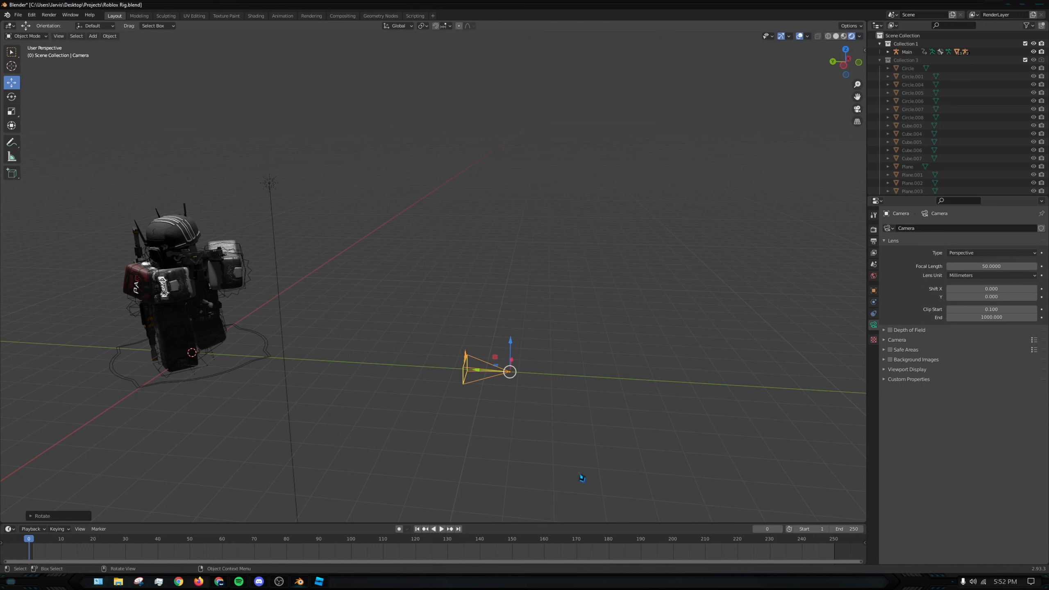
drag(510, 349, 507, 294)
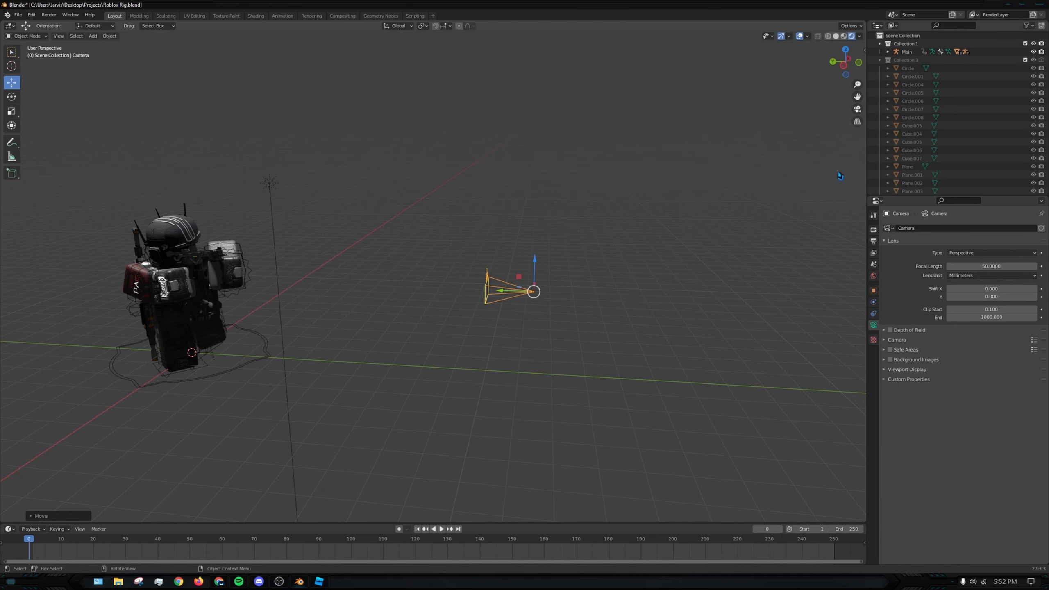
- Move the camera farther back from the avatar and shift it in camera view until the whole figure fits in the frame
key(KP_0)
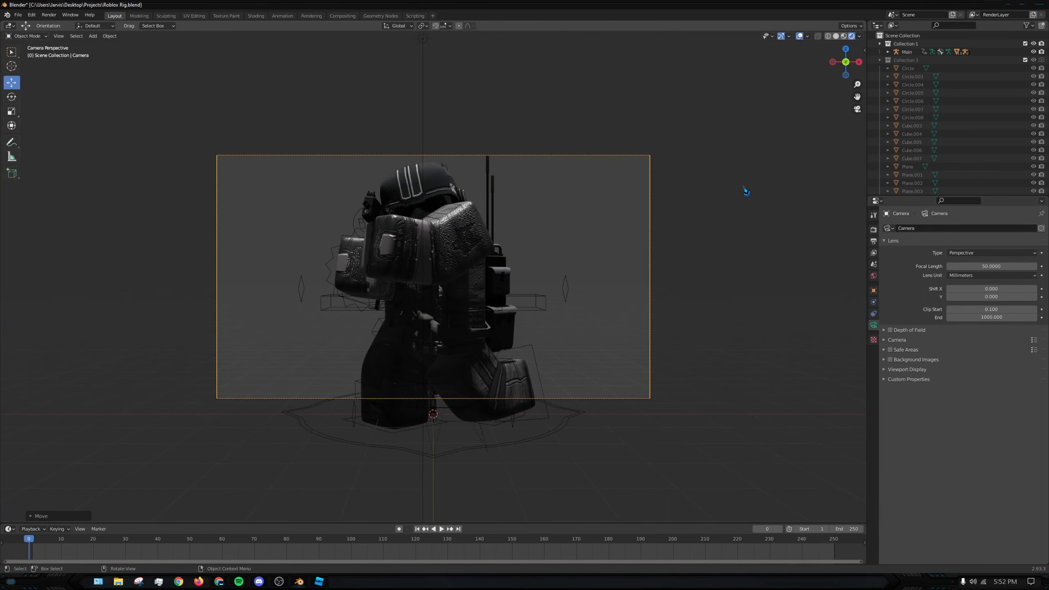
scroll(645, 220, down, 2)
scroll(723, 194, down, 1)
scroll(832, 145, up, 1)
key(KP_0)
drag(515, 296, 577, 301)
key(KP_0)
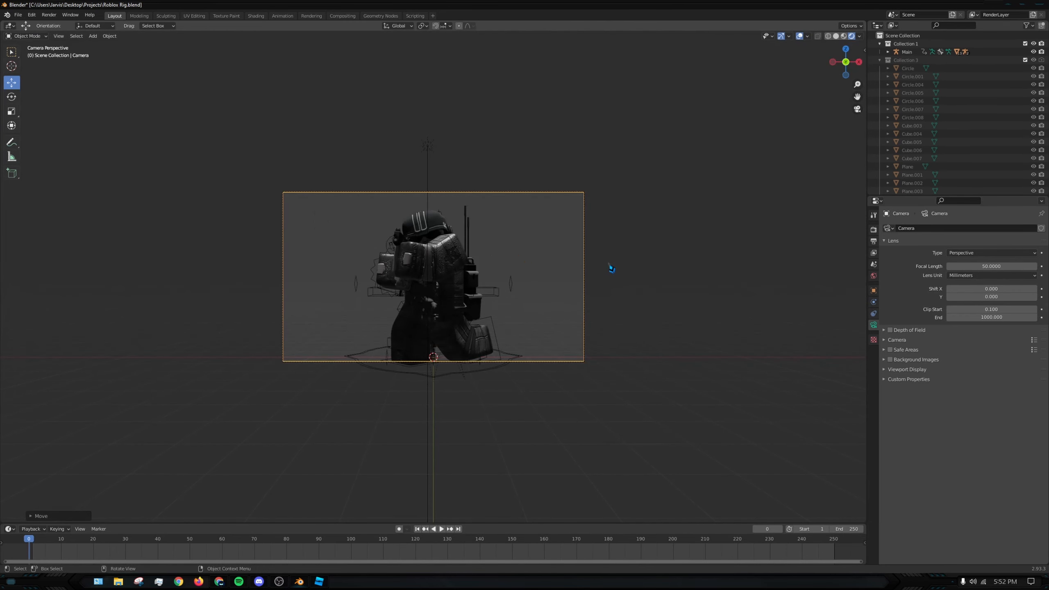
key(g)
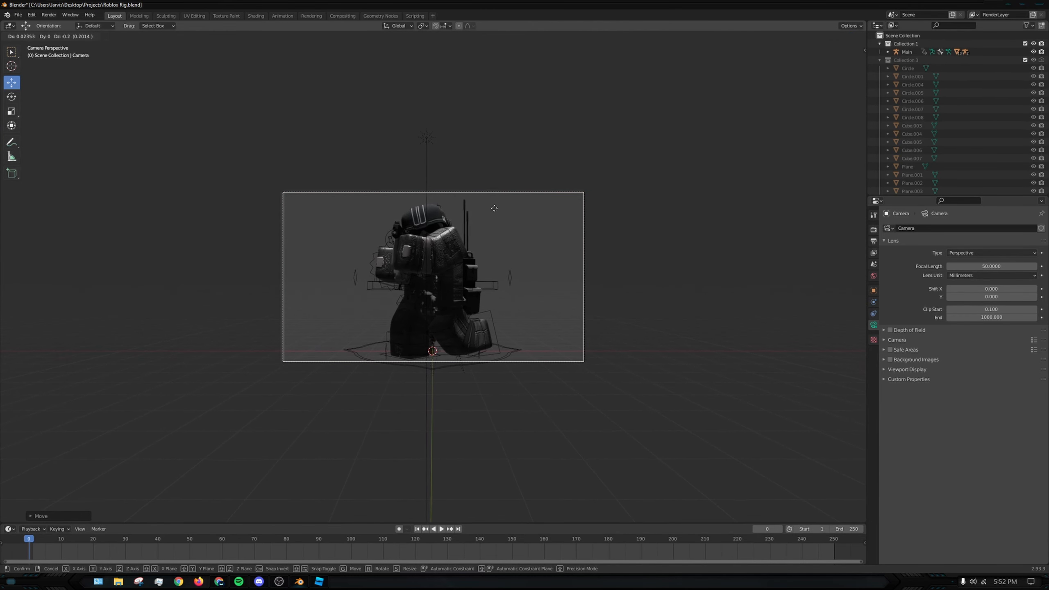
click(495, 211)
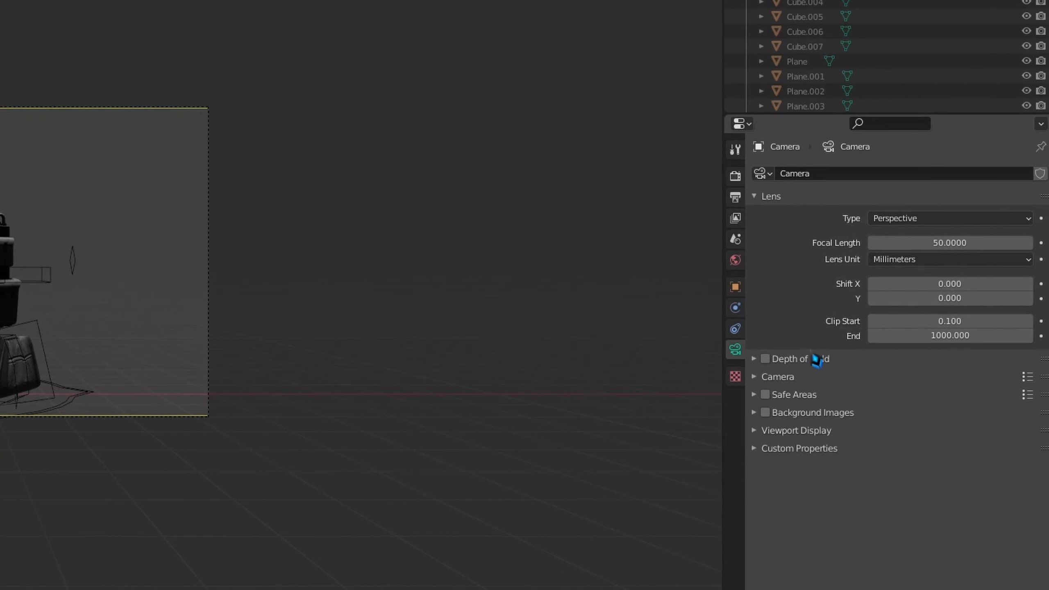
- Set the Eevee sampling to 32 viewport samples and 200 render samples
click(739, 197)
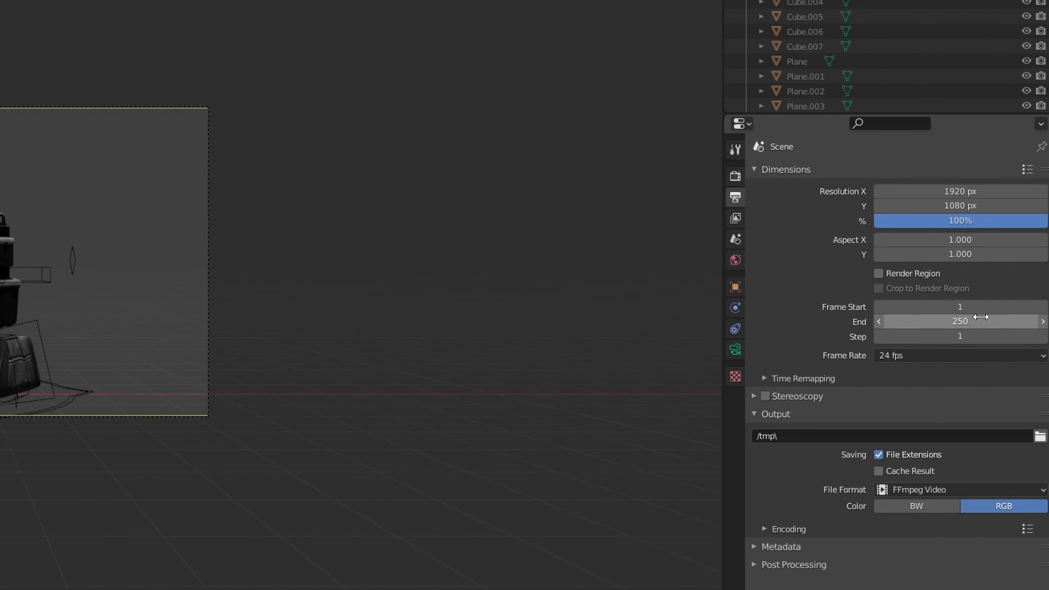
click(738, 181)
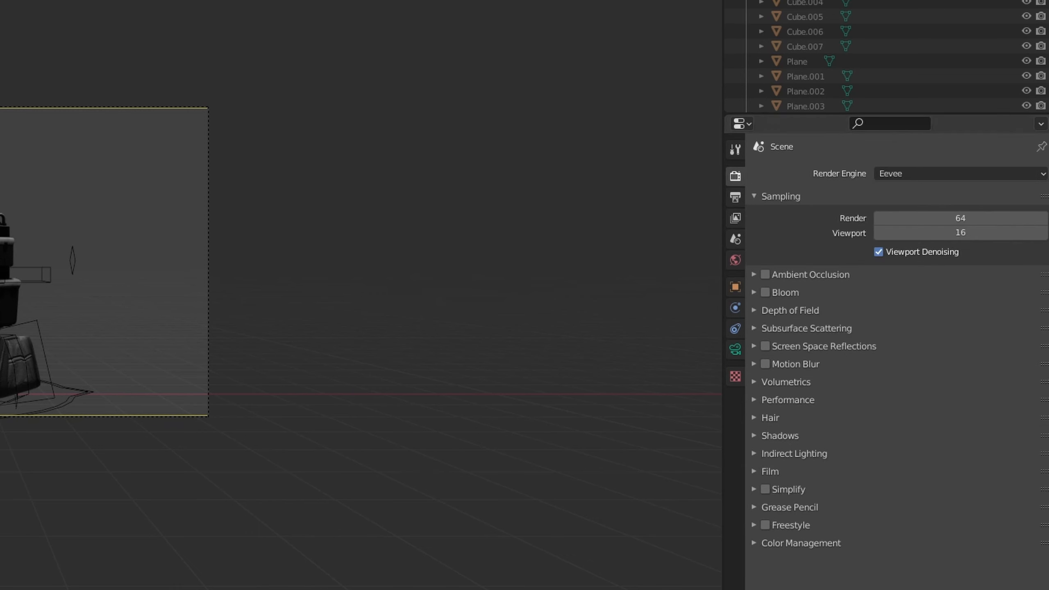
click(975, 232)
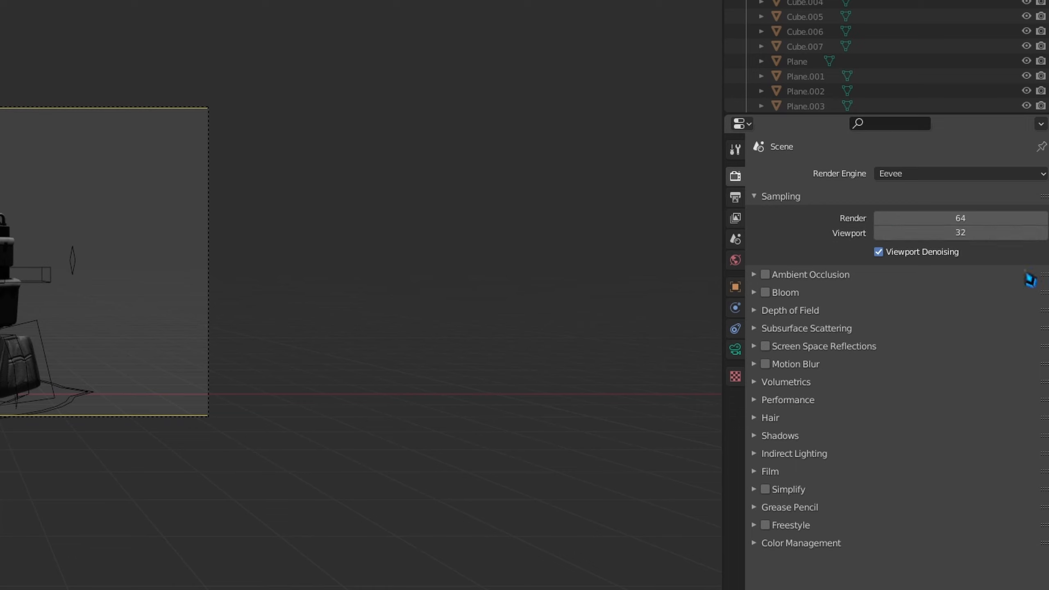
click(977, 218)
key(Return)
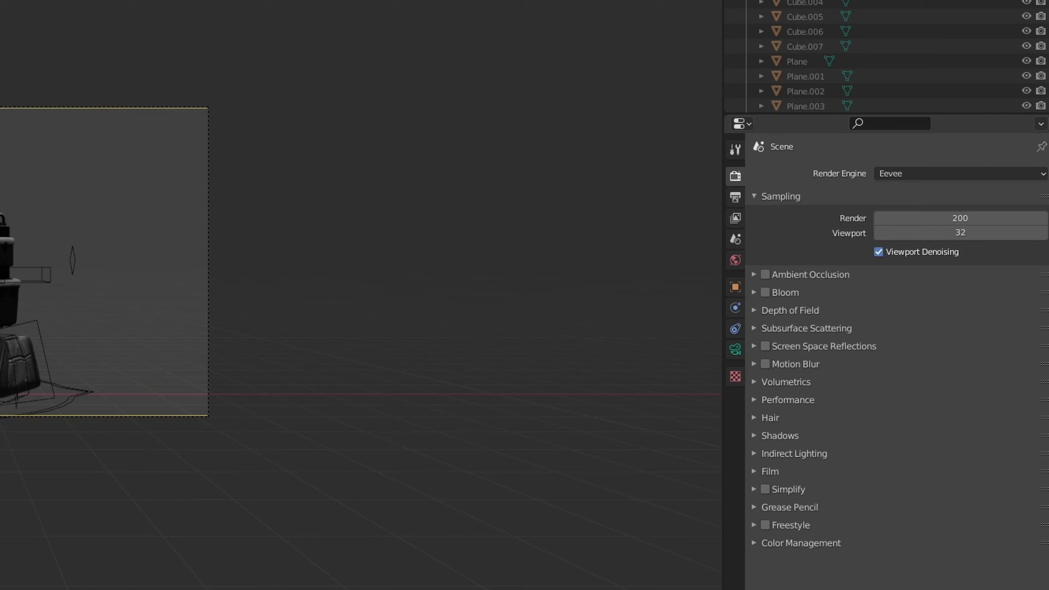
- Enable Bloom for the Eevee render
click(776, 299)
click(782, 295)
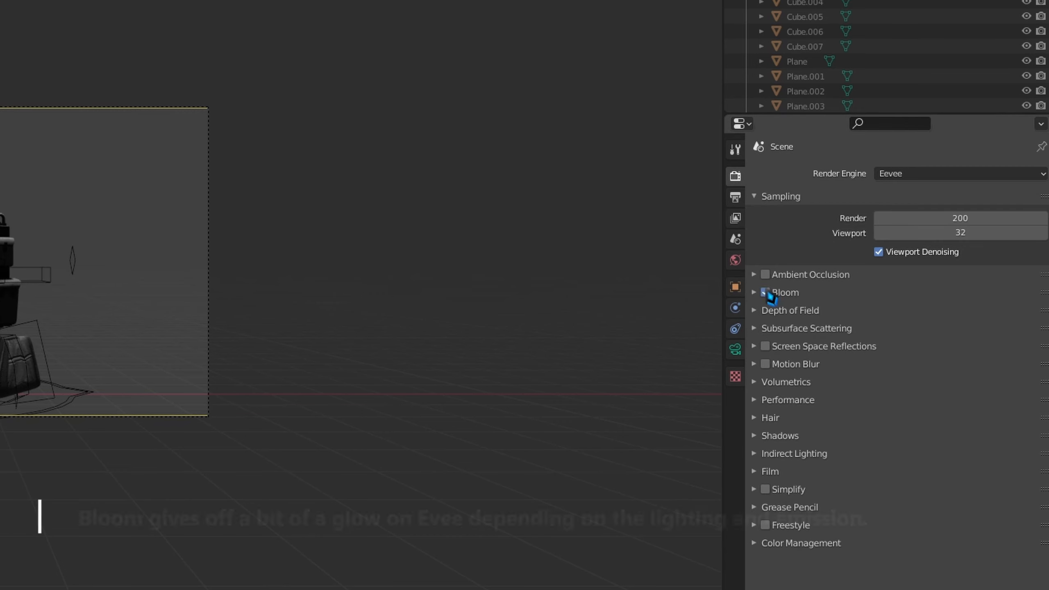
click(765, 293)
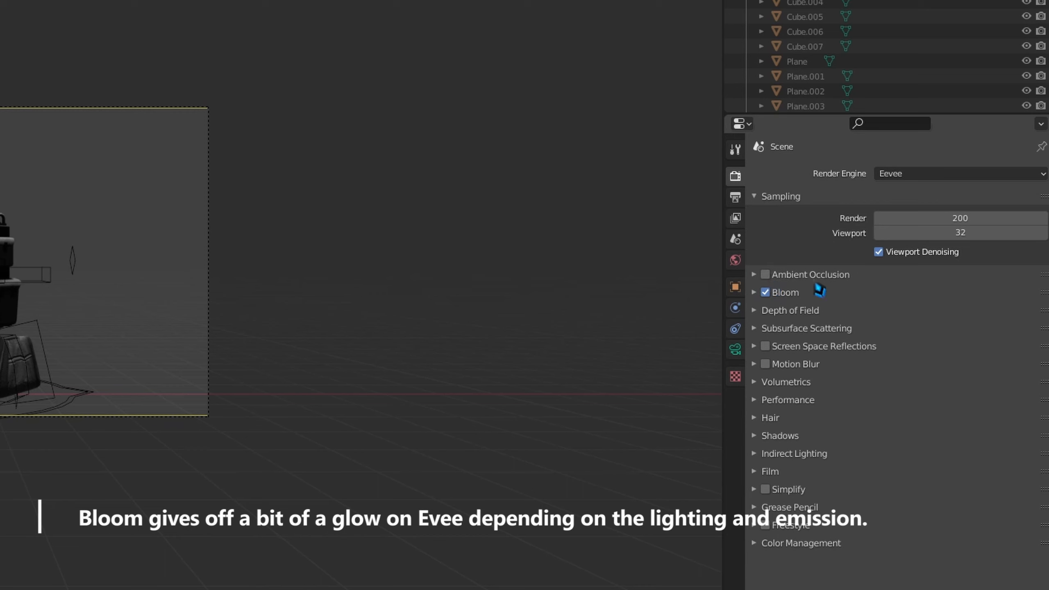